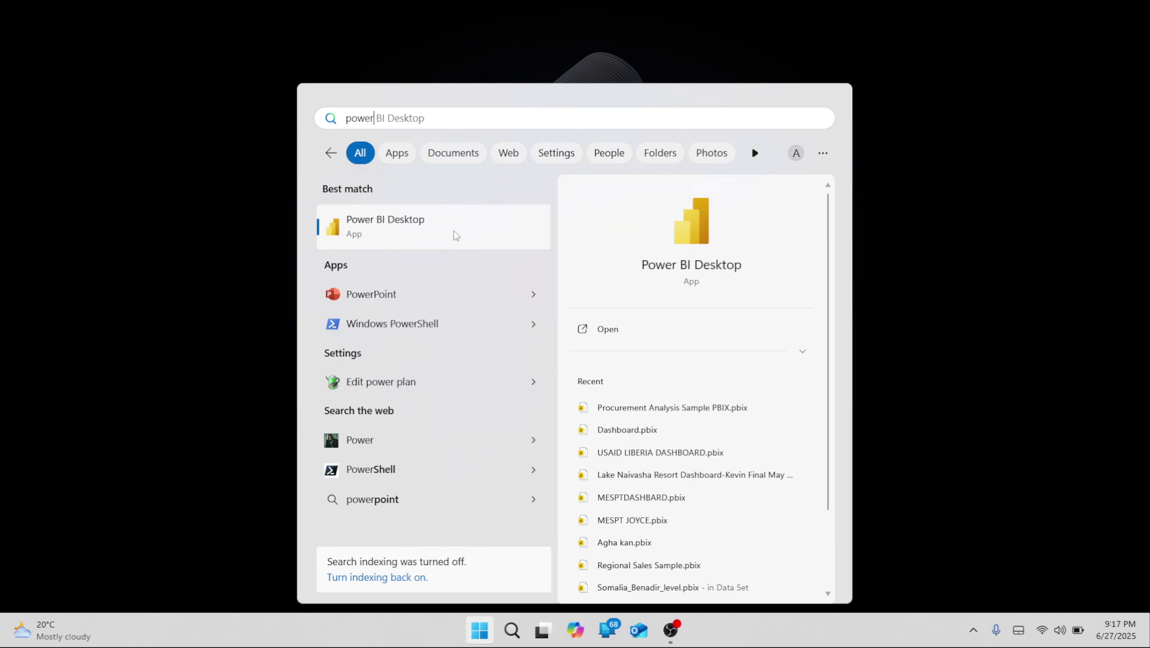
- Launch Power BI Desktop, check the installed version in its About information, and close the dialog
left_click(406, 224)
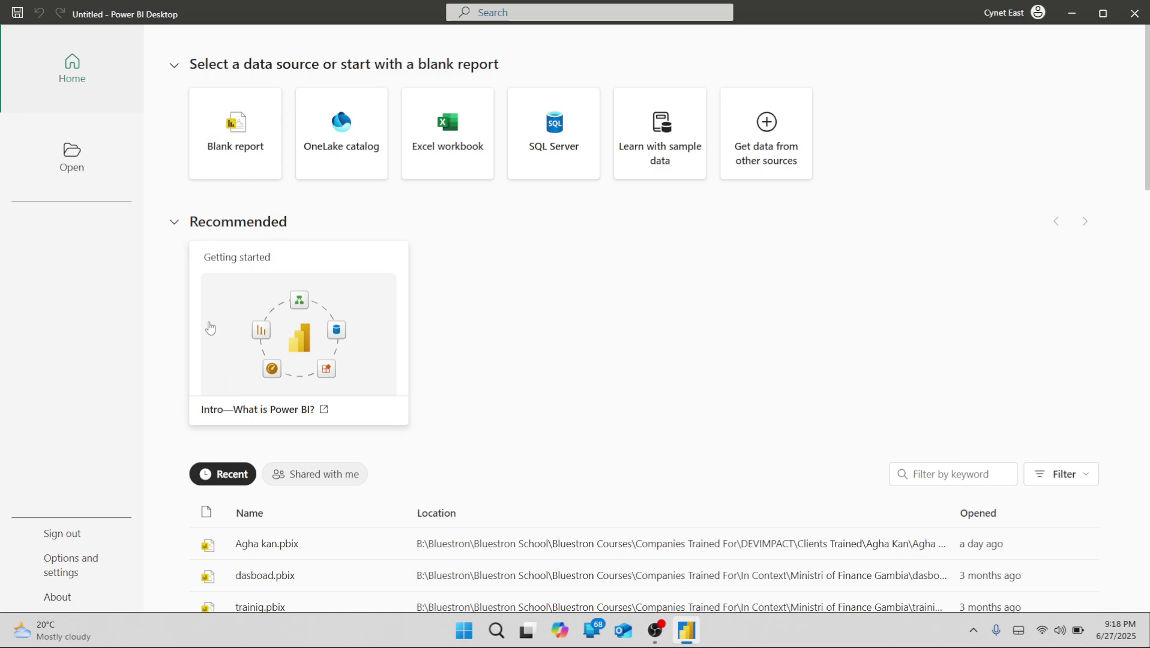
left_click(63, 600)
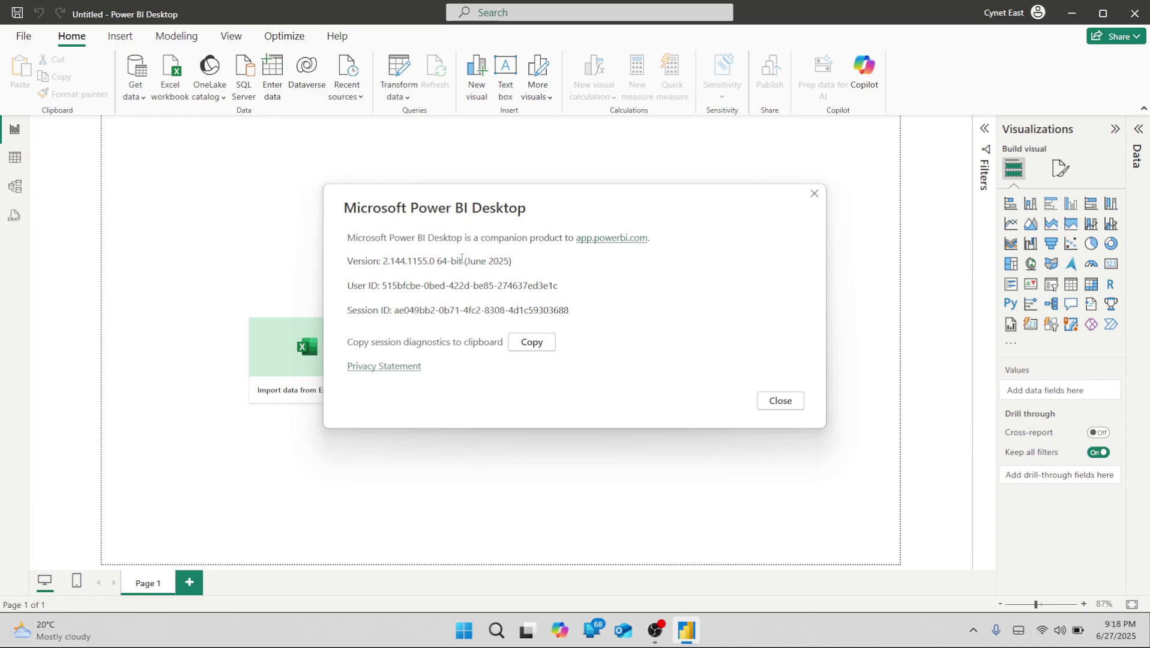
left_click_drag(461, 259, 512, 262)
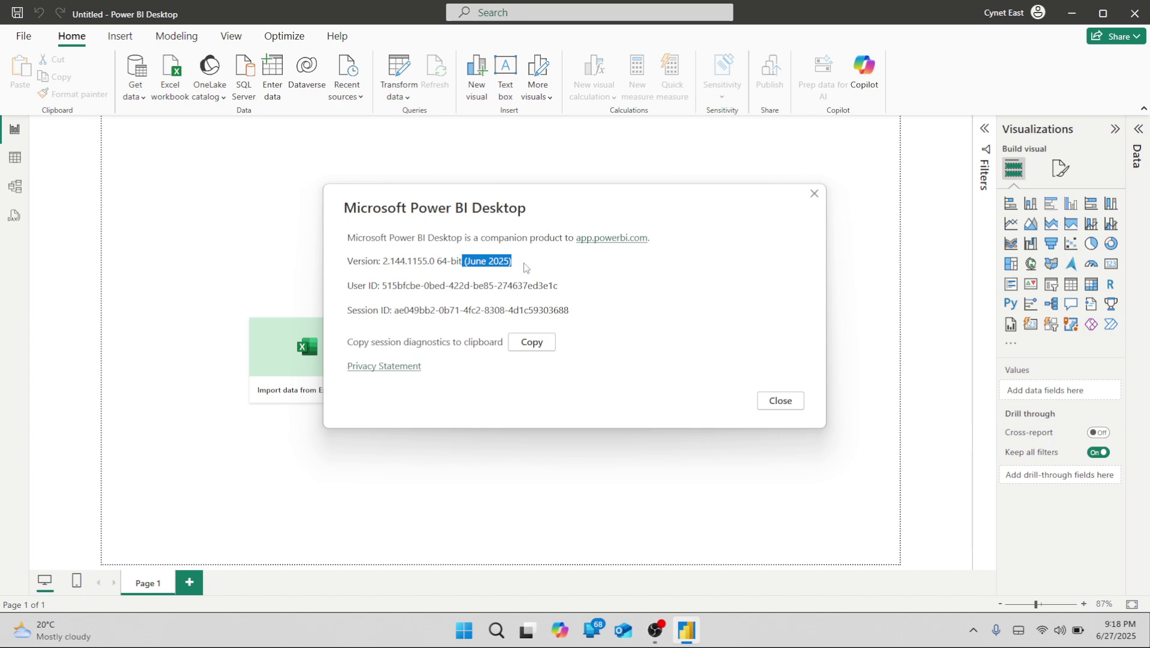
left_click(525, 267)
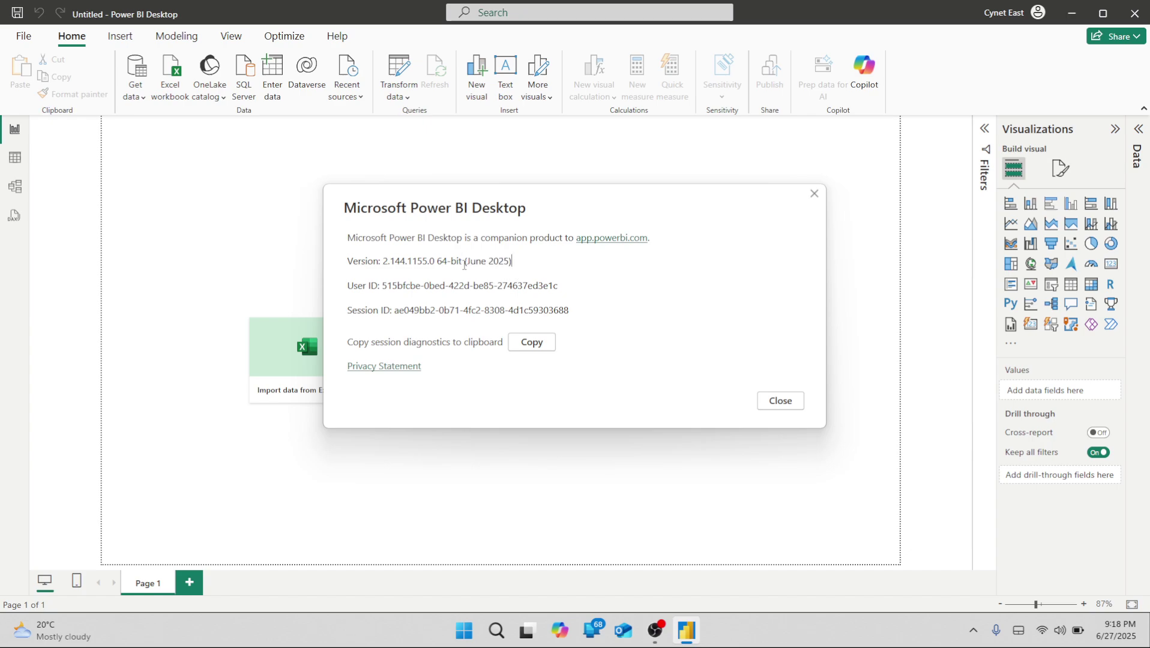
left_click_drag(460, 262, 510, 272)
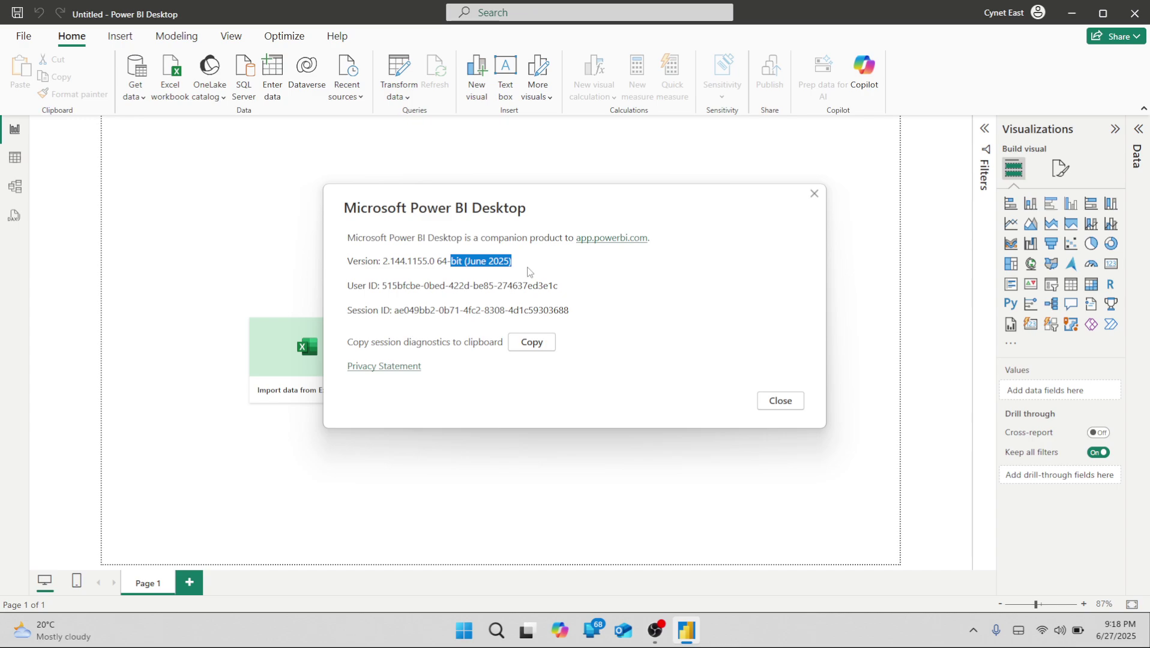
left_click(653, 632)
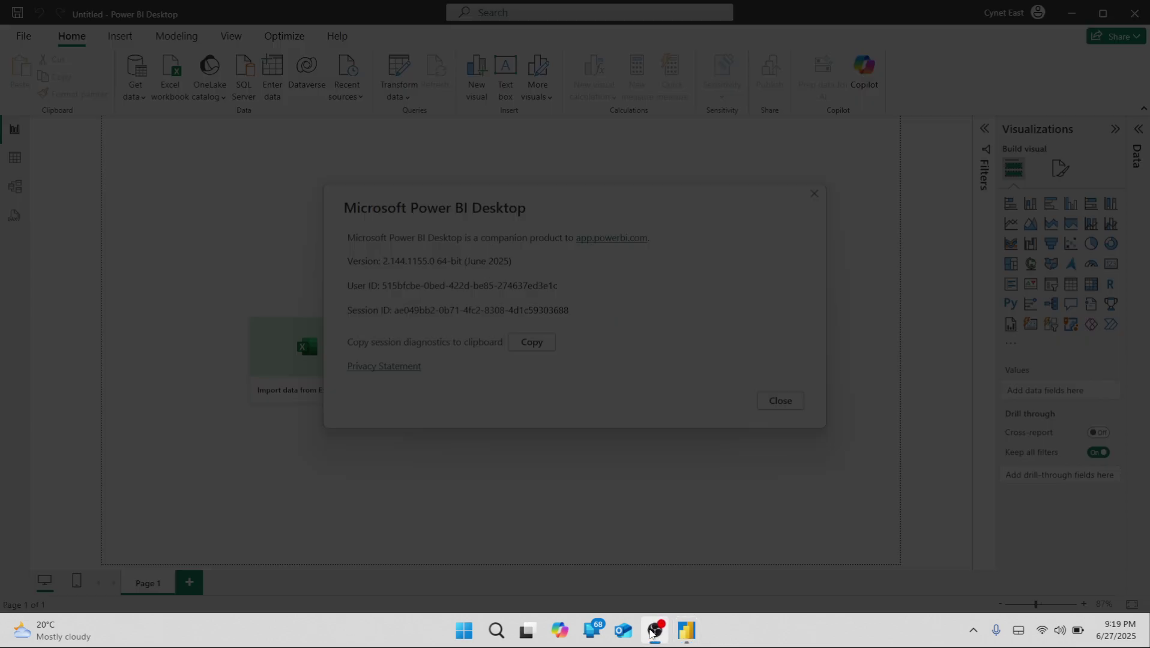
left_click(654, 631)
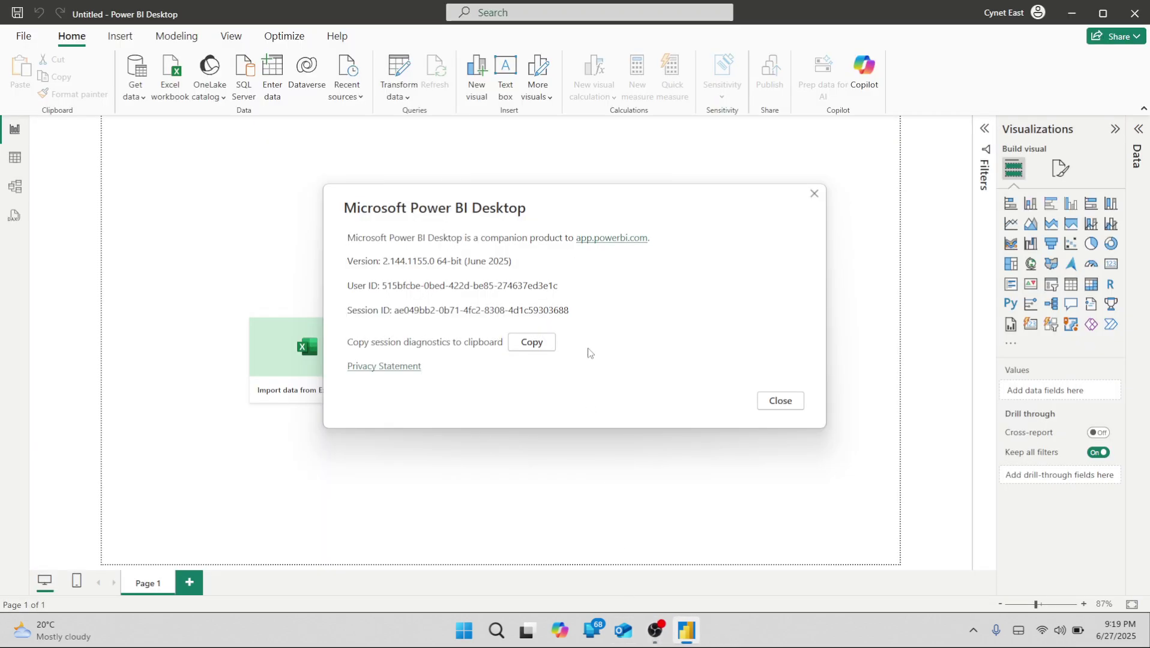
left_click(780, 401)
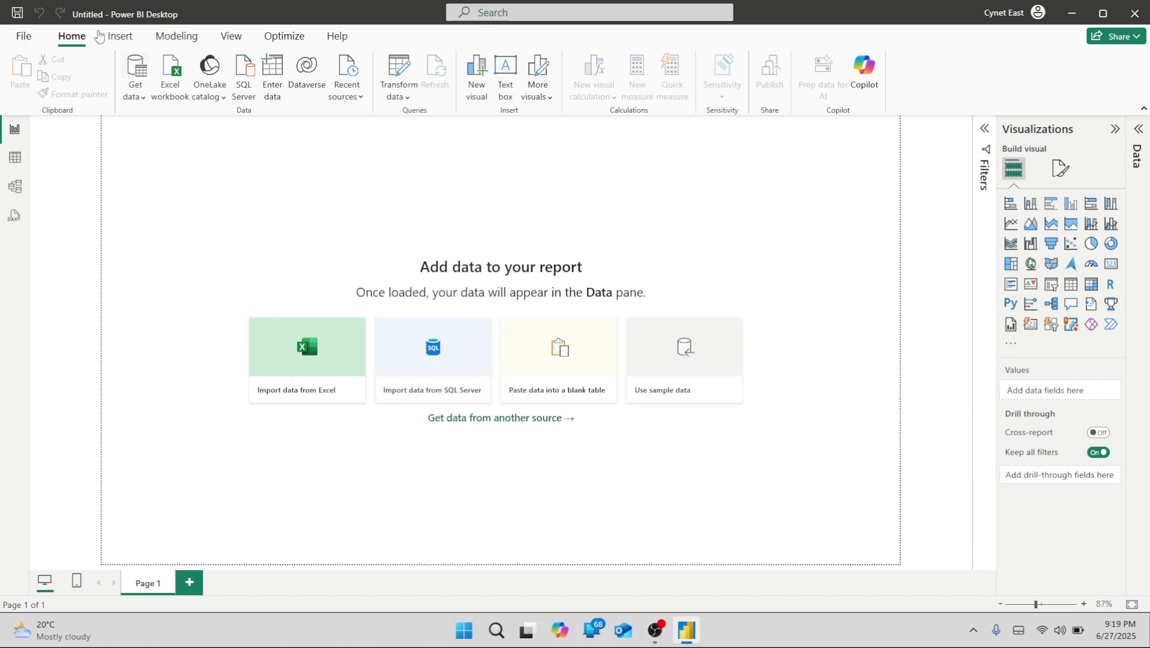
- Open the application options and review the global Data Load settings, from type detection to the cache options
left_click(23, 36)
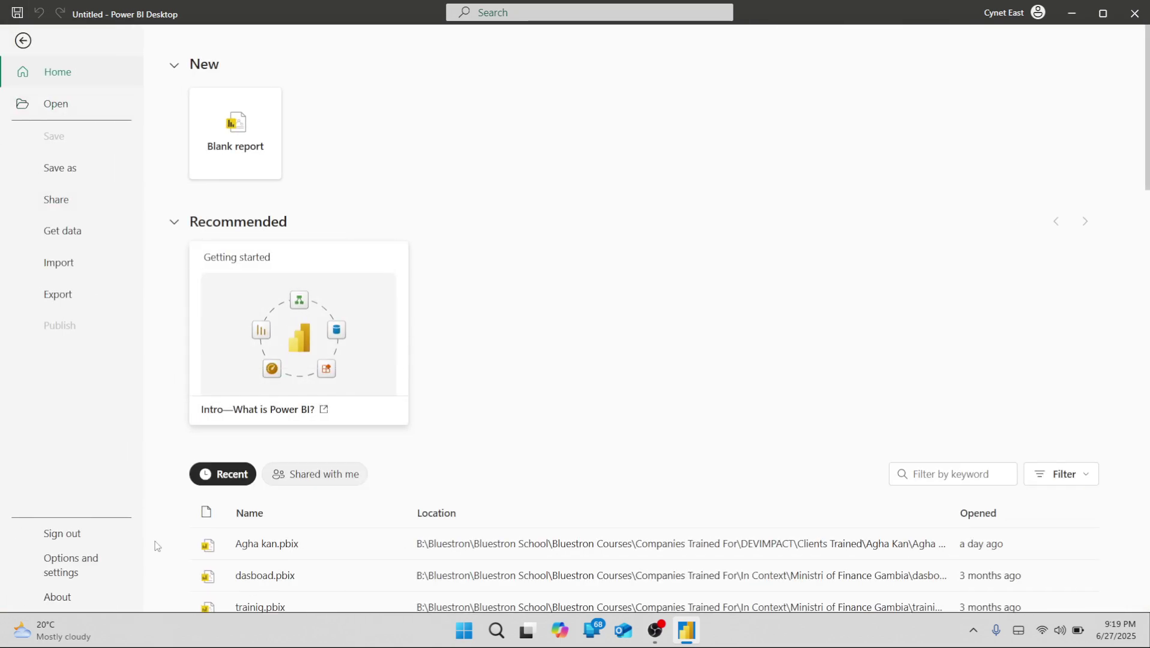
left_click(64, 573)
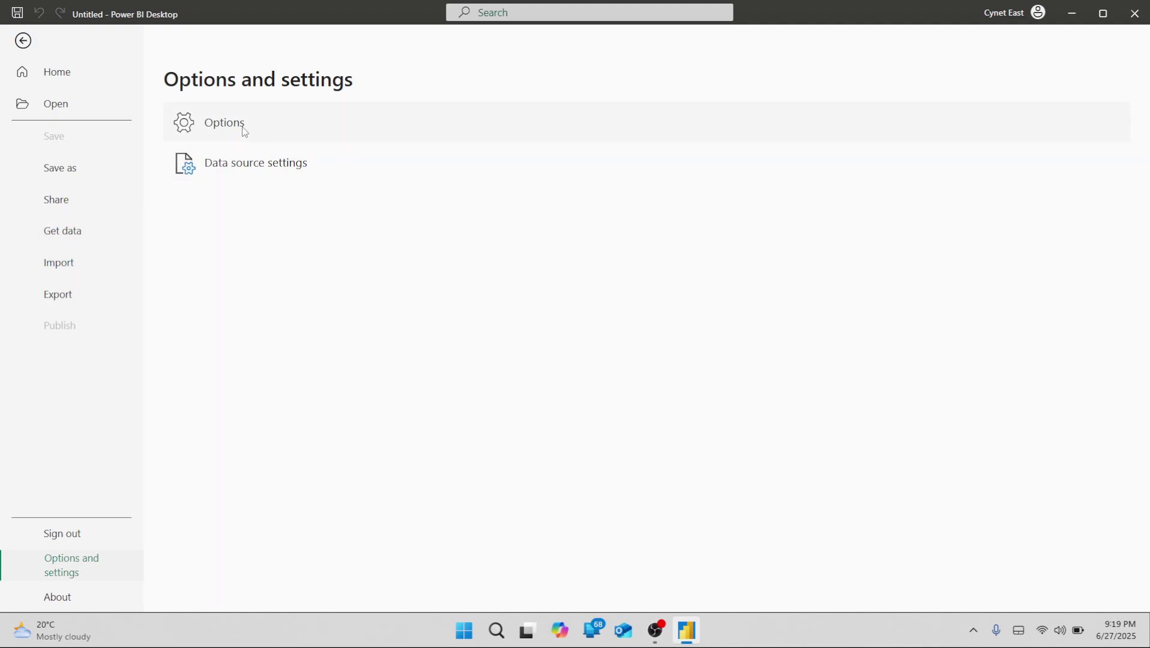
key("Escape")
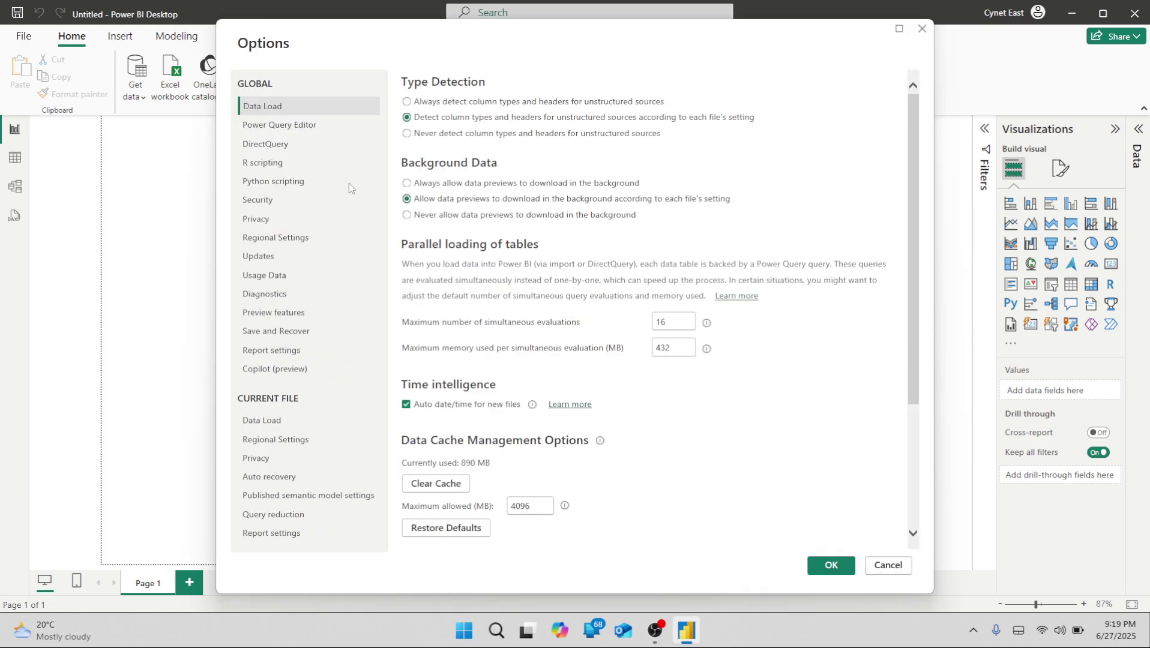
scroll(532, 283, "down", 3)
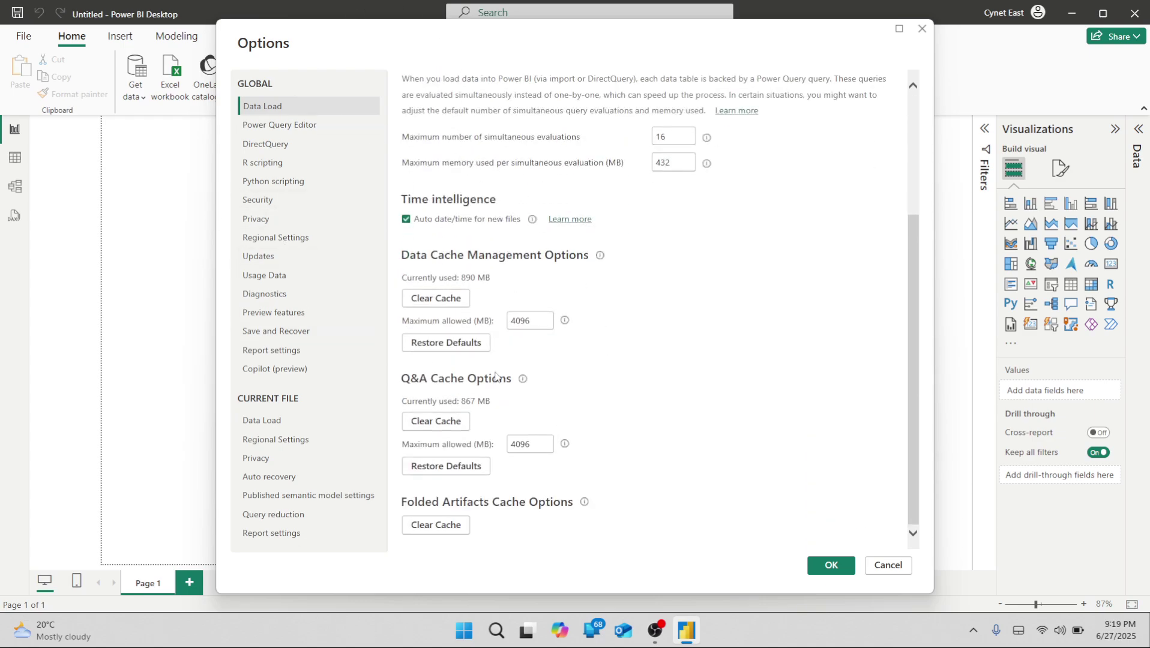
scroll(496, 376, "up", 3)
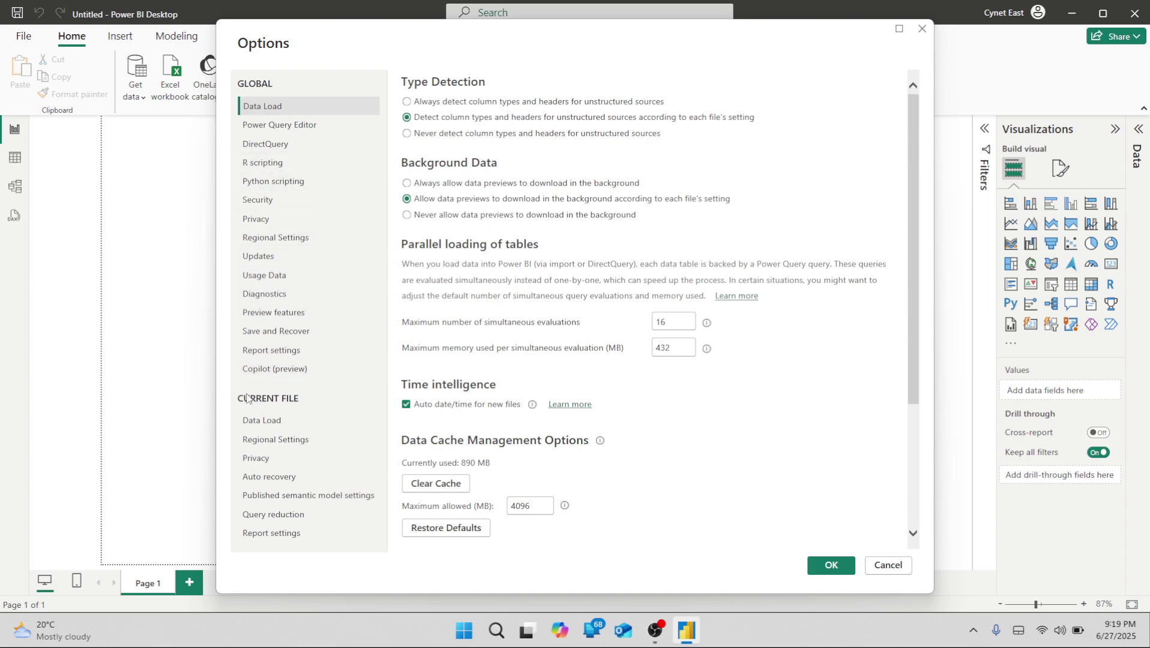
- Review the global Security options, including certificate revocation, data extensions and map visuals, and close the Options dialog
left_click(255, 201)
mouse_move(470, 177)
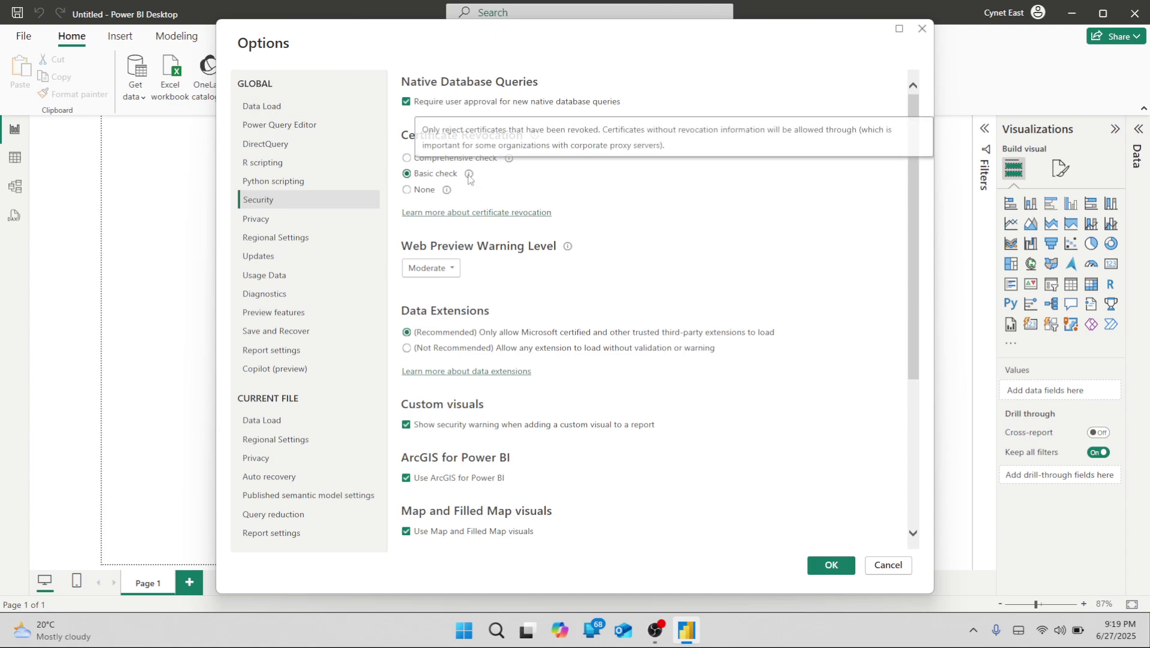
scroll(469, 177, "down", 4)
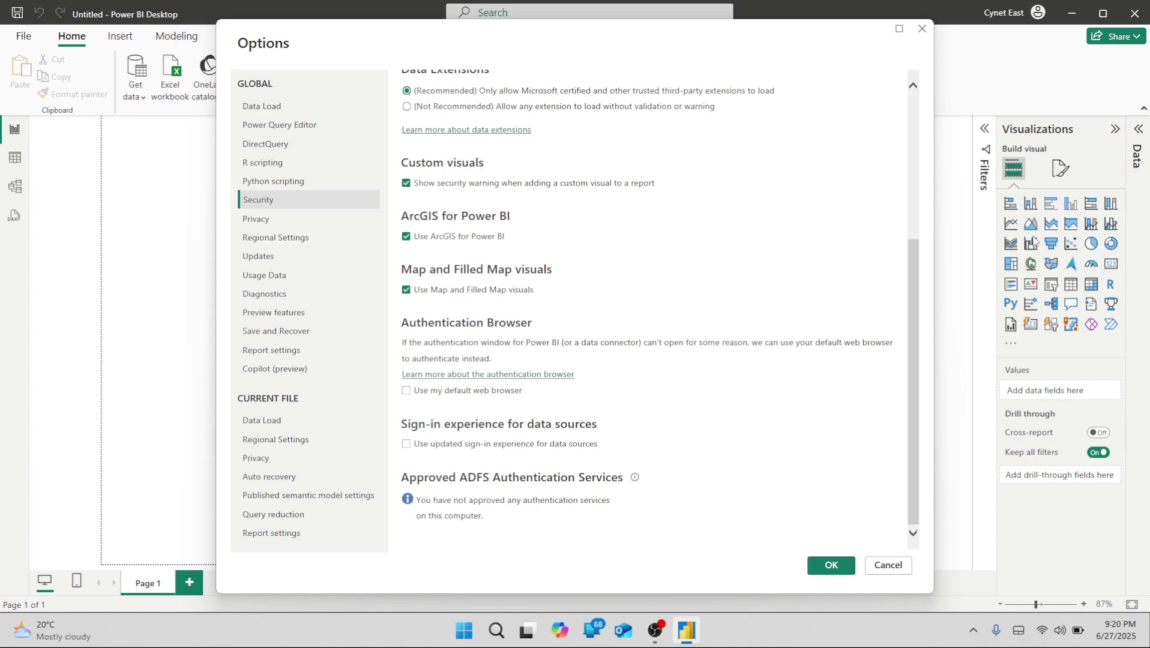
left_click(831, 566)
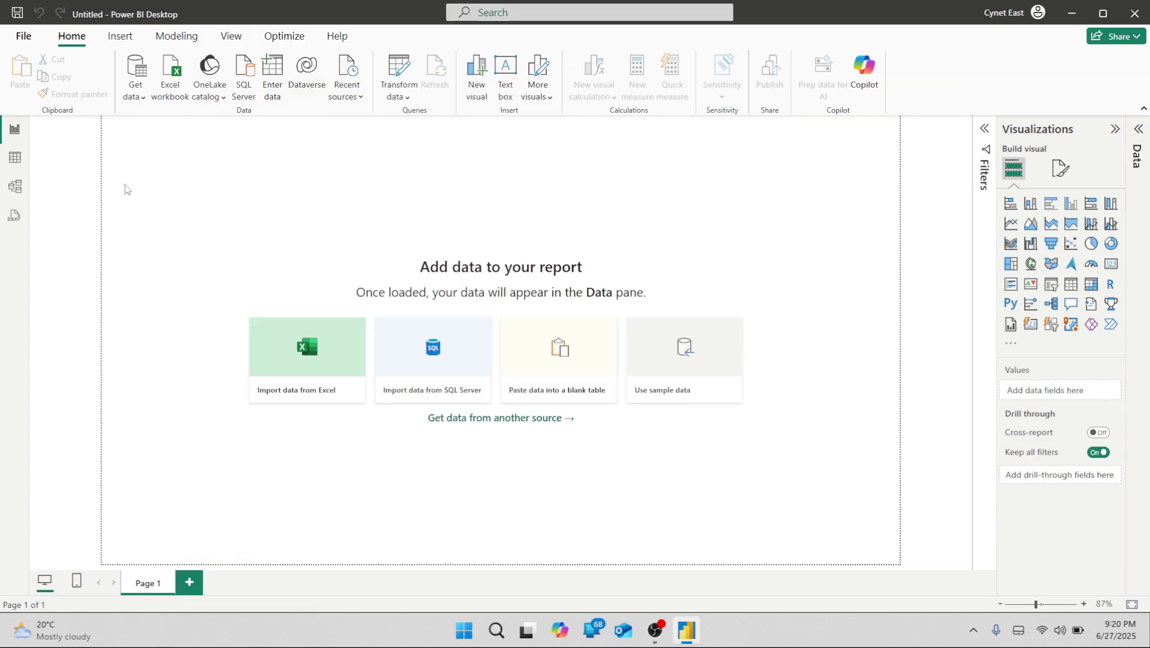
- Open the data source settings, look through the sources listed under global permissions, and close the dialog
left_click(24, 37)
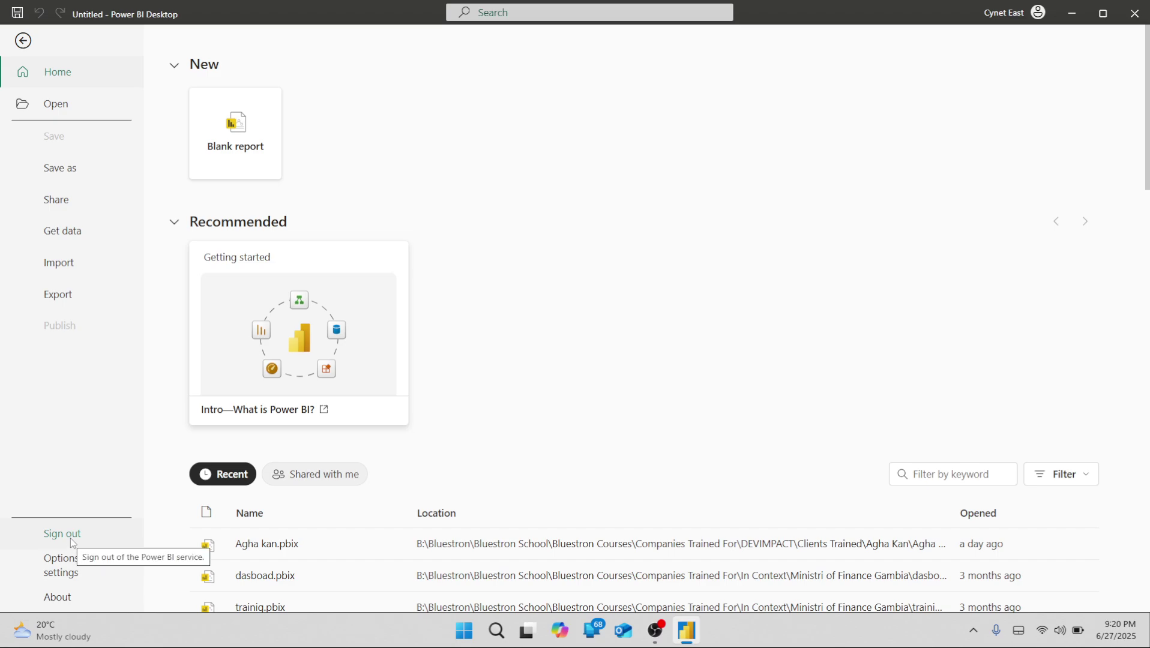
left_click(71, 565)
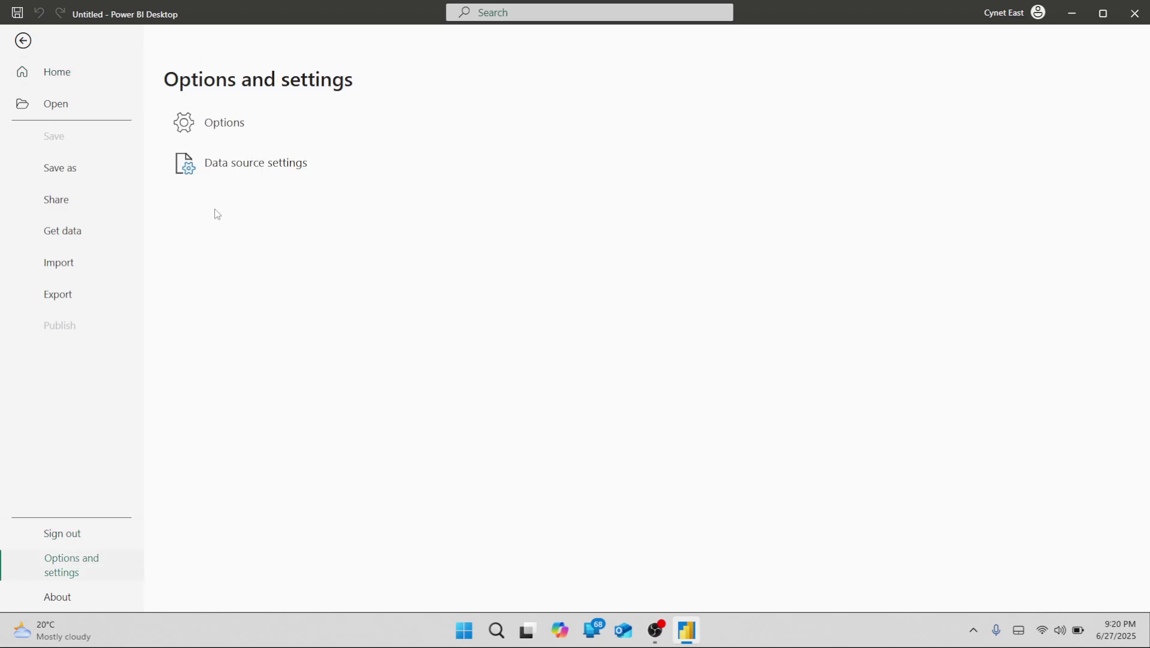
left_click(202, 163)
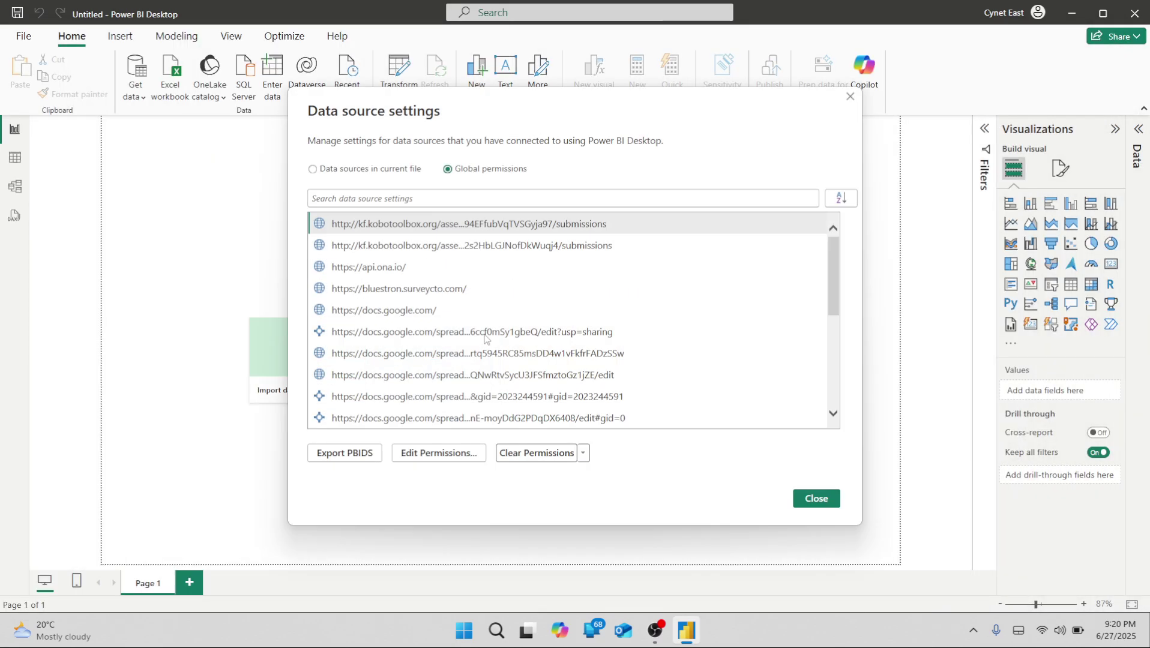
scroll(493, 320, "down", 5)
scroll(493, 320, "up", 5)
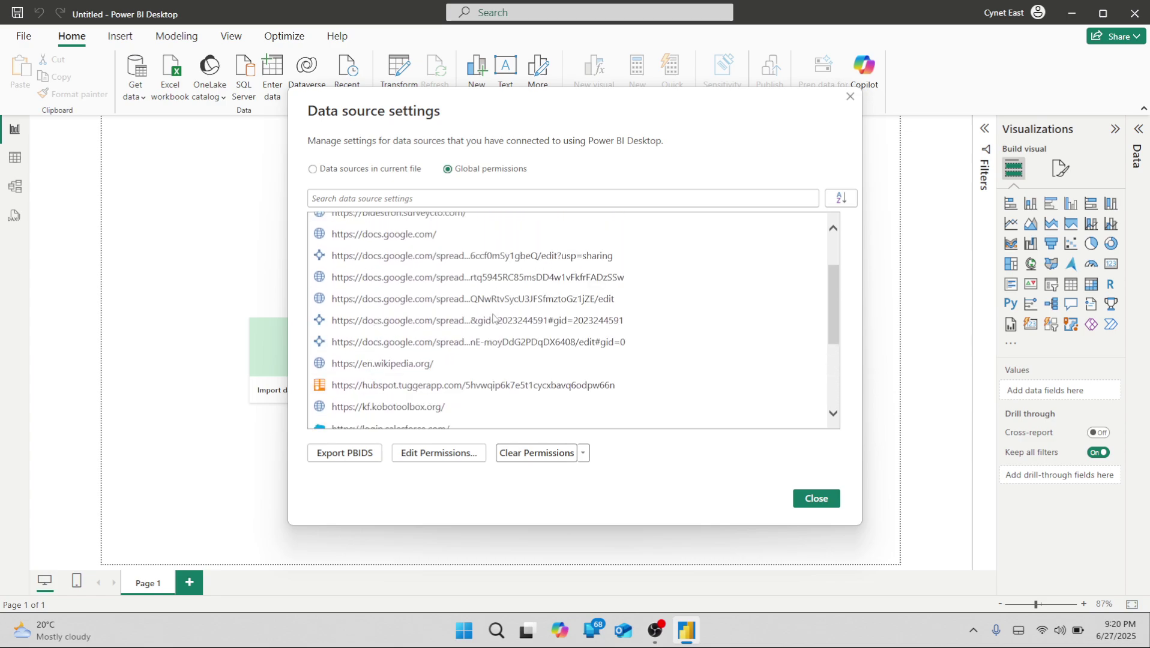
scroll(493, 318, "down", 4)
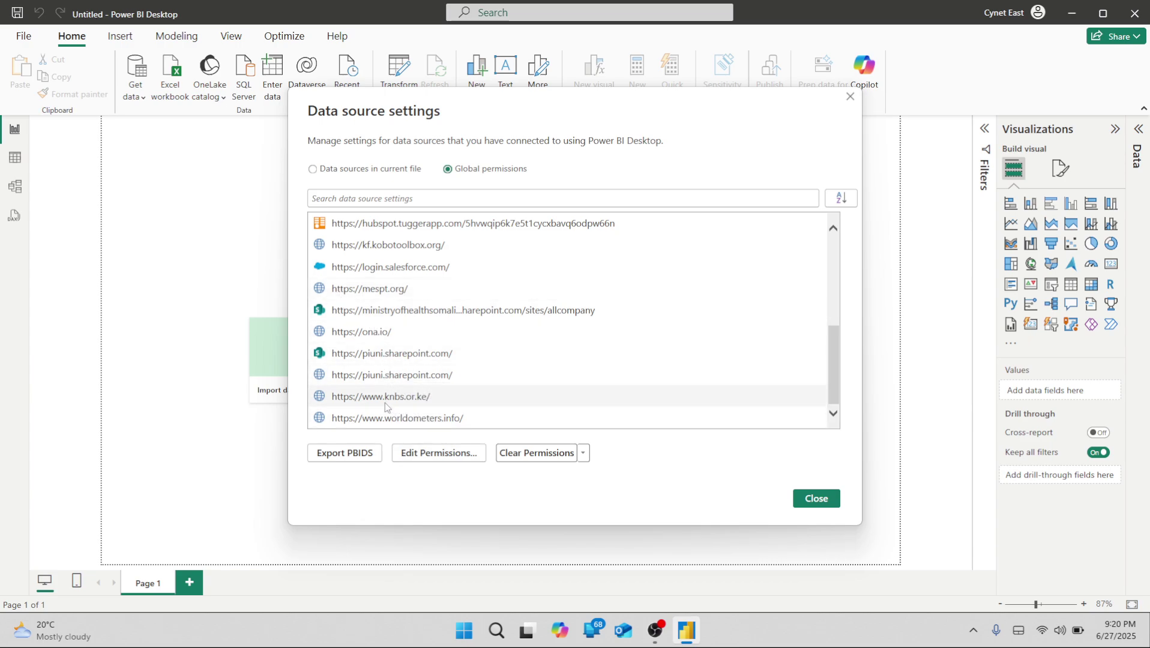
scroll(372, 294, "up", 2)
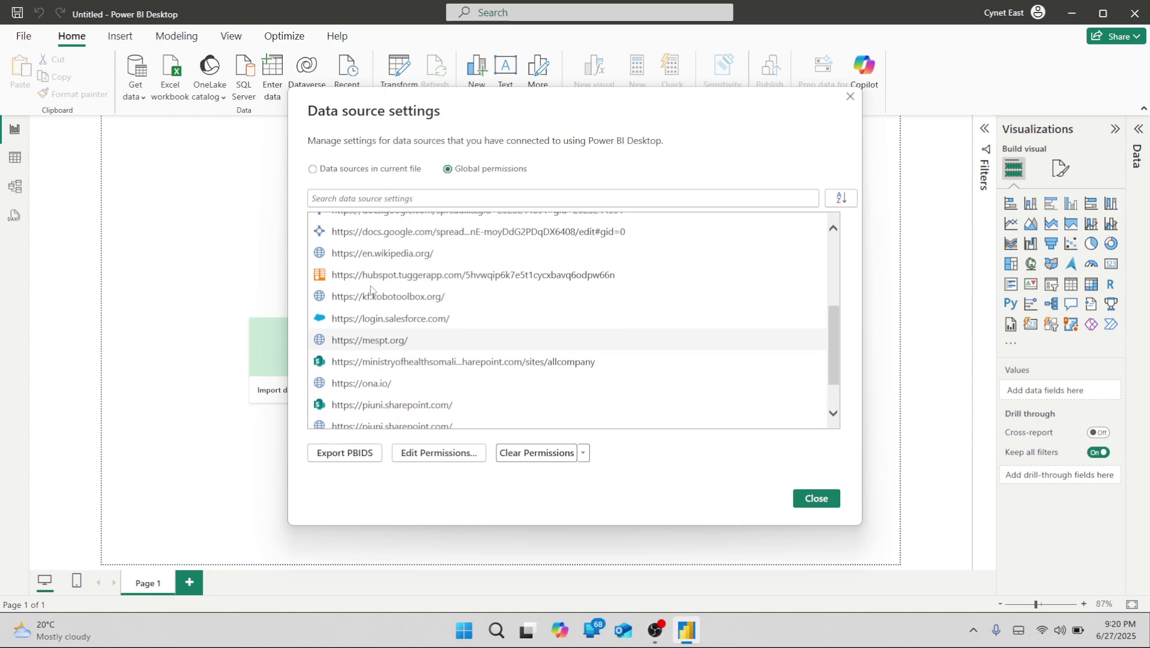
scroll(372, 290, "up", 5)
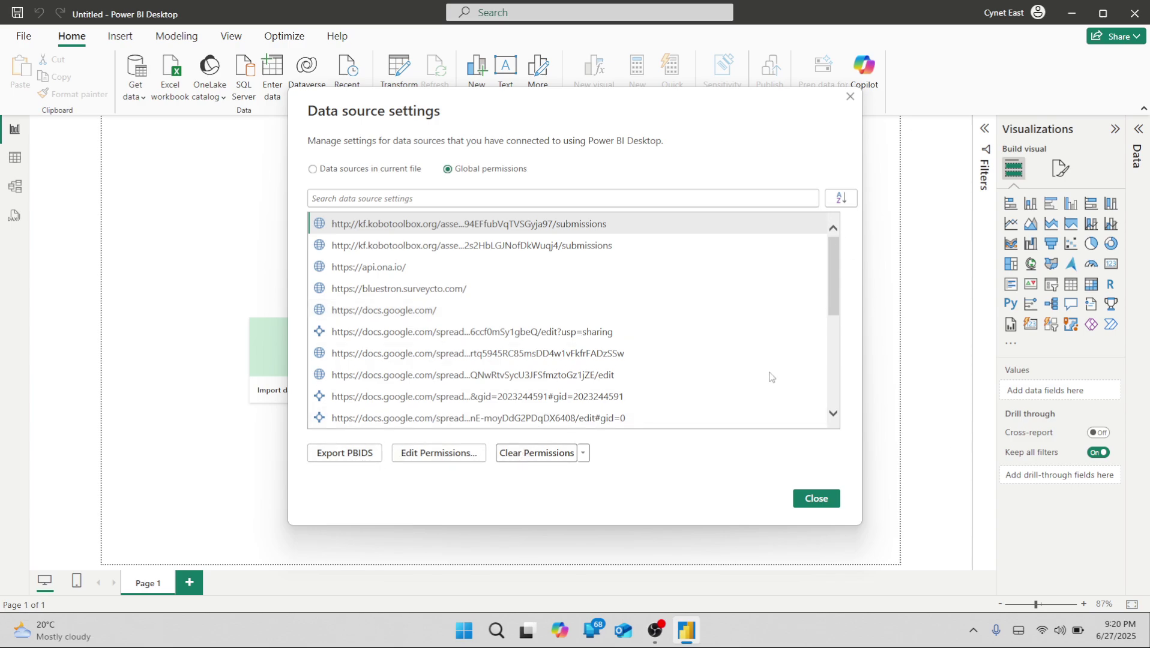
left_click(818, 500)
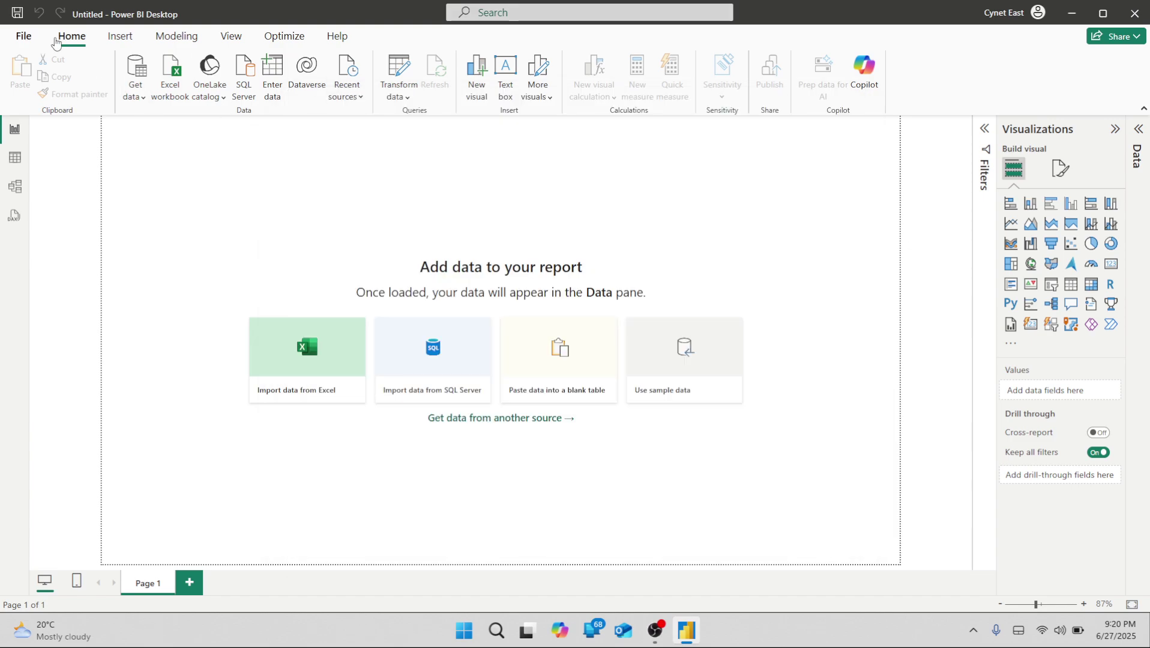
- Export the blank report to PDF and view the resulting page in the browser
left_click(23, 36)
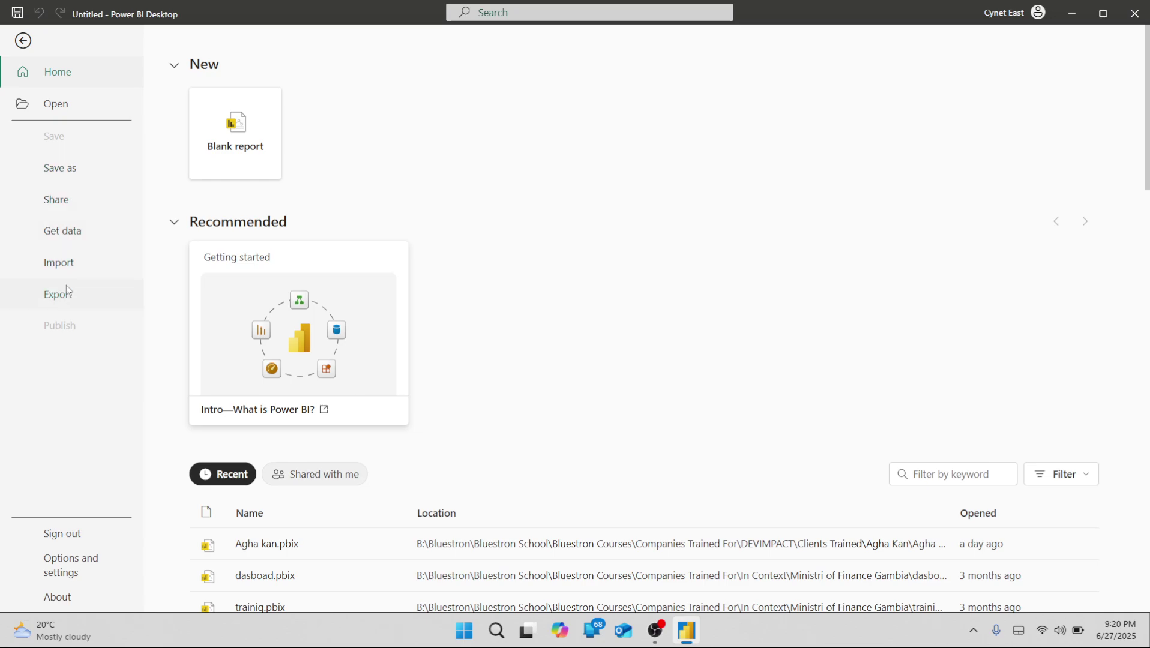
left_click(48, 302)
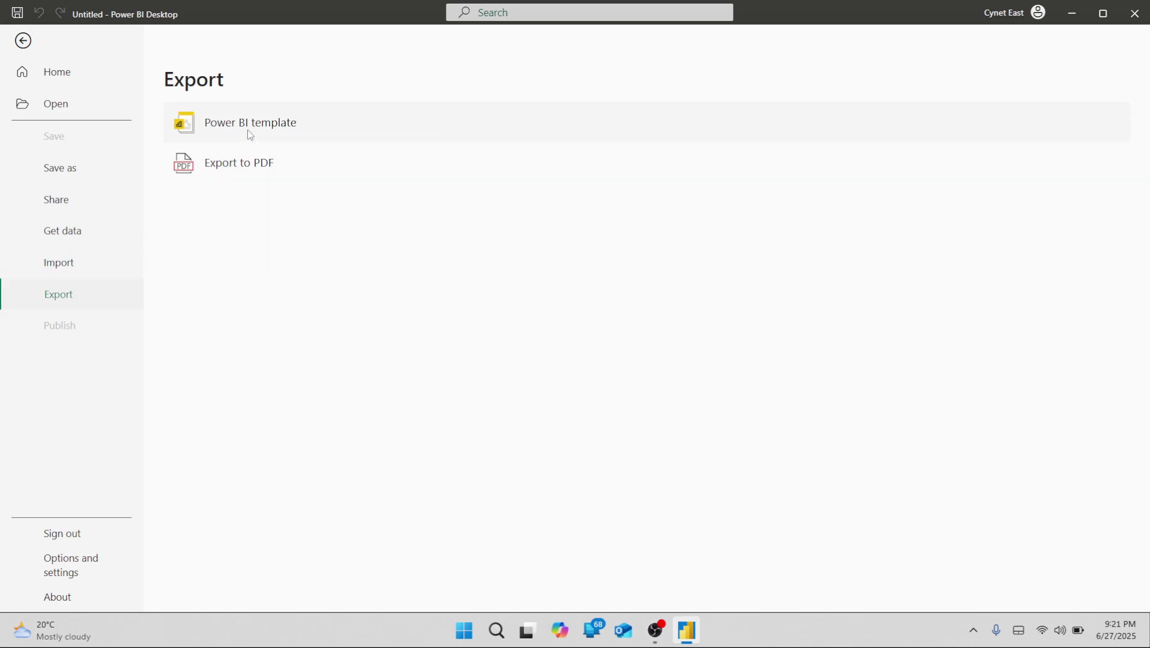
left_click(253, 170)
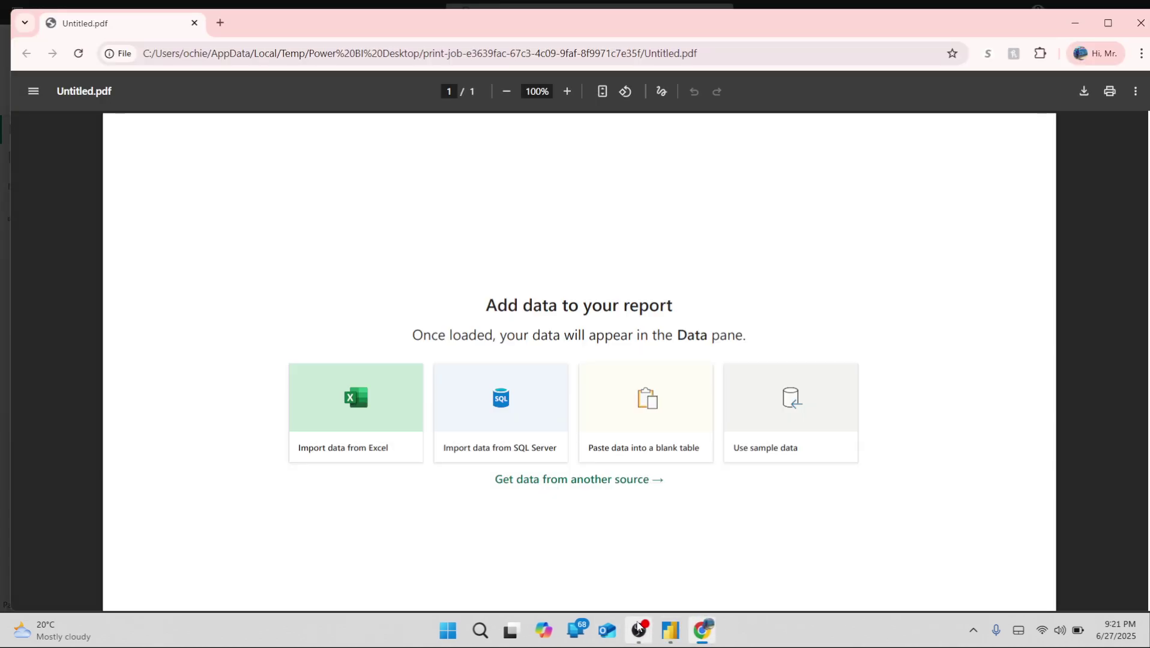
scroll(516, 300, "down", 1)
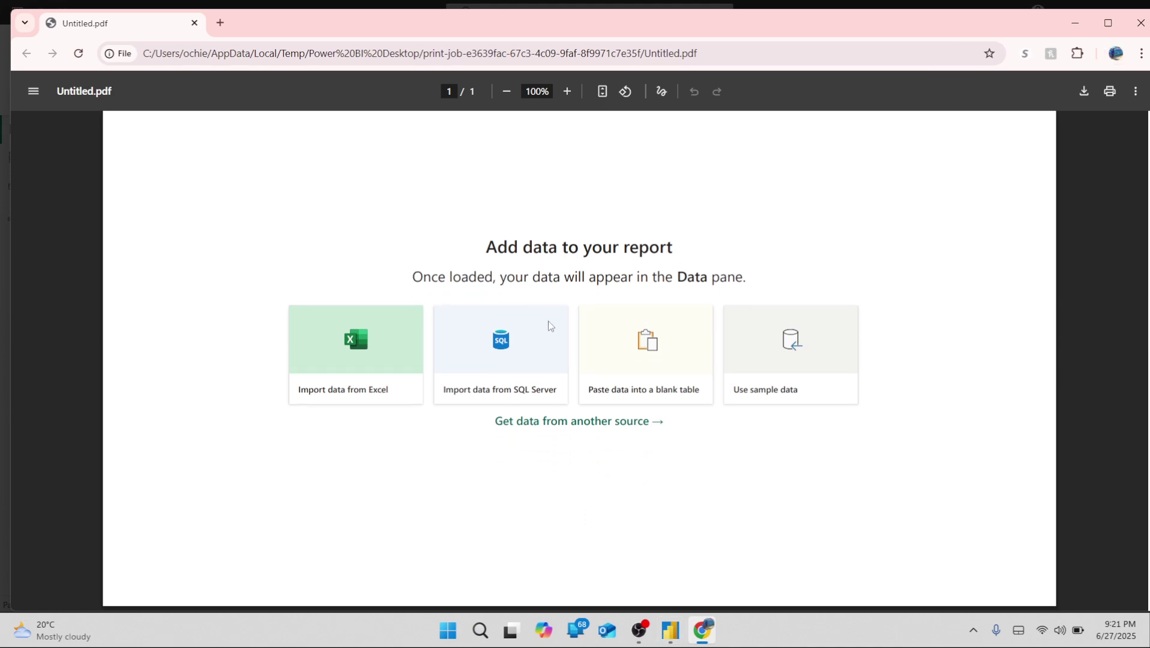
- Switch from the browser back to the untitled report in Power BI Desktop
key("super")
type("power BI Desktop")
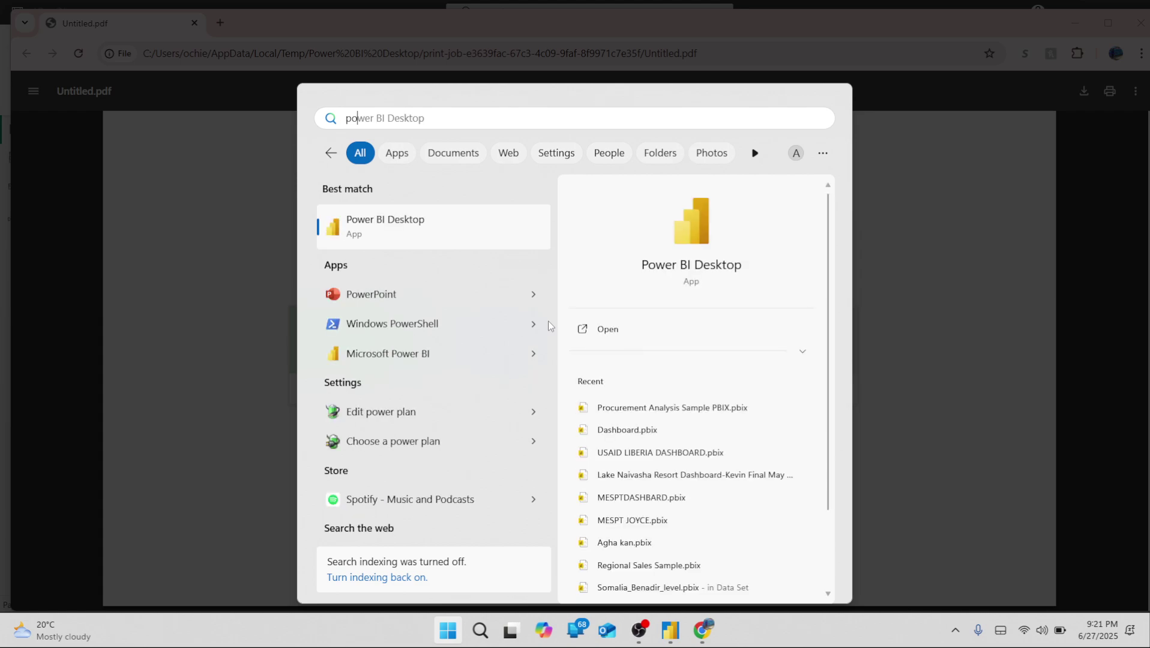
left_click(246, 315)
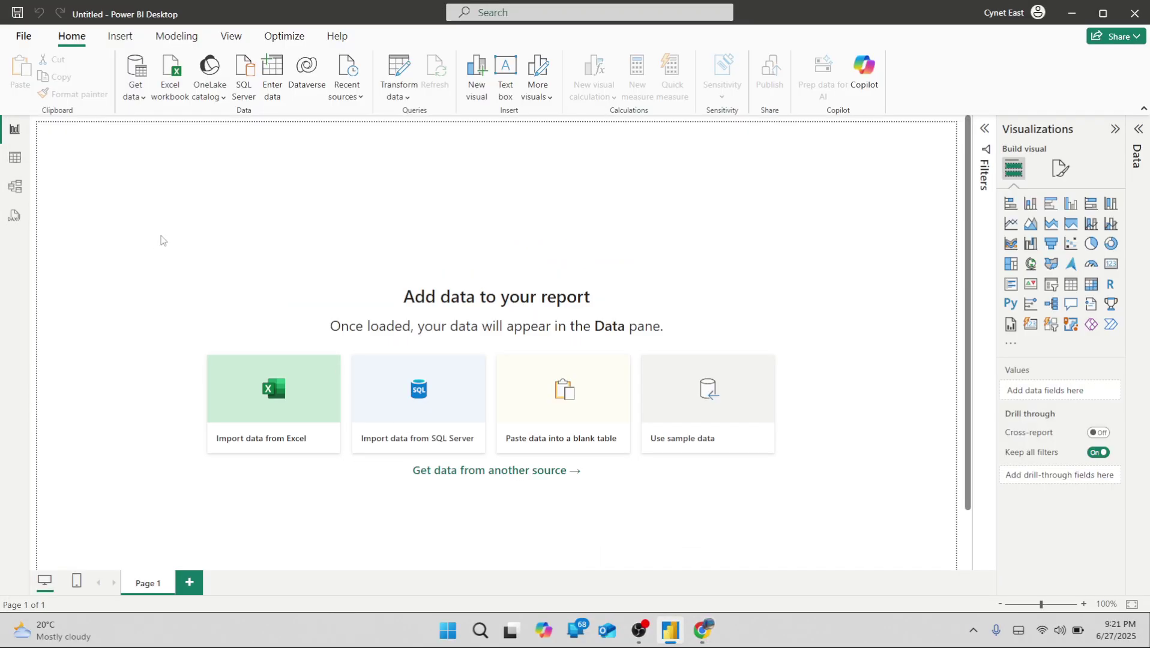
- View the export dialog for a Power BI template and close it without exporting
left_click(23, 36)
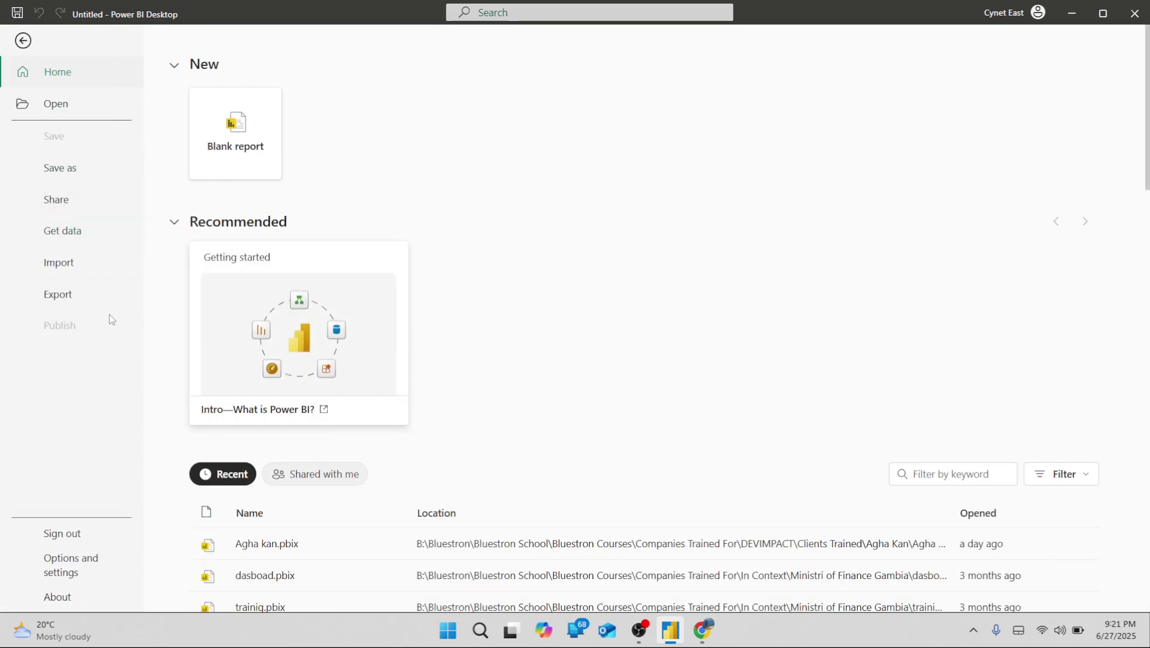
left_click(86, 291)
left_click(257, 122)
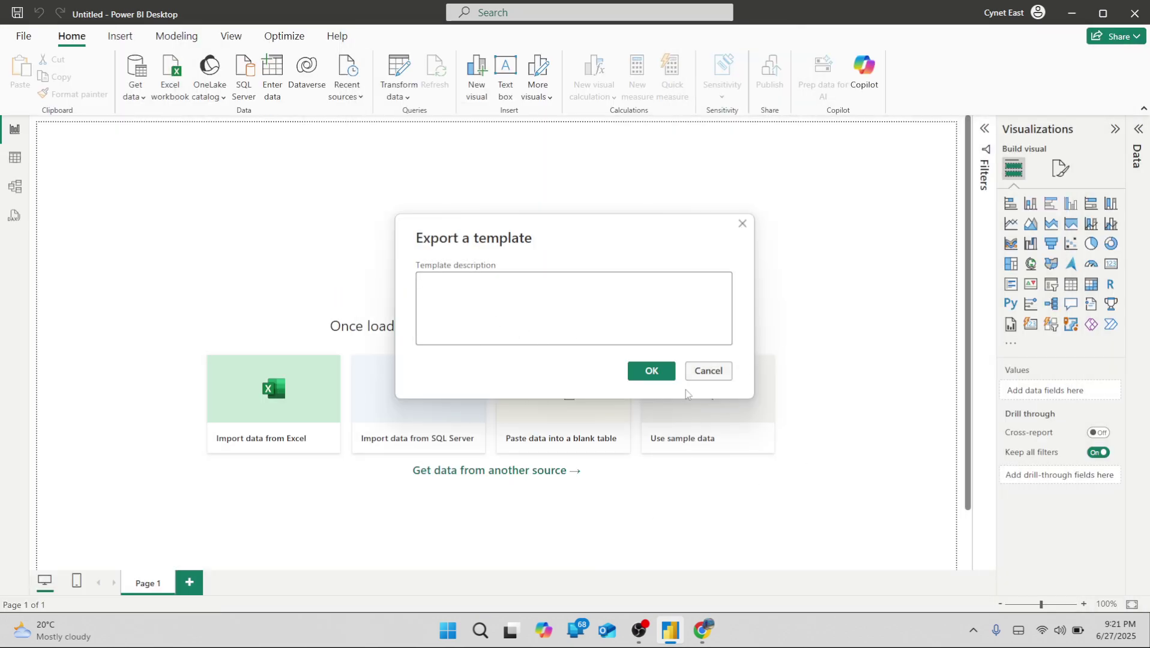
left_click(706, 371)
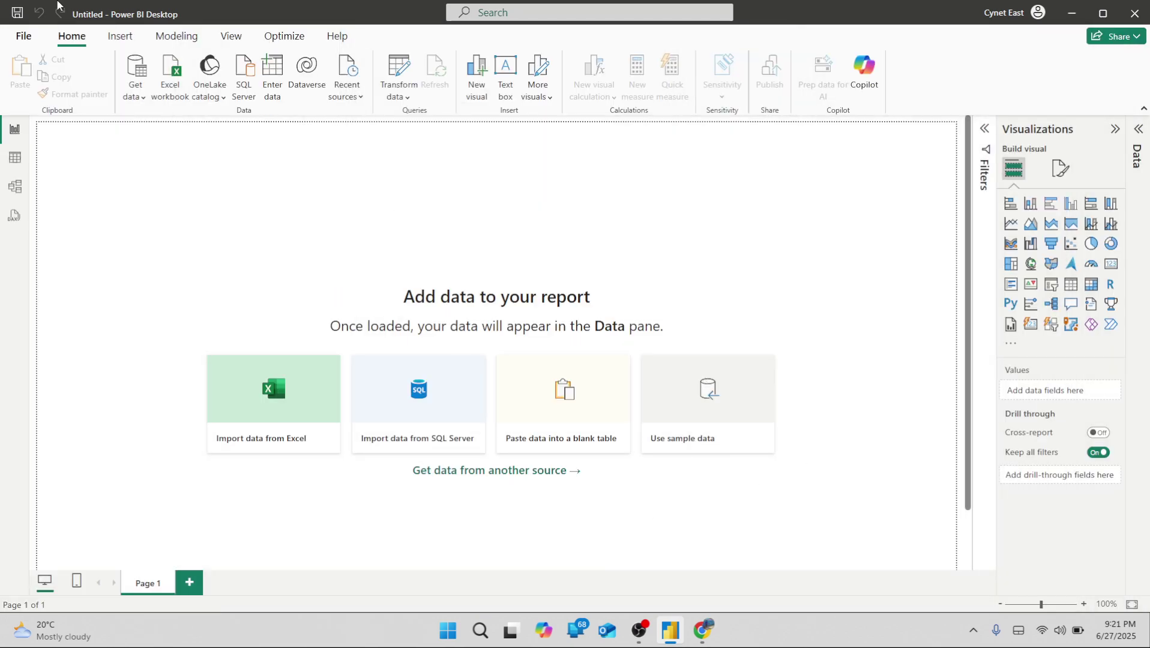
- Display the available import options for the report
left_click(21, 39)
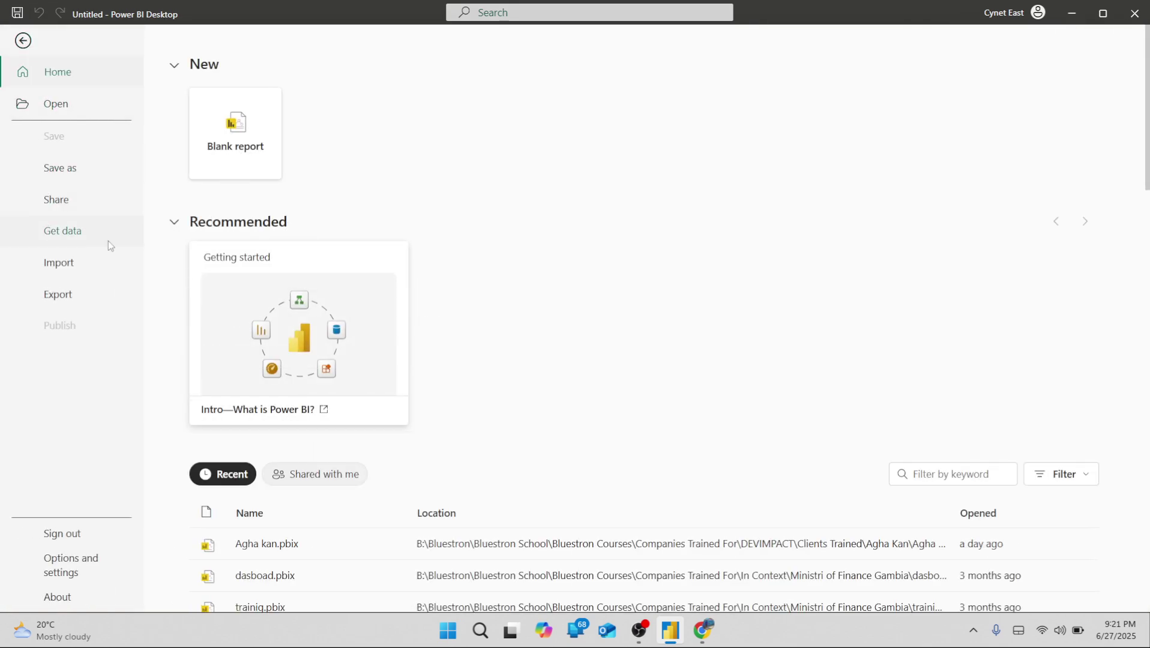
left_click(84, 265)
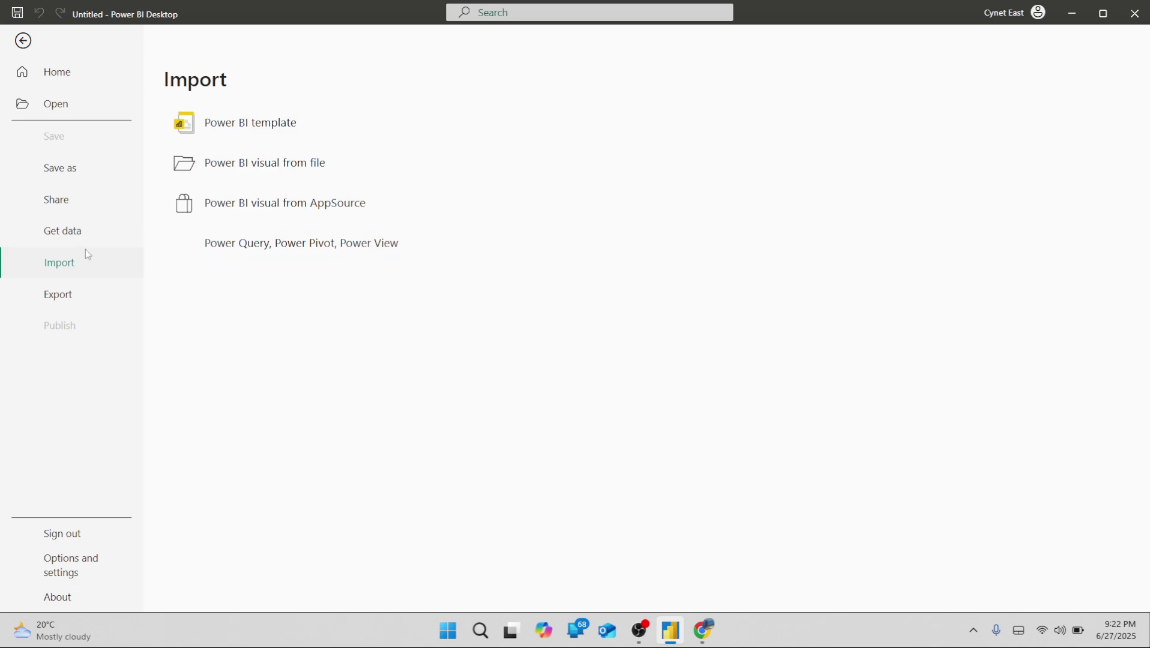
- View the common data source options and the report sharing dialog, then close the dialog without sharing
left_click(55, 242)
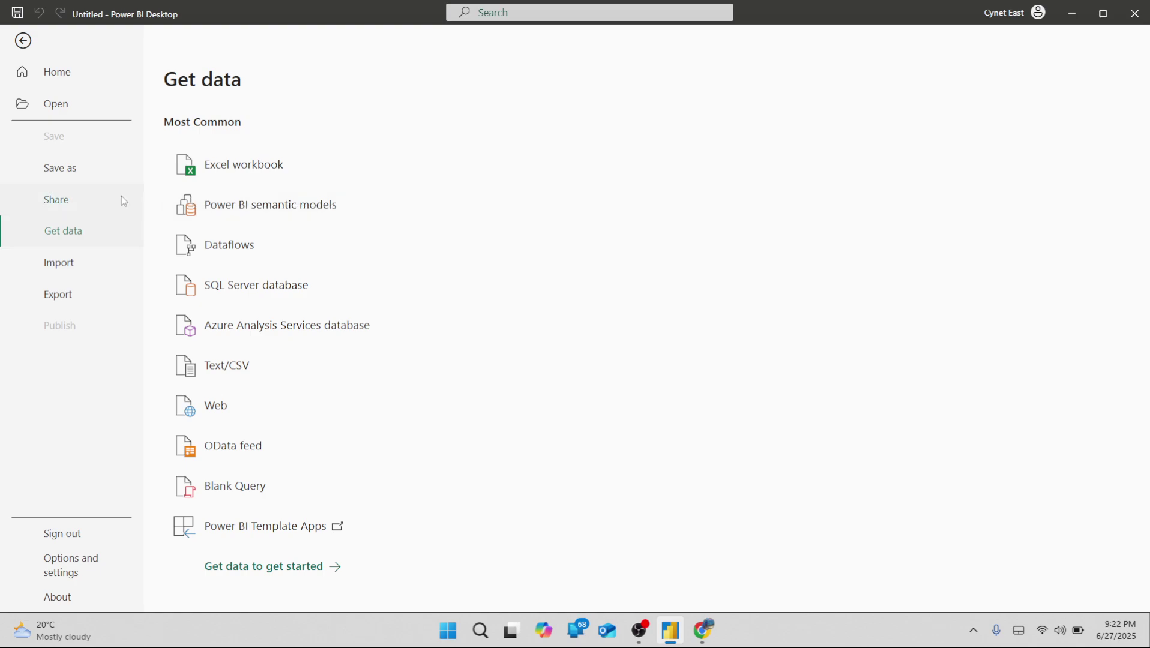
key("Escape")
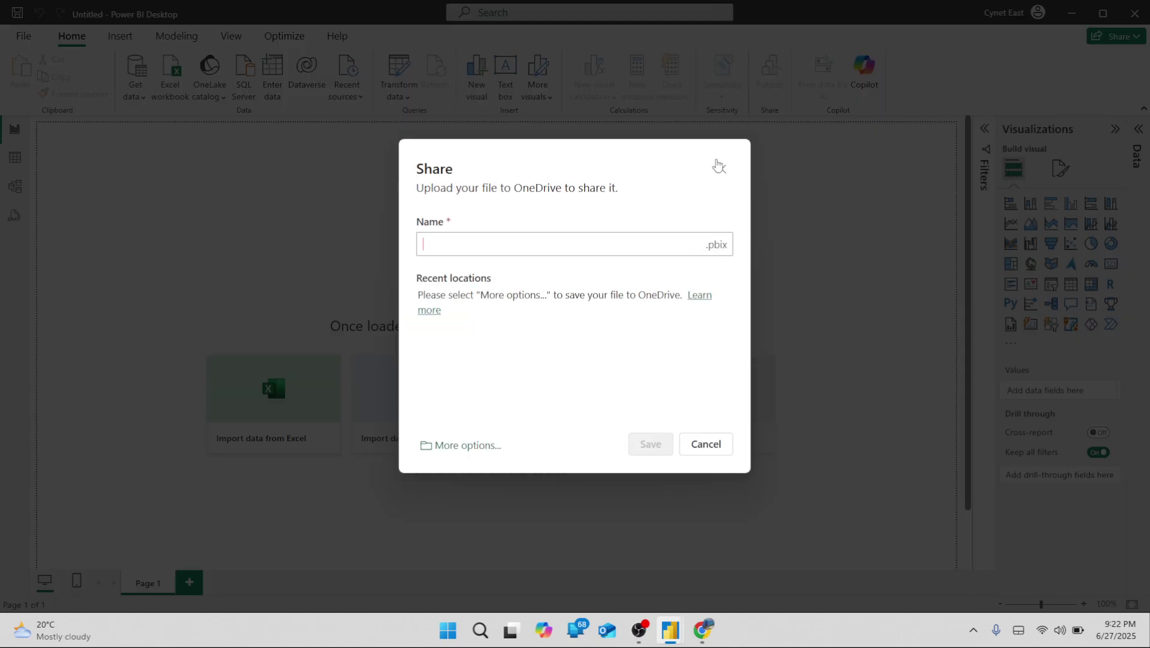
left_click(720, 167)
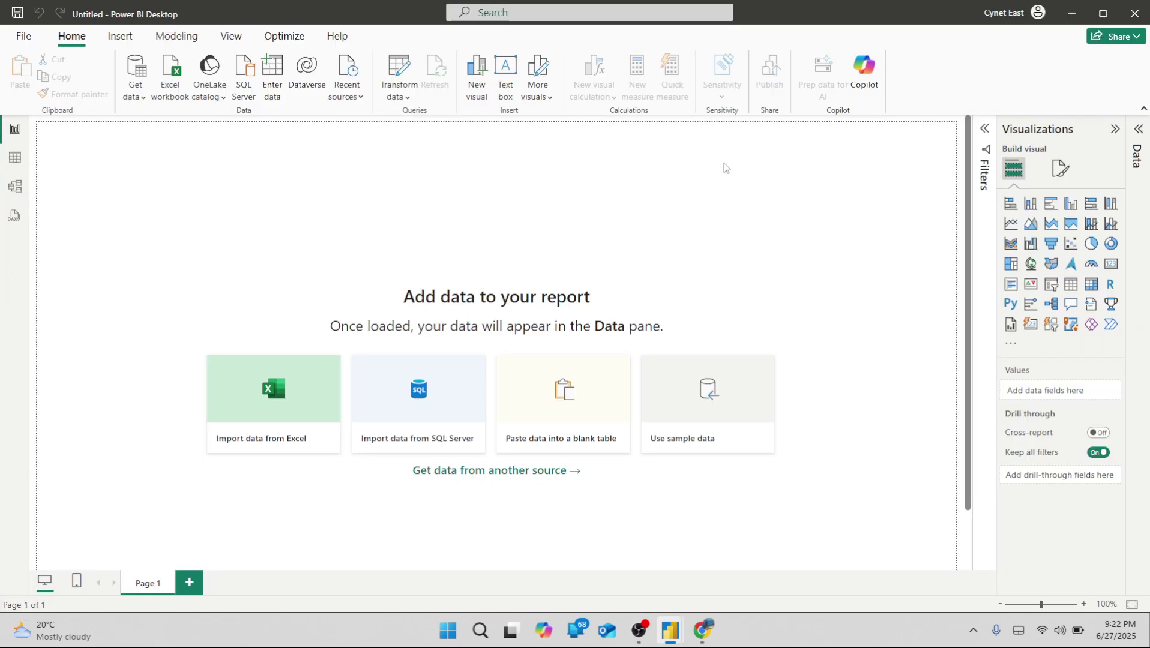
- Close Power BI Desktop without saving the untitled report, and close the browser window showing Untitled.pdf
left_click(24, 37)
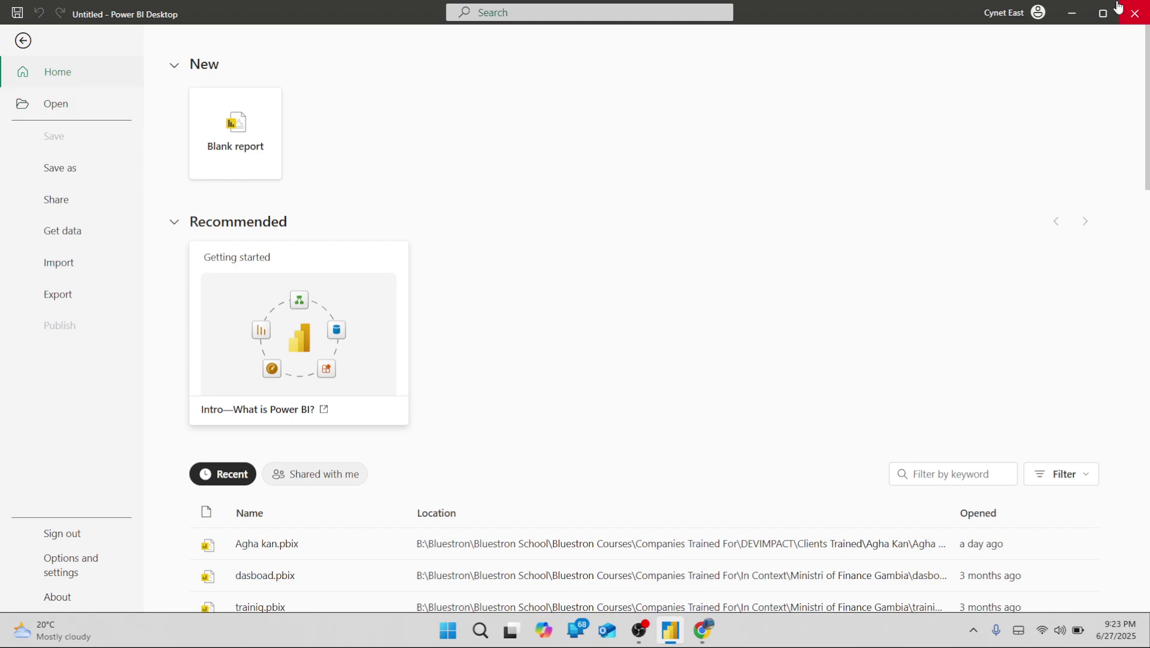
left_click(1132, 14)
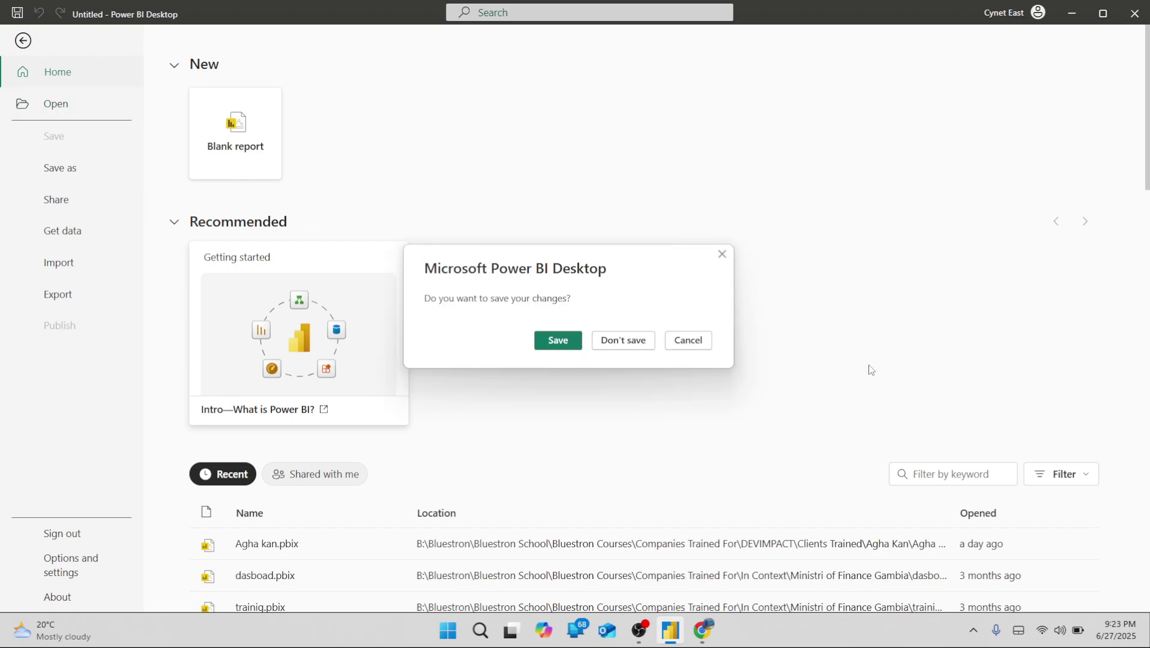
left_click(611, 341)
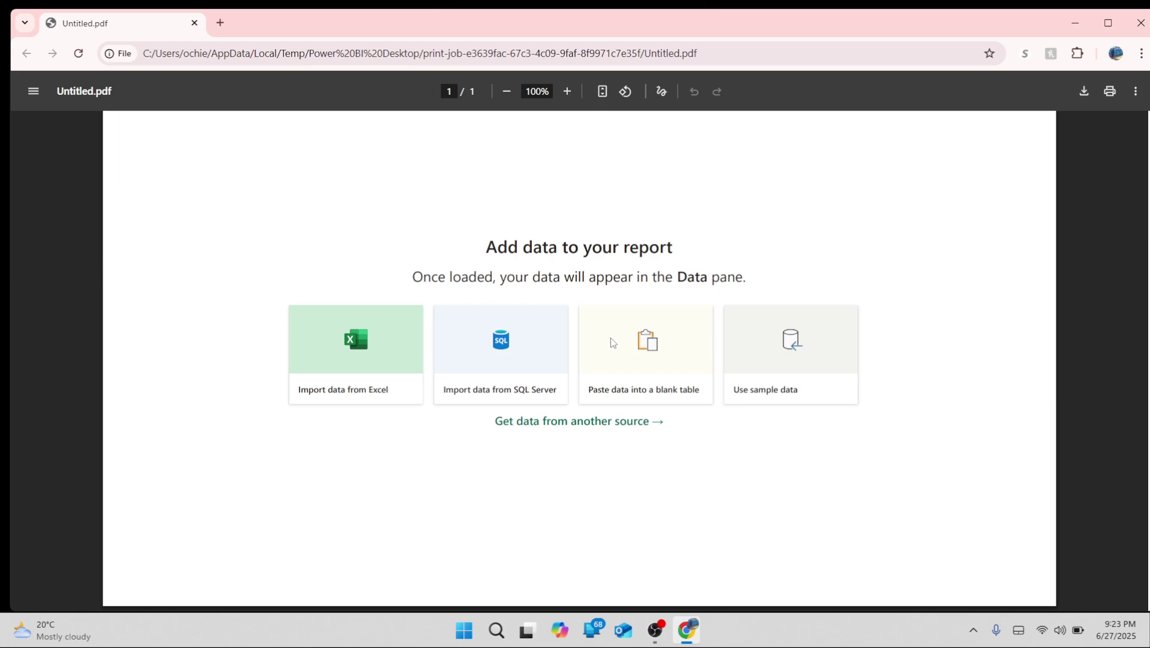
left_click(1141, 24)
- Launch Power BI Desktop from the Windows search and create a blank report
key("super")
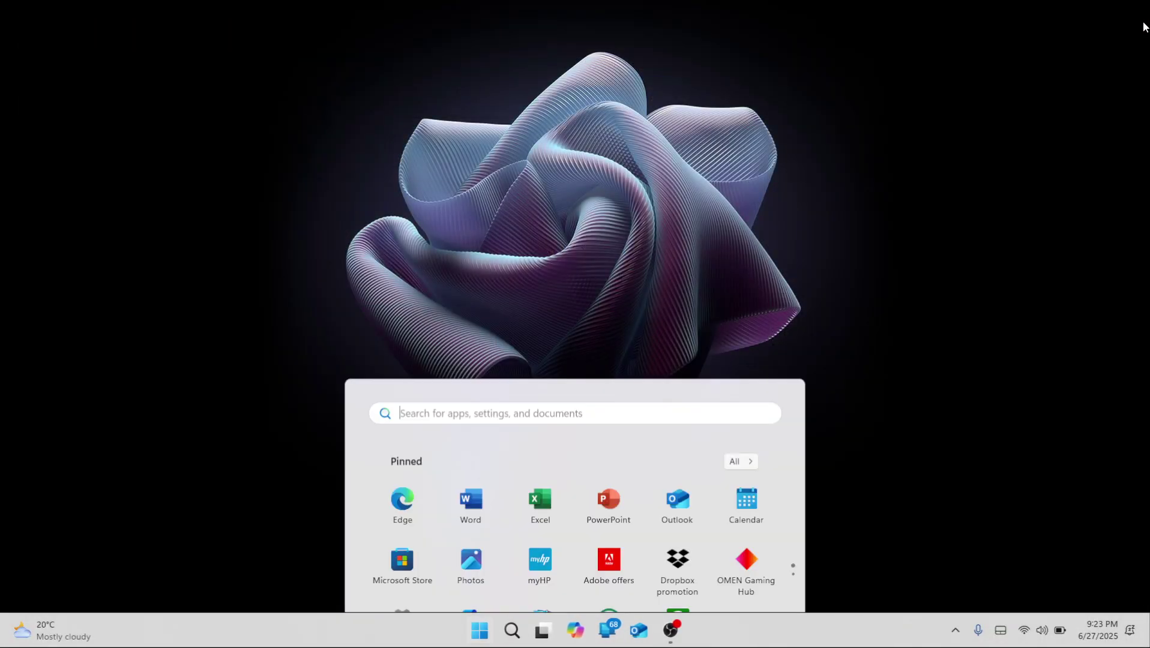
type("powe")
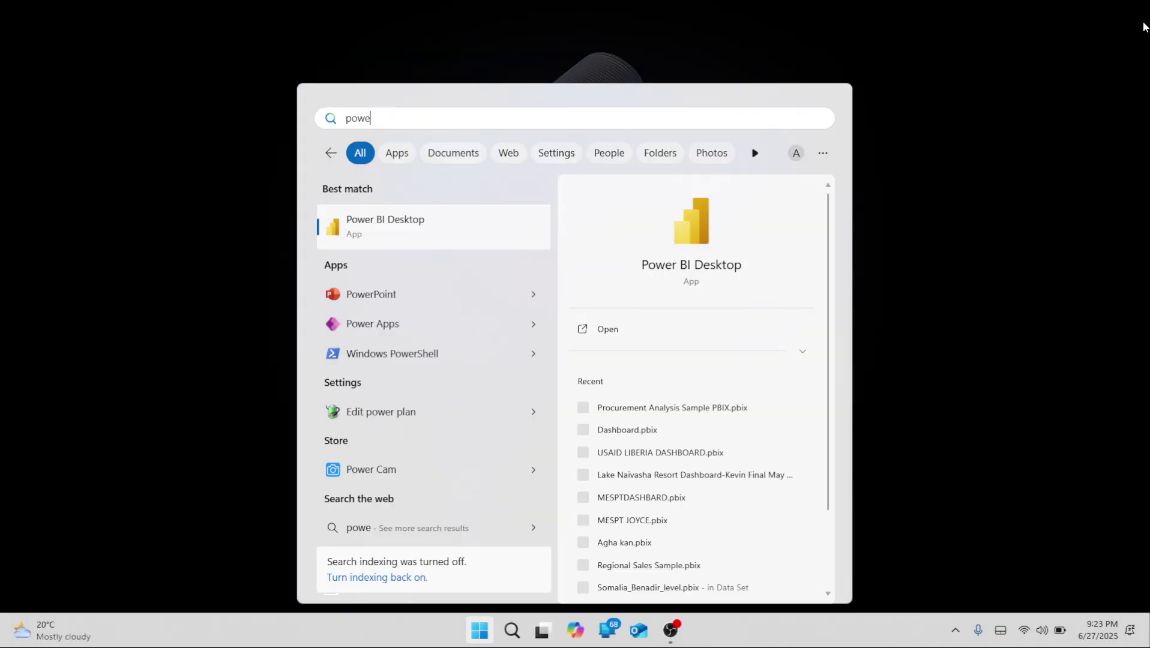
key("Return")
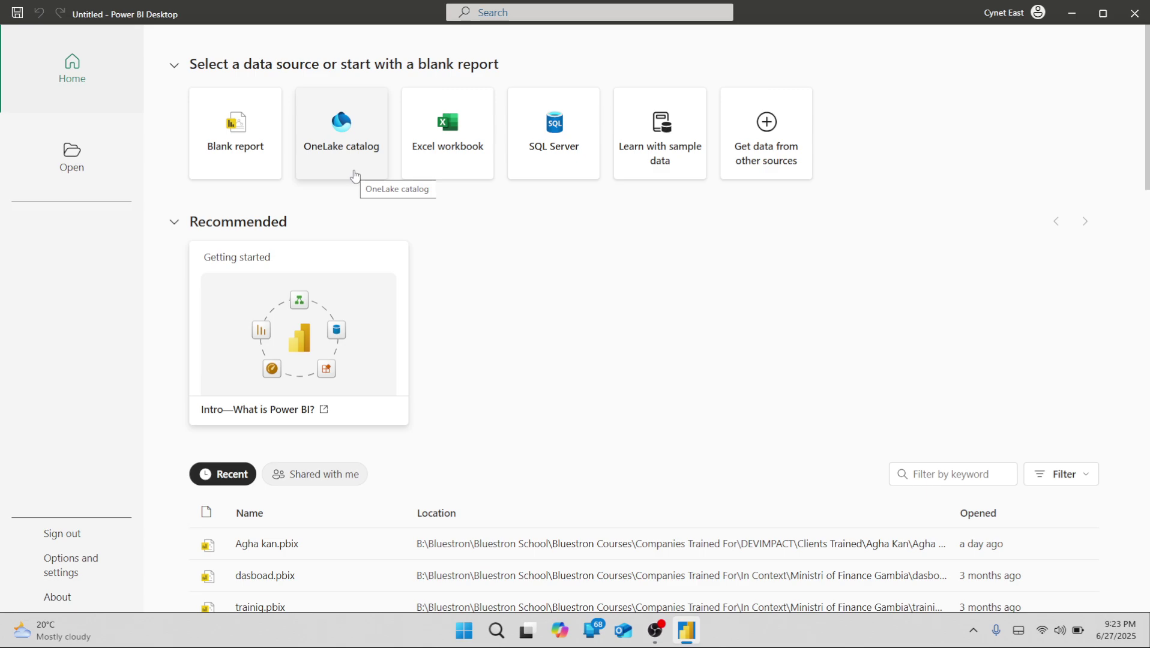
left_click(245, 148)
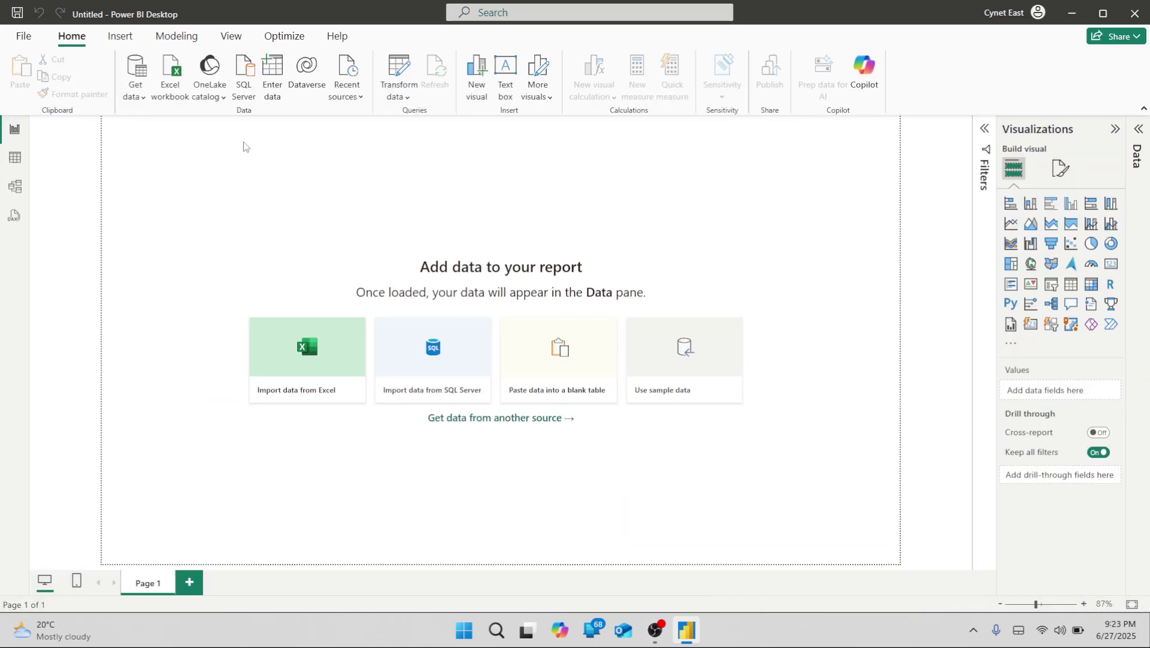
left_click(667, 637)
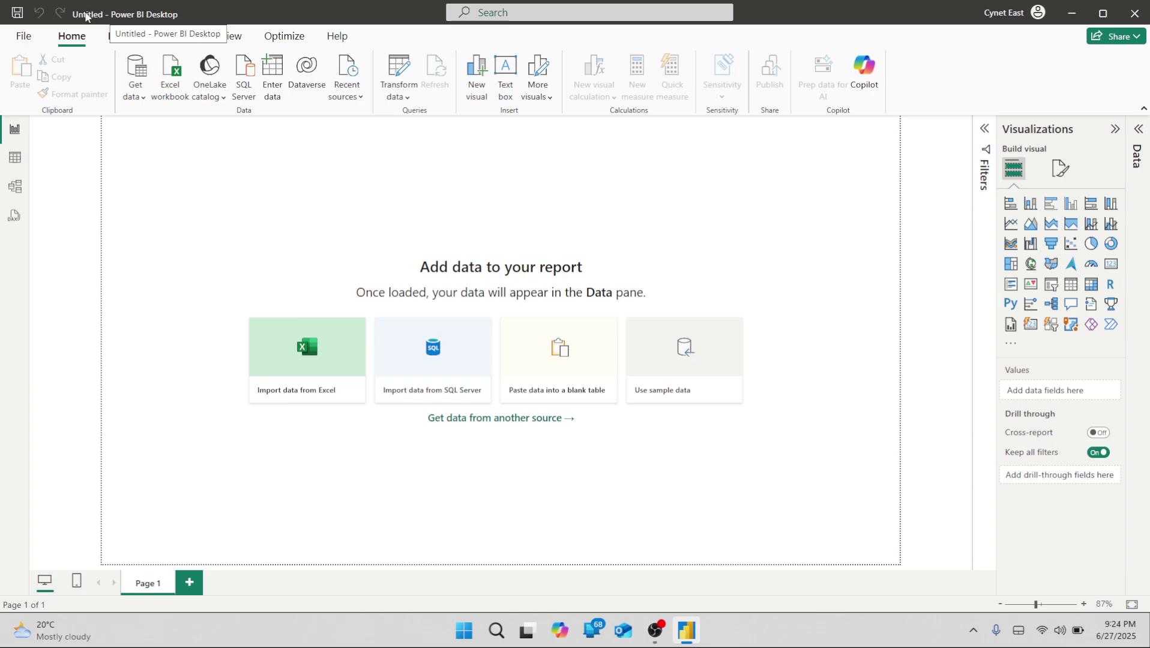
- Save the report to this device's Desktop folder as a Power BI file named "Trainig 001"
left_click(16, 17)
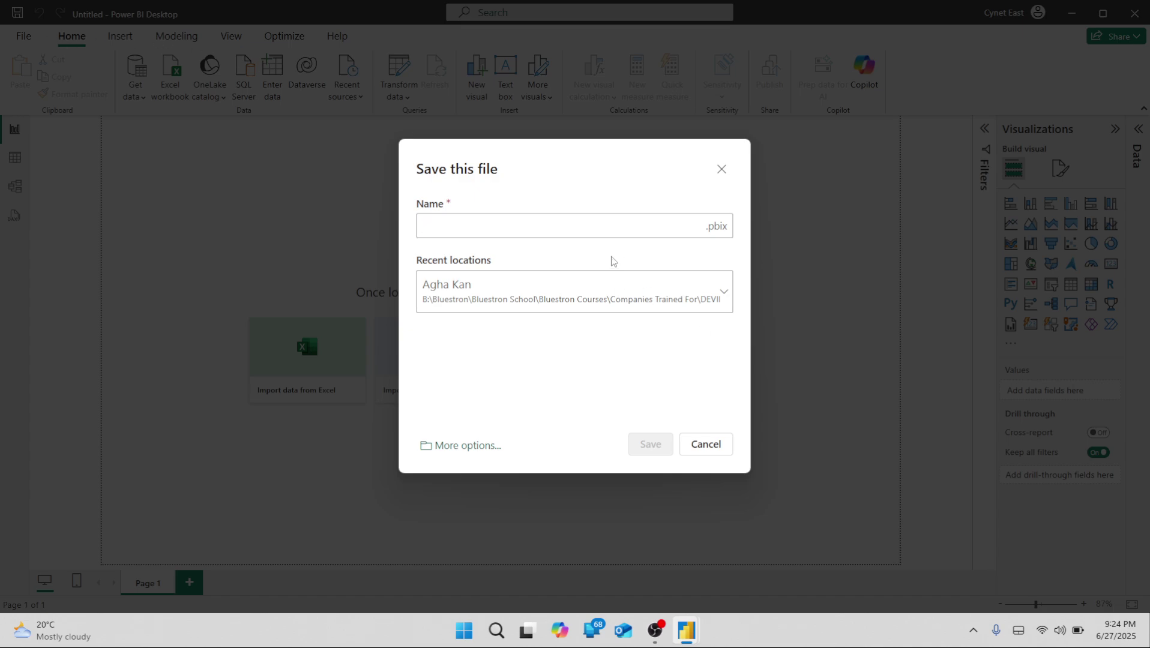
type("Training ")
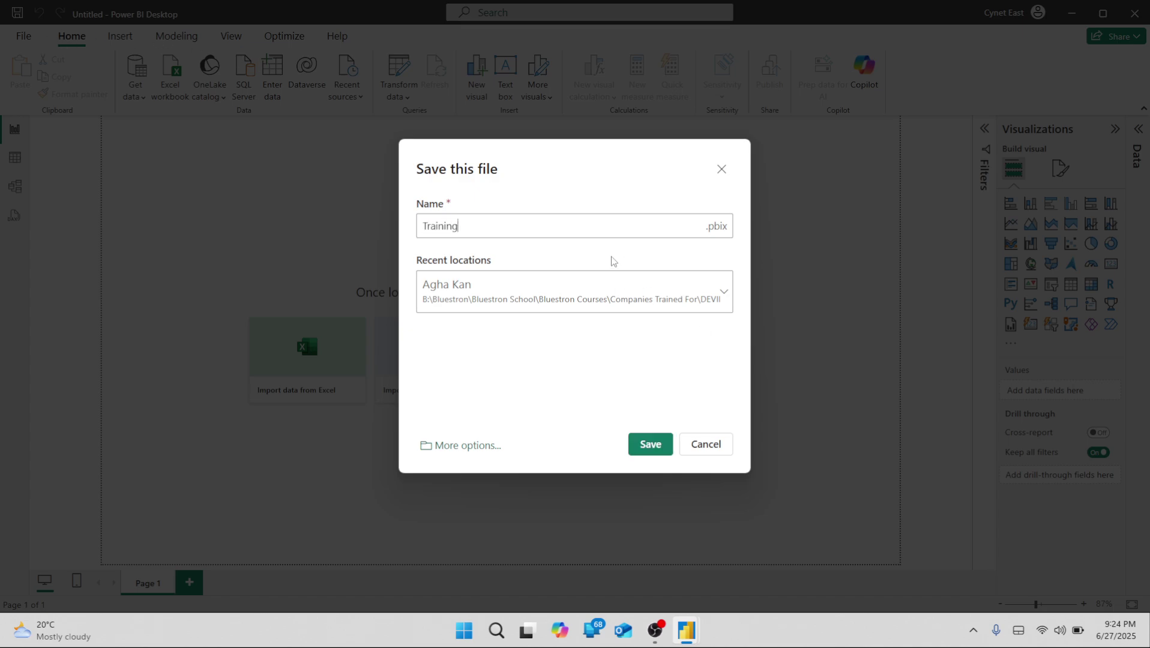
type("001")
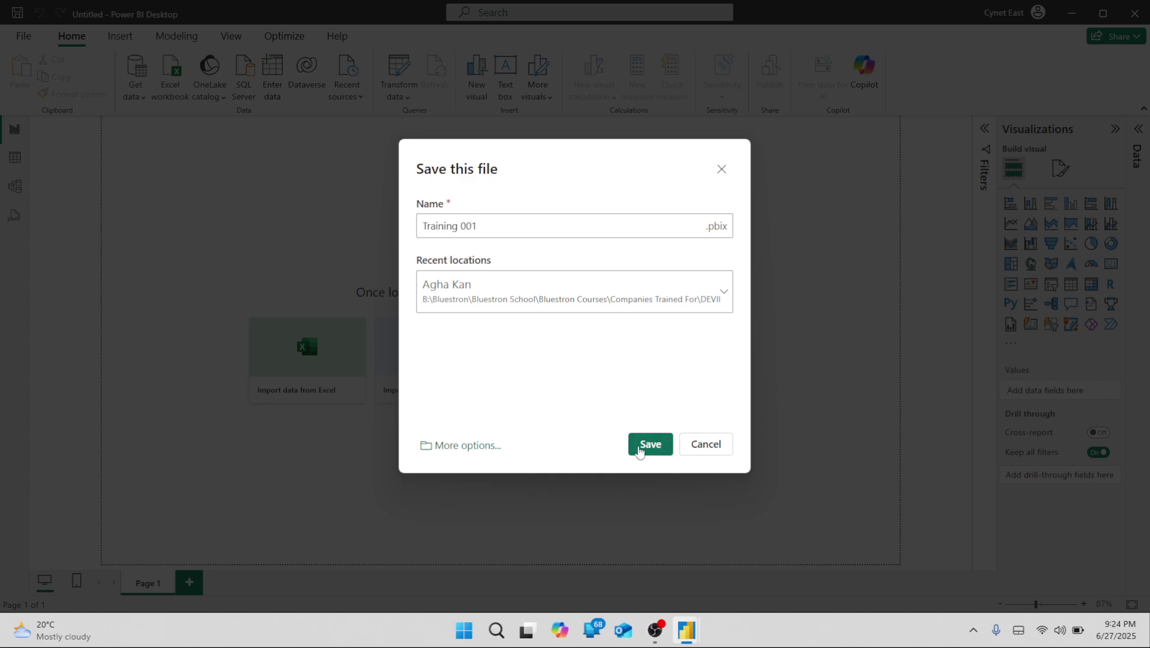
left_click(487, 446)
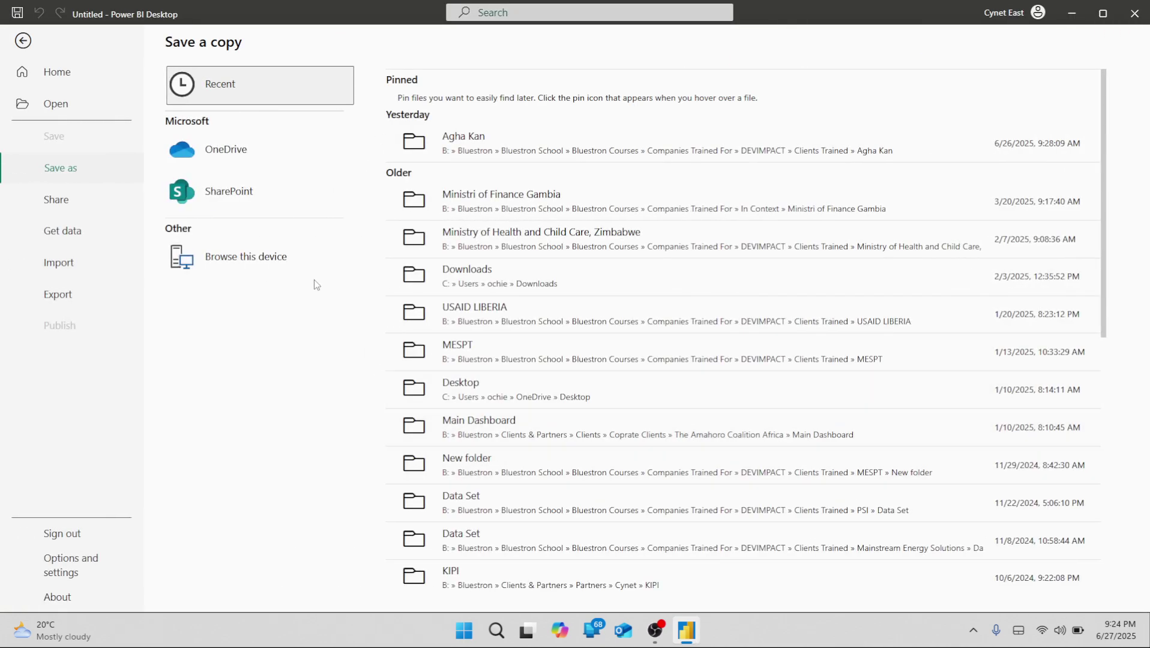
left_click(243, 263)
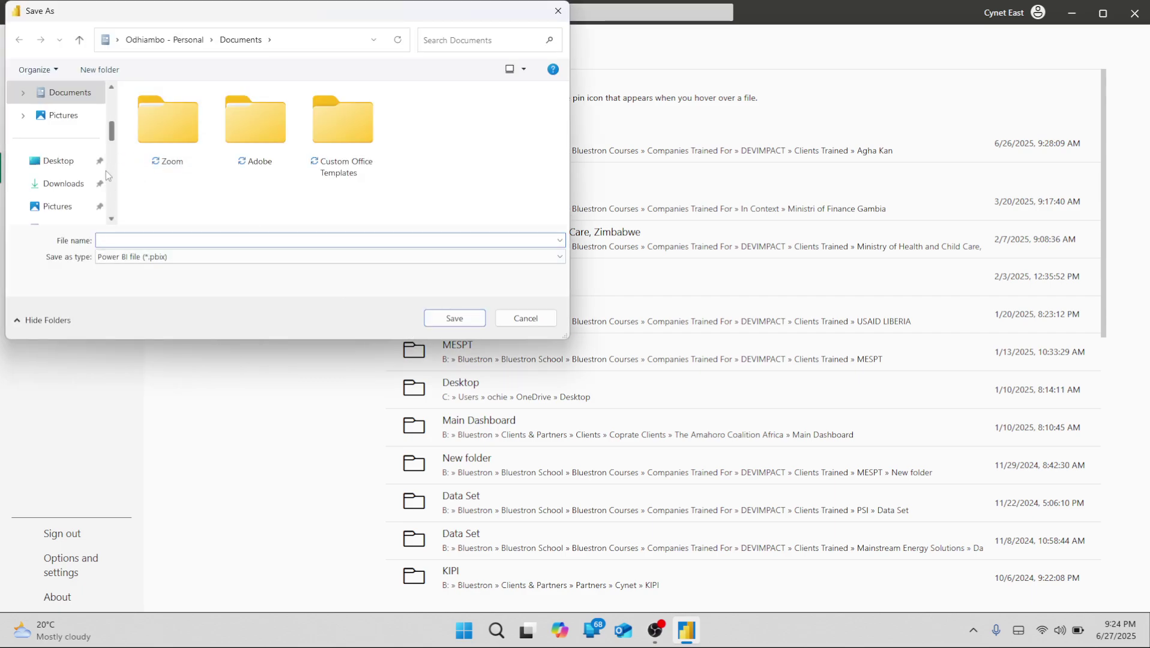
left_click(59, 161)
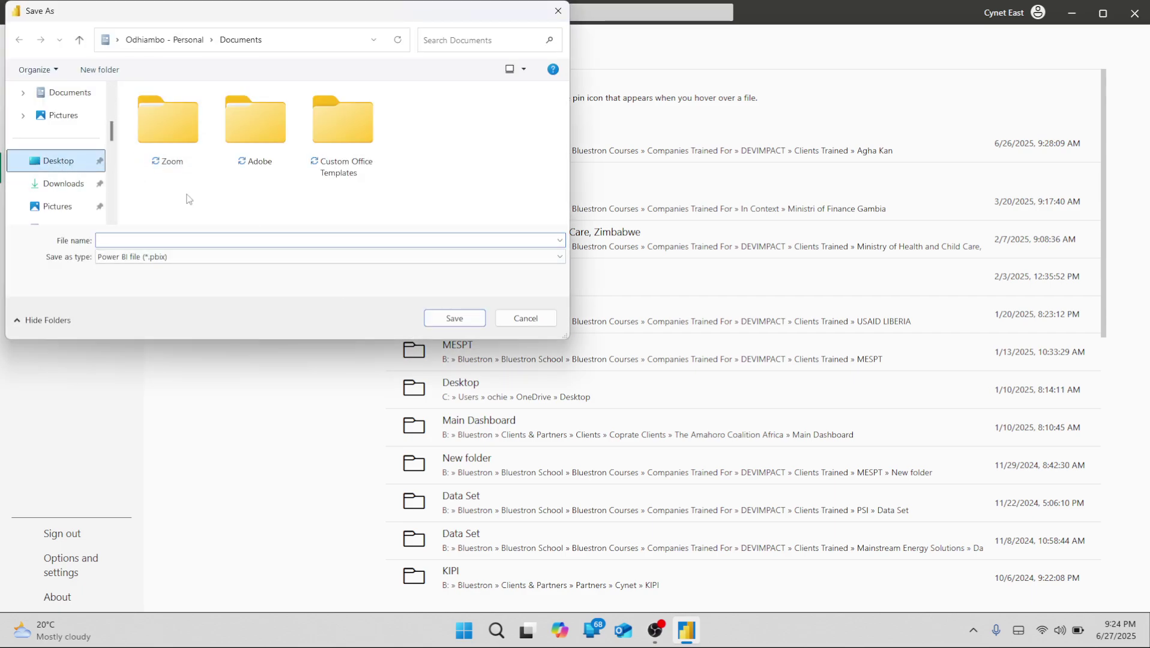
left_click(220, 242)
type("Tr")
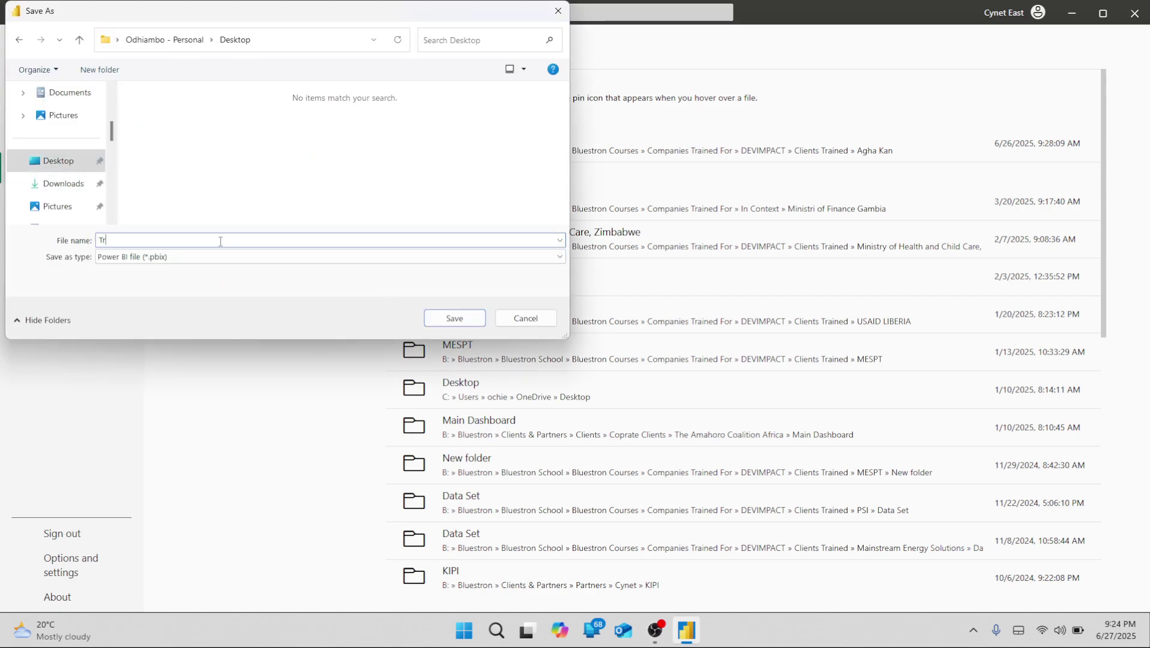
type("ainig 001")
left_click(454, 318)
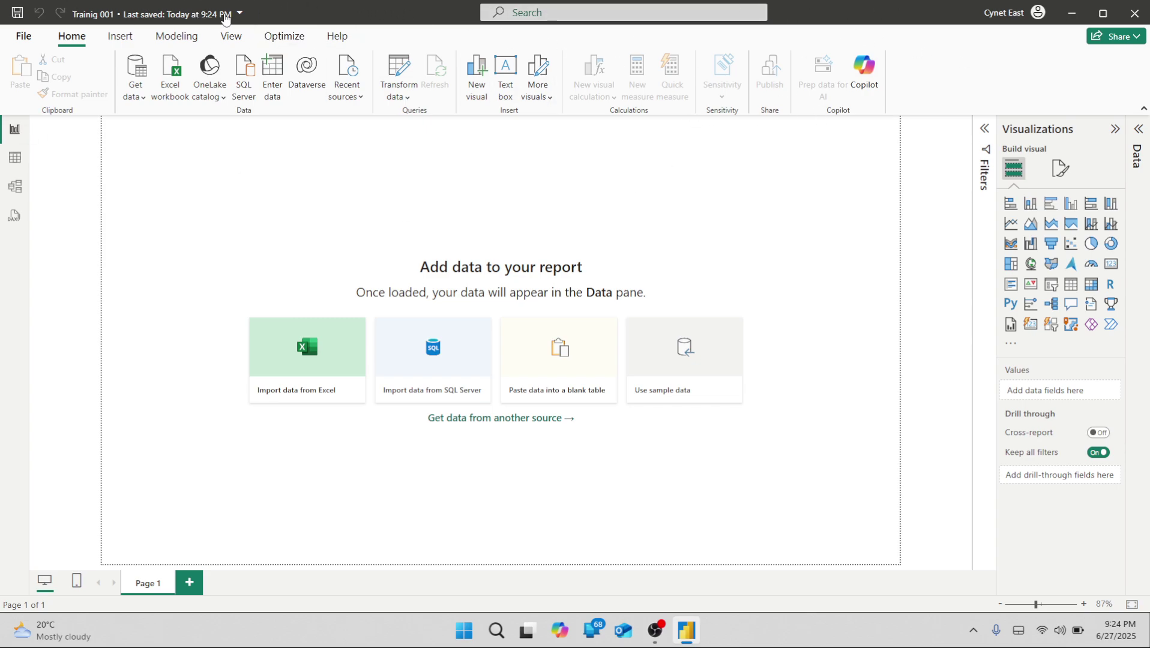
- View the search suggestions and the details of the signed-in account
left_click(538, 14)
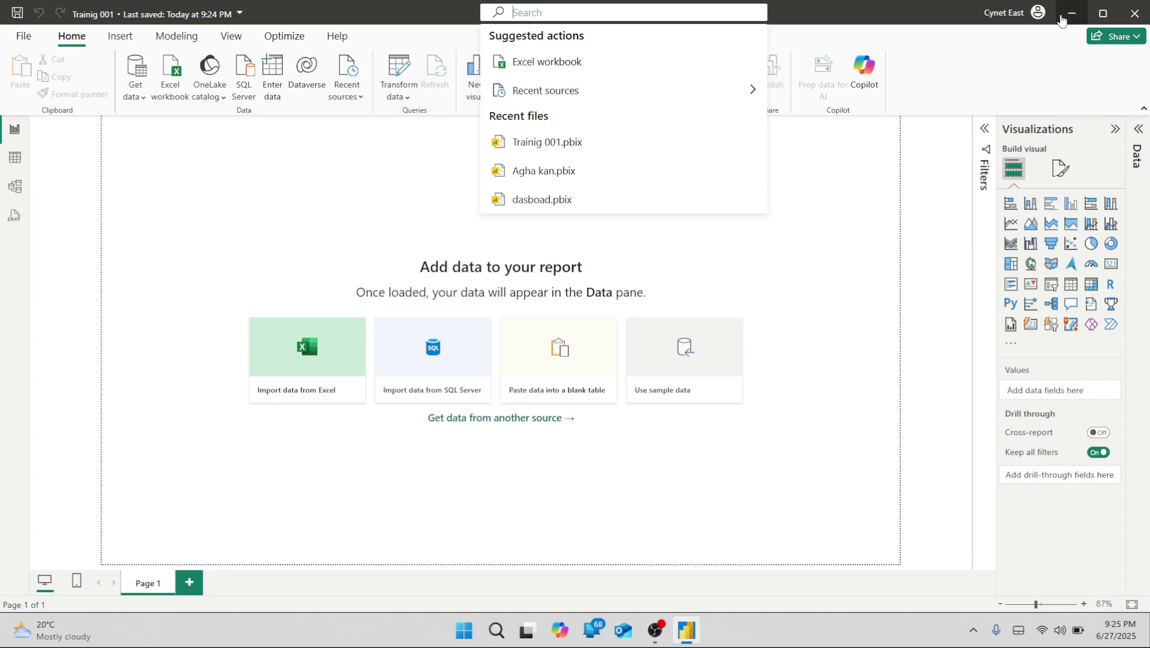
left_click(1027, 16)
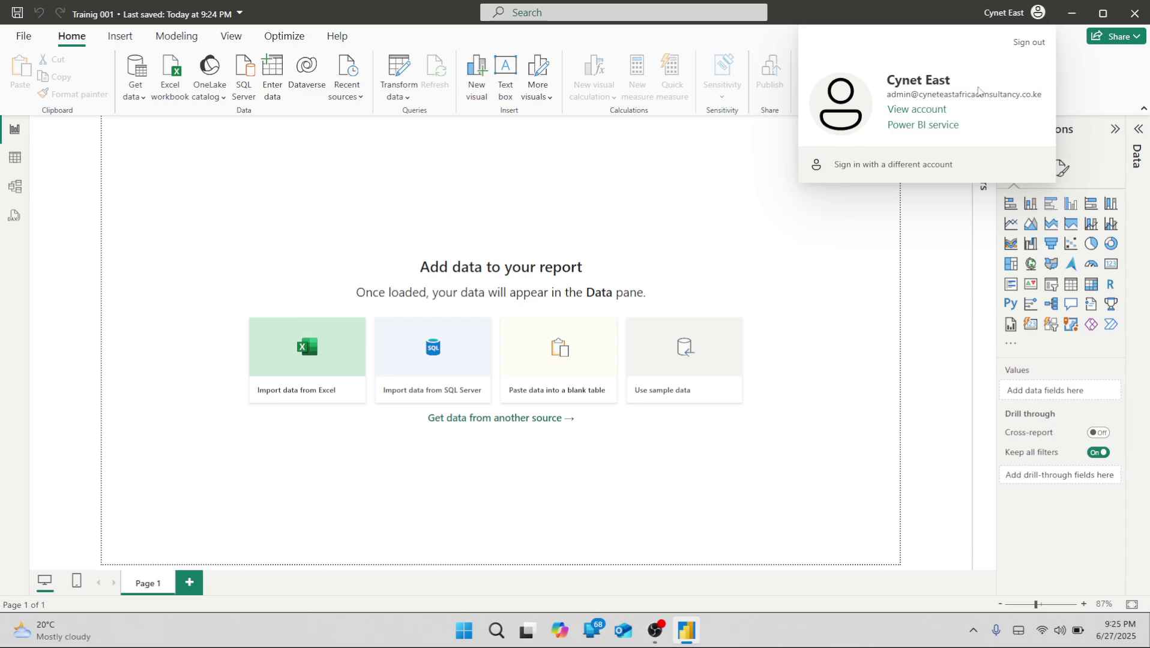
left_click(1026, 18)
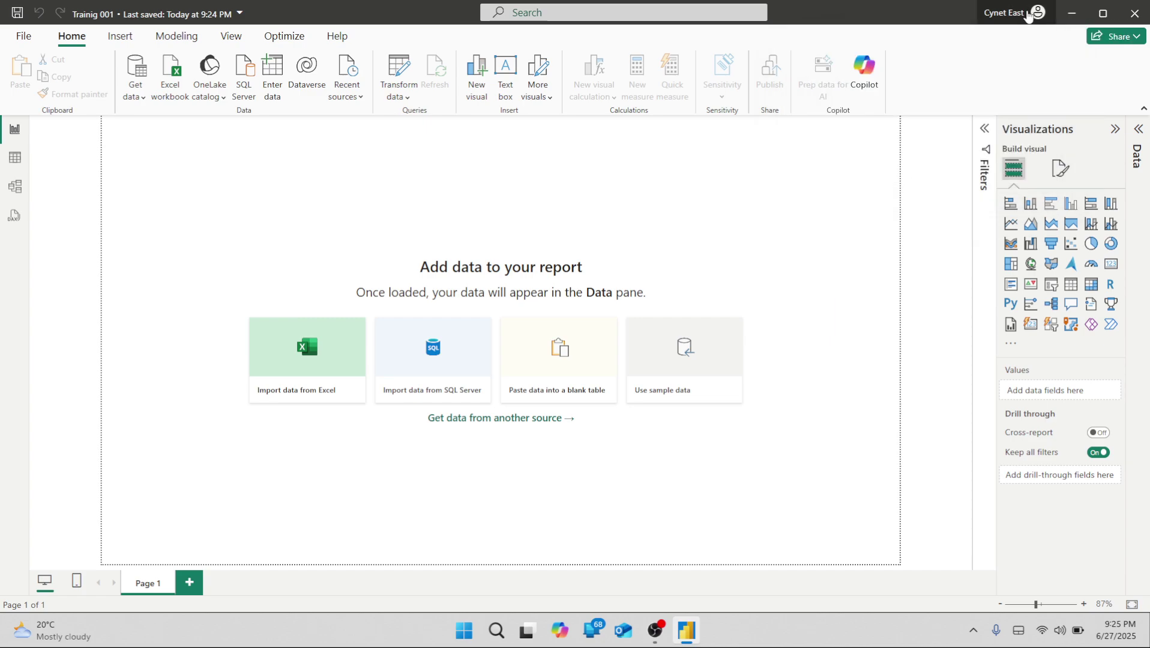
- Open the prompt for signing in with a different account and close it without entering an email address
left_click(1022, 17)
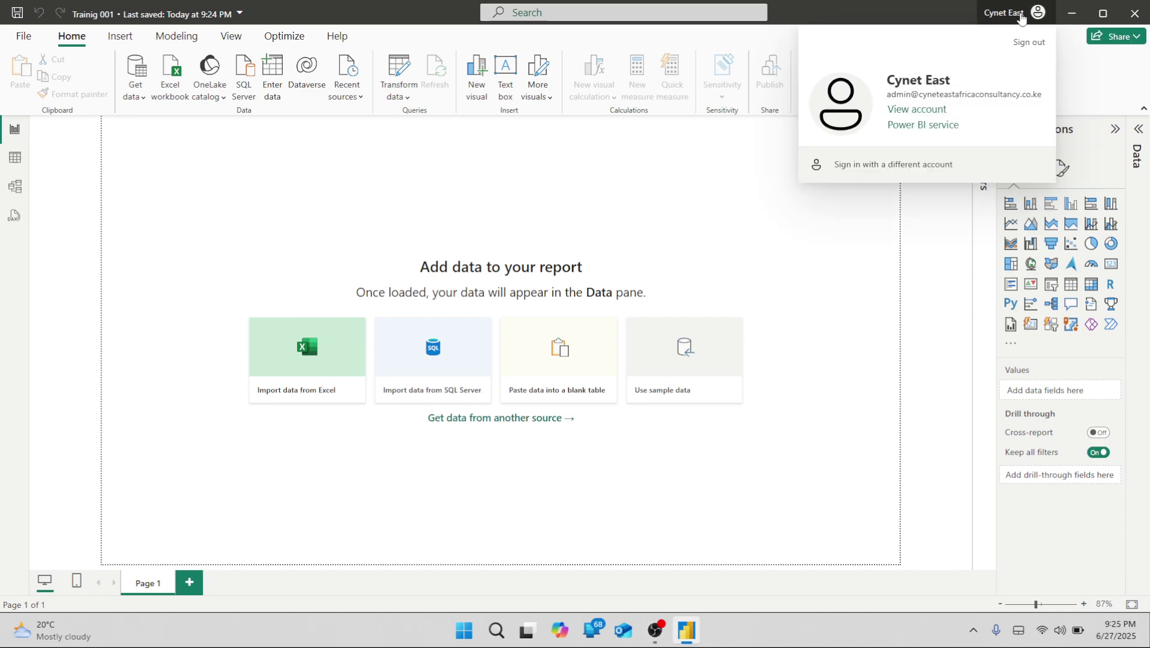
left_click(916, 161)
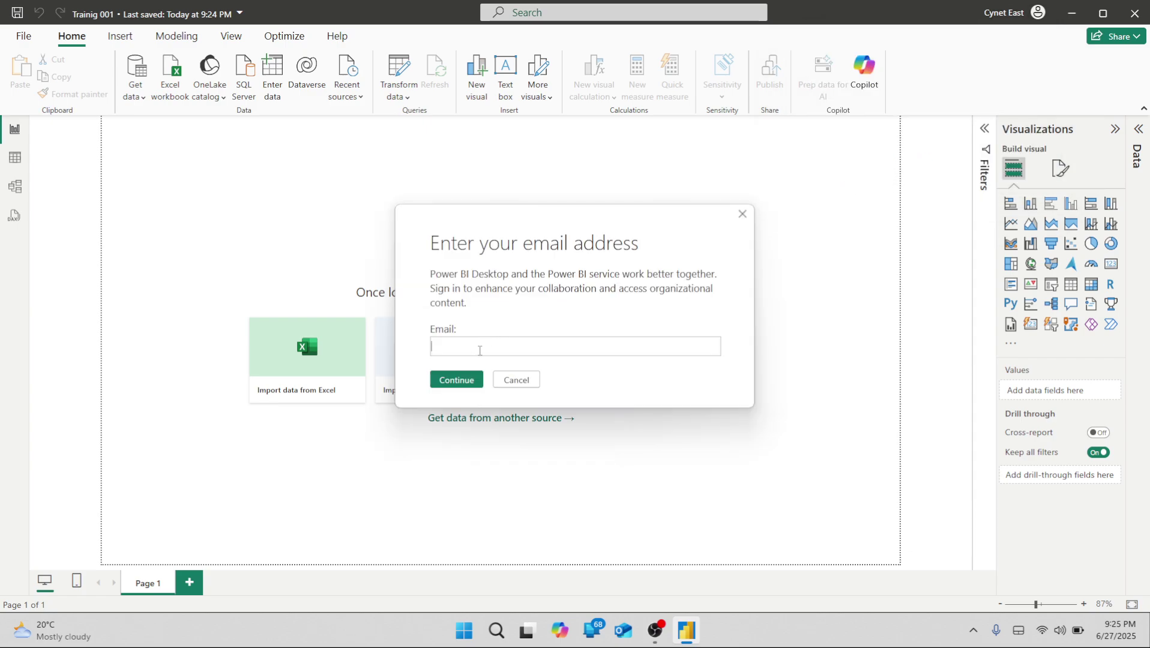
left_click(742, 215)
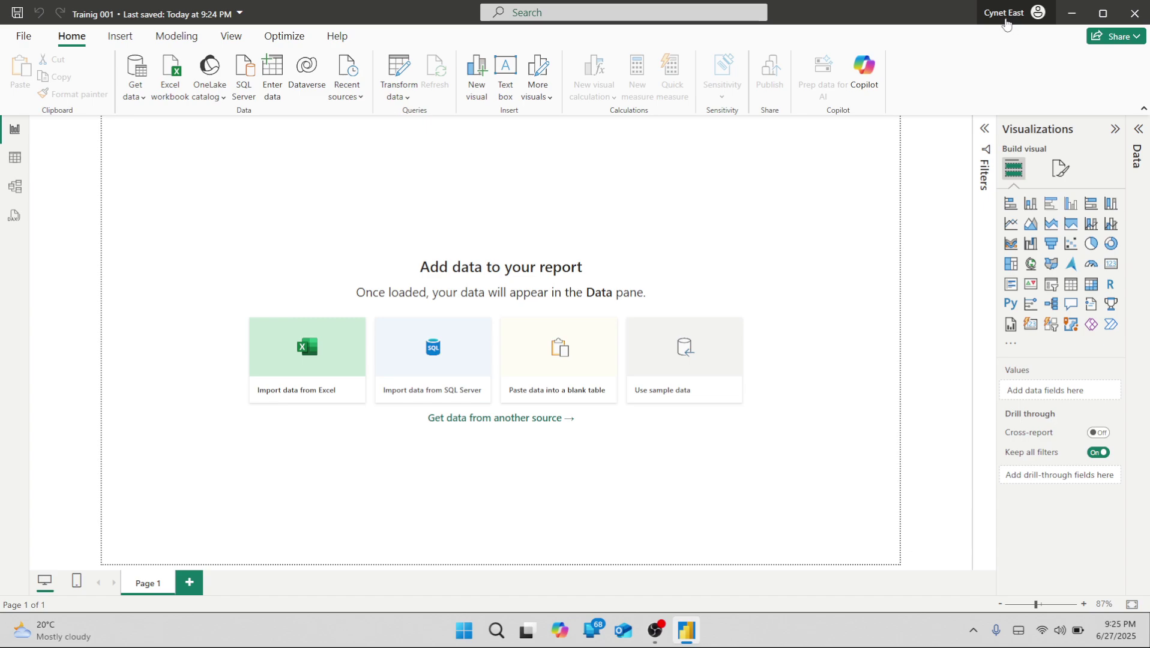
left_click(1007, 14)
left_click(1036, 12)
- Look through the Insert, Modeling, View, Optimize and Help command groups in turn
left_click(120, 37)
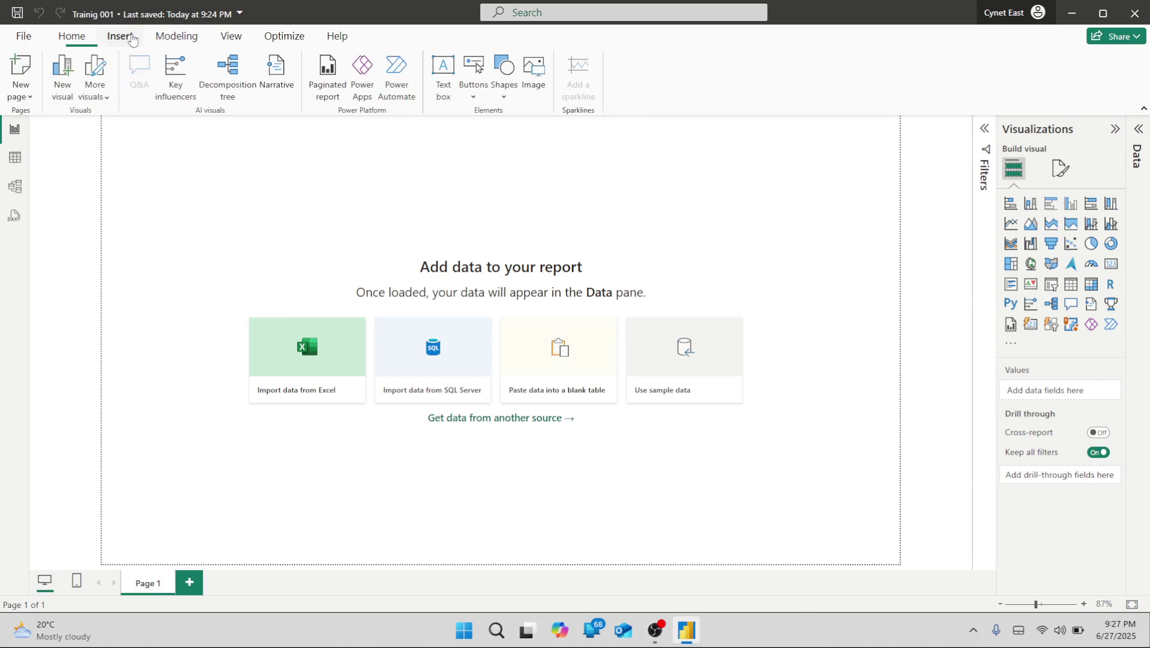
left_click(164, 40)
left_click(232, 37)
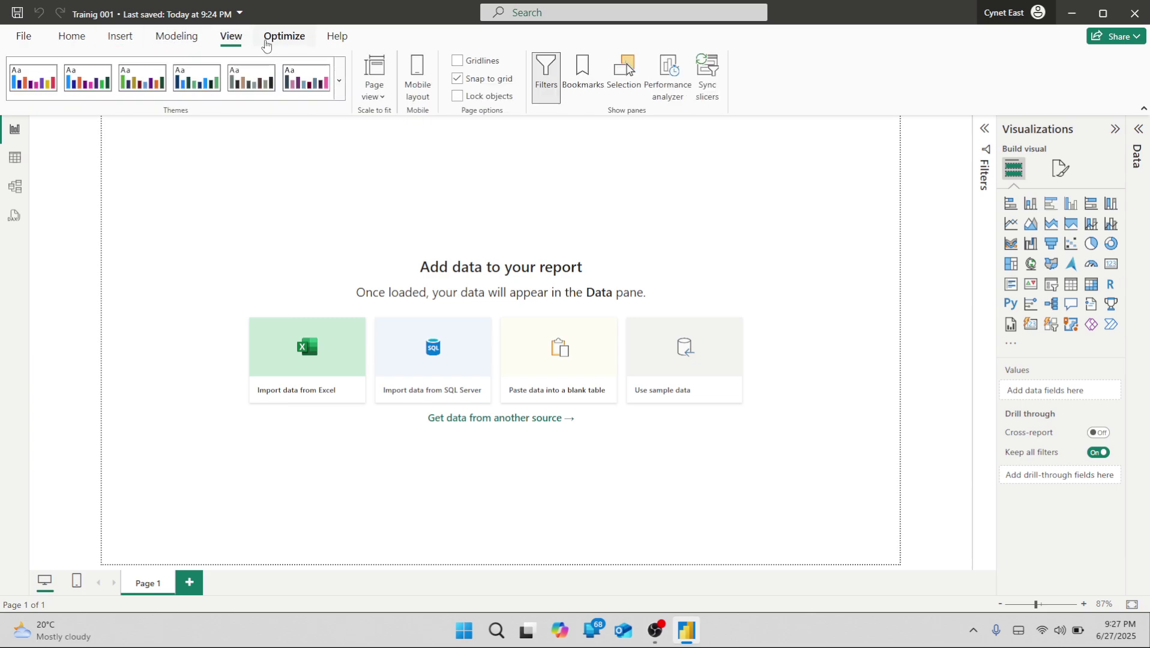
left_click(284, 37)
left_click(331, 37)
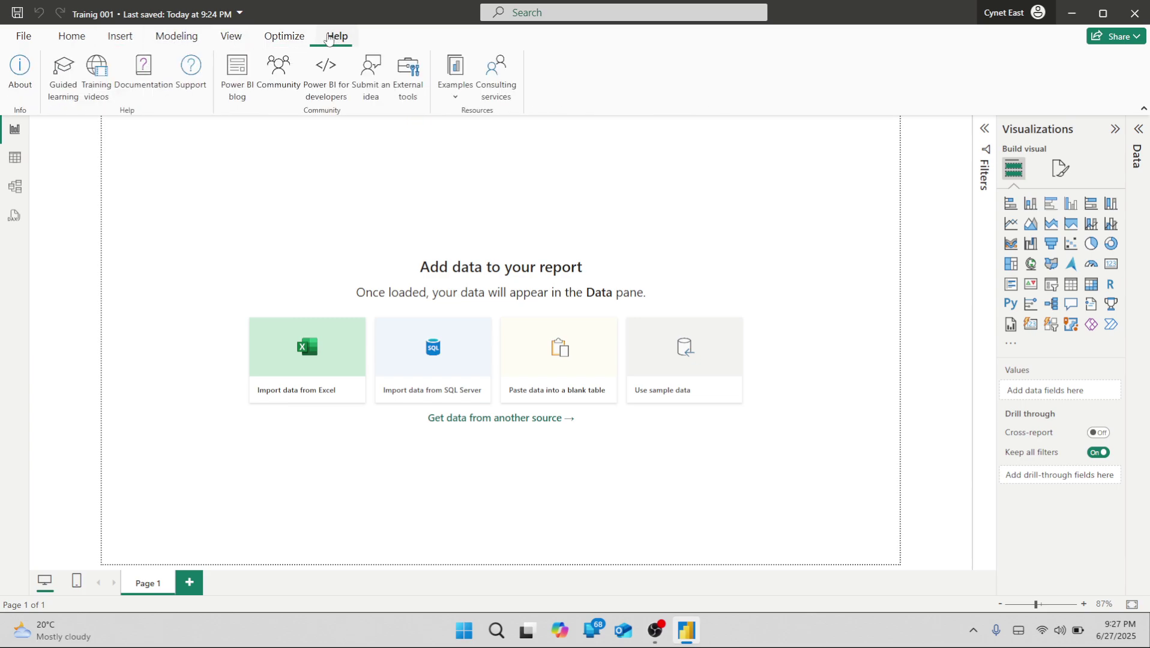
- Return to the Home commands and view the available sources for adding more visuals
left_click(72, 39)
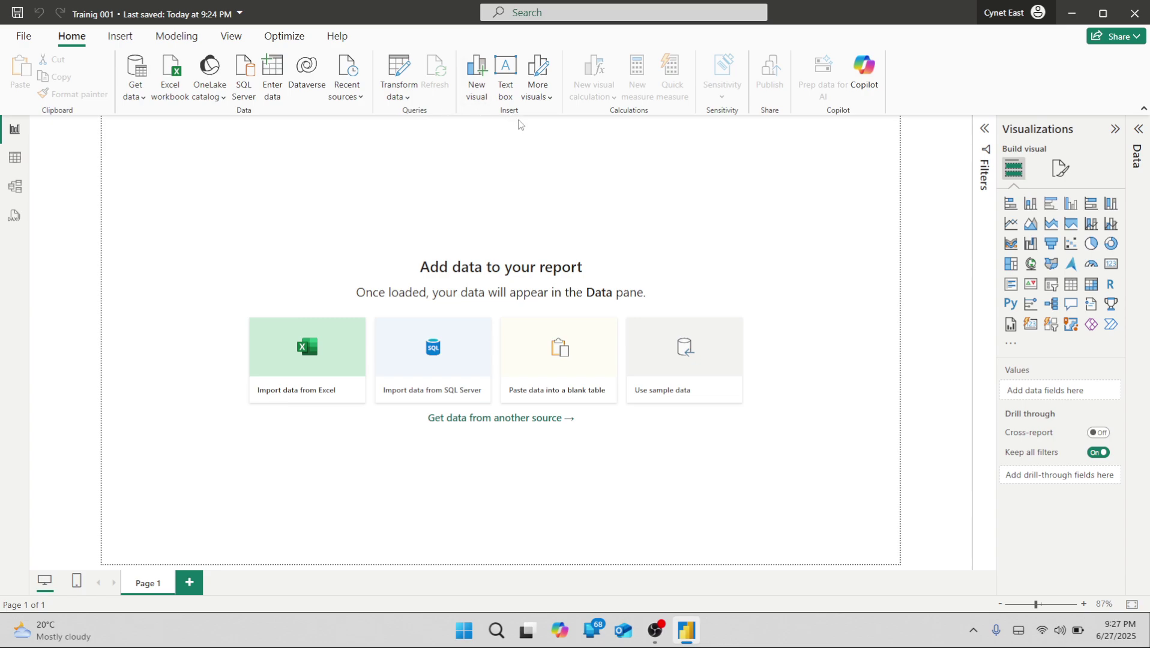
left_click(541, 106)
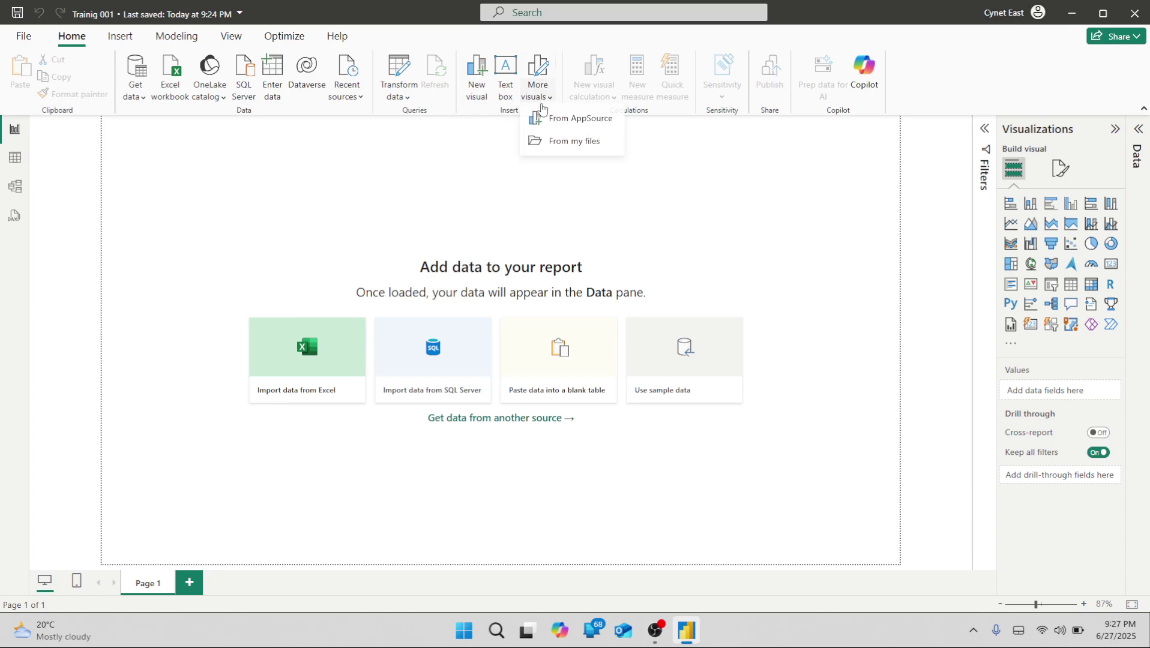
left_click(542, 108)
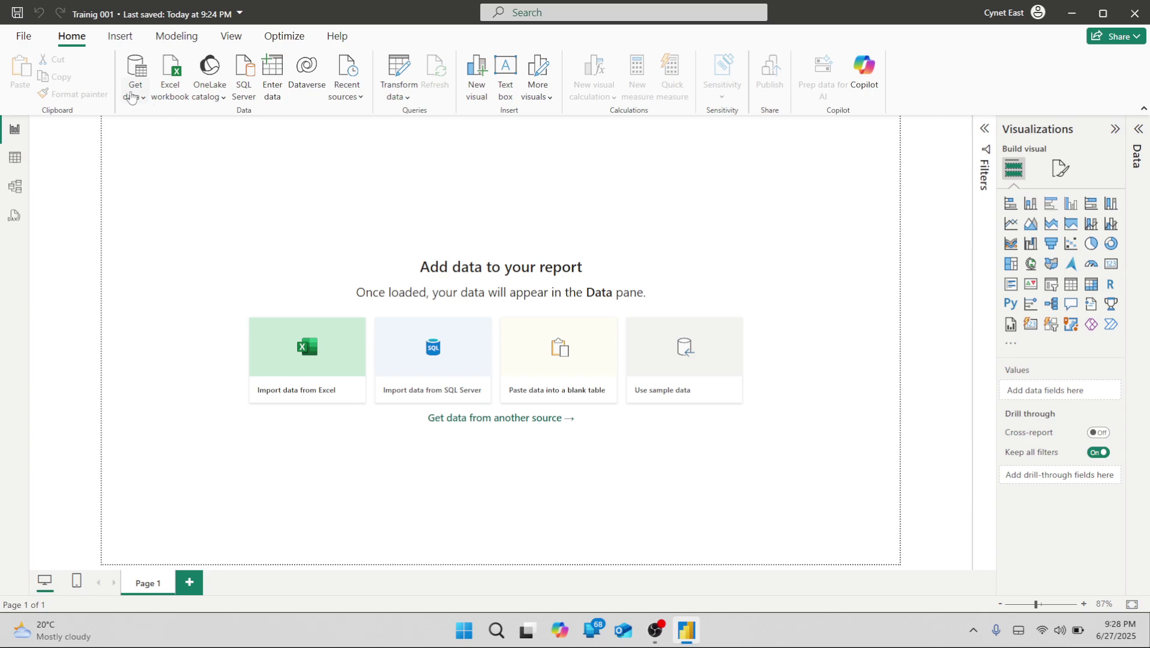
- Examine the Insert commands and the Modeling commands available for the report
left_click(120, 36)
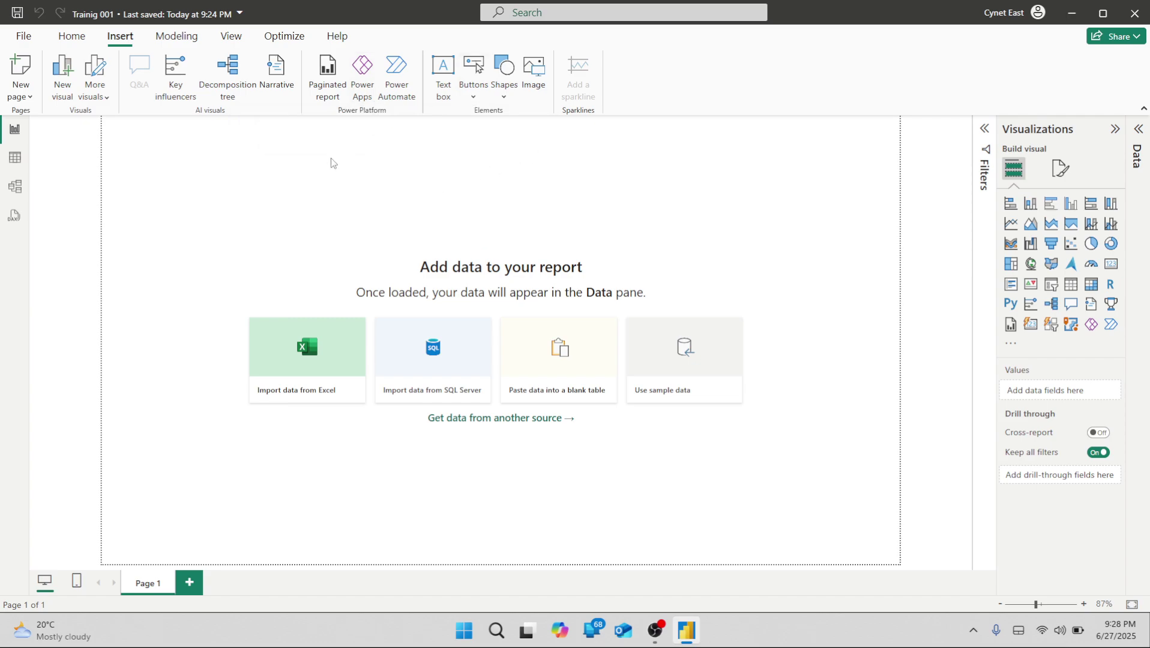
left_click(183, 40)
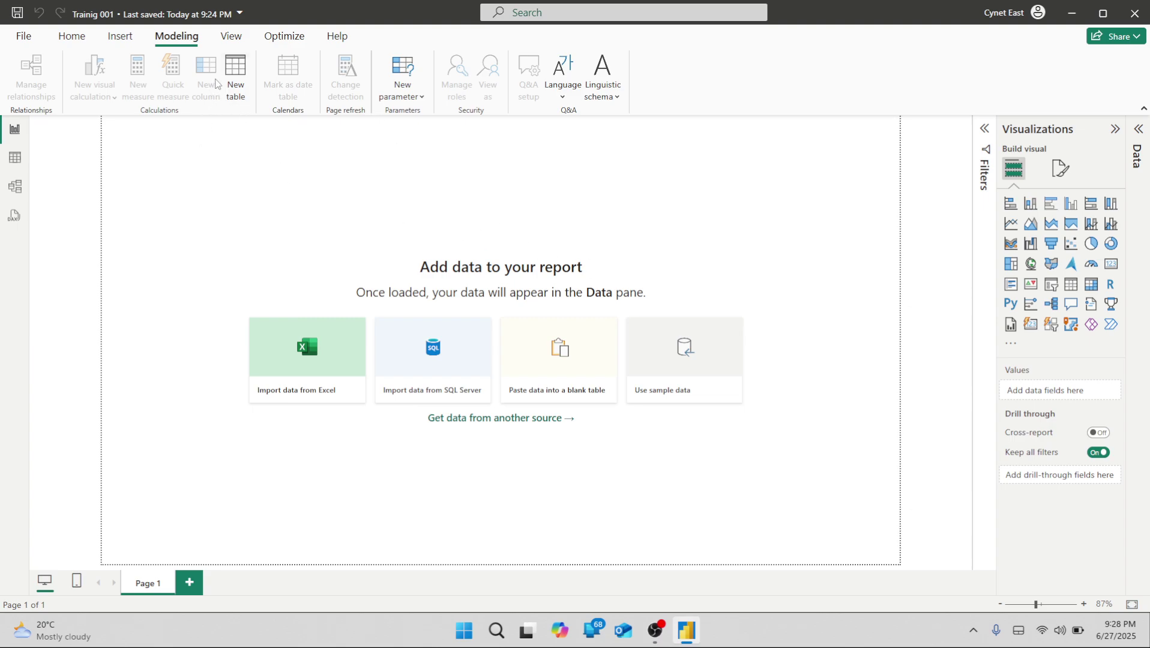
- Turn the report page's gridlines on and back off among the view options
left_click(232, 37)
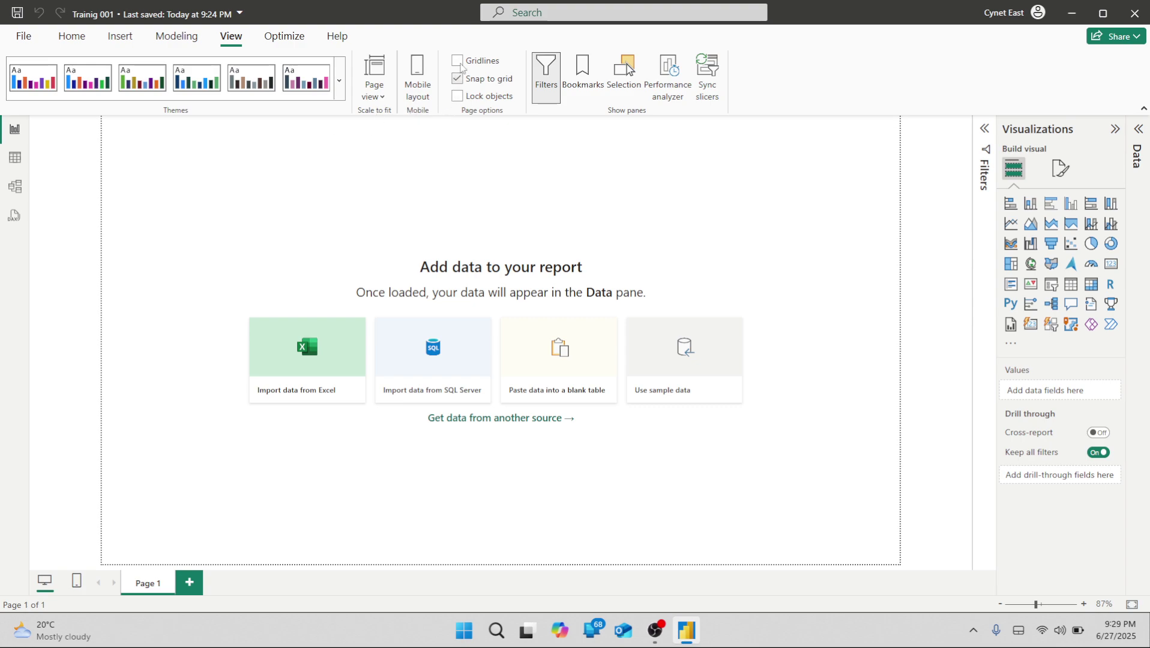
left_click(458, 61)
left_click(459, 62)
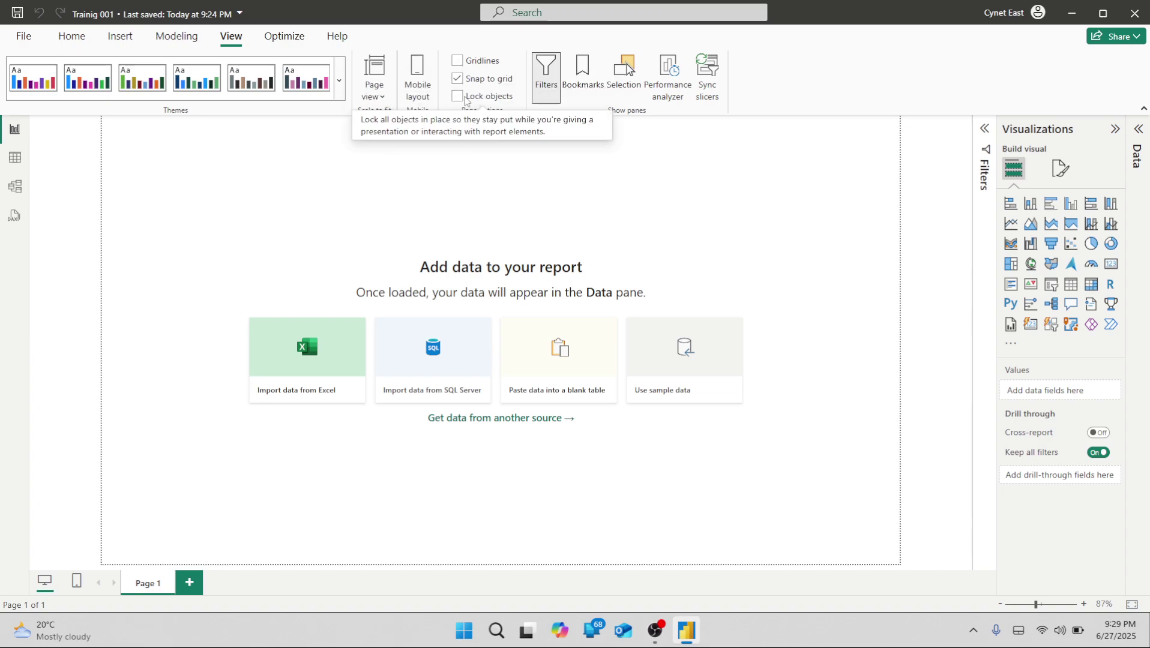
- Try the Lock objects and Snap to grid page options, leaving Lock objects off and Snap to grid on
left_click(458, 96)
left_click(458, 96)
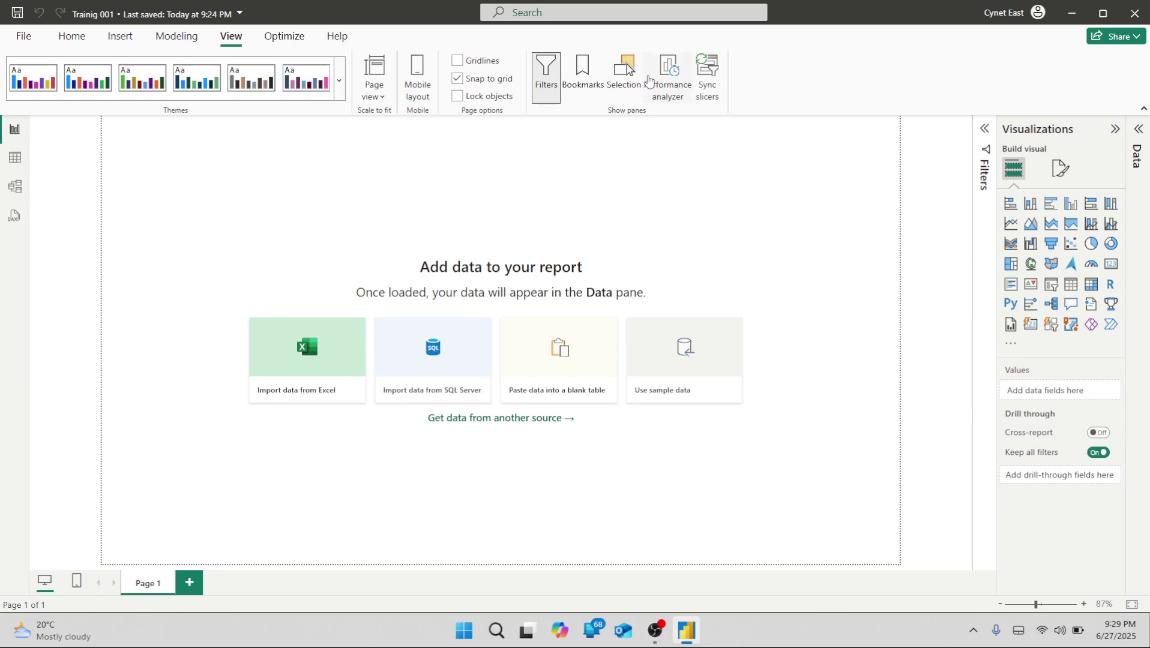
left_click(458, 78)
- Expand the Filters pane and the Data pane beside the report canvas
left_click(985, 129)
left_click(984, 130)
left_click(983, 131)
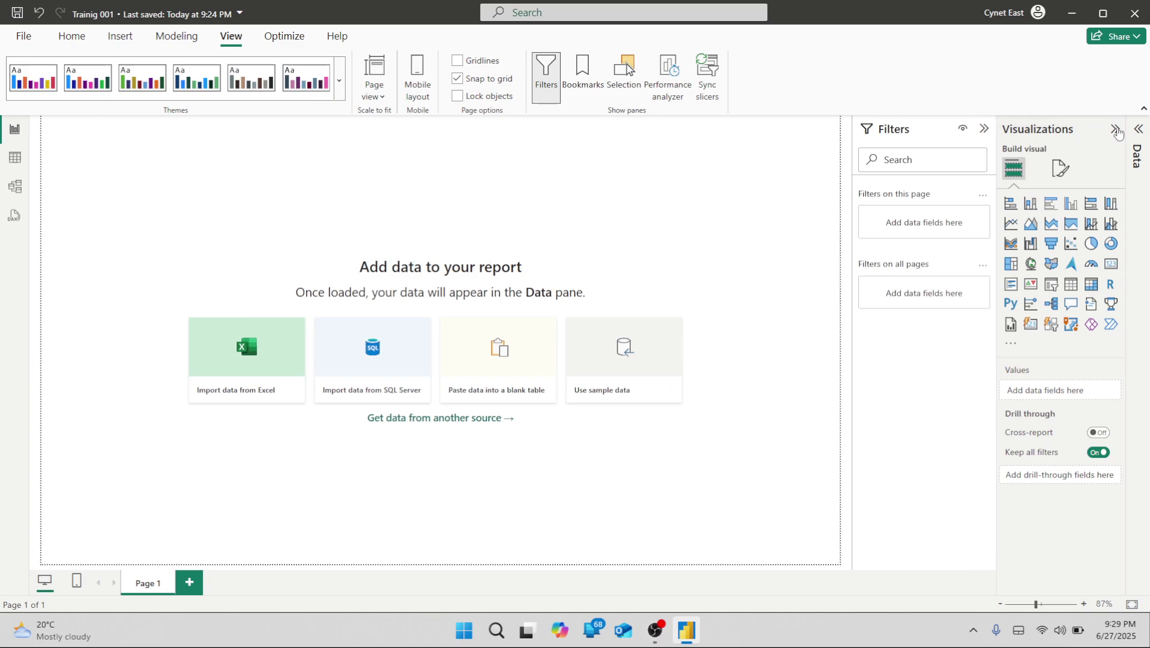
left_click(1136, 131)
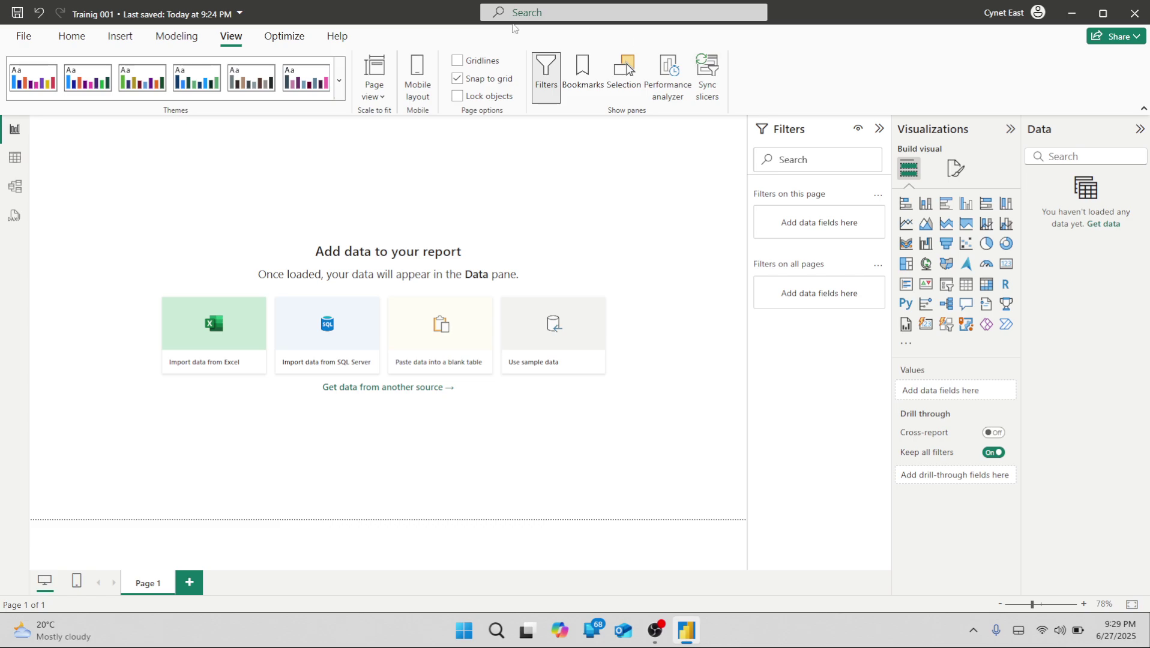
- Hide the Filters pane, and show the Bookmarks pane briefly before hiding it again
left_click(553, 74)
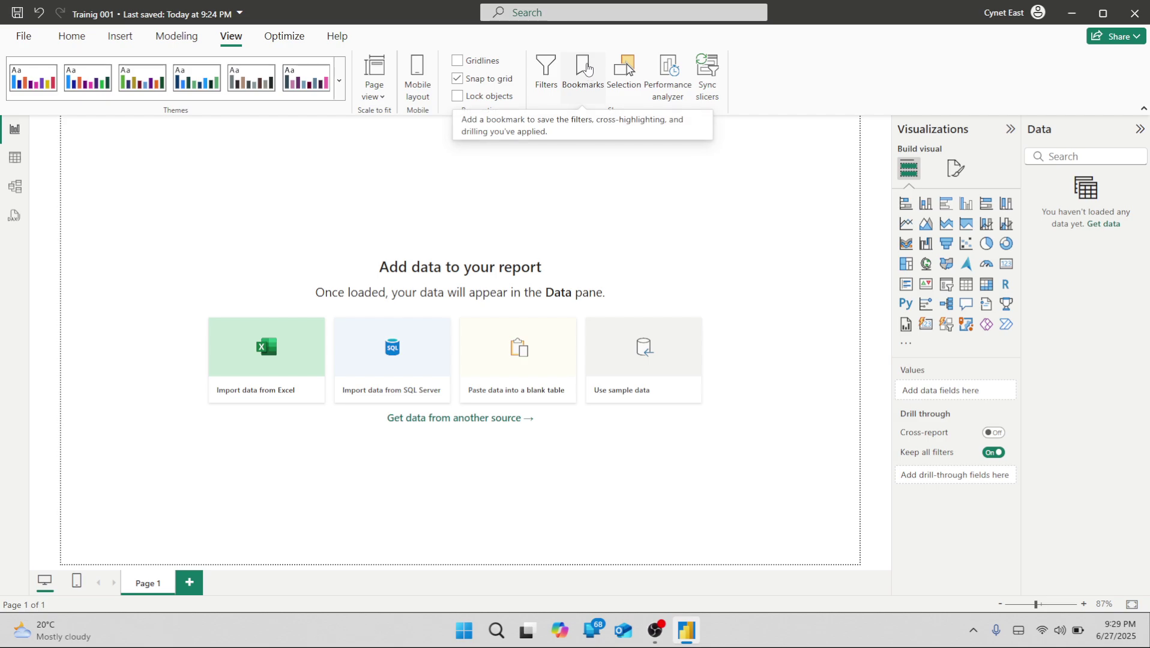
left_click(586, 70)
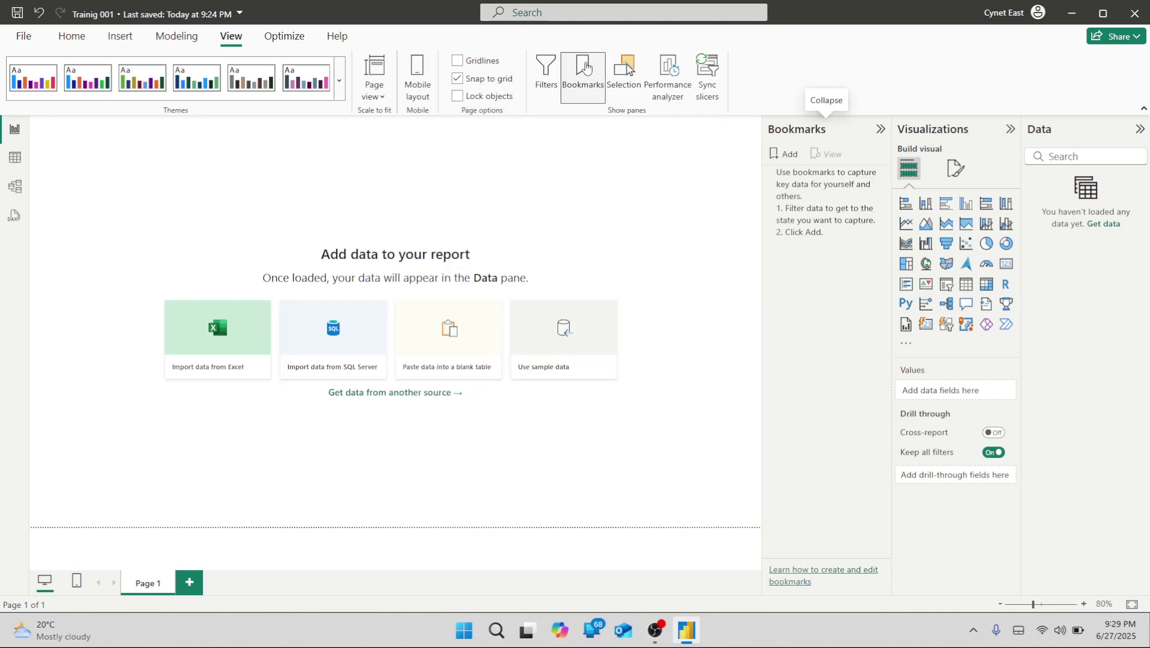
left_click(585, 70)
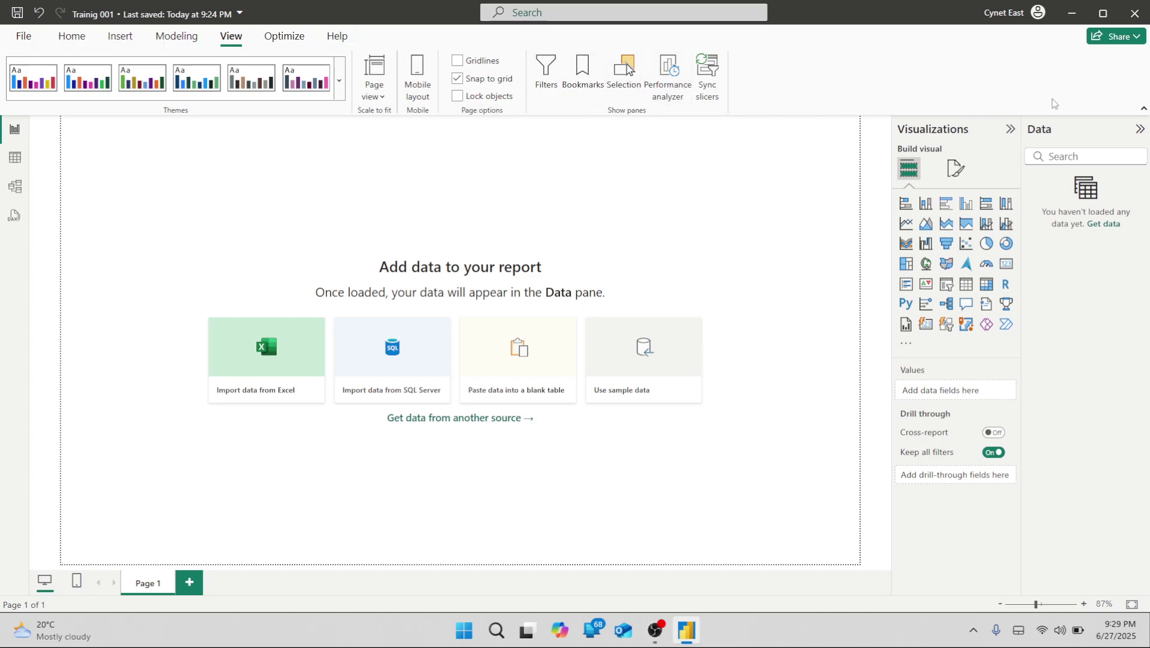
- Examine the Optimize commands and the Help commands, including learning, community and example resources
left_click(284, 46)
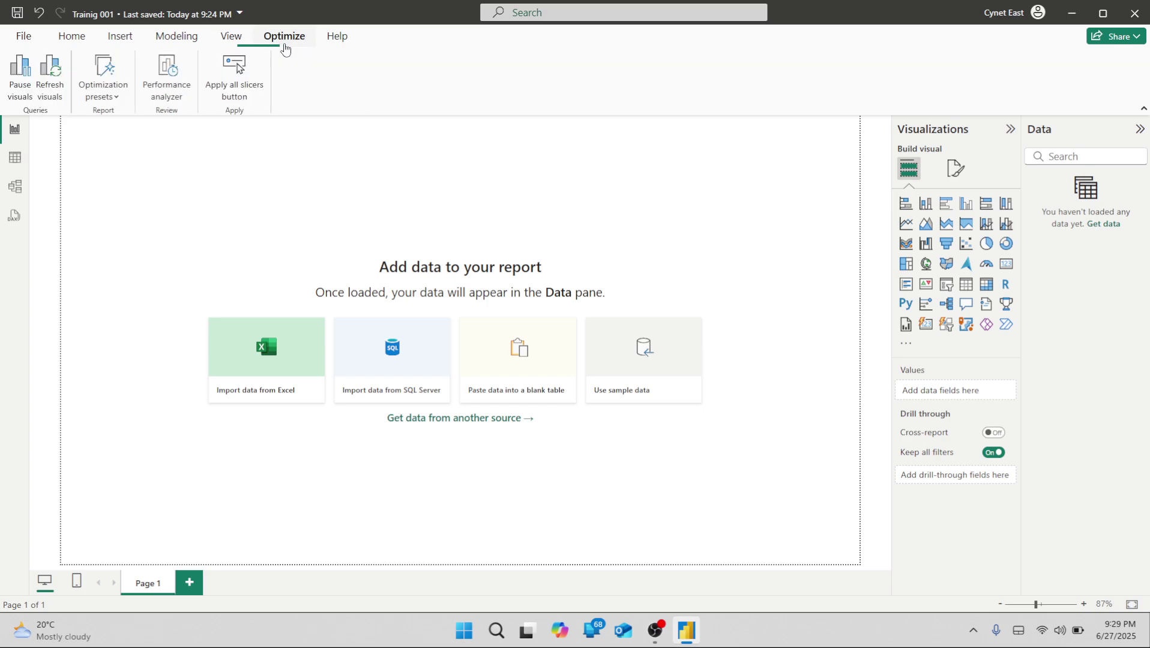
left_click(336, 41)
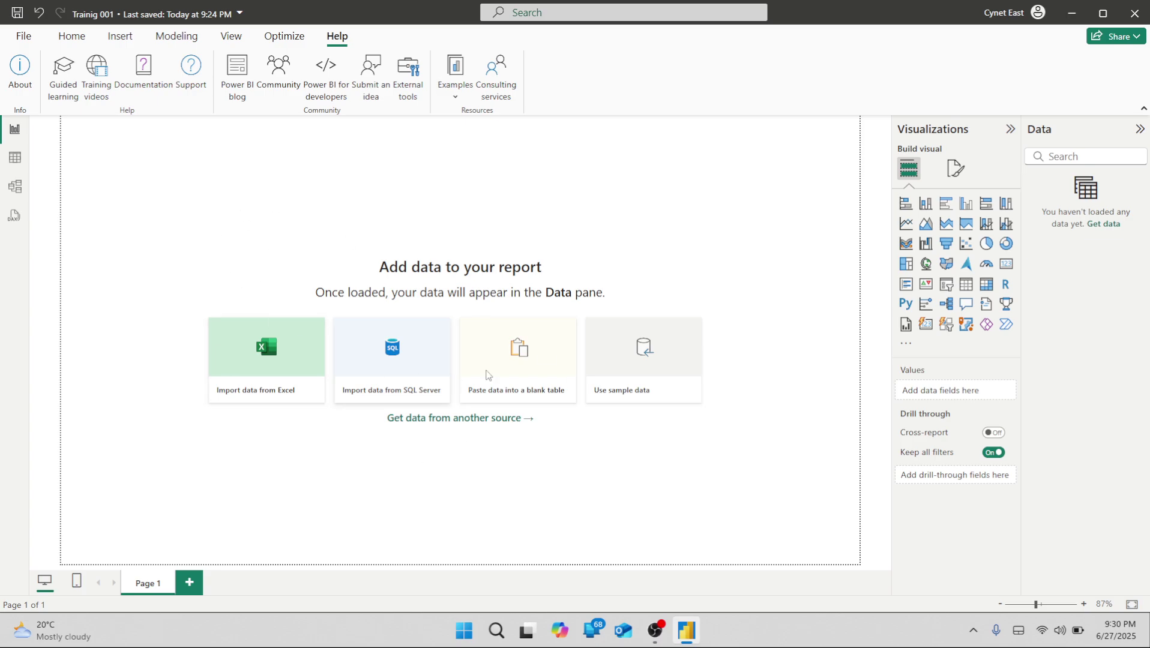
- Look at the Table, Model and DAX query views in turn and return to the Report view
left_click(16, 159)
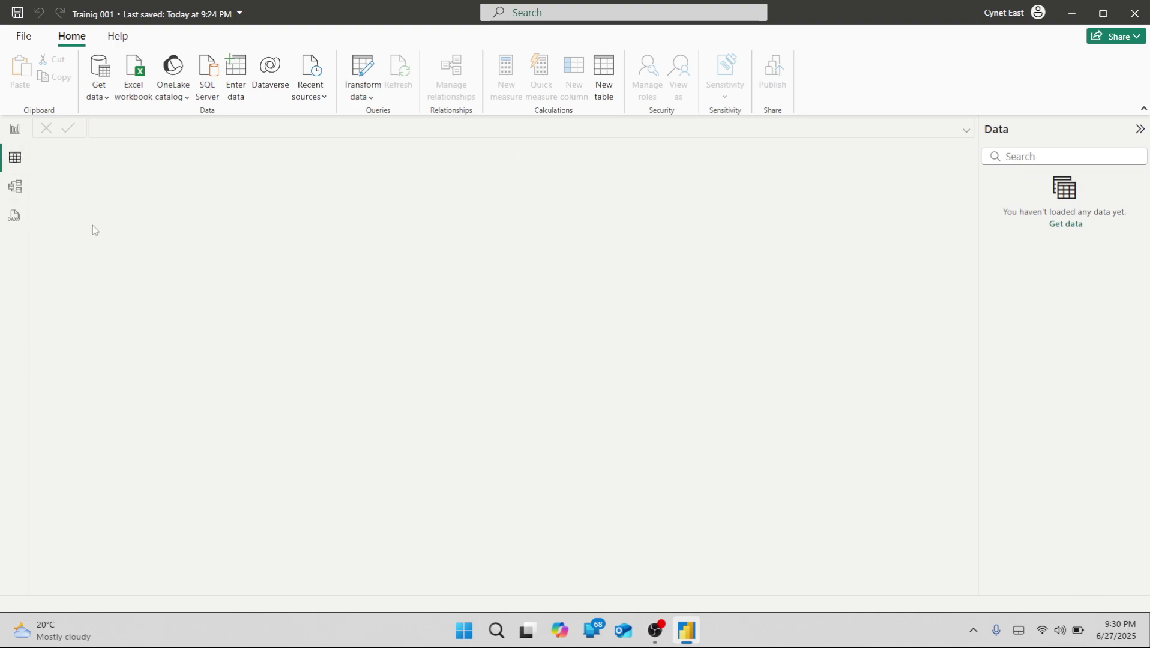
left_click(17, 186)
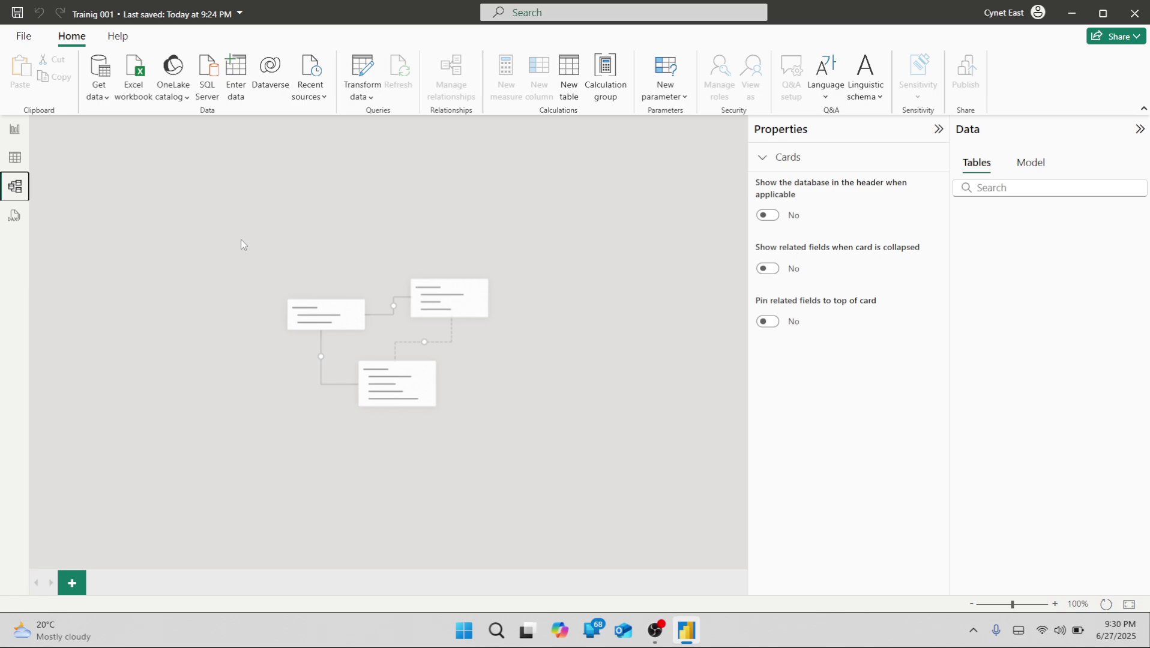
left_click(21, 224)
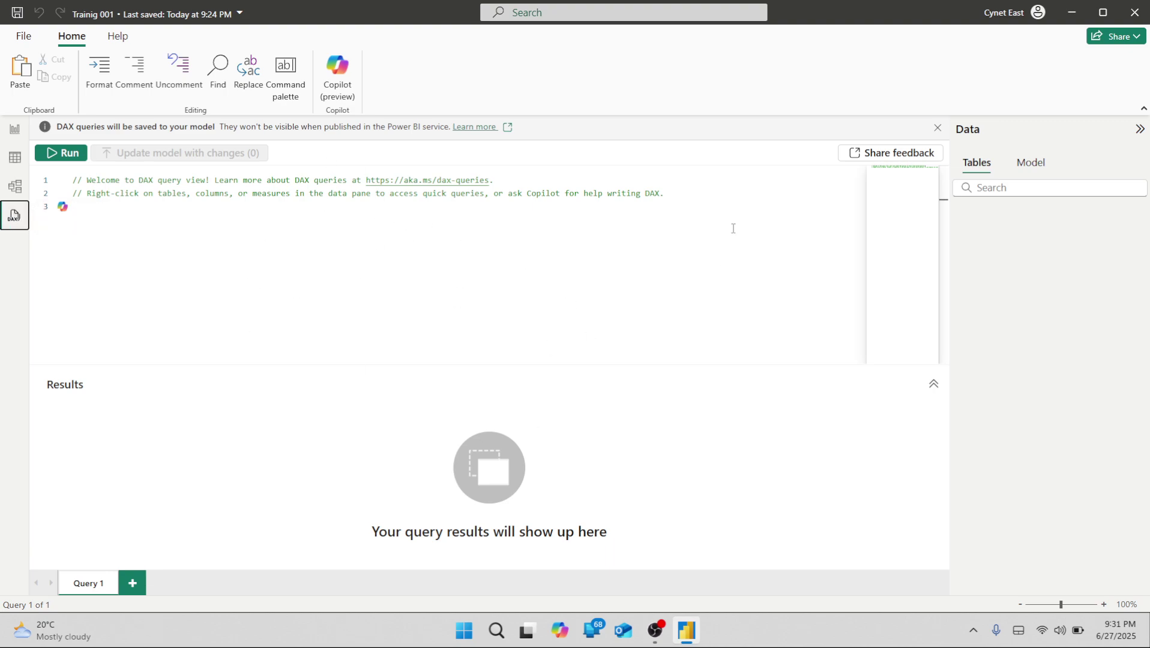
left_click(13, 136)
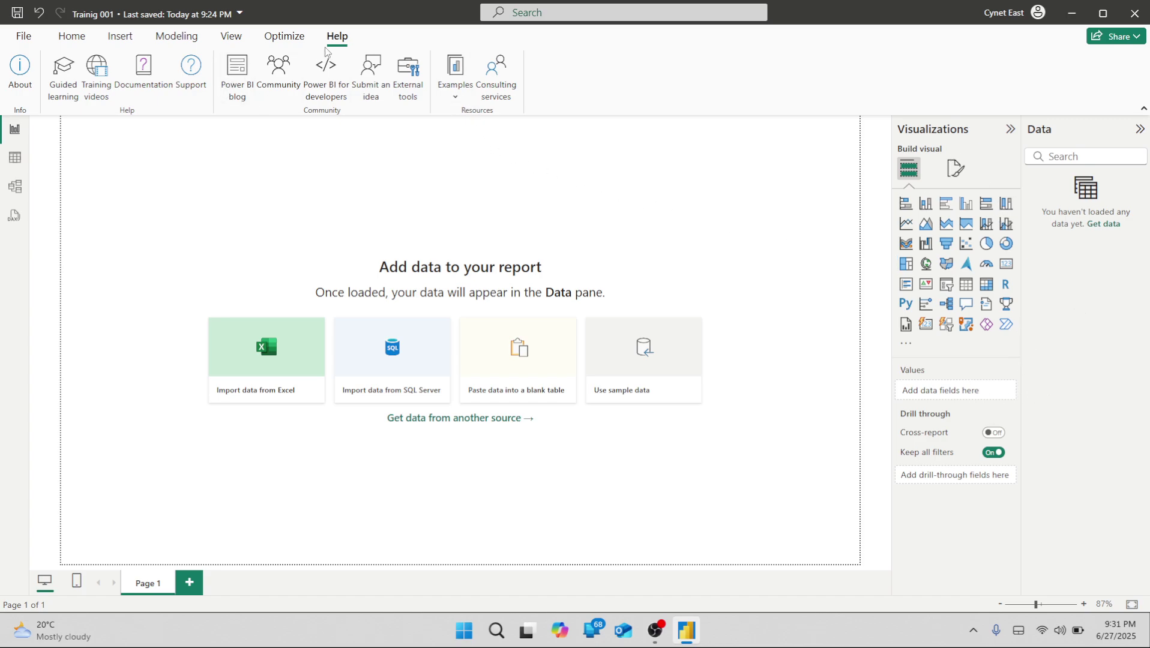
- Load the financials table from the built-in Financial Sample.xlsx sample data and expand its list of fields
left_click(455, 99)
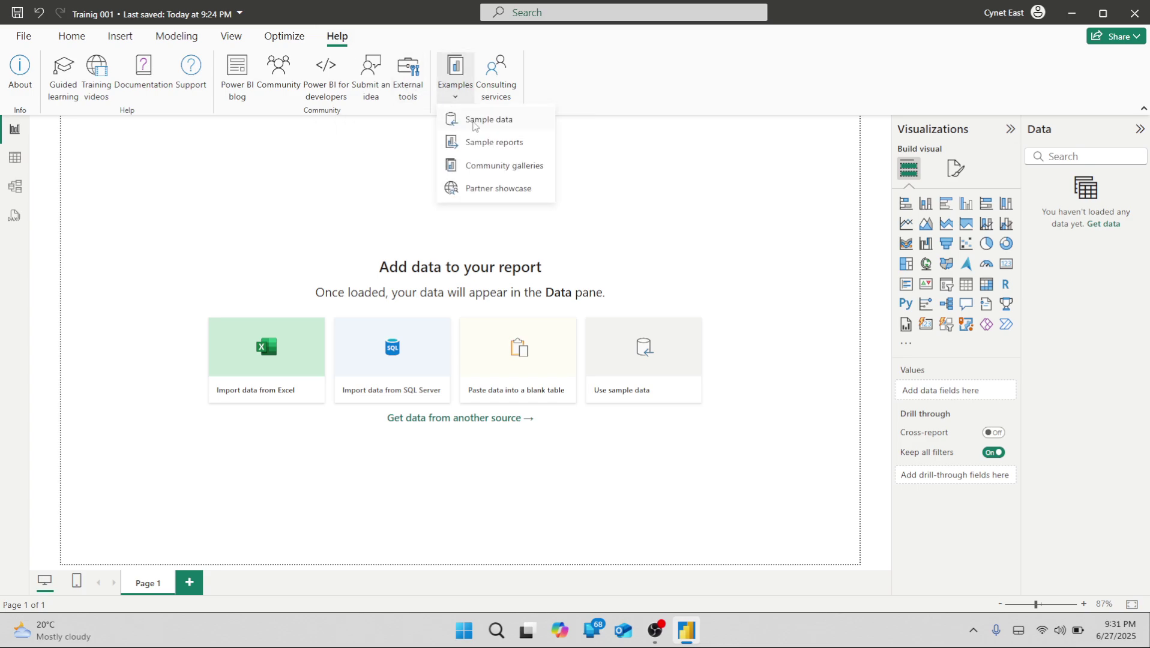
left_click(472, 120)
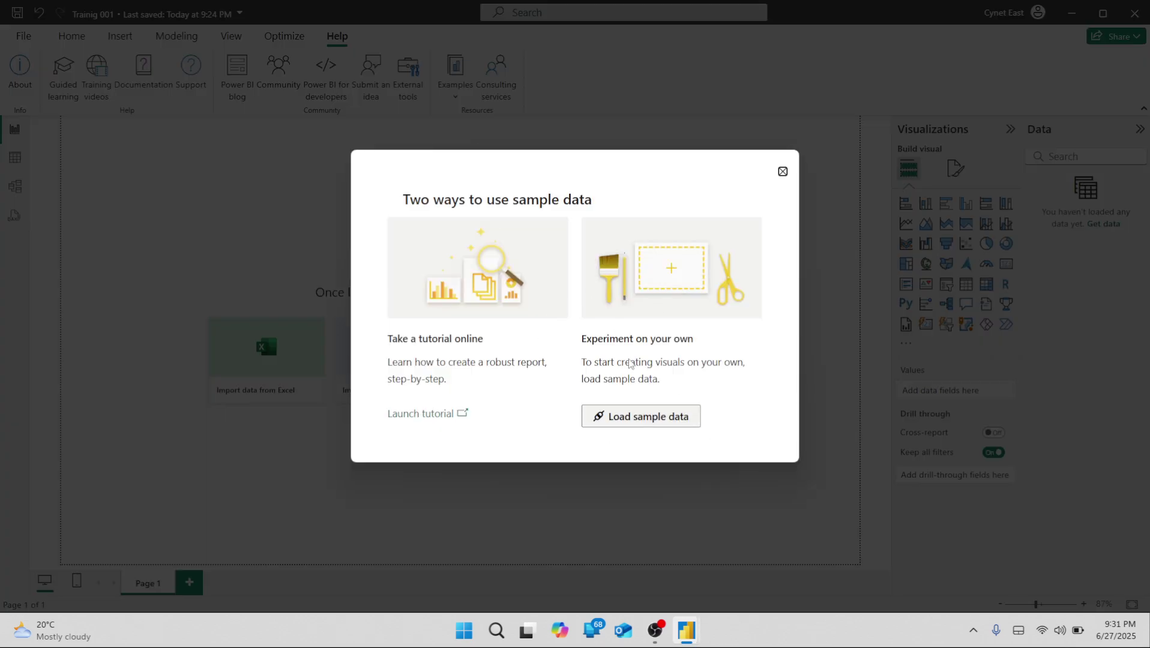
left_click(652, 426)
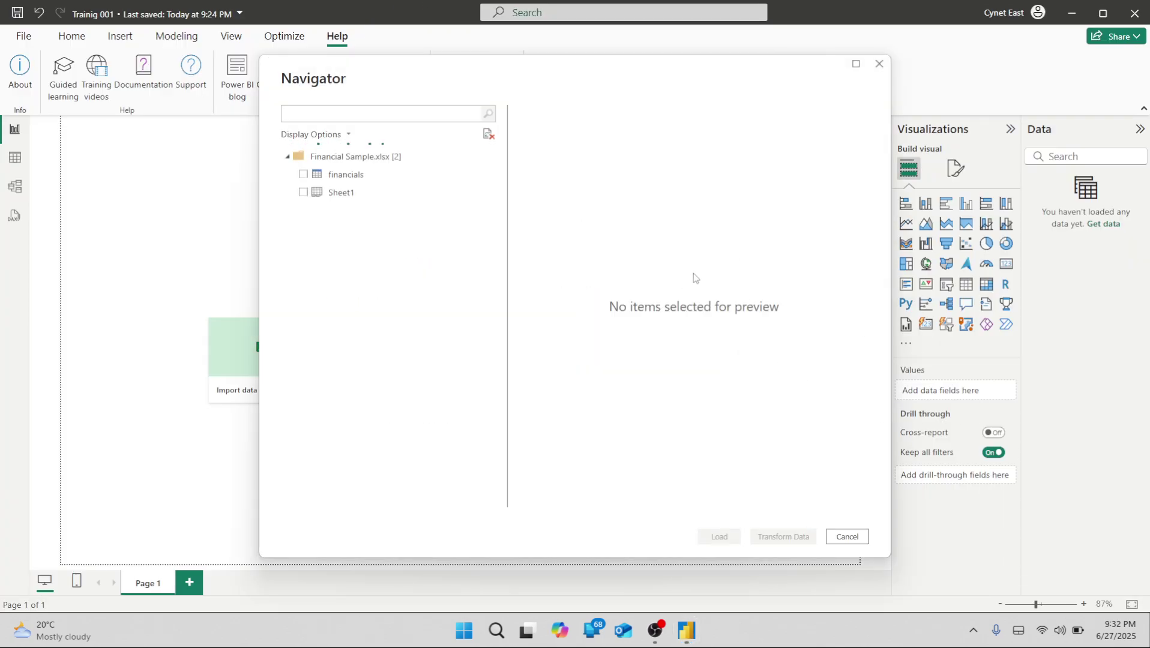
left_click(303, 174)
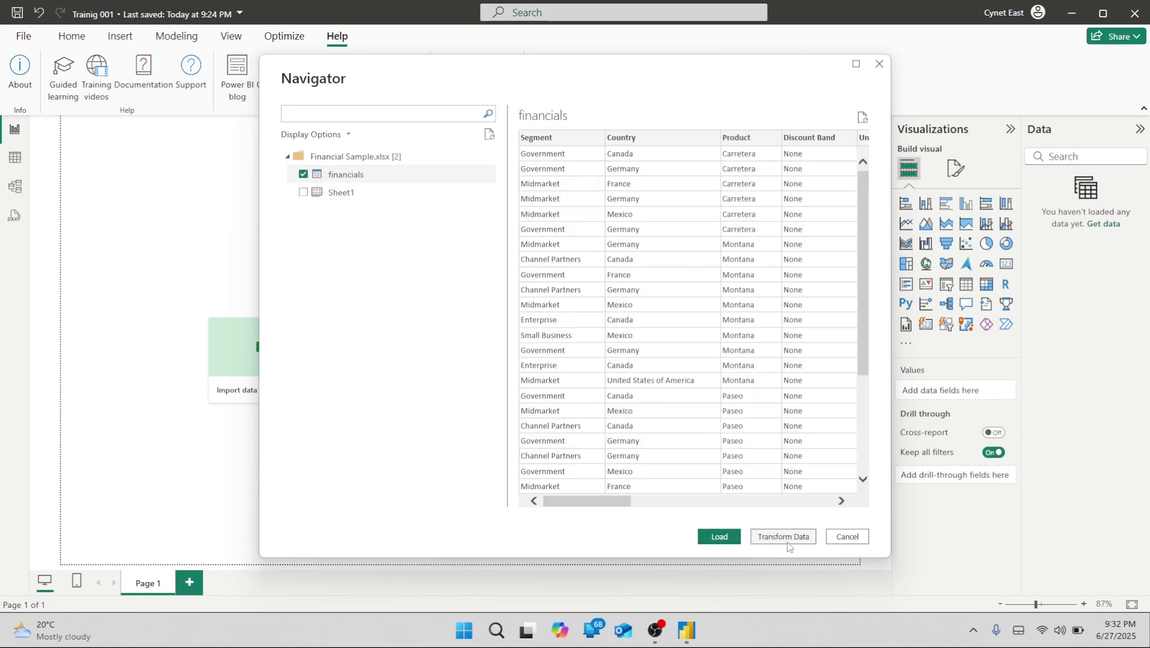
left_click(716, 538)
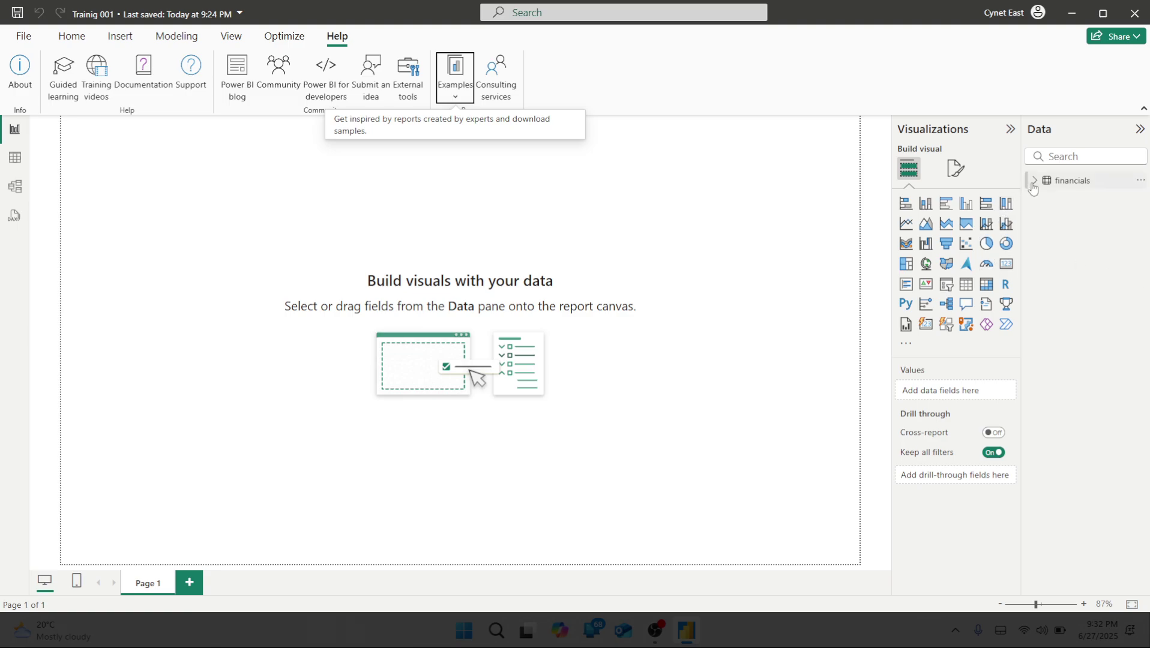
left_click(1034, 186)
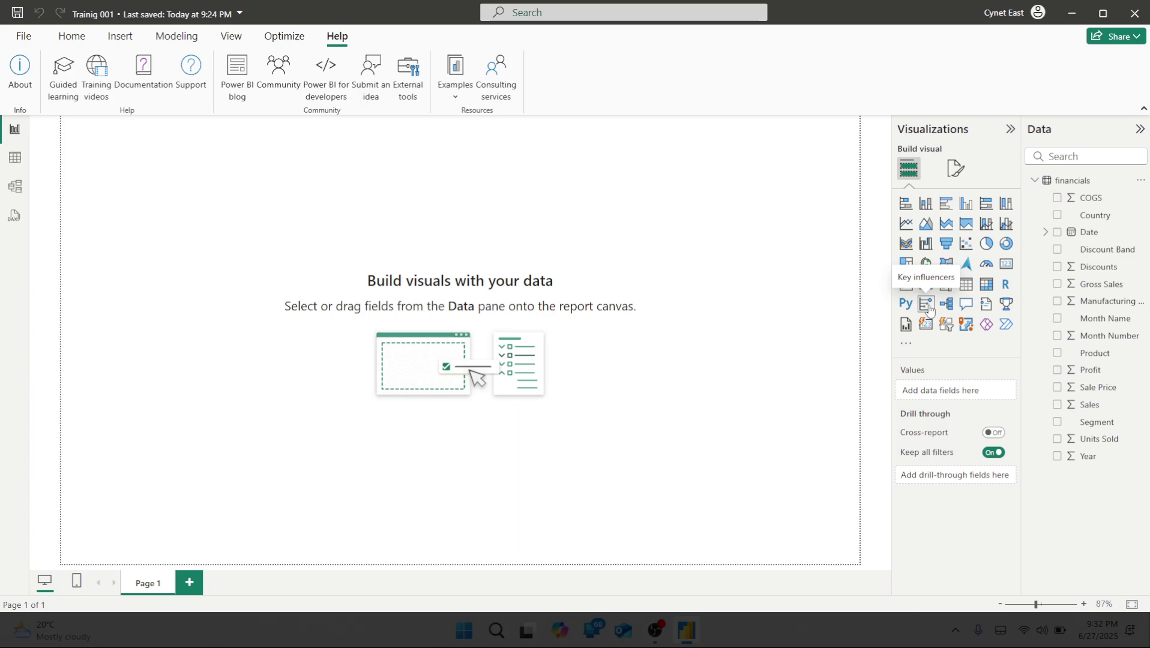
- Browse the Power BI visuals gallery for additional visuals, check its category filter choices, and close the gallery
left_click(907, 346)
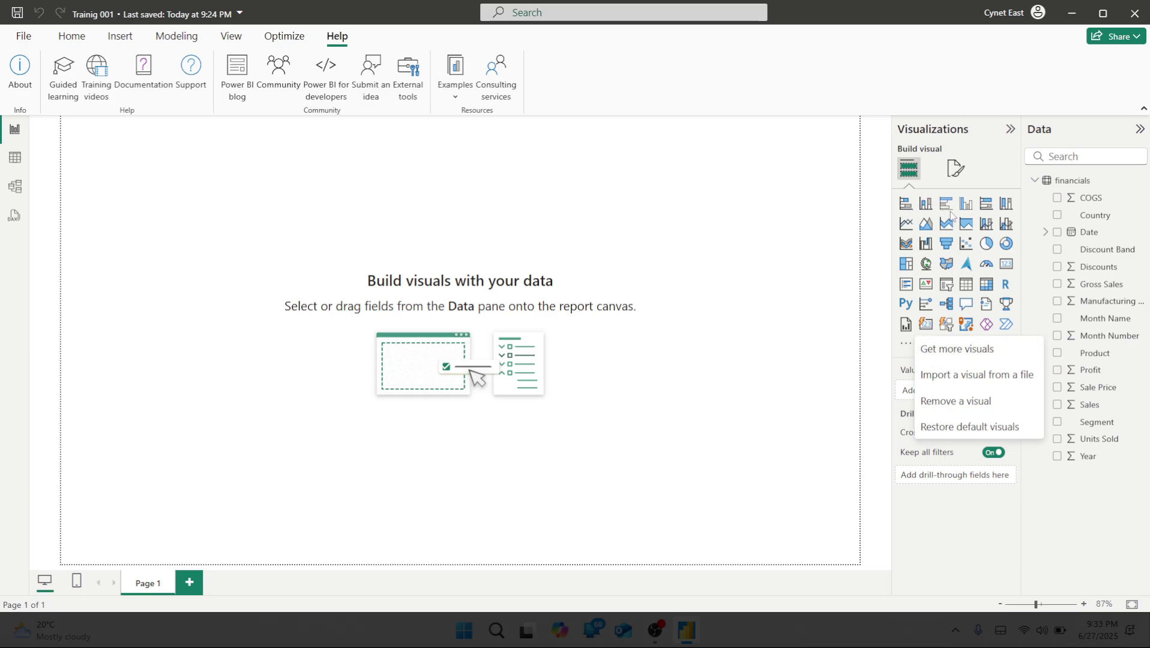
left_click(949, 353)
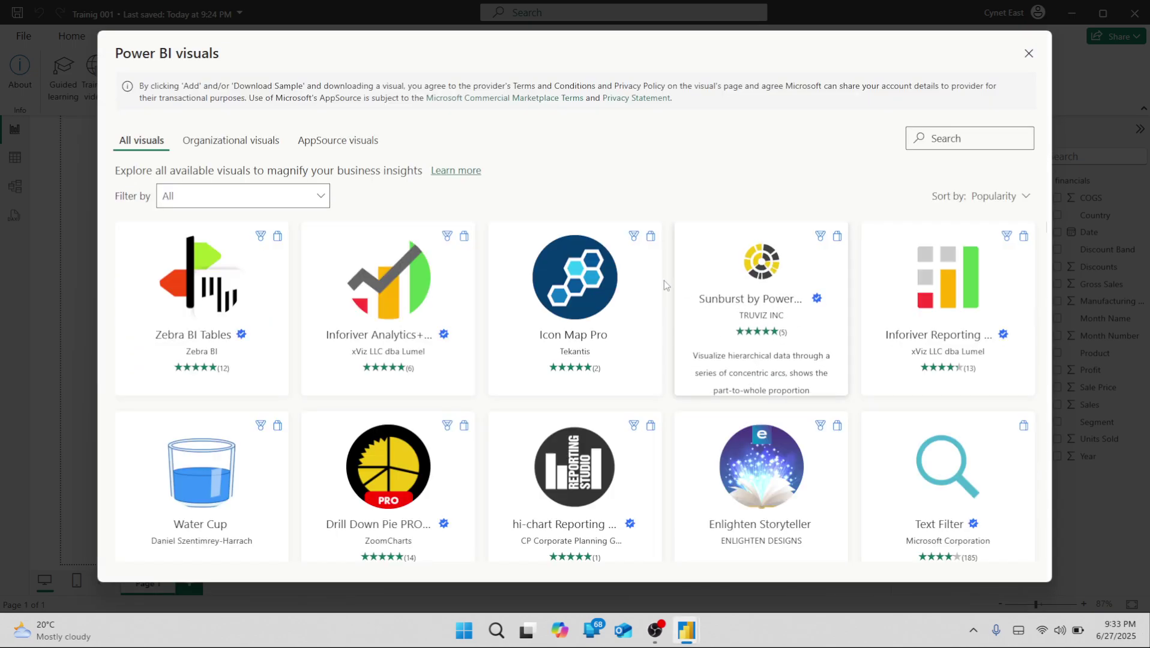
scroll(471, 372, "down", 5)
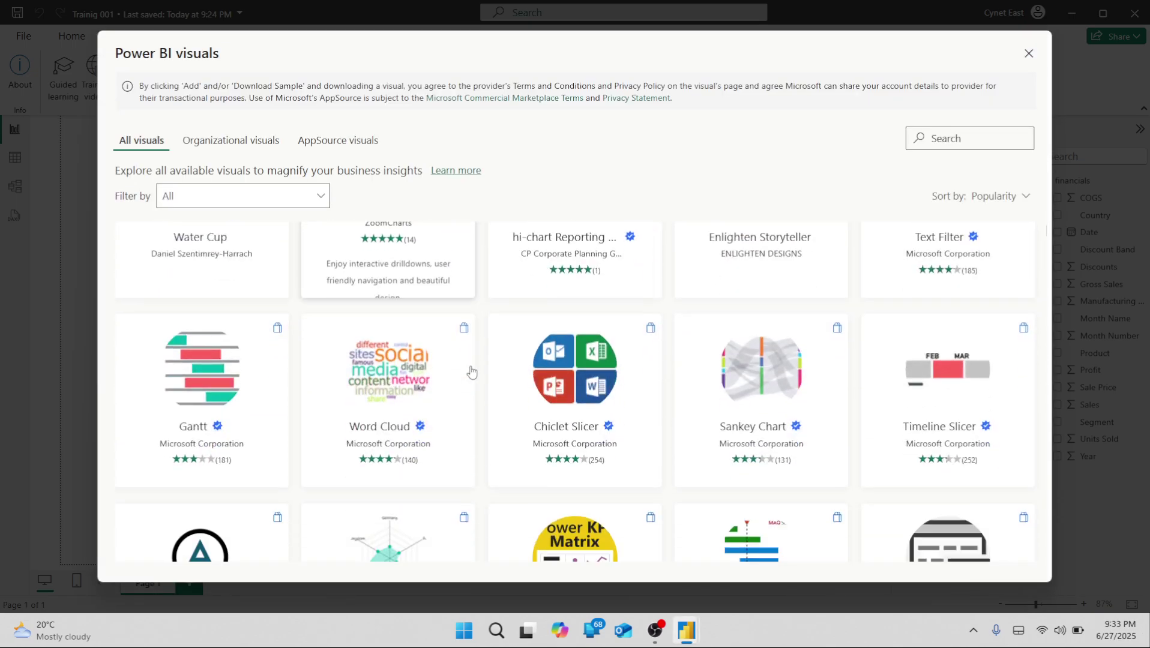
scroll(472, 372, "down", 15)
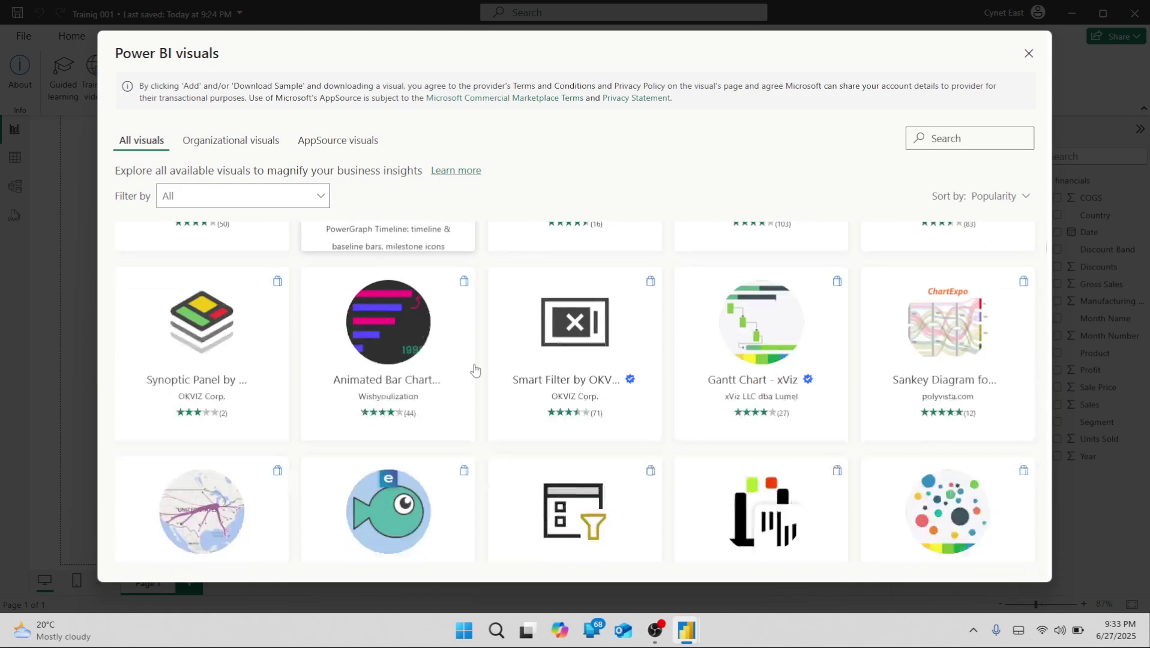
scroll(475, 370, "down", 5)
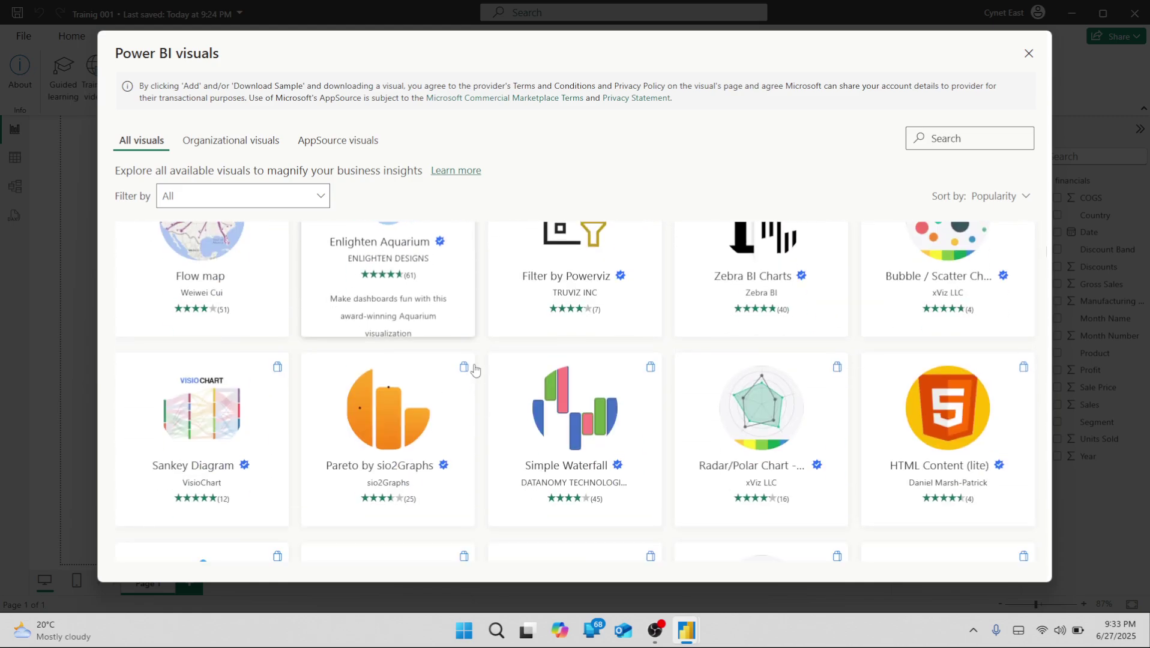
left_click(257, 204)
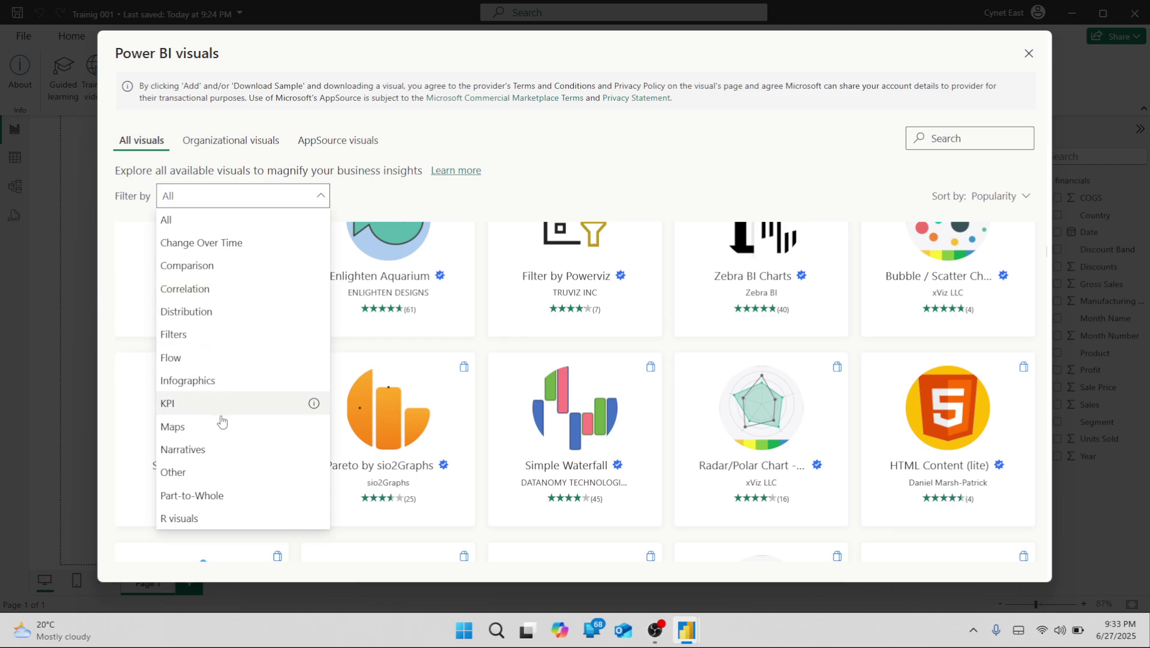
left_click(434, 135)
scroll(513, 414, "down", 5)
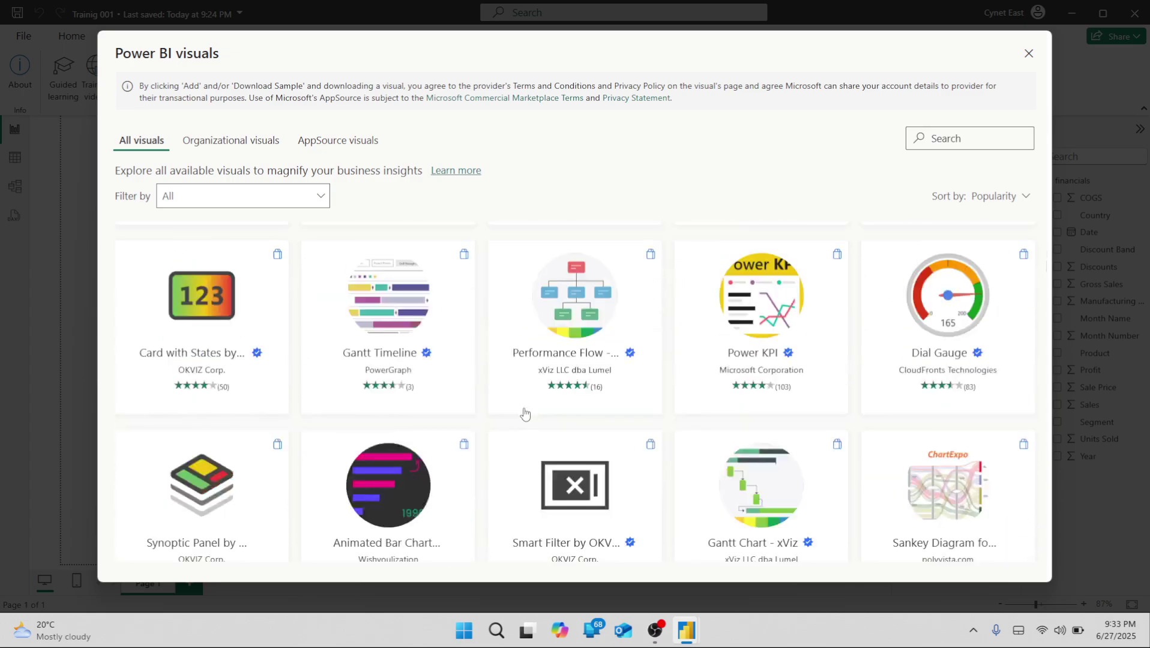
scroll(525, 414, "down", 15)
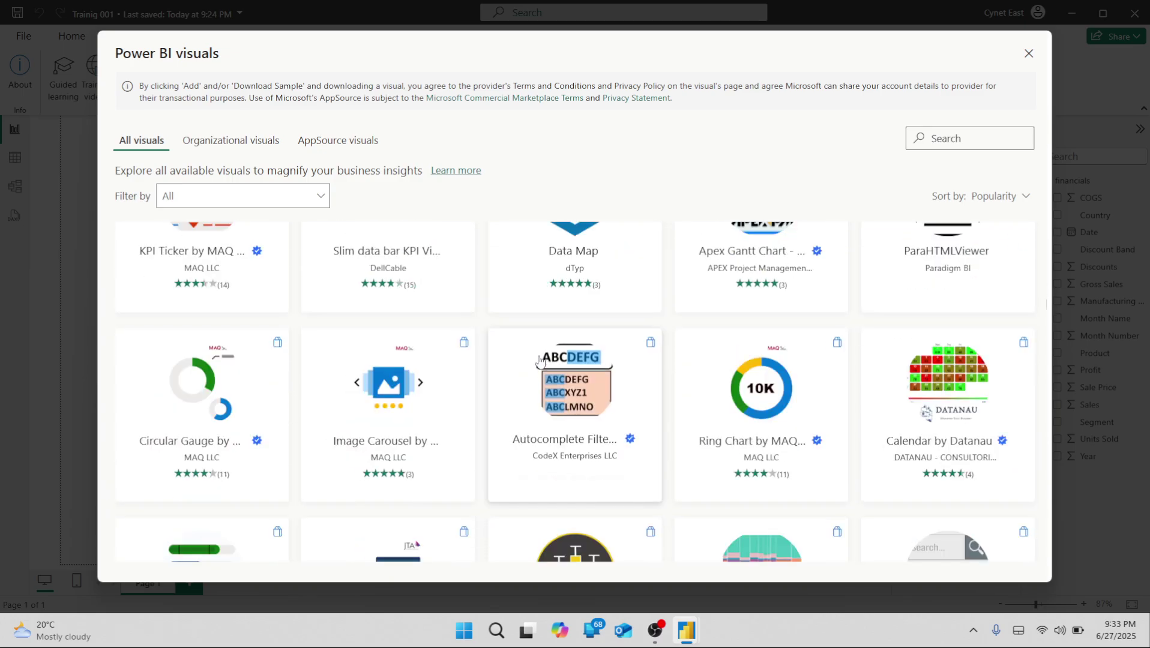
scroll(539, 360, "down", 12)
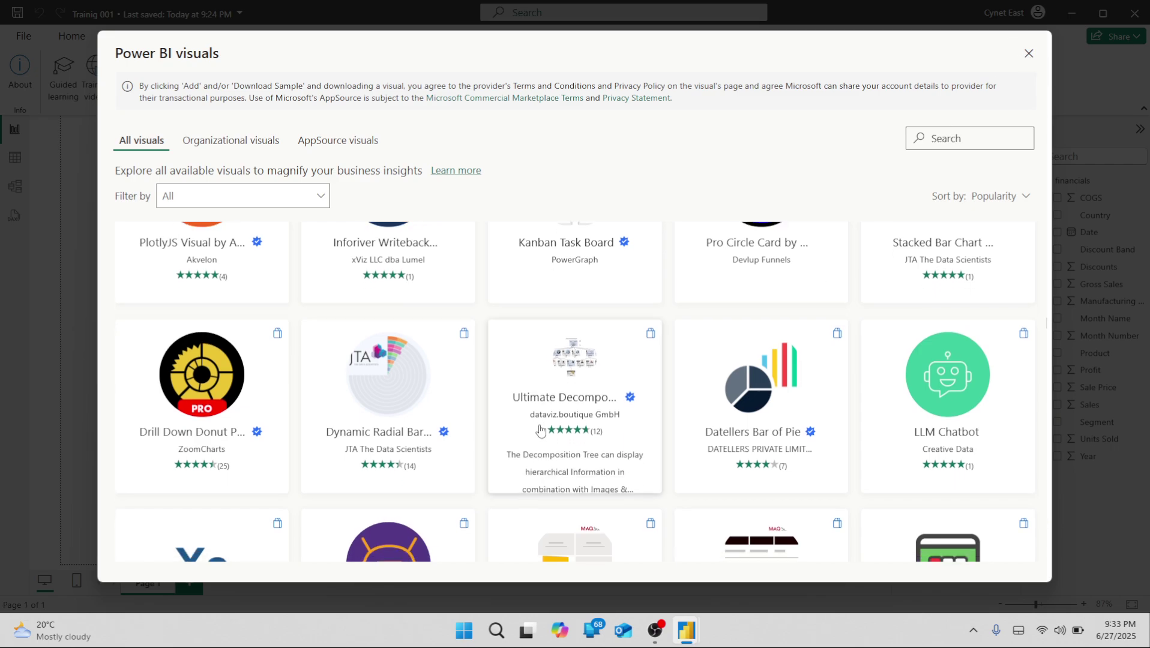
scroll(543, 426, "down", 5)
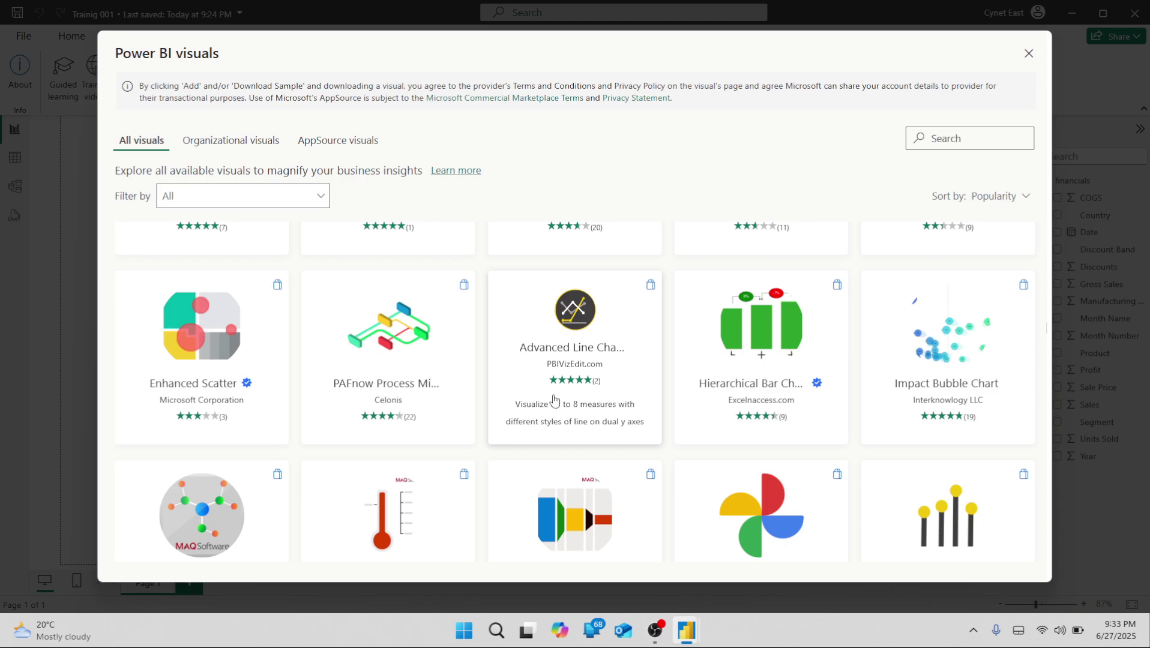
scroll(554, 400, "down", 3)
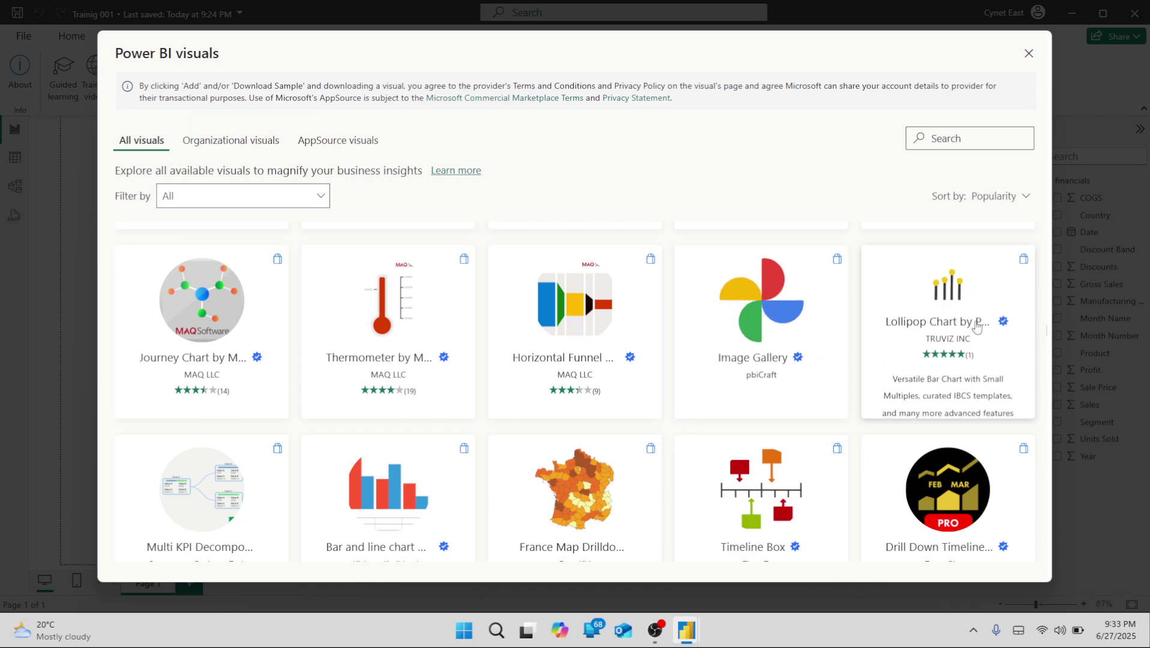
left_click(1029, 53)
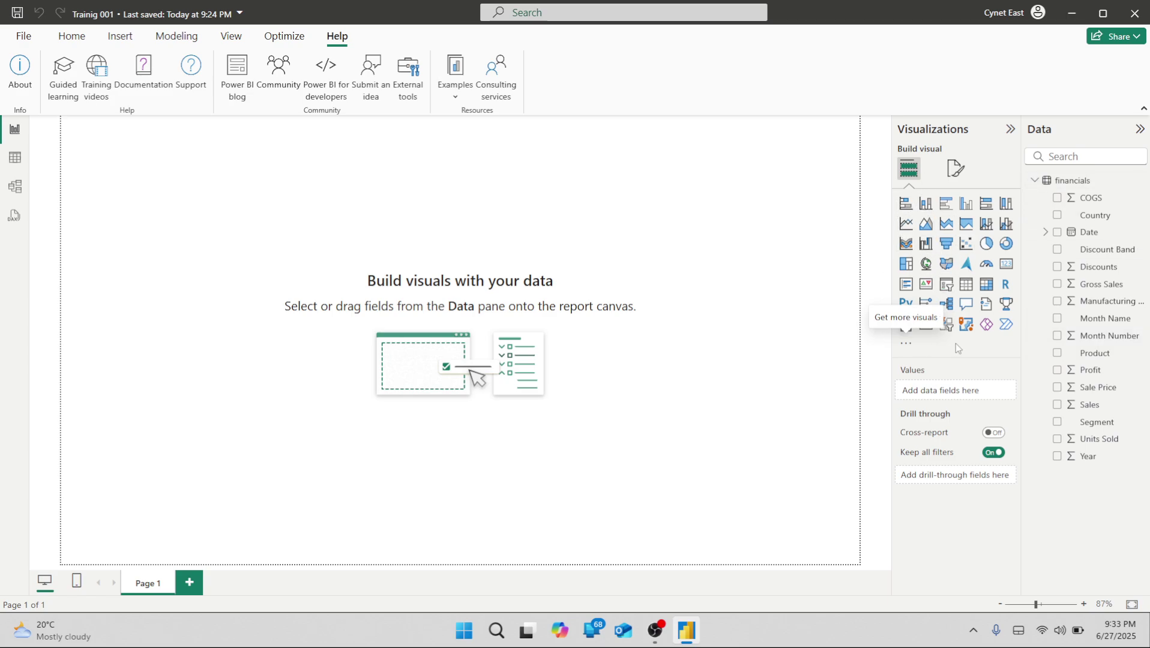
- View the options for managing available visuals, and examine the report page's formatting categories
left_click(907, 345)
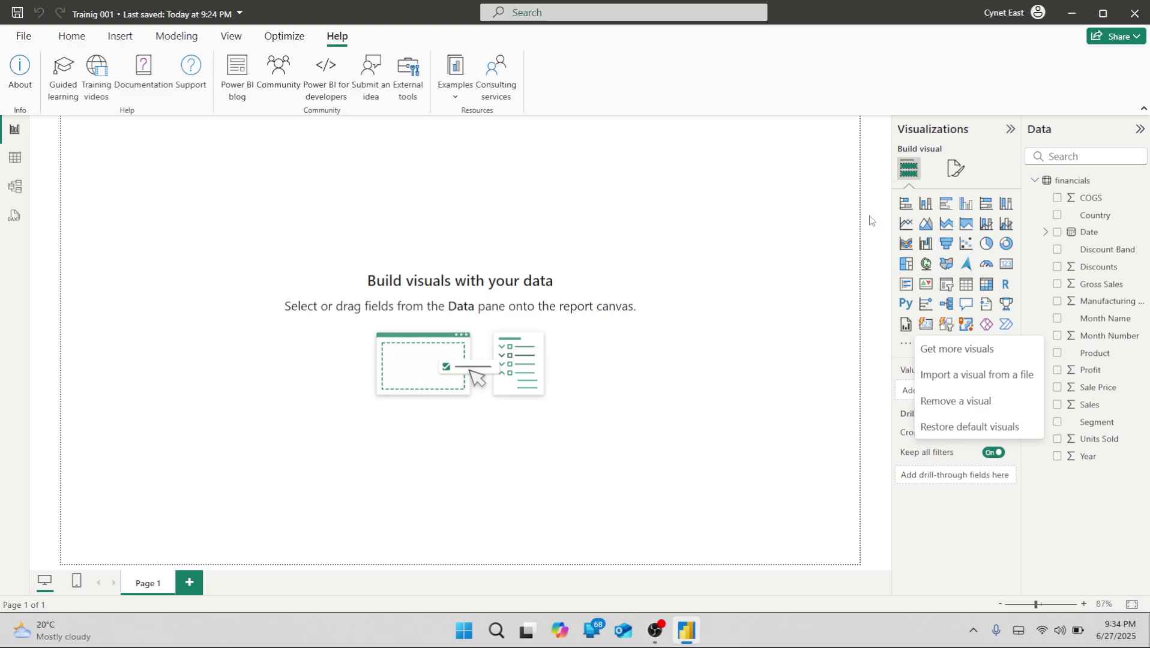
left_click(987, 158)
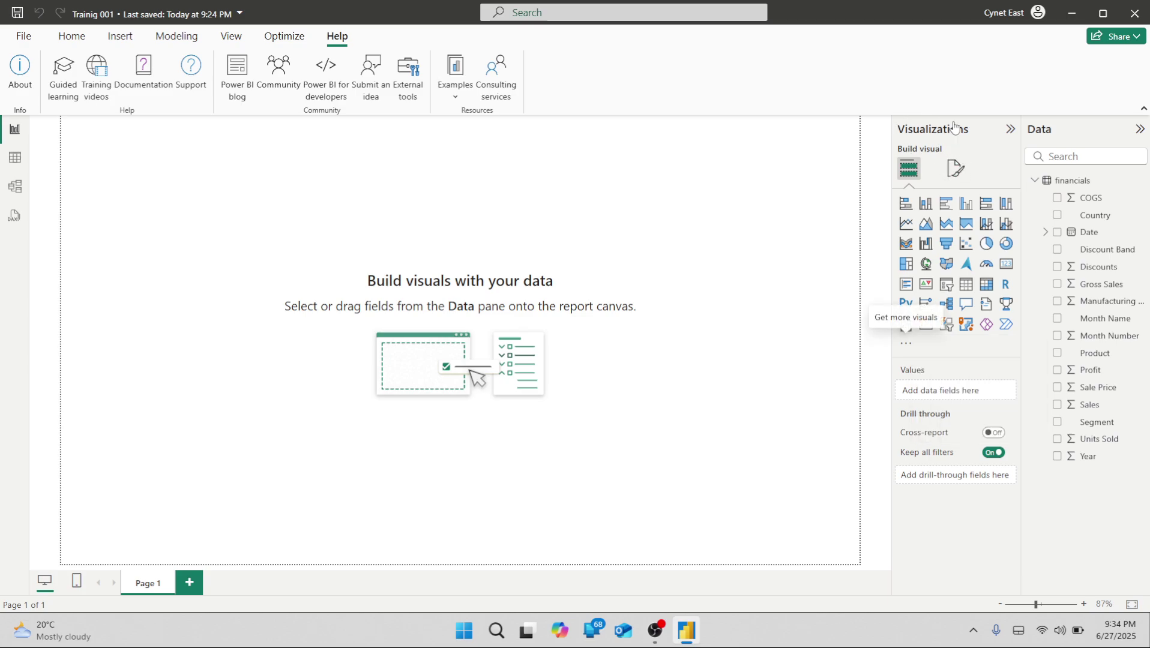
left_click(908, 170)
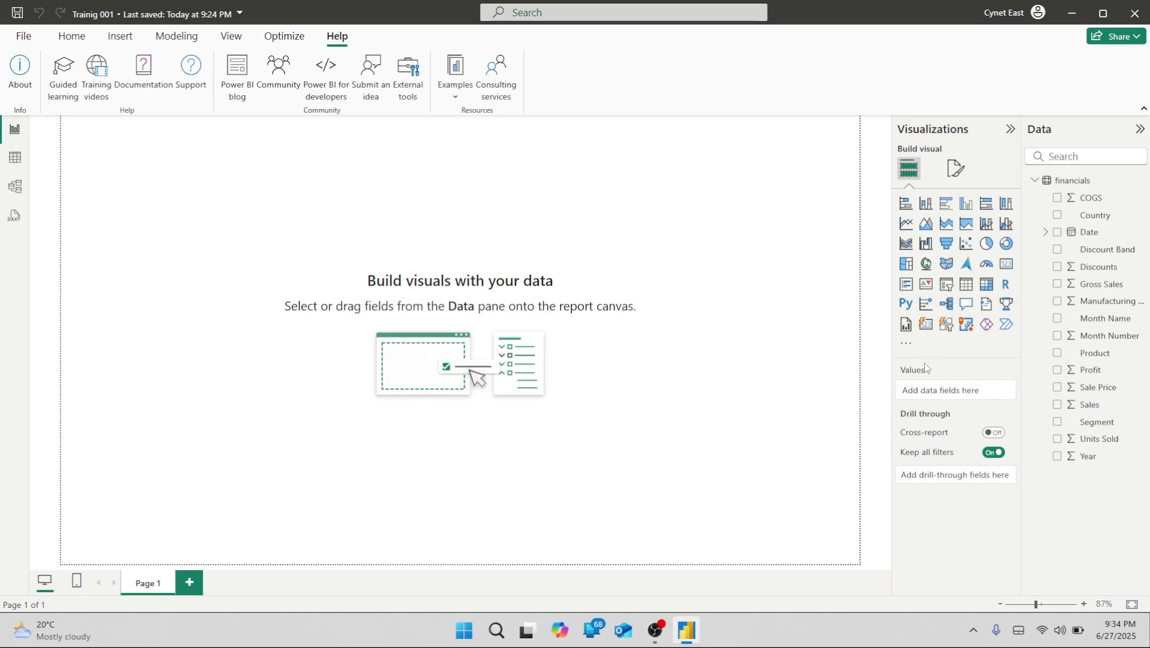
left_click(949, 171)
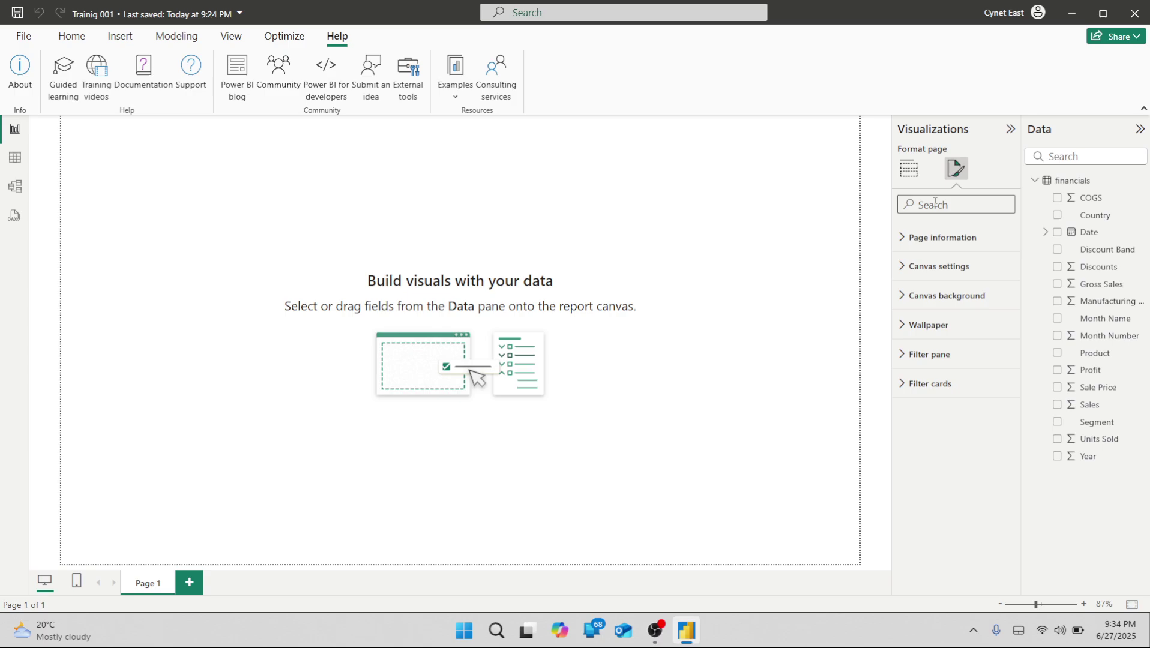
- Return to building visuals and add an empty pie chart to Page 1
left_click(910, 170)
left_click(986, 243)
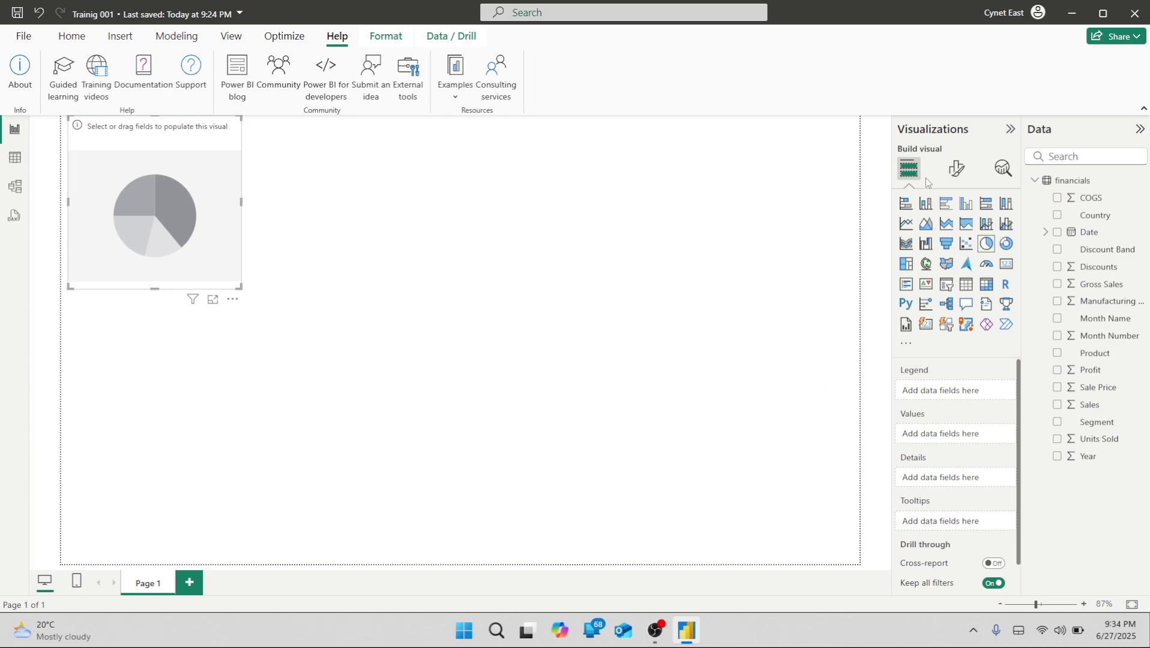
- Set Segment as the pie chart's legend and Profit as its values, and enlarge the chart to over half the page width
left_click(1057, 422)
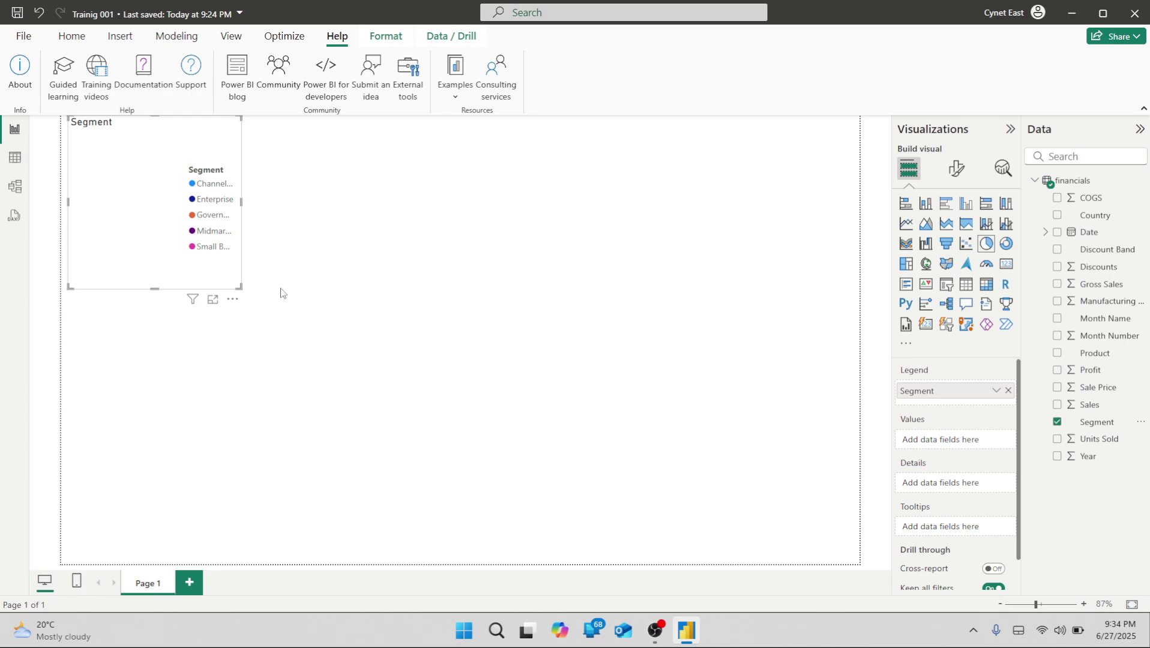
left_click_drag(238, 287, 539, 453)
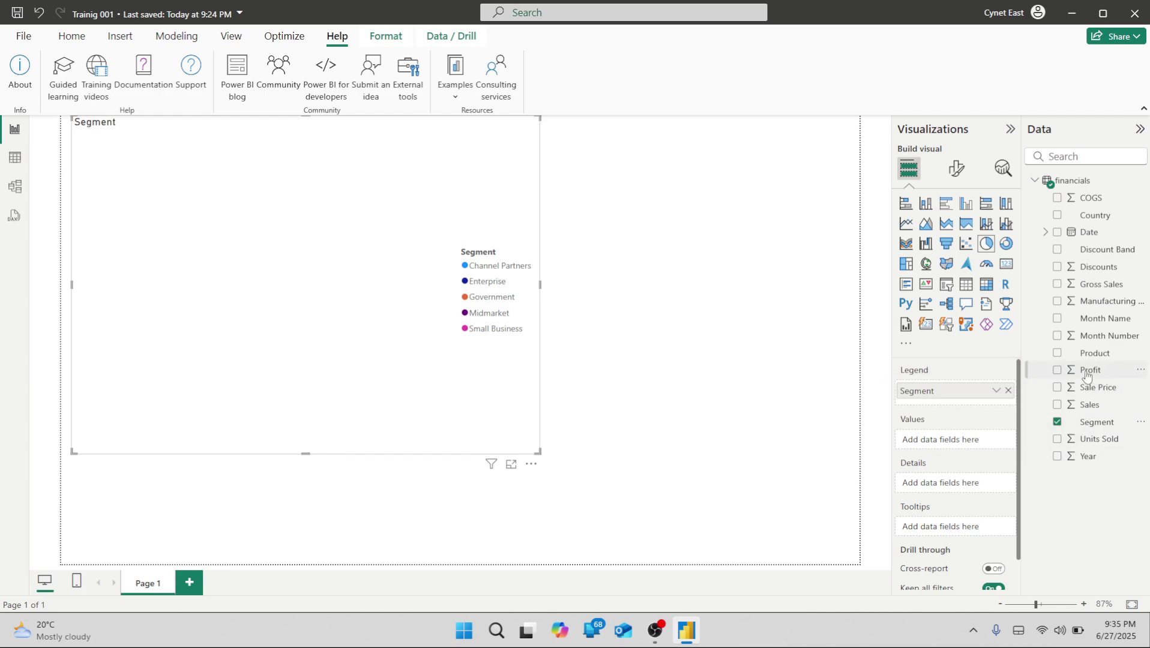
left_click_drag(1088, 371, 976, 440)
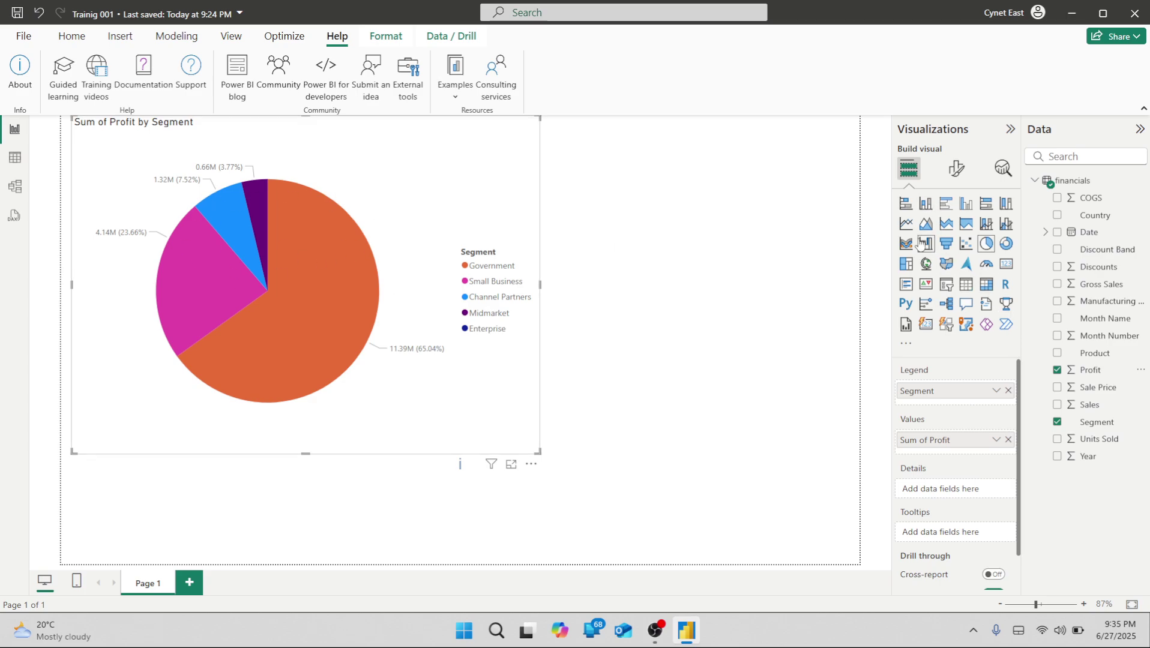
- Try displaying the Profit by Segment visual as a stacked bar chart, a donut chart and a funnel chart
left_click(907, 205)
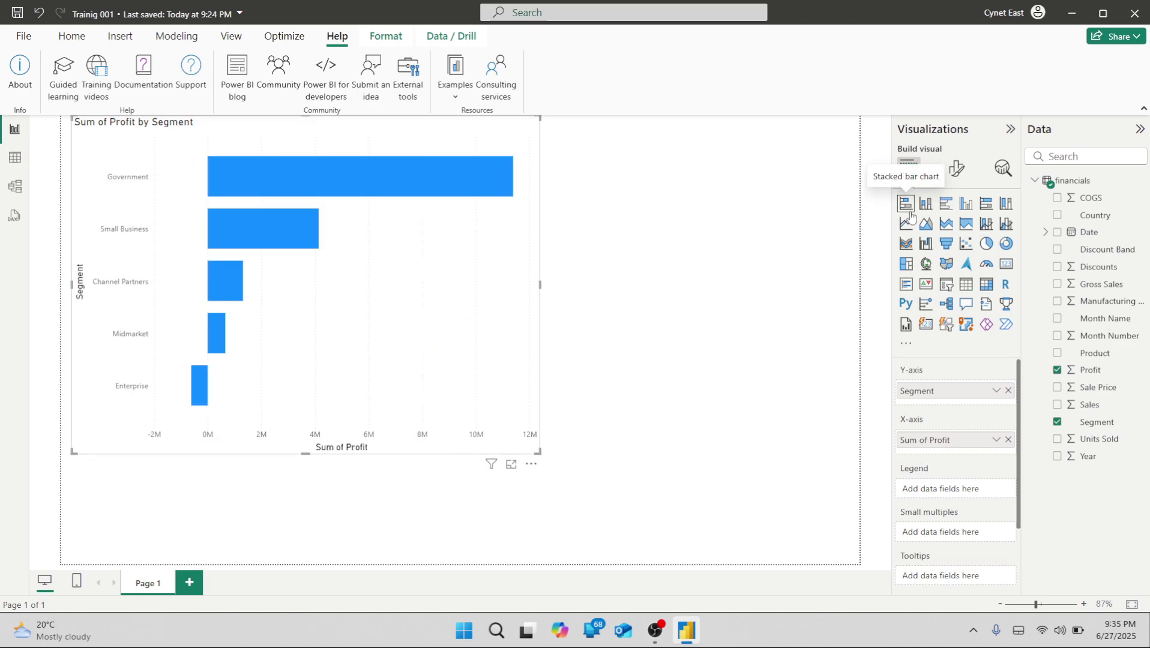
left_click(1006, 245)
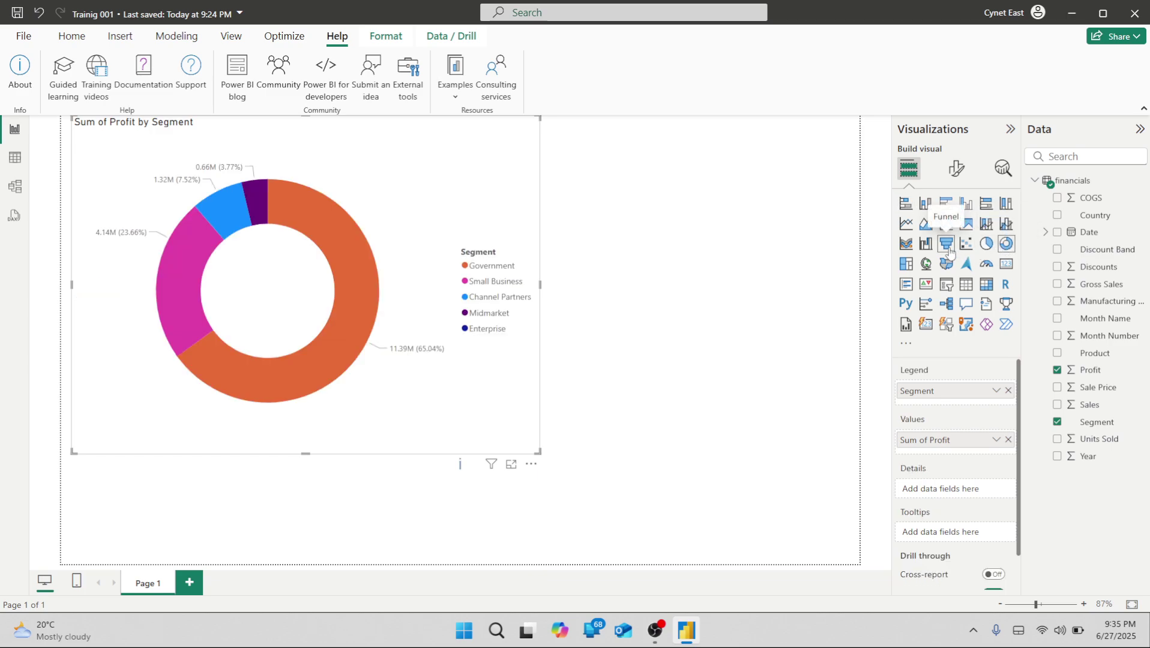
left_click(948, 245)
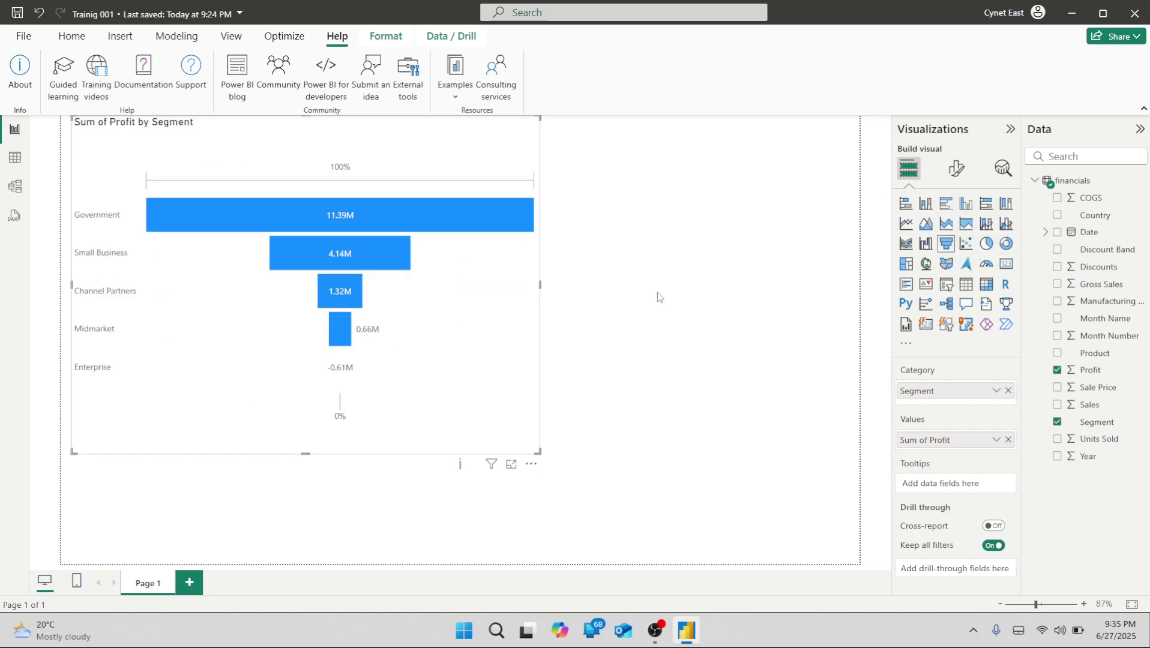
- Replace Profit with Sale Price in the visual's values and convert the visual to a stacked column chart
left_click(1010, 440)
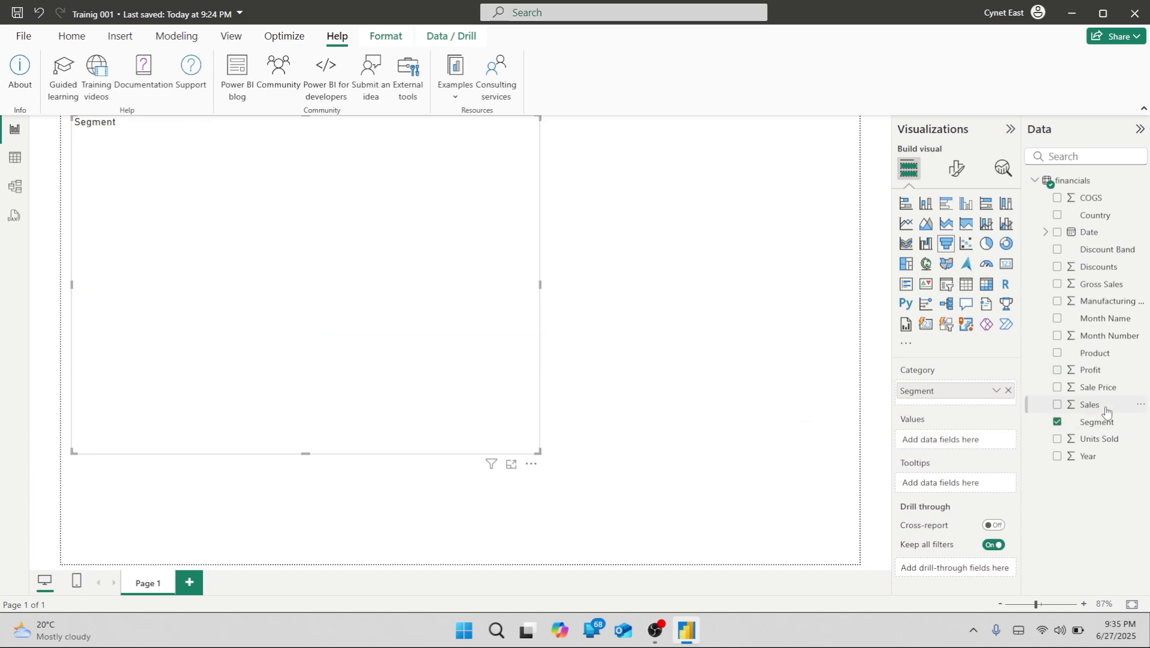
left_click(1058, 388)
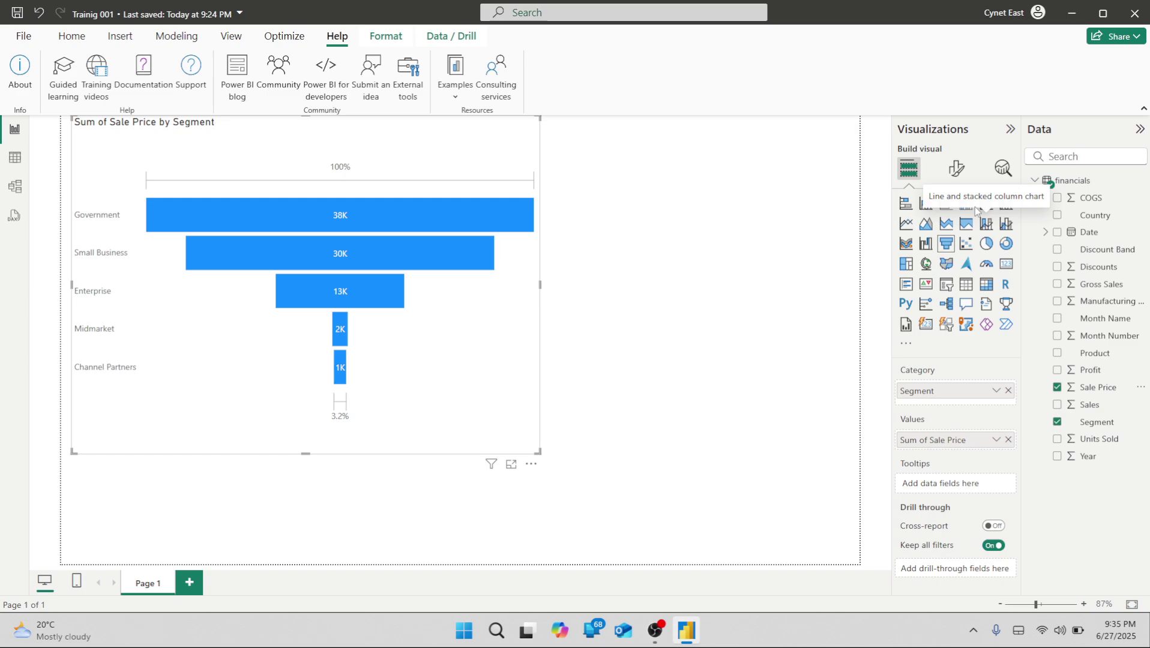
left_click(926, 204)
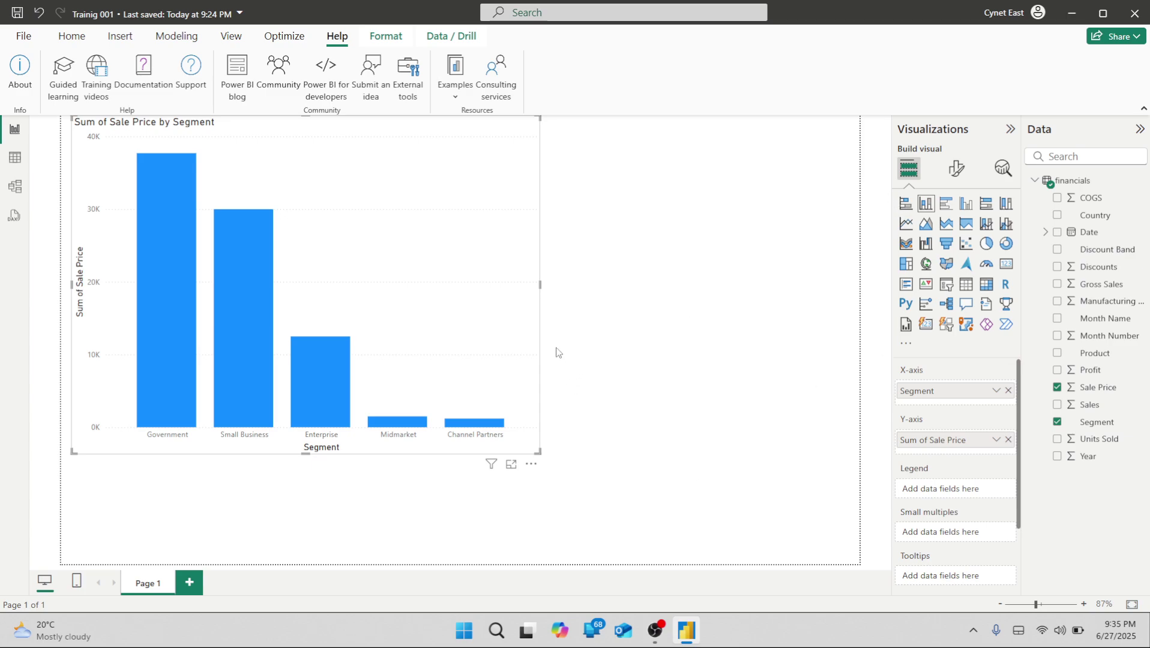
- Turn on data labels for the column chart, and view the analytics options available for it
left_click(949, 173)
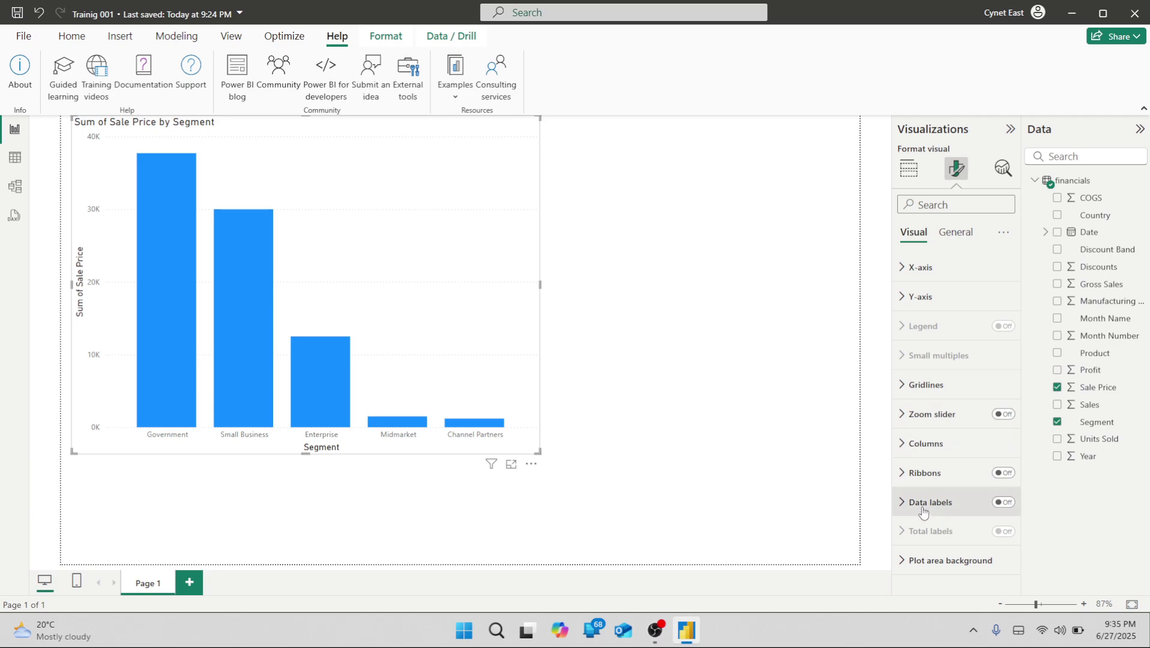
left_click(1004, 504)
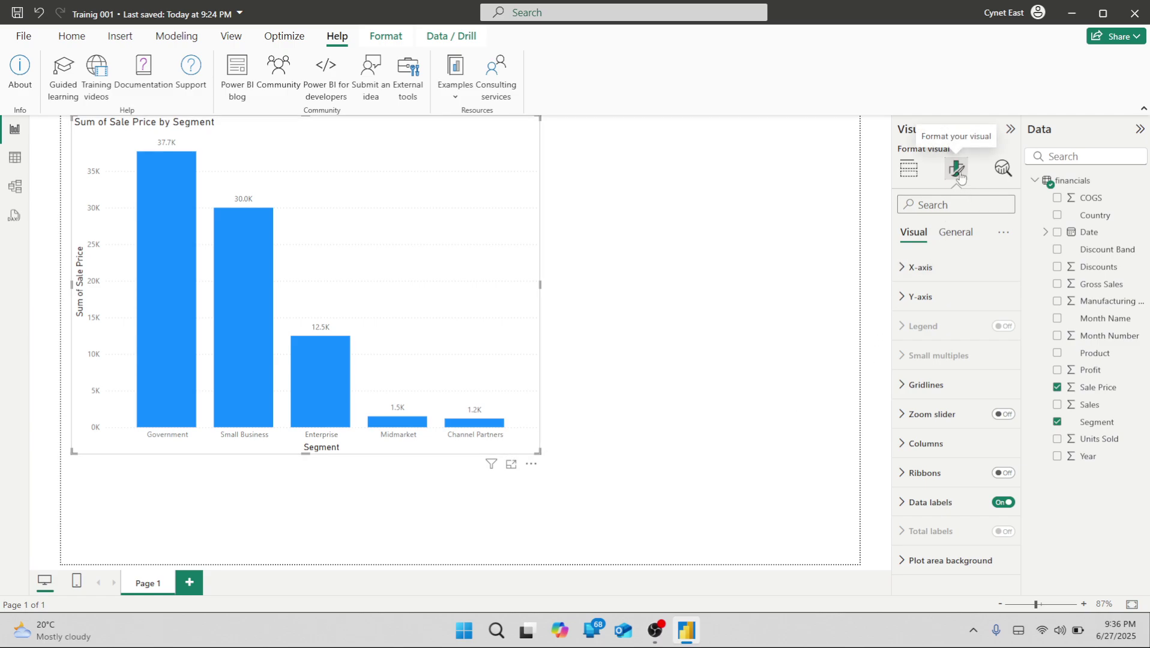
left_click(1003, 169)
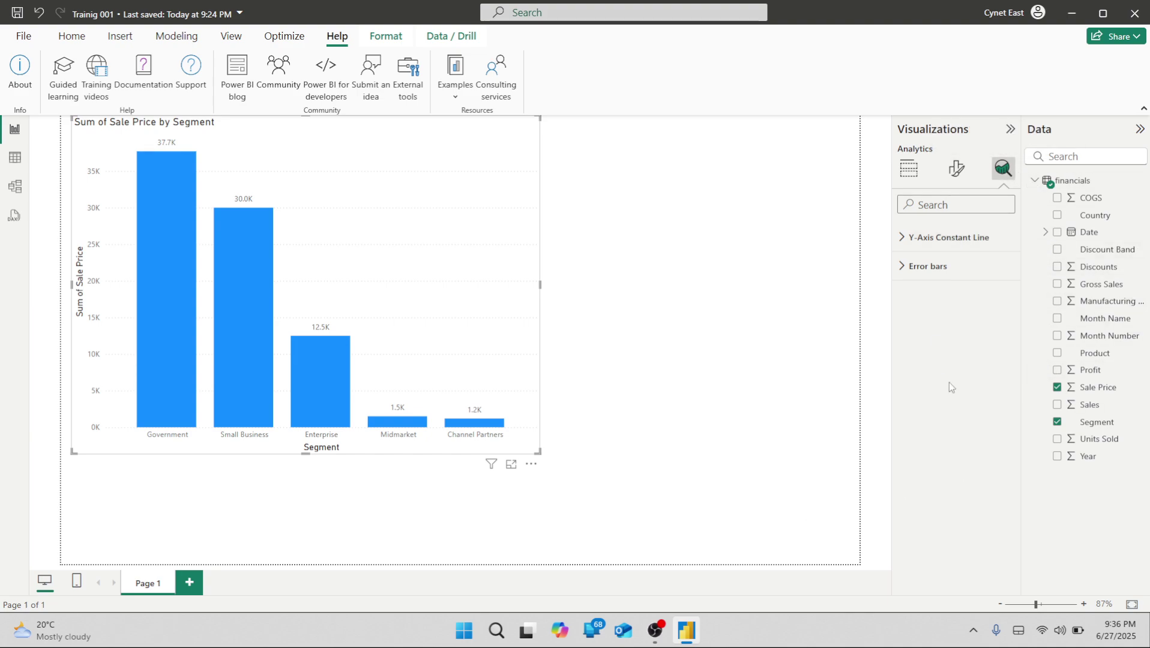
left_click(909, 169)
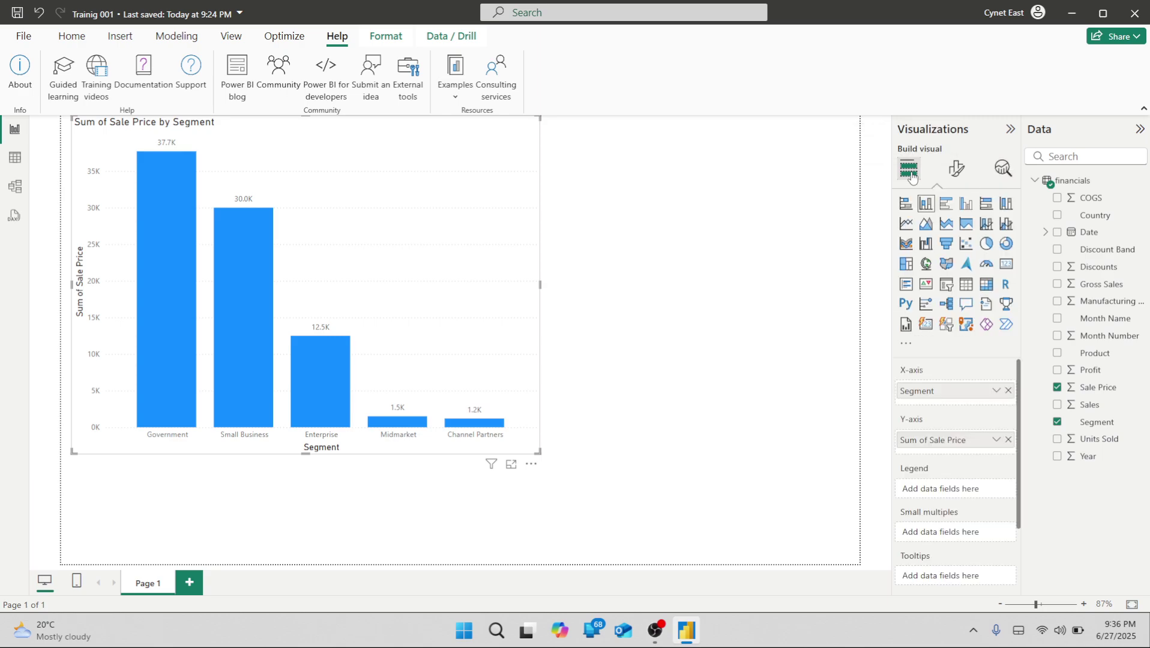
- Try excluding Channel Partners from the column chart with its Segment filter, and include that segment again
left_click(233, 38)
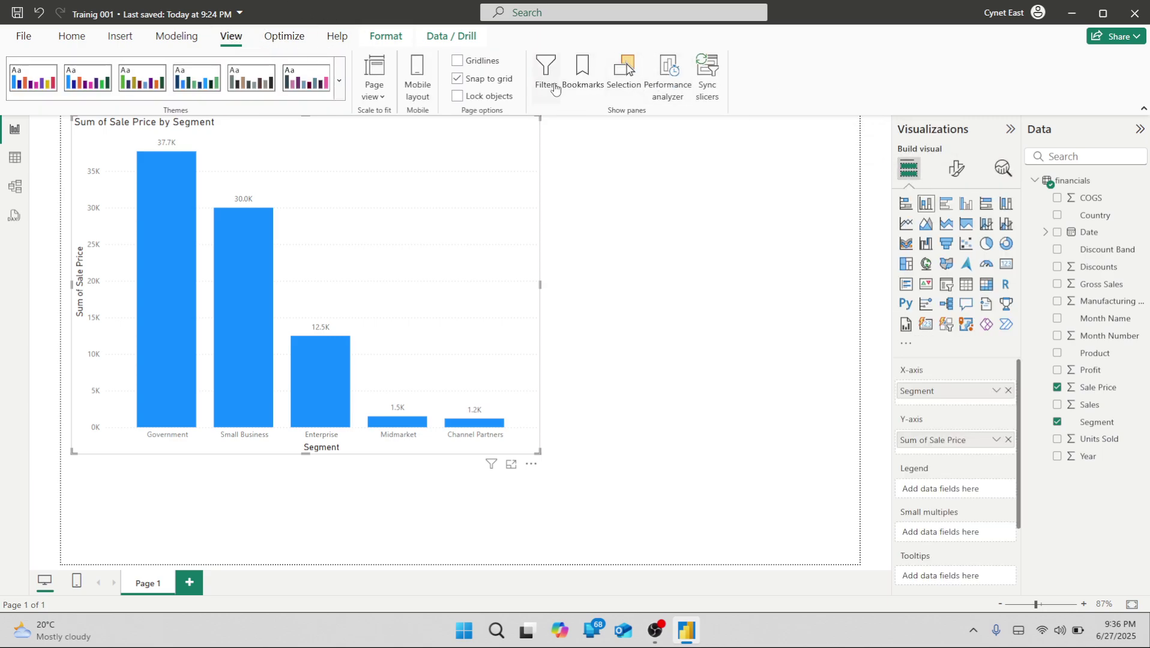
left_click(556, 89)
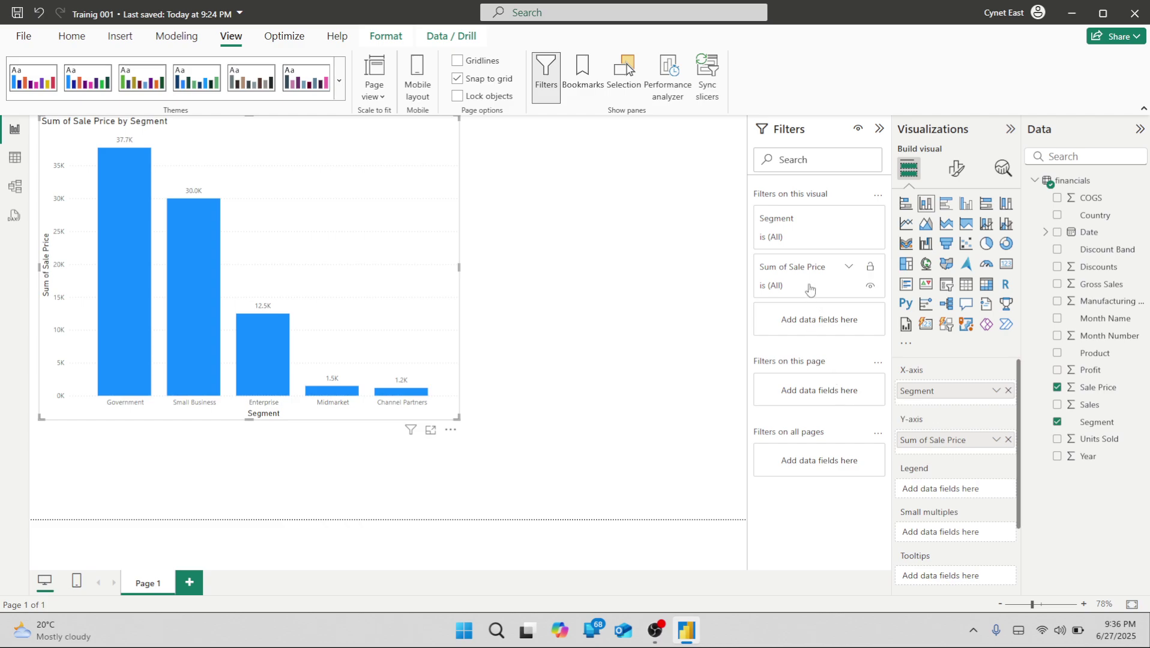
left_click(811, 240)
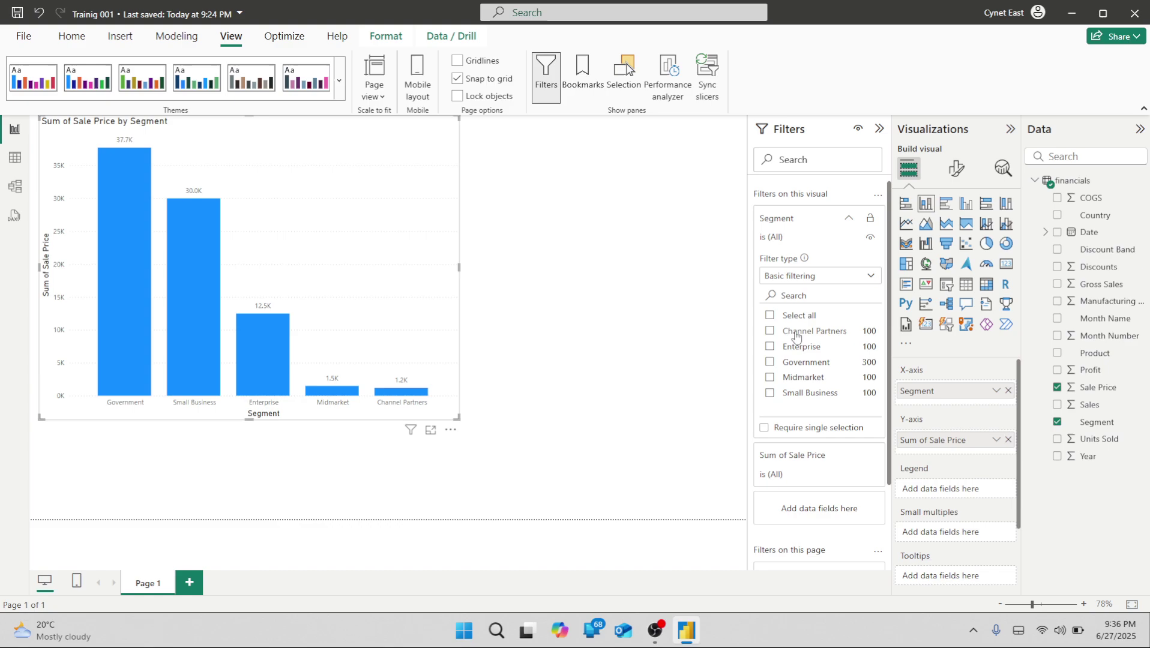
left_click(771, 330)
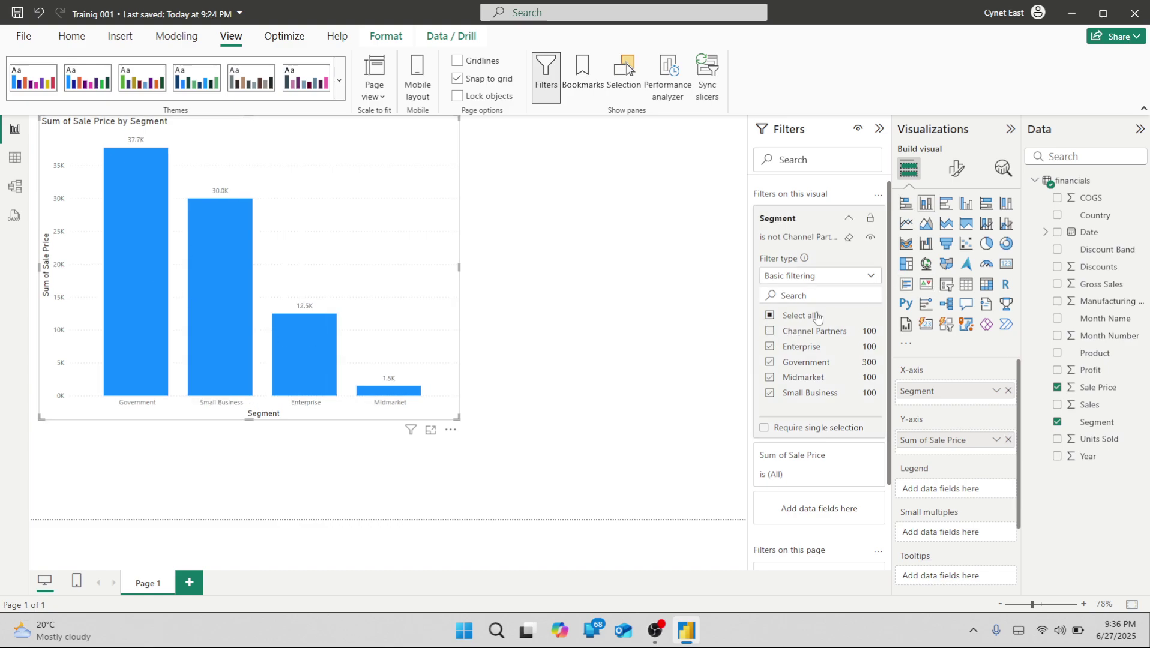
left_click(771, 331)
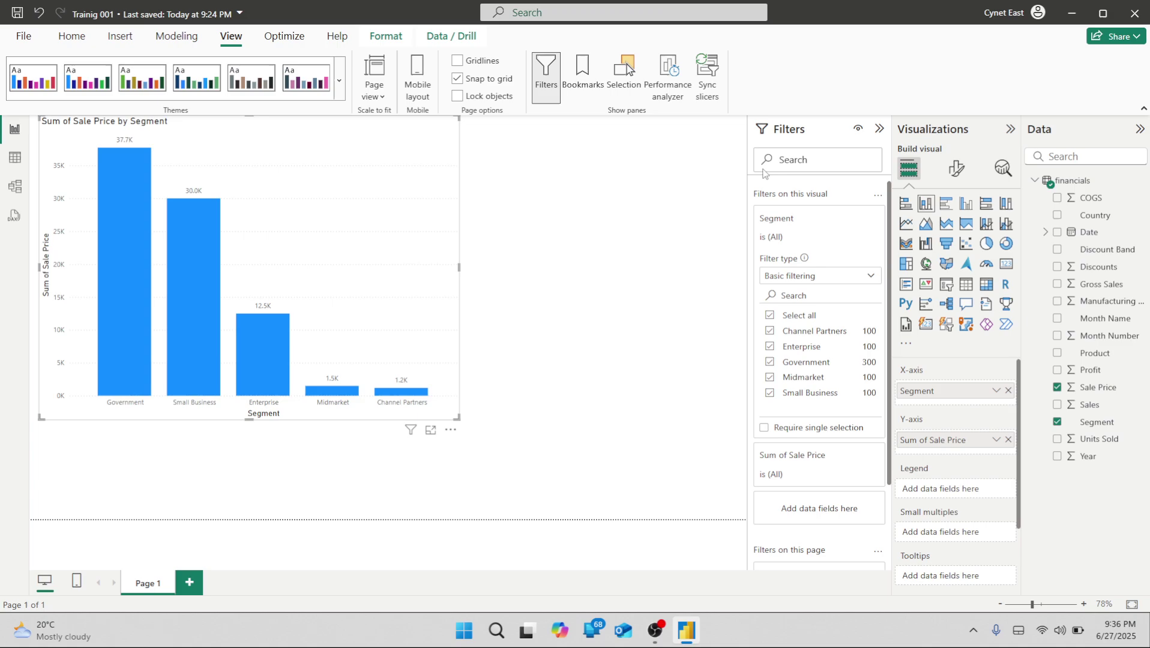
- View the Bookmarks and Selection panes, and hide both of them along with the Filters pane
left_click(580, 75)
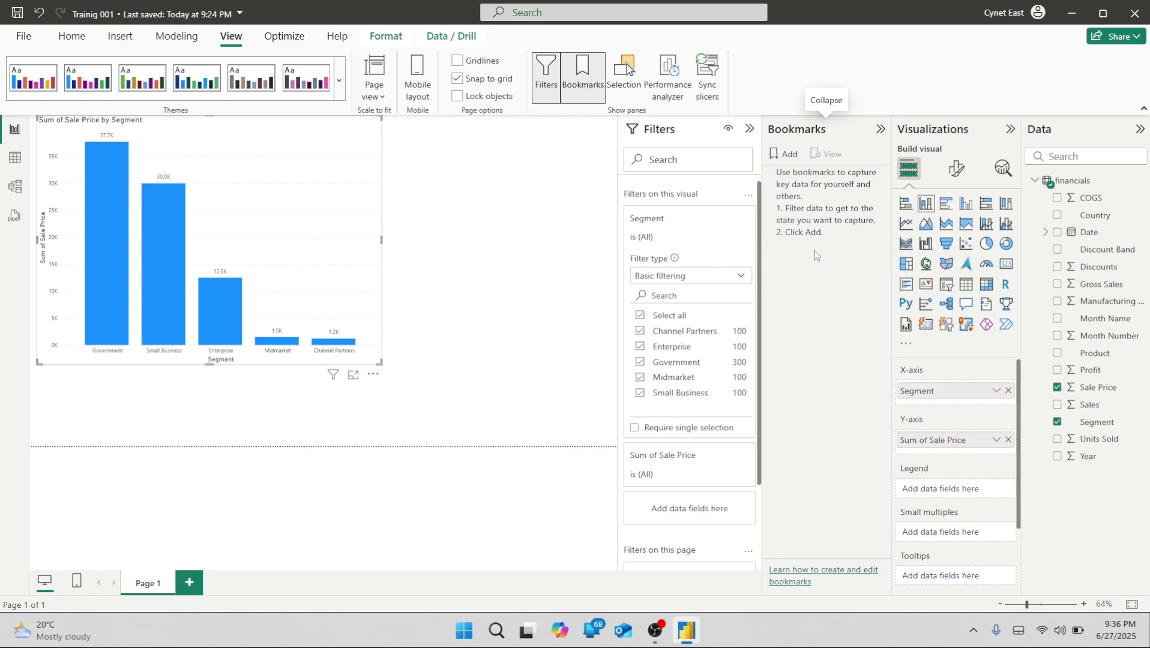
left_click(632, 87)
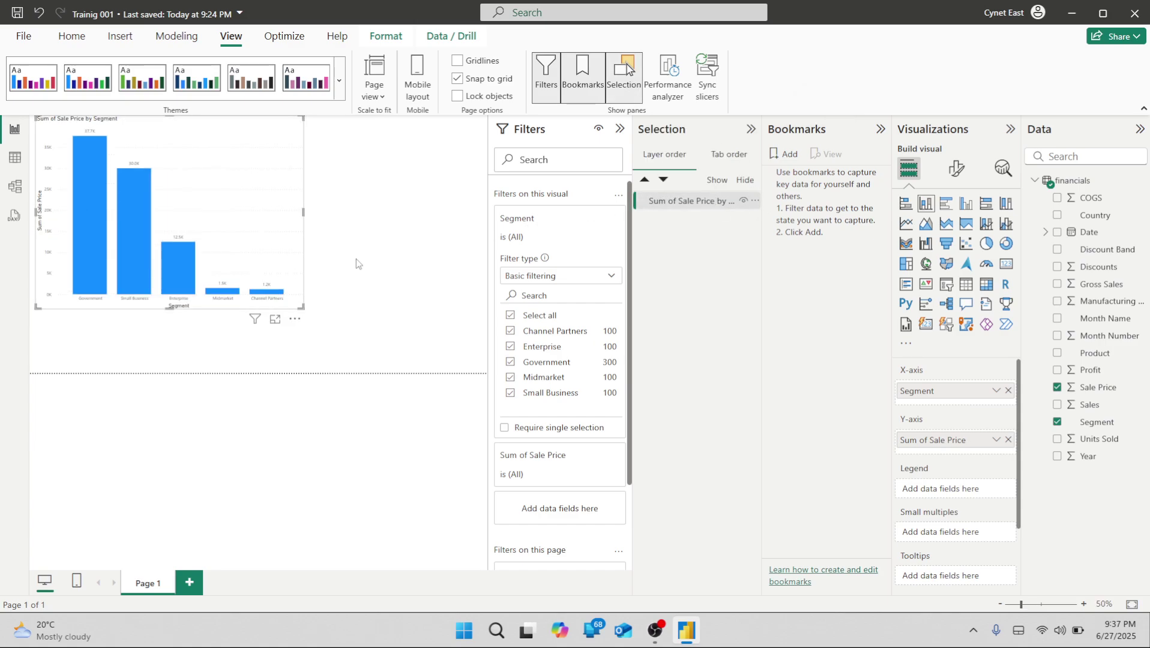
left_click(625, 82)
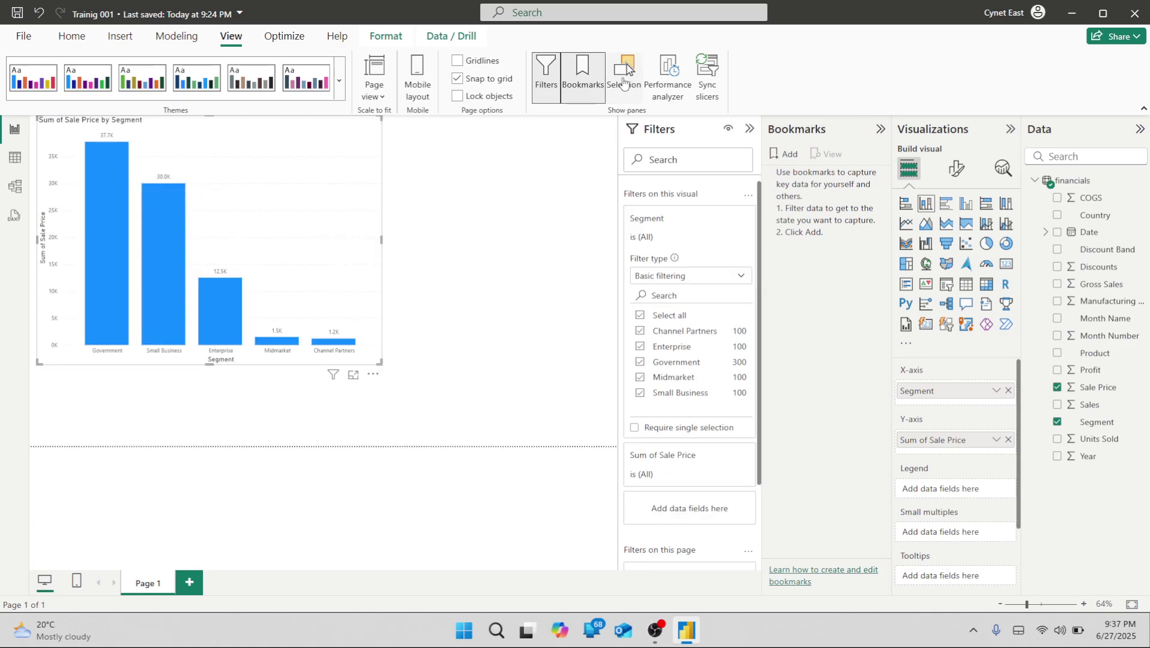
left_click(582, 78)
left_click(546, 77)
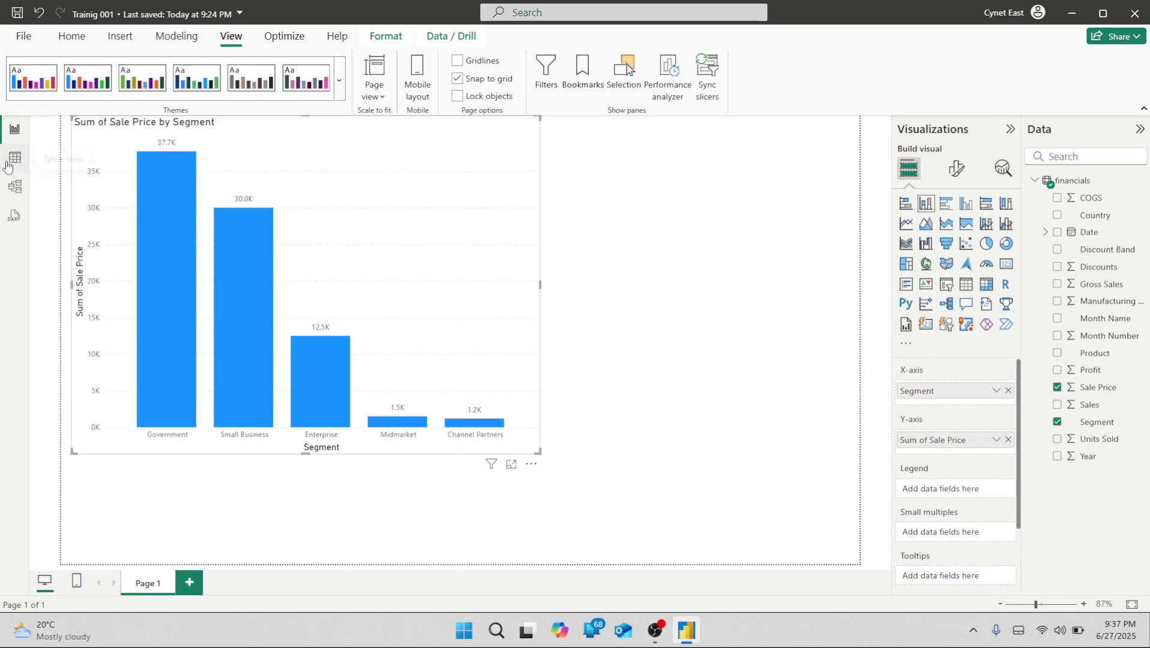
- Examine the rows of the financials table in Table view and expand its list of fields
left_click(14, 158)
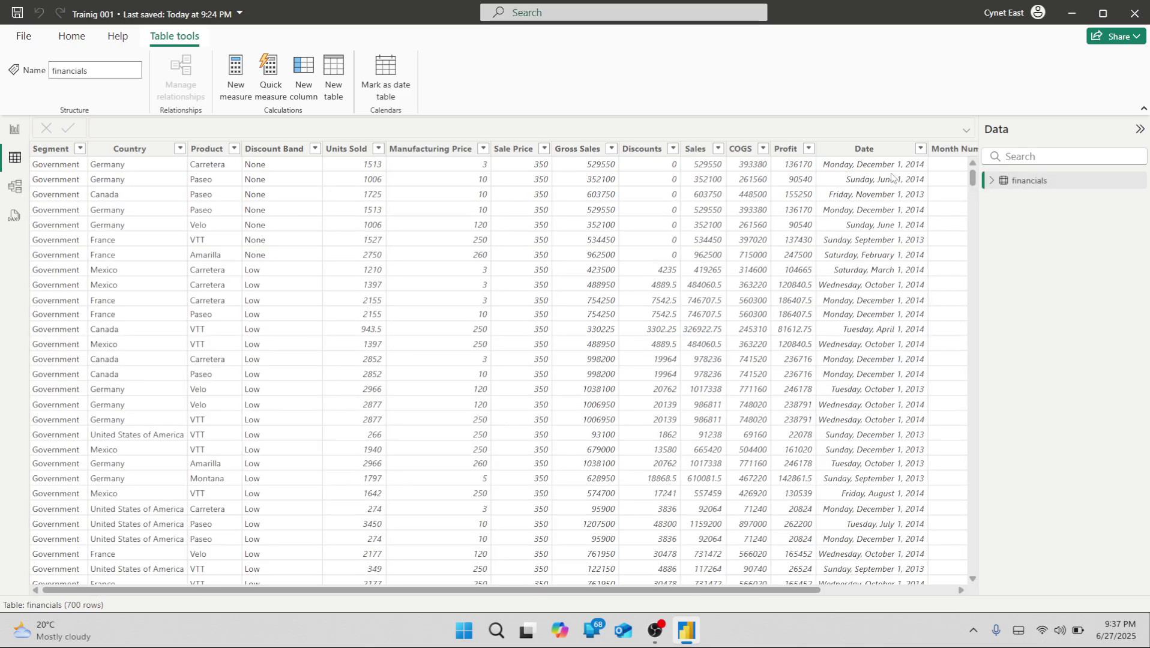
scroll(155, 365, "down", 20)
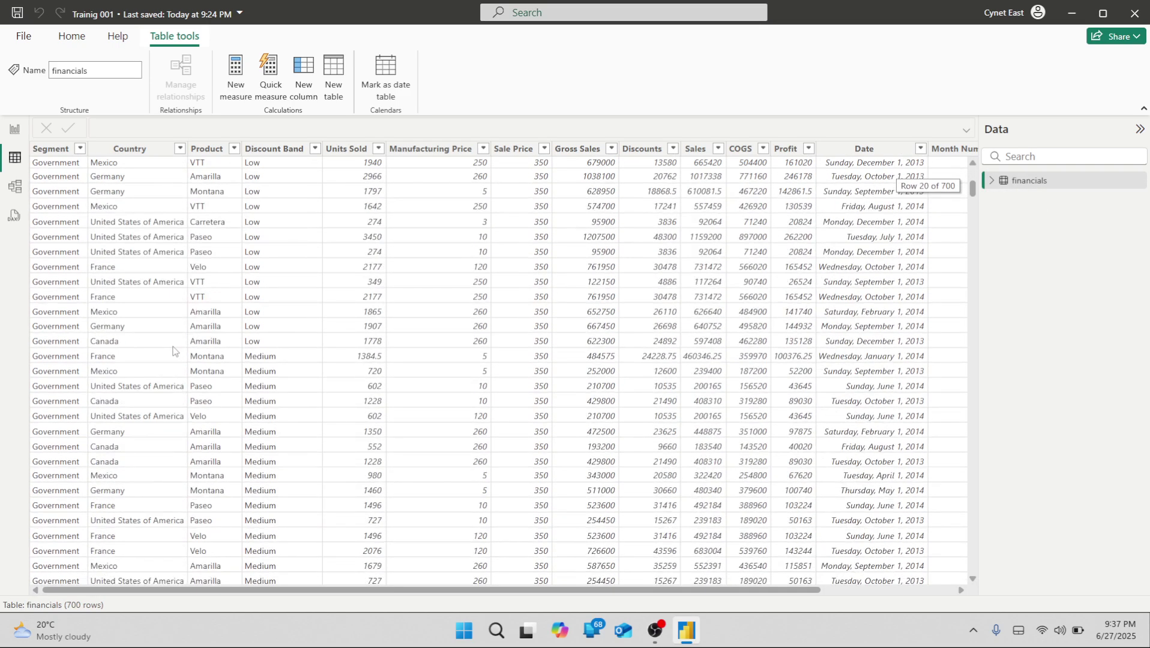
scroll(171, 357, "up", 20)
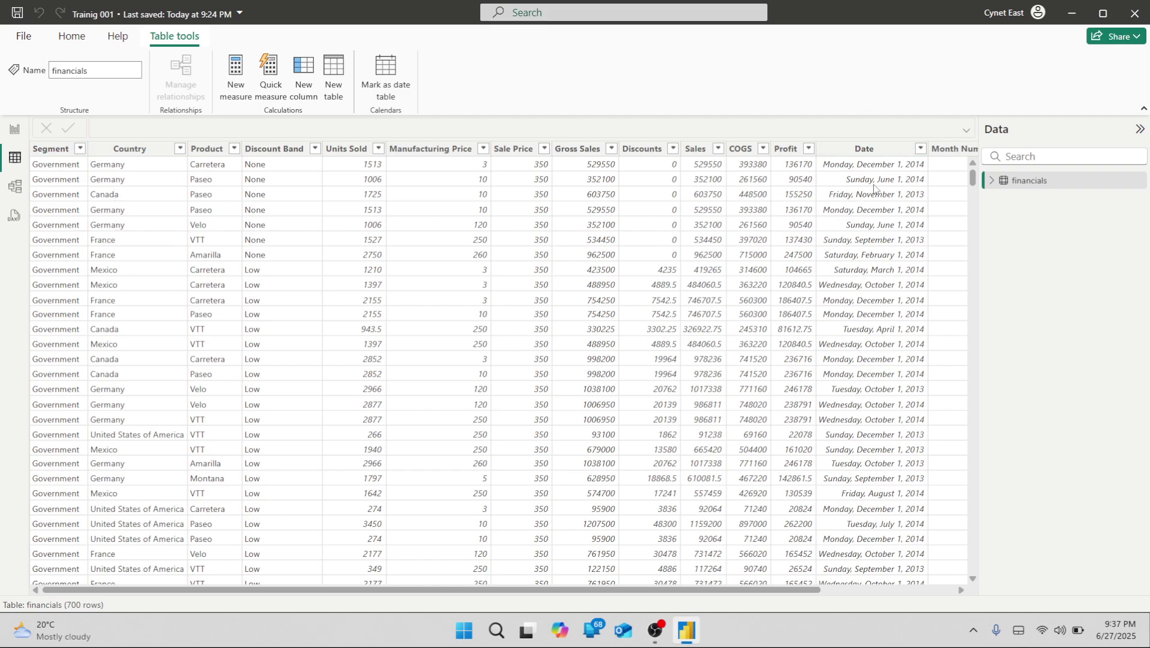
left_click(992, 180)
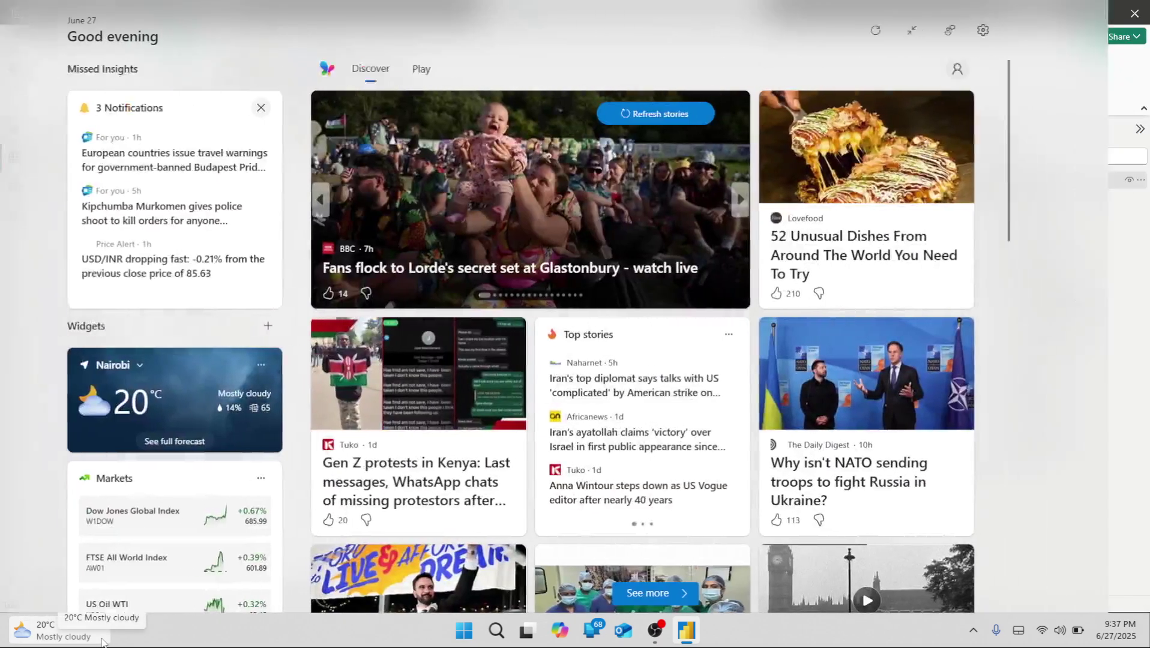
left_click(102, 641)
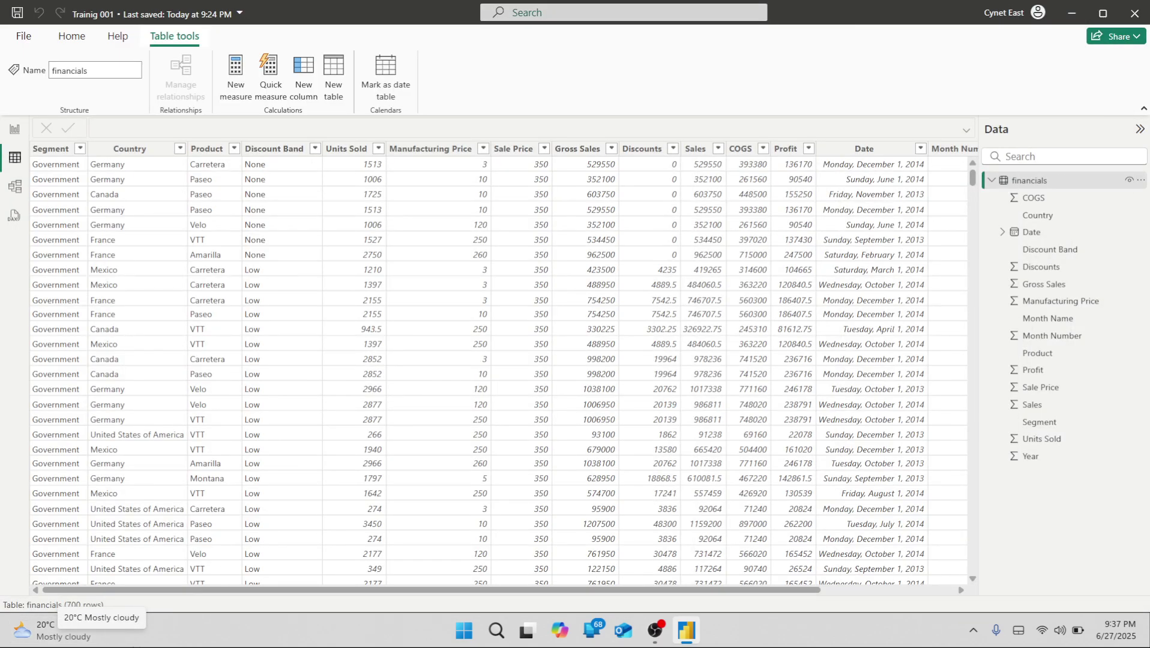
- Examine the financials table card in Model view and return to the report
left_click(15, 130)
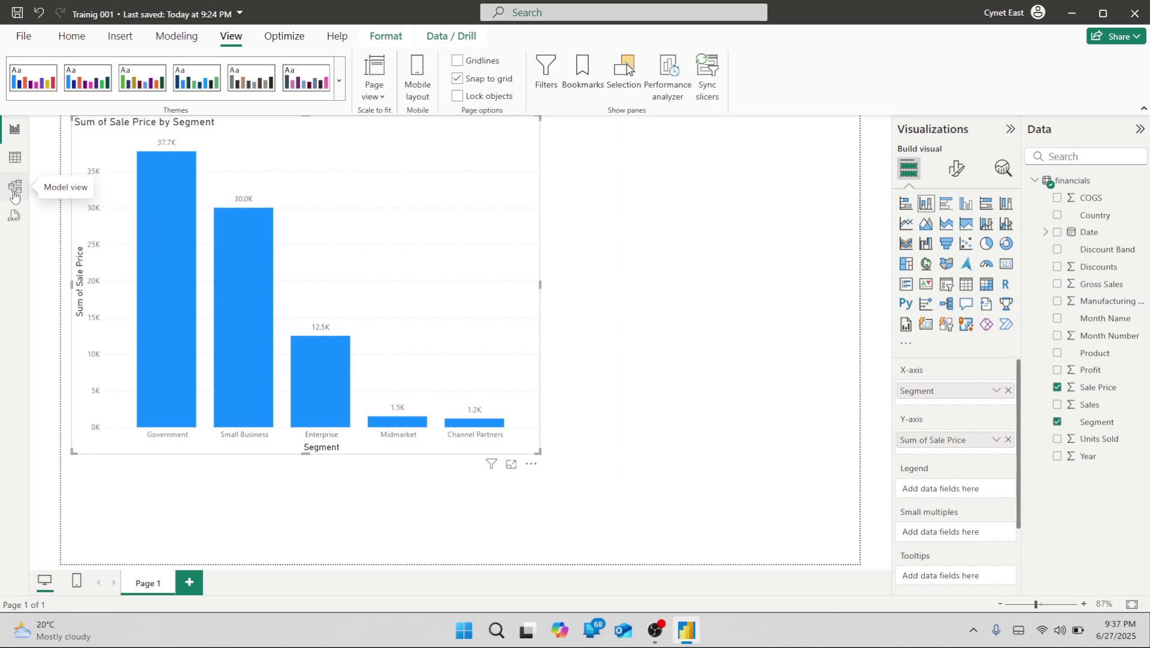
left_click(15, 188)
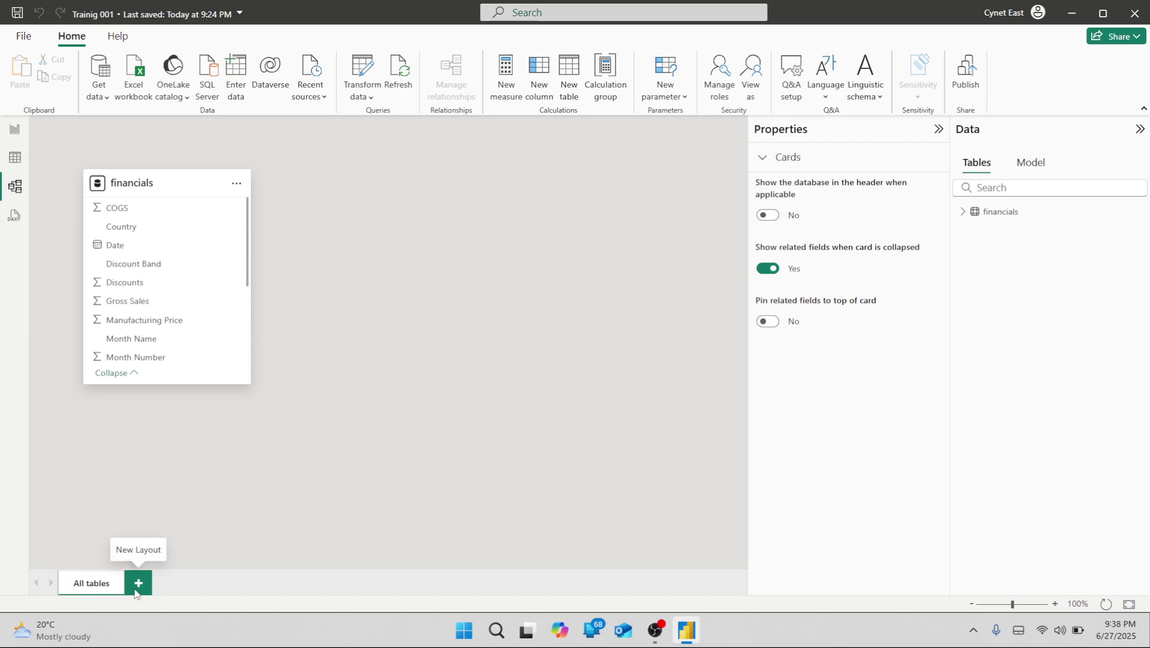
left_click(13, 131)
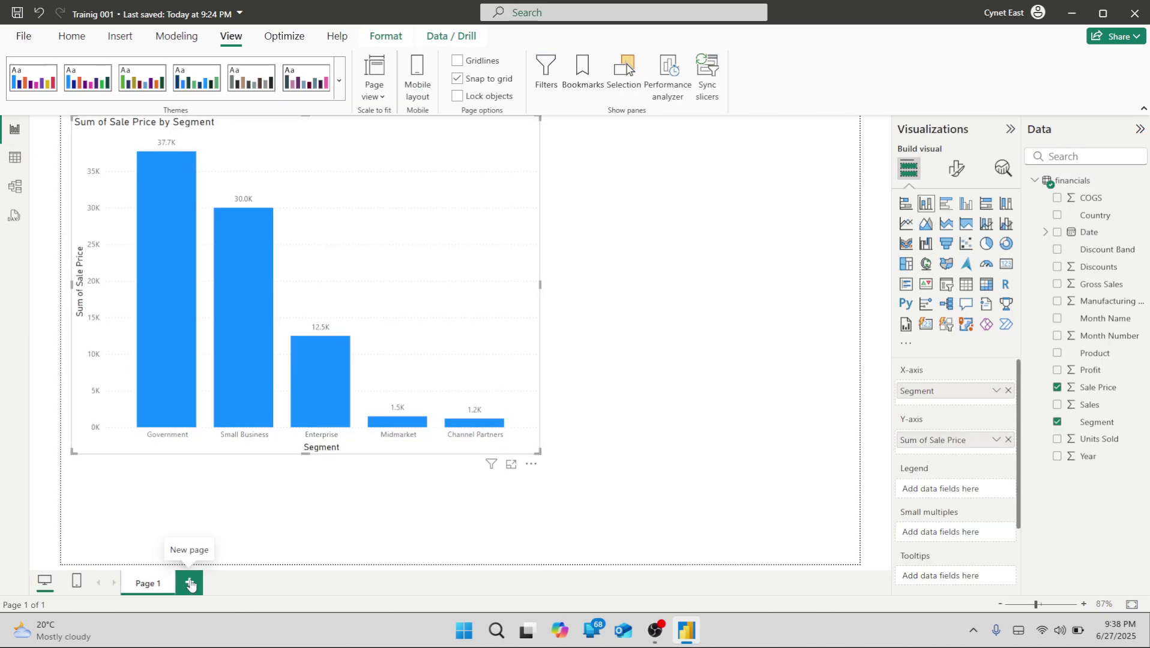
- Add a second report page and rename Page 1 as Home
left_click(190, 583)
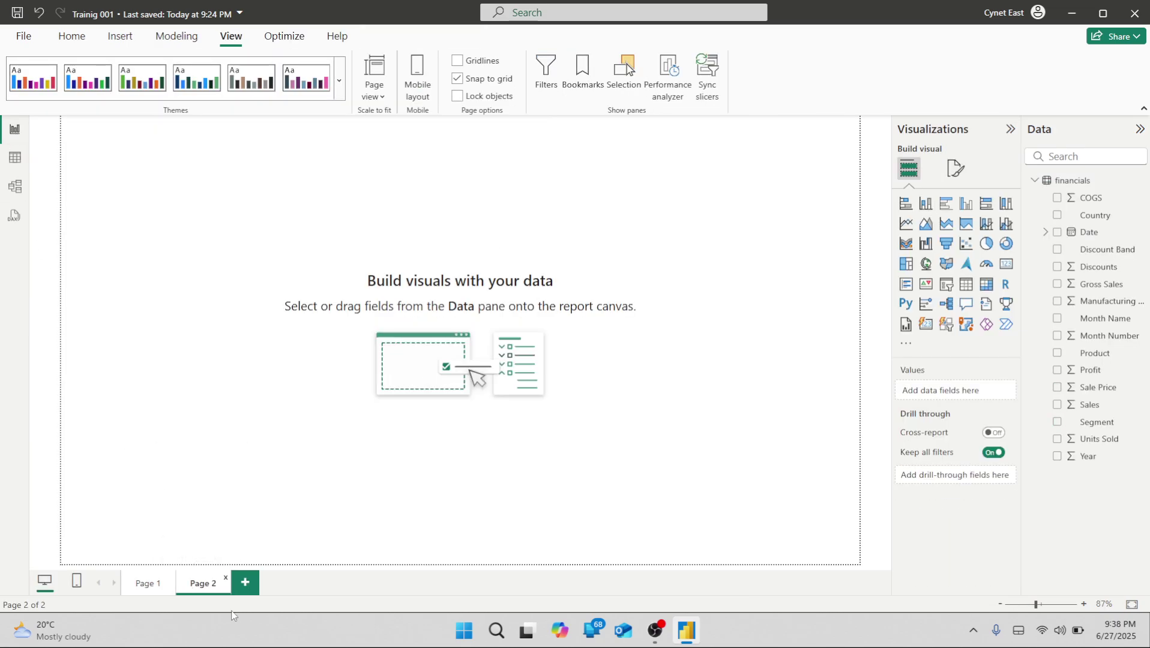
left_click(152, 585)
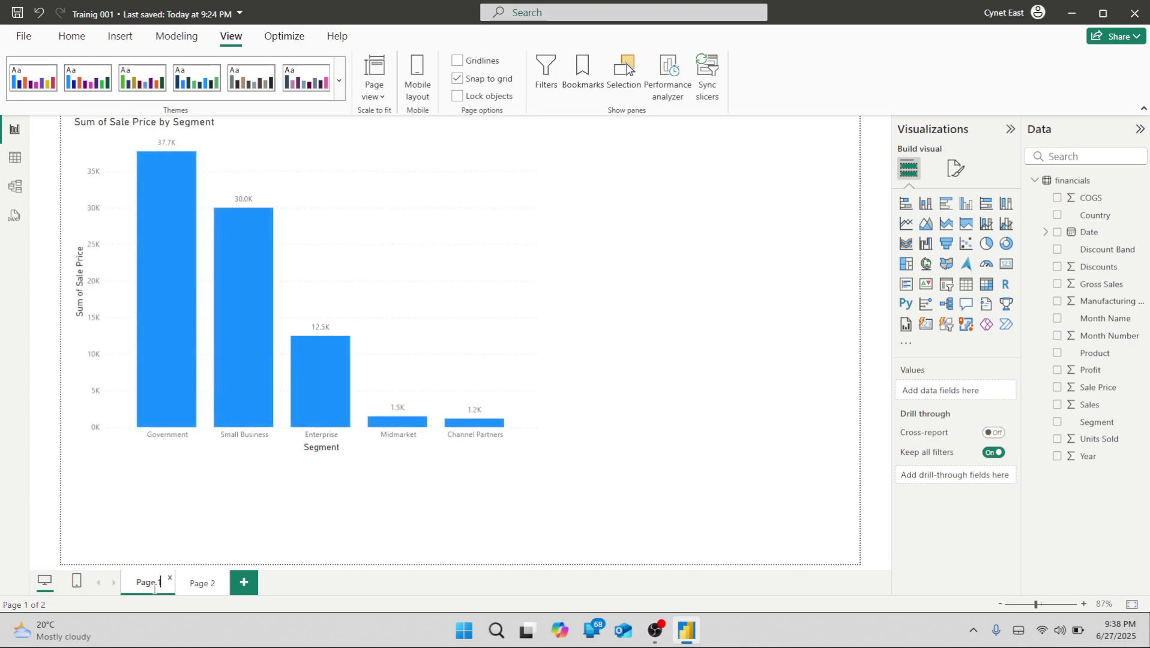
double_click(154, 587)
type("Home")
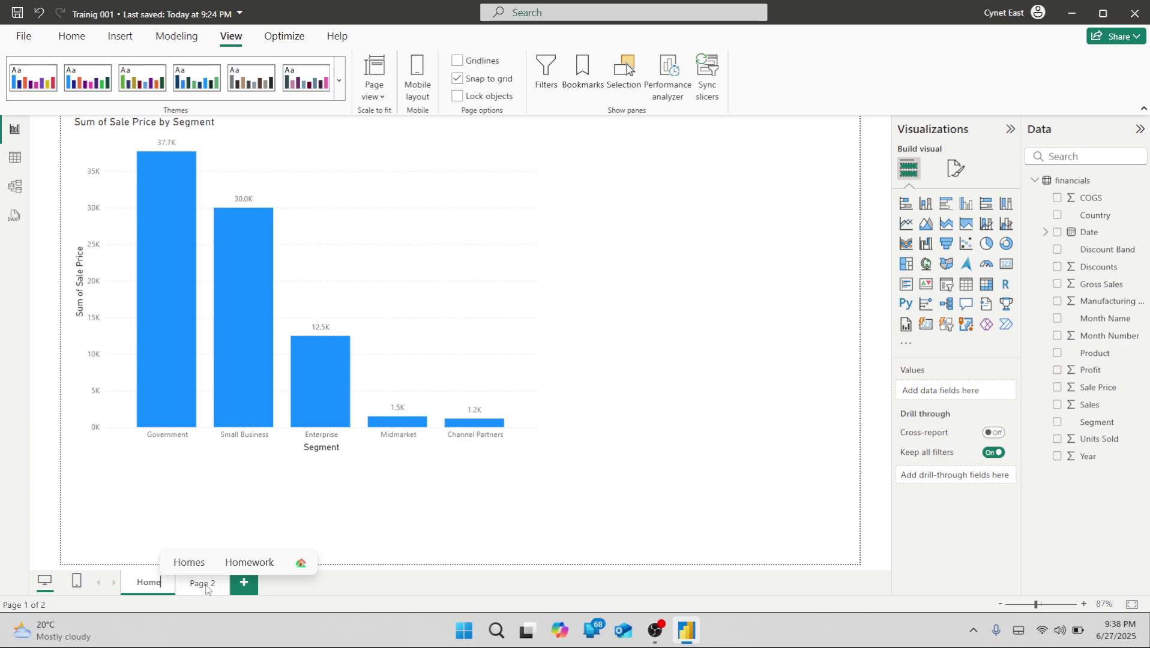
key("Return")
- Rename Page 2 as Dashboard
left_click(206, 588)
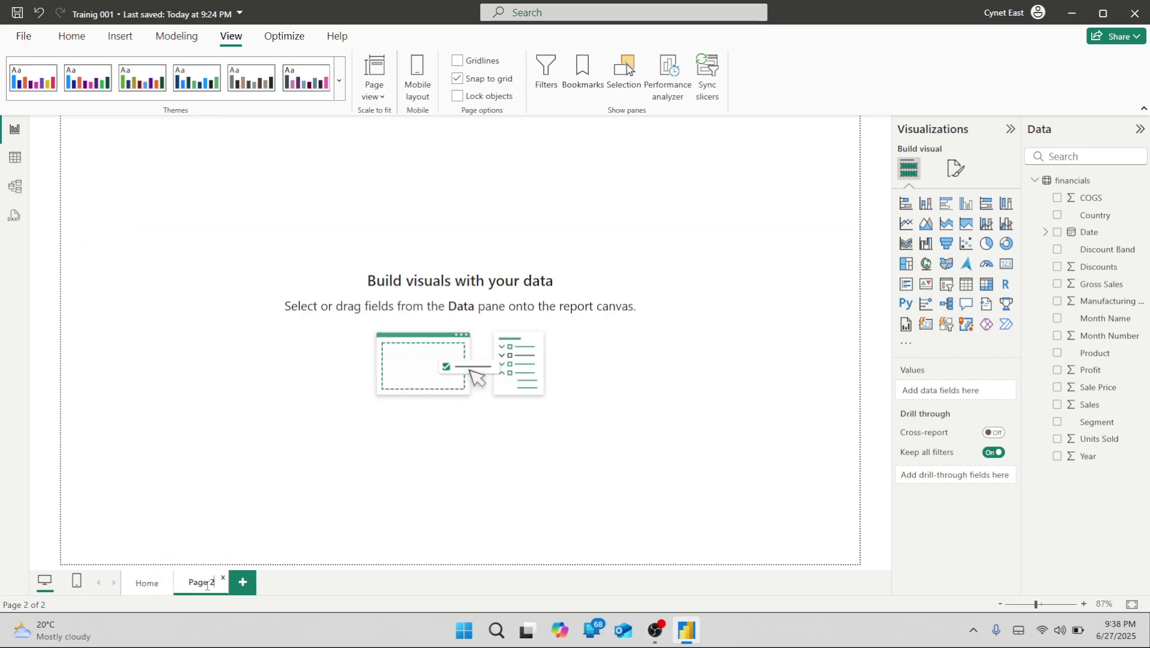
double_click(207, 586)
type("Dashboard")
key("Return")
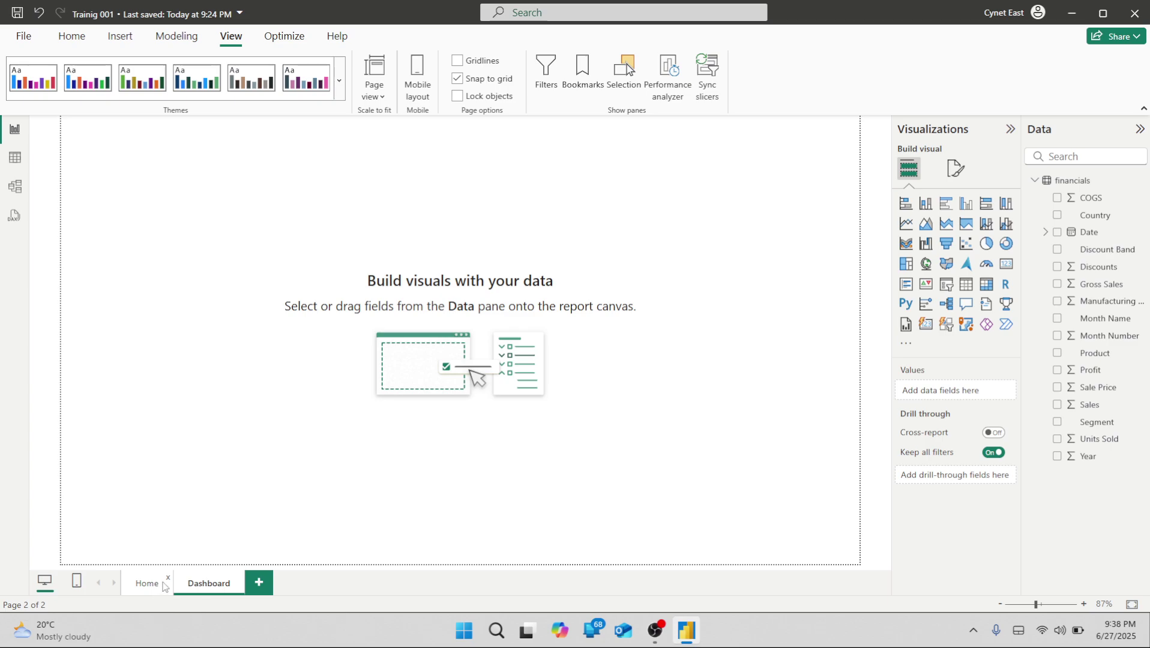
- Delete the Home page from the report, leaving the Dashboard page in place
left_click(168, 579)
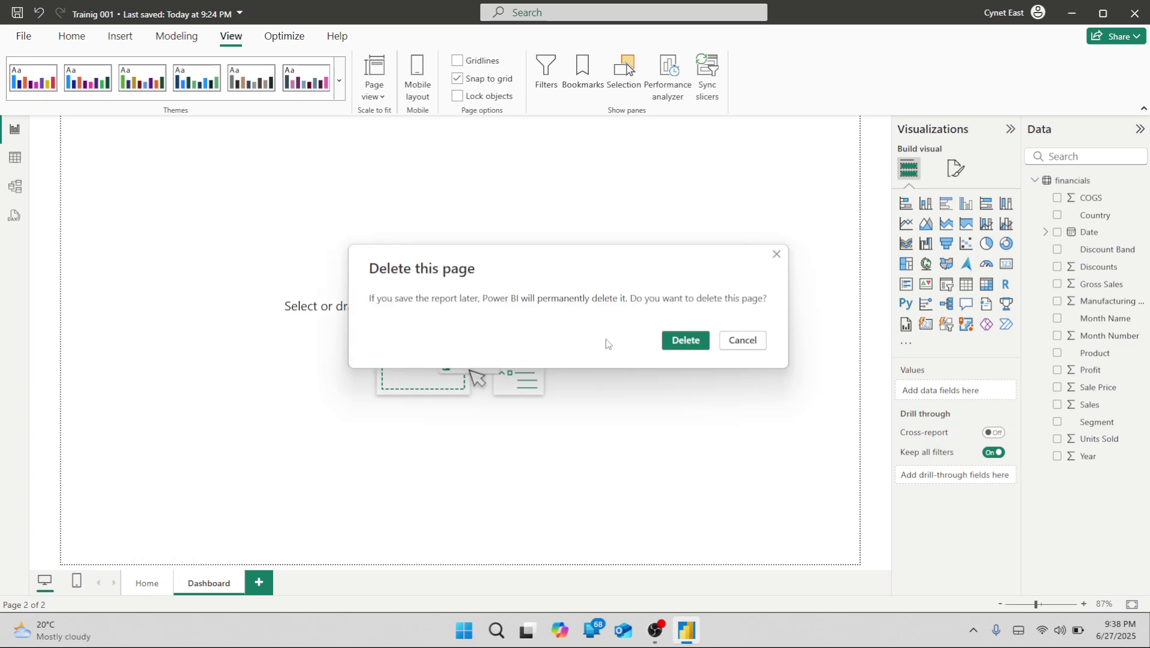
left_click(685, 341)
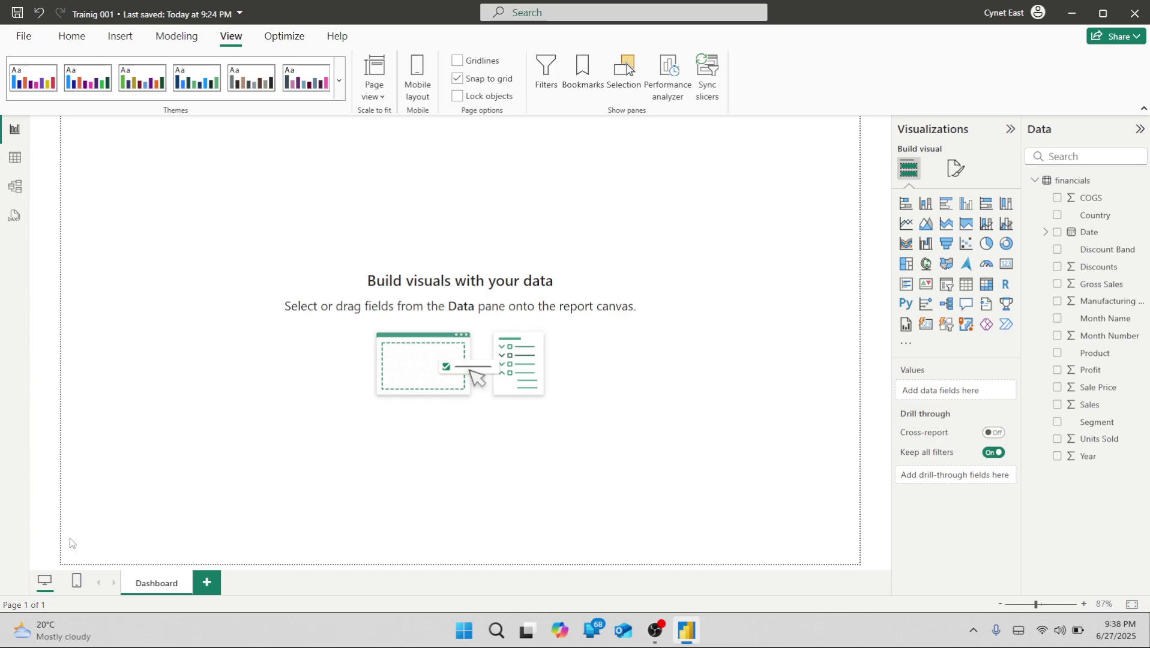
right_click(161, 586)
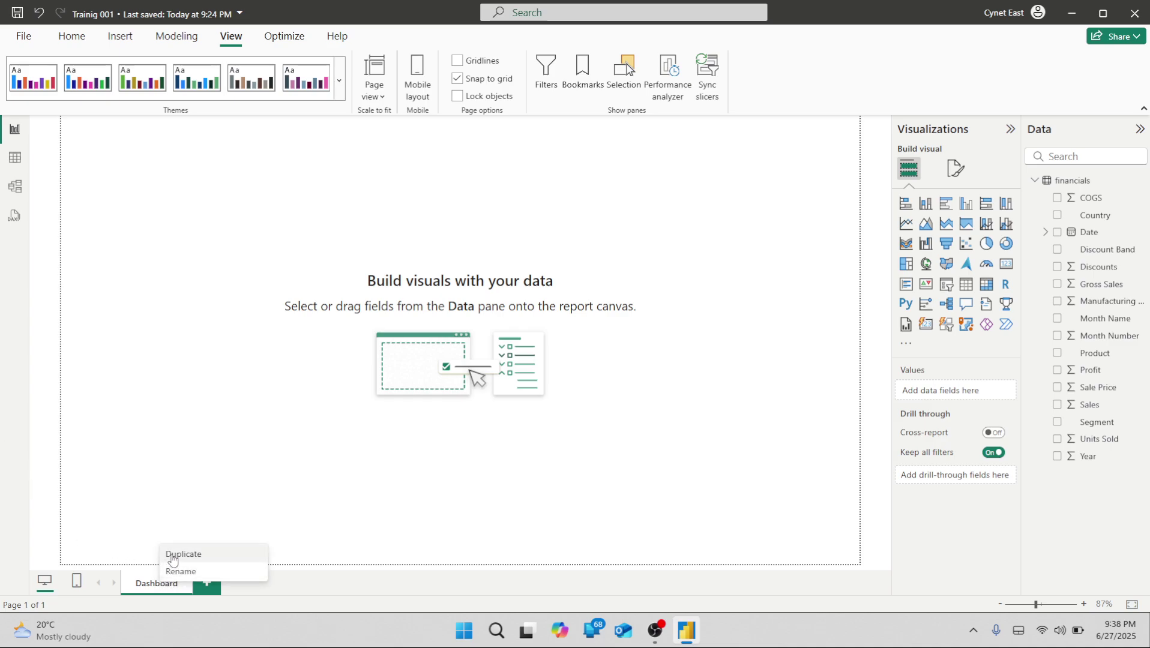
left_click(75, 587)
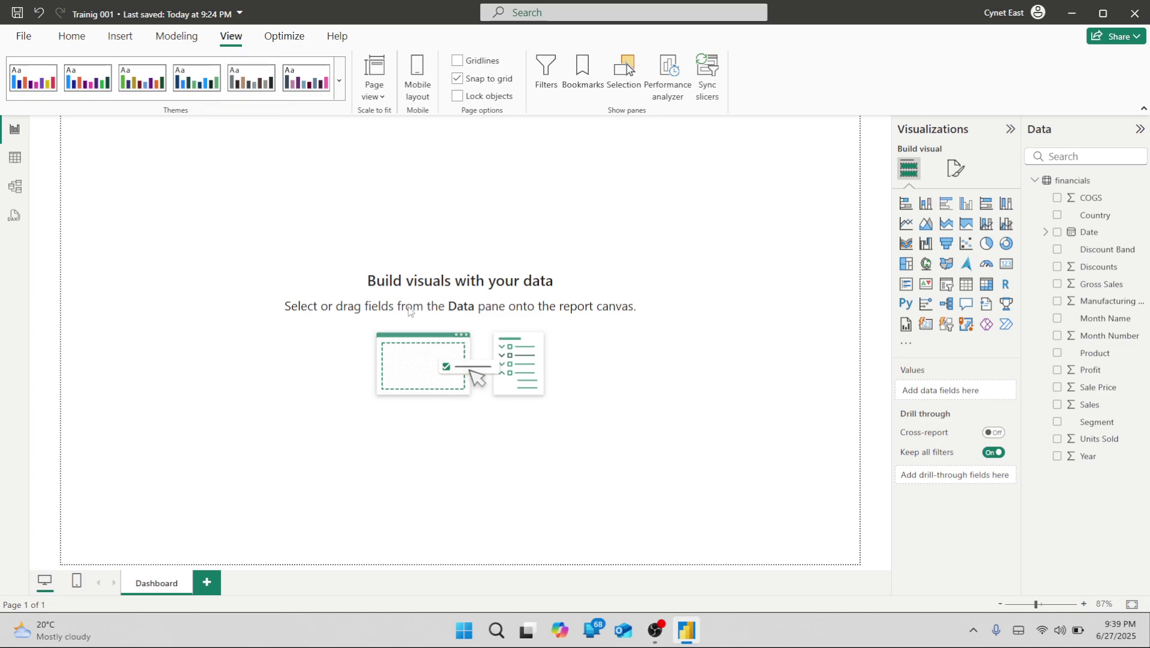
left_click(655, 630)
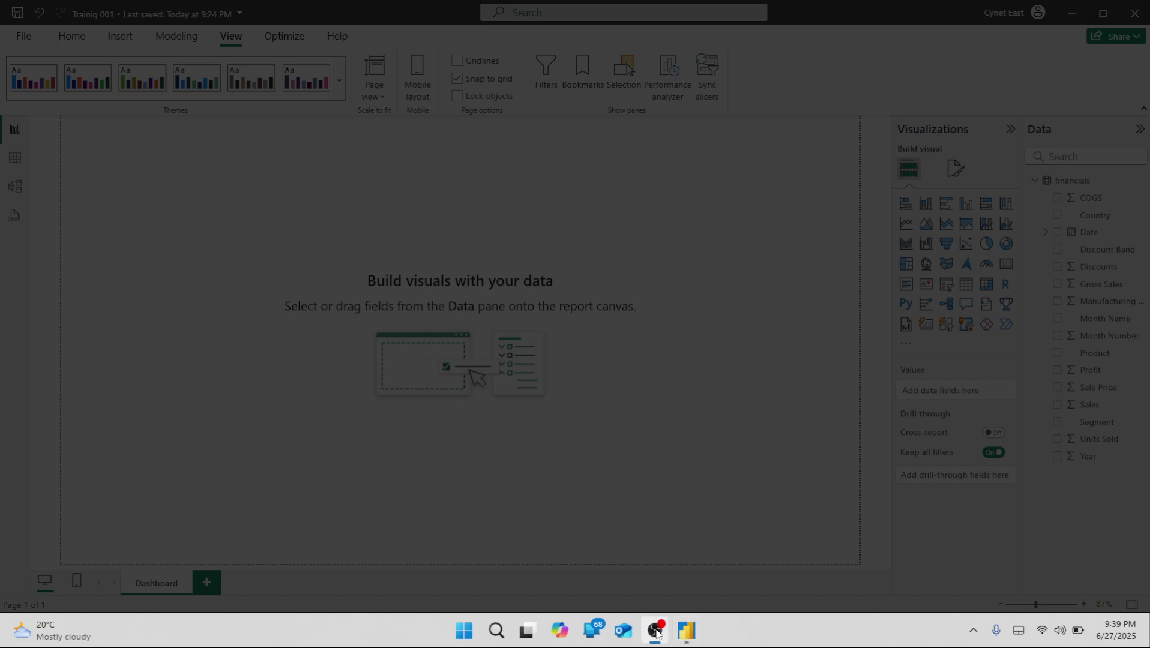
left_click(655, 630)
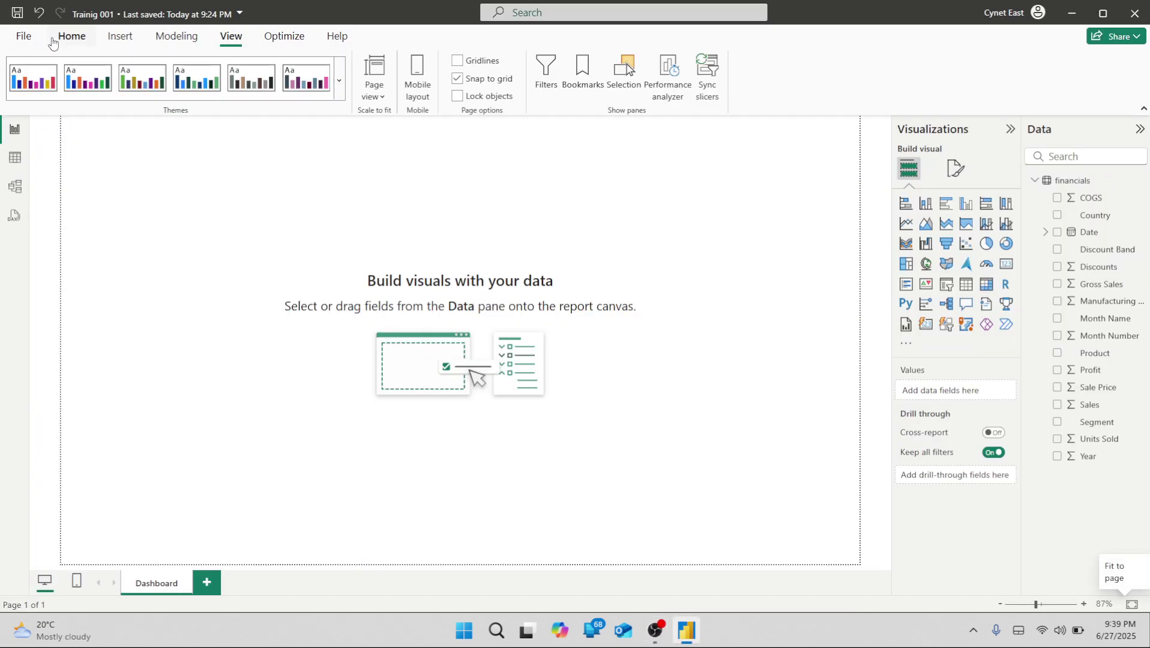
- Go through the Table, Model and DAX query views and return to the report
left_click(55, 39)
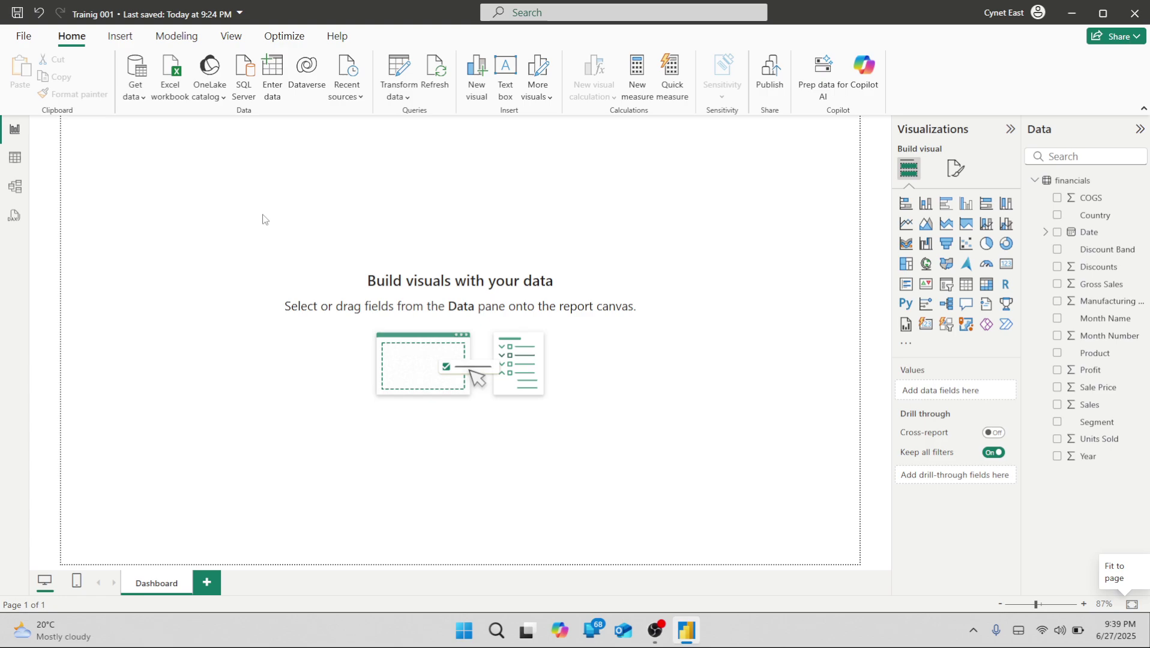
left_click(14, 161)
left_click(16, 187)
left_click(13, 216)
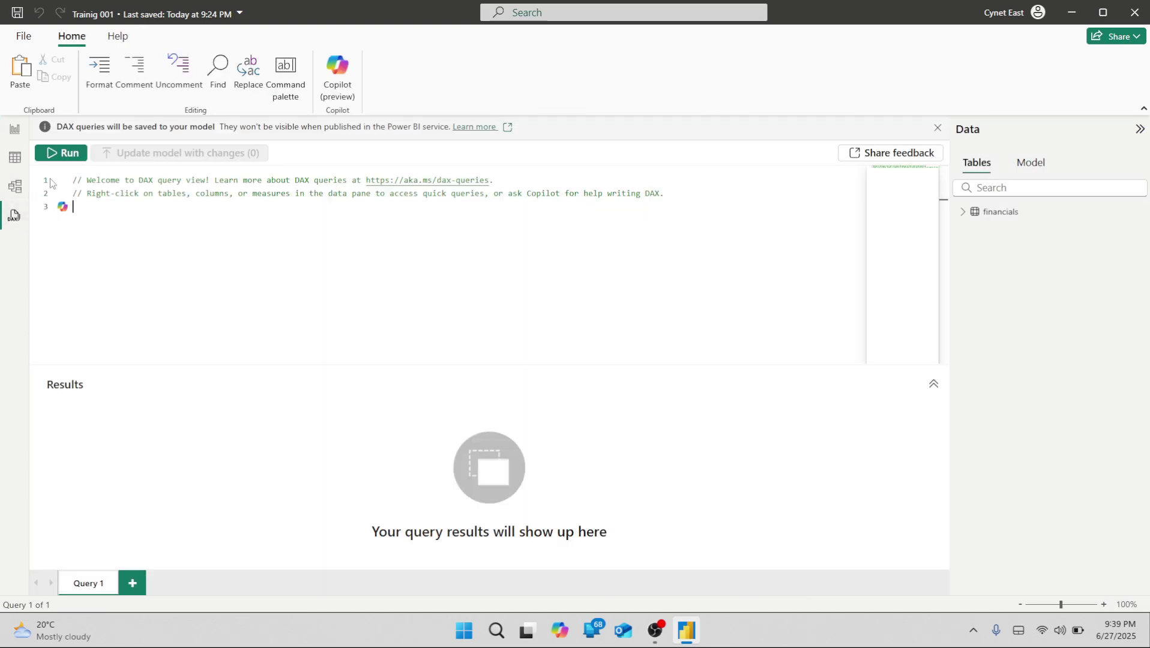
left_click(15, 132)
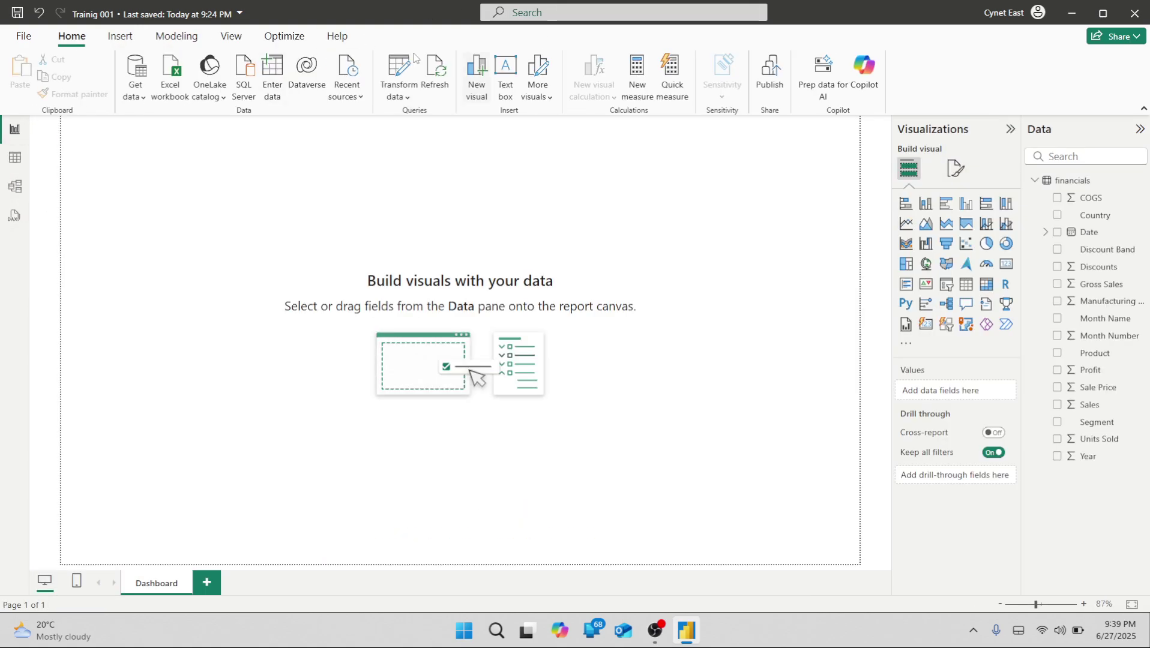
- View the example resources offered in Help, such as sample data and sample reports, and dismiss the list
left_click(327, 39)
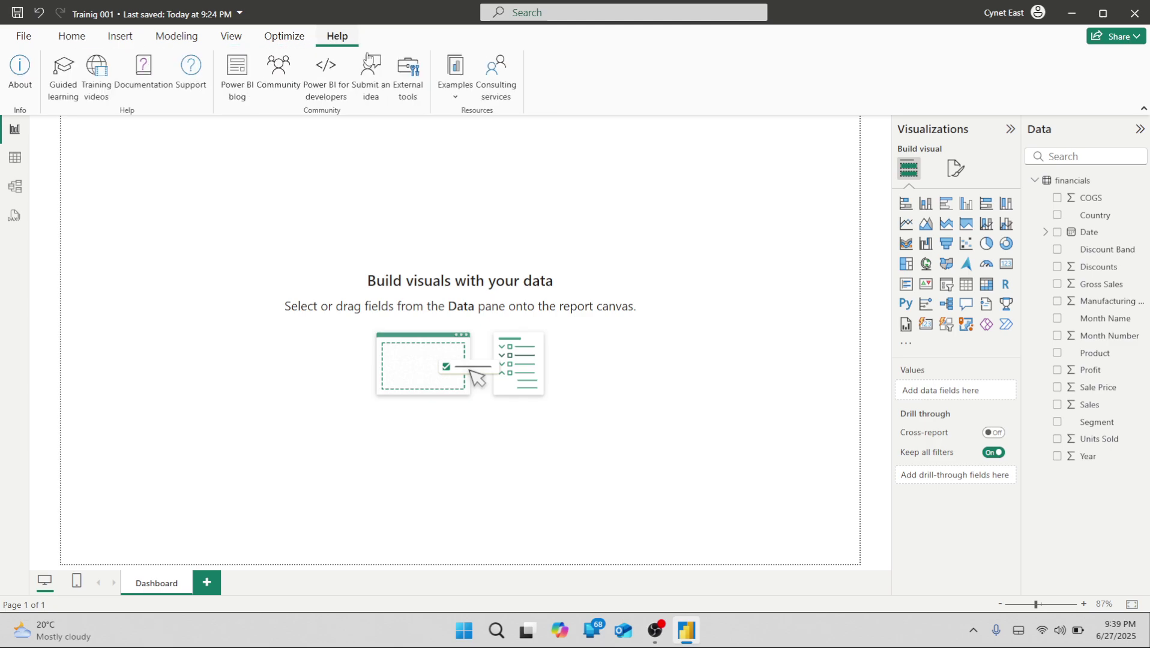
left_click(453, 106)
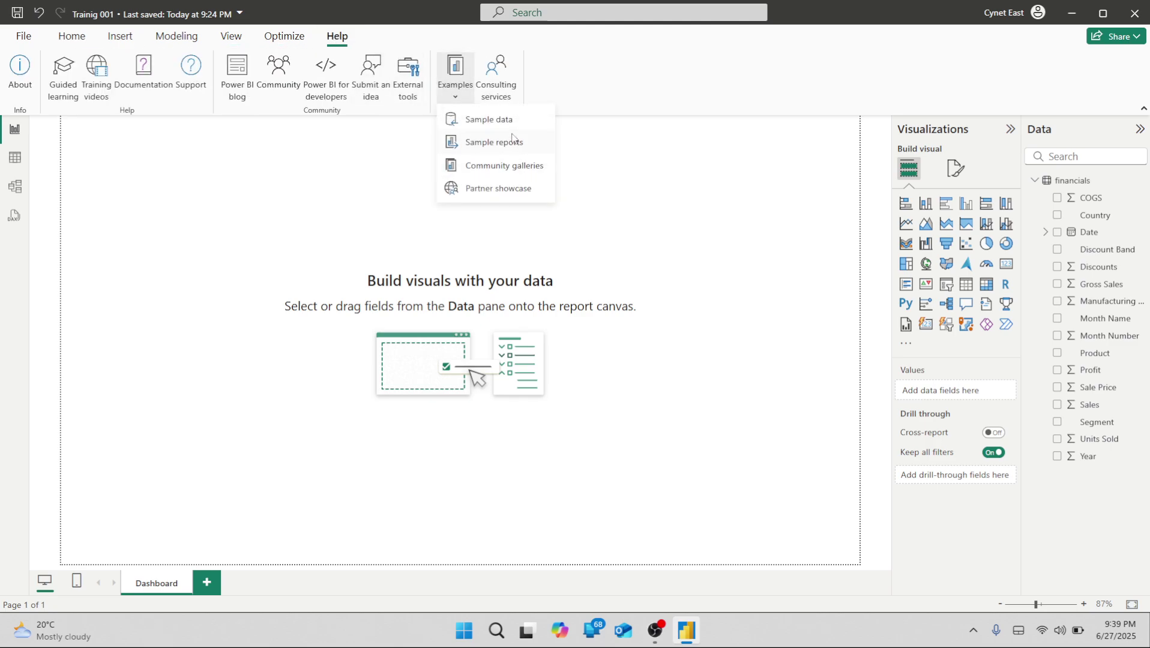
left_click(742, 338)
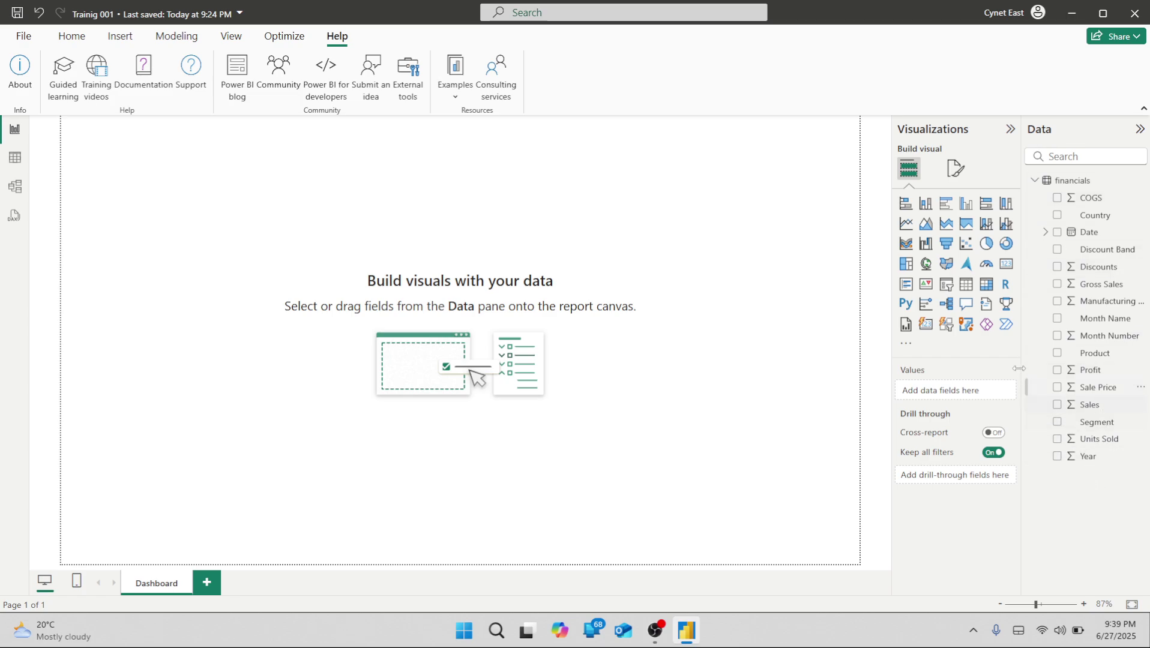
- Add an area chart to the Dashboard page and plot Profit on its Y-axis
left_click(927, 205)
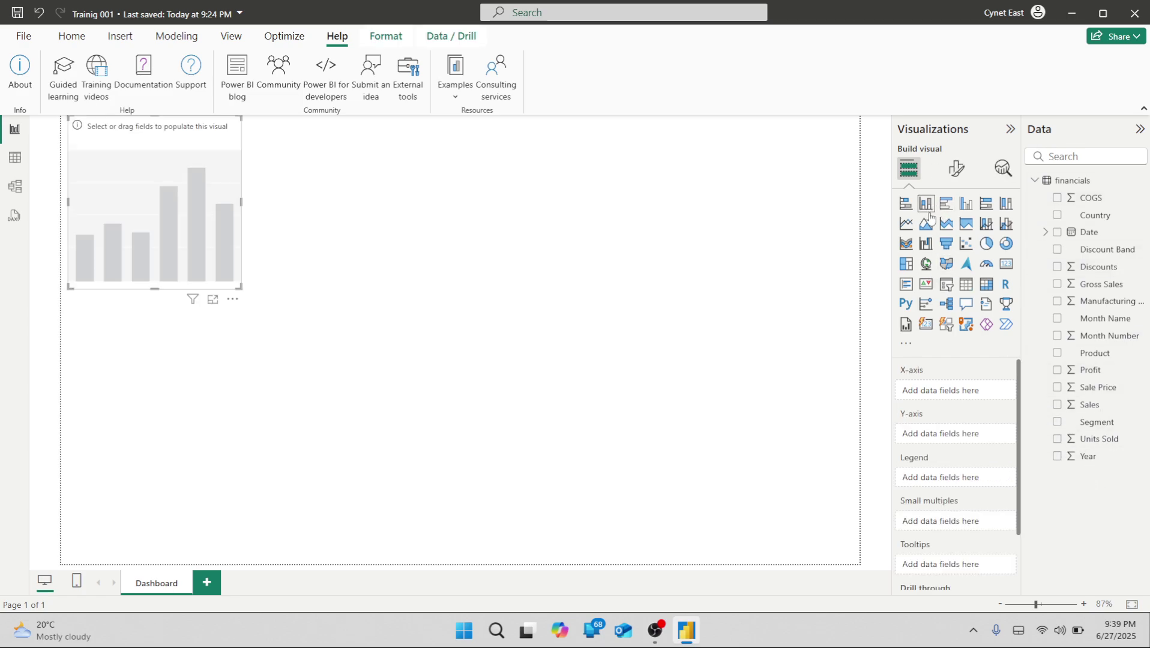
left_click(926, 224)
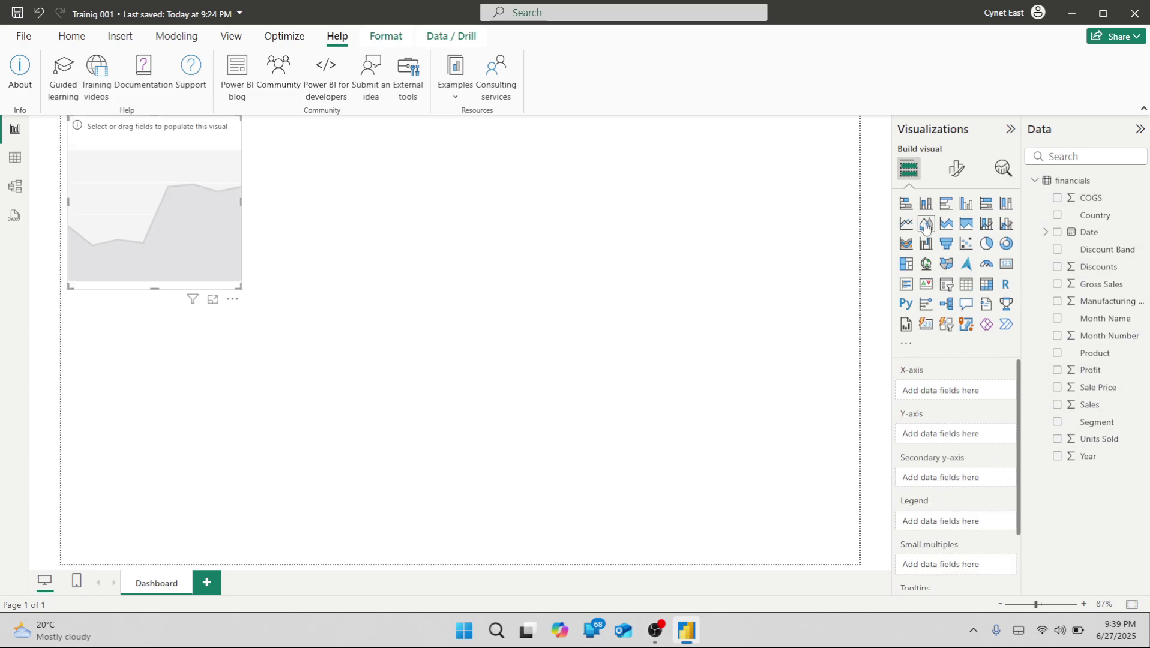
left_click(1058, 233)
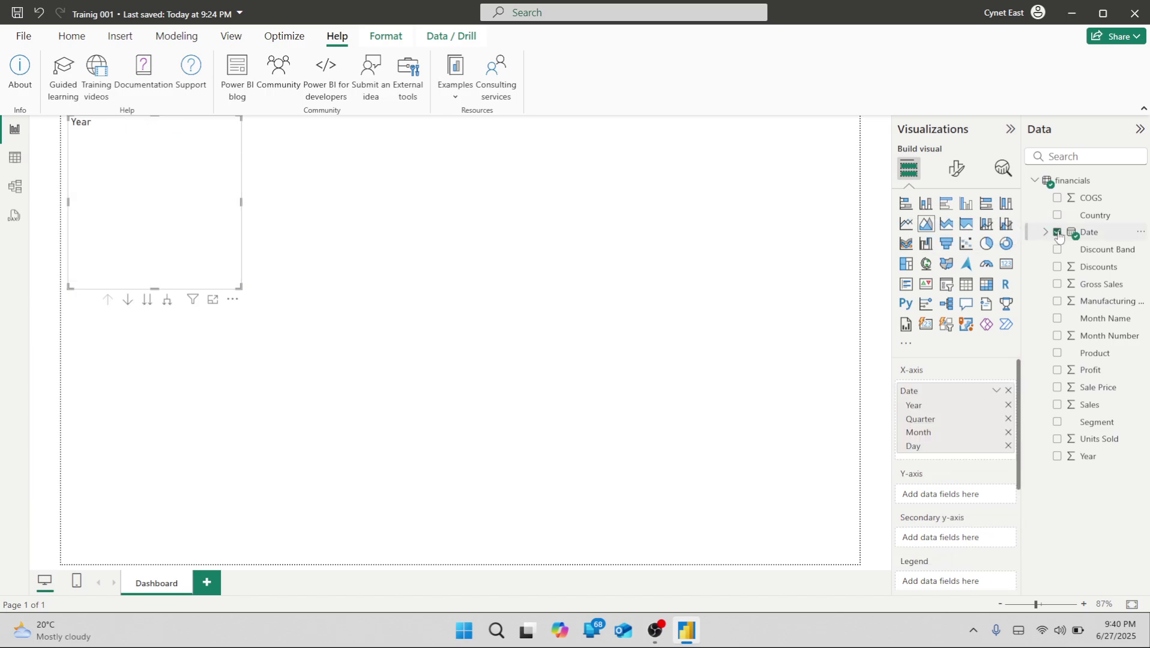
left_click(1057, 233)
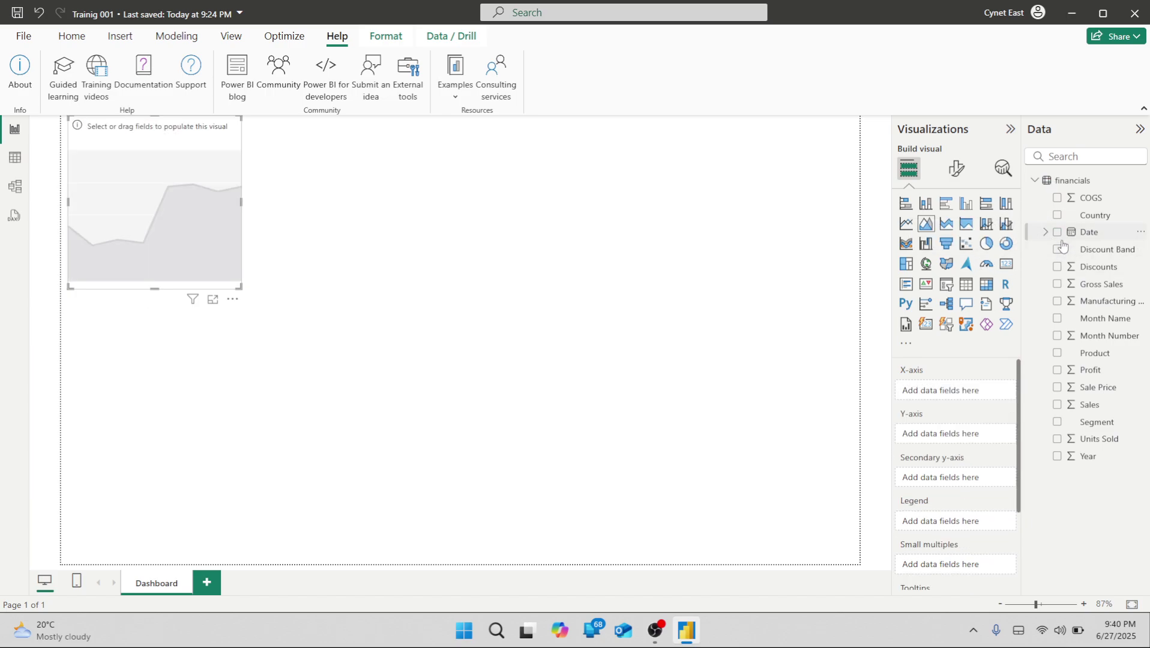
left_click(1058, 371)
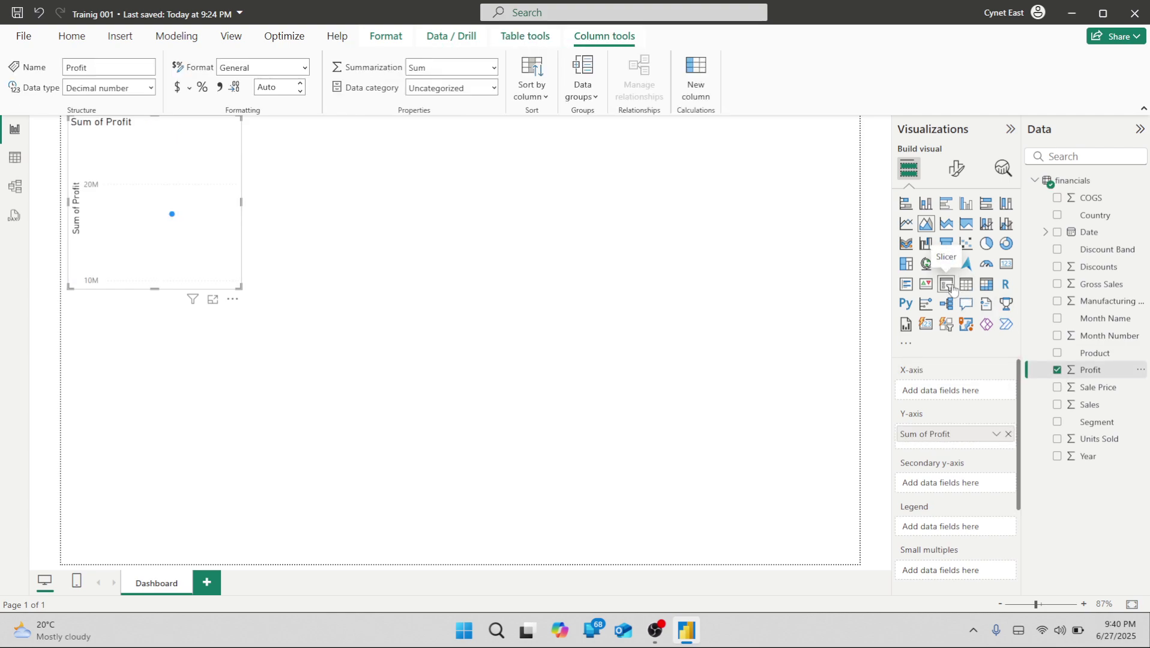
- Delete the Profit column from the financials table and remove the area chart from the Dashboard page
key("Delete")
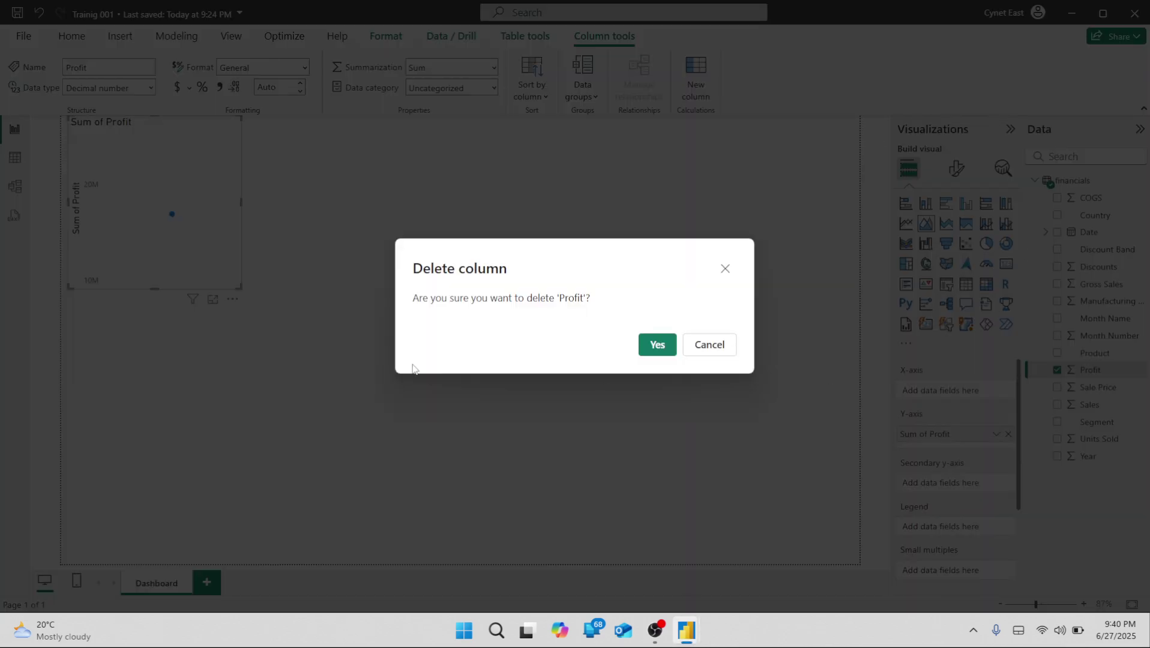
left_click(657, 345)
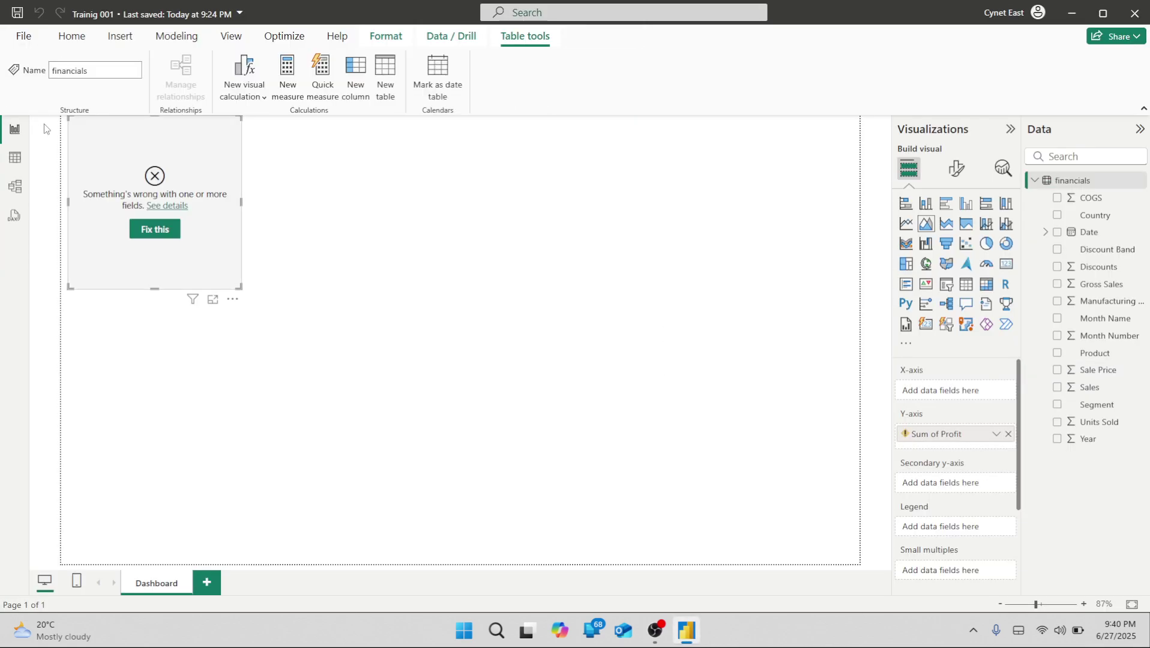
key("Delete")
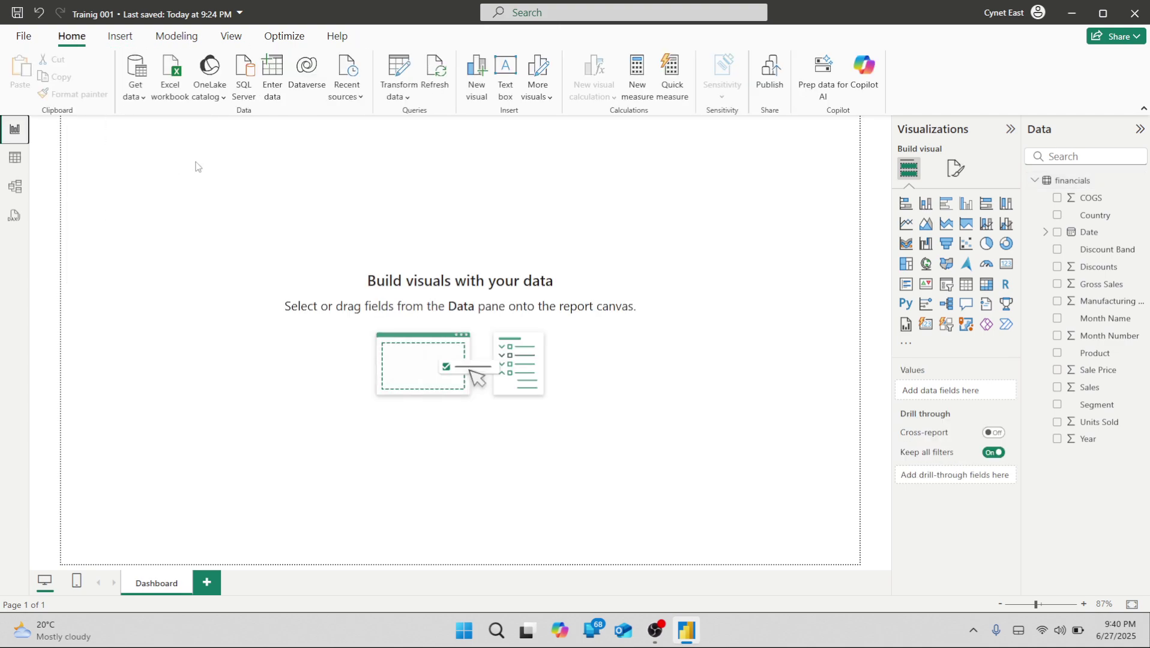
- View the version and session details of Power BI Desktop and close them
left_click(337, 36)
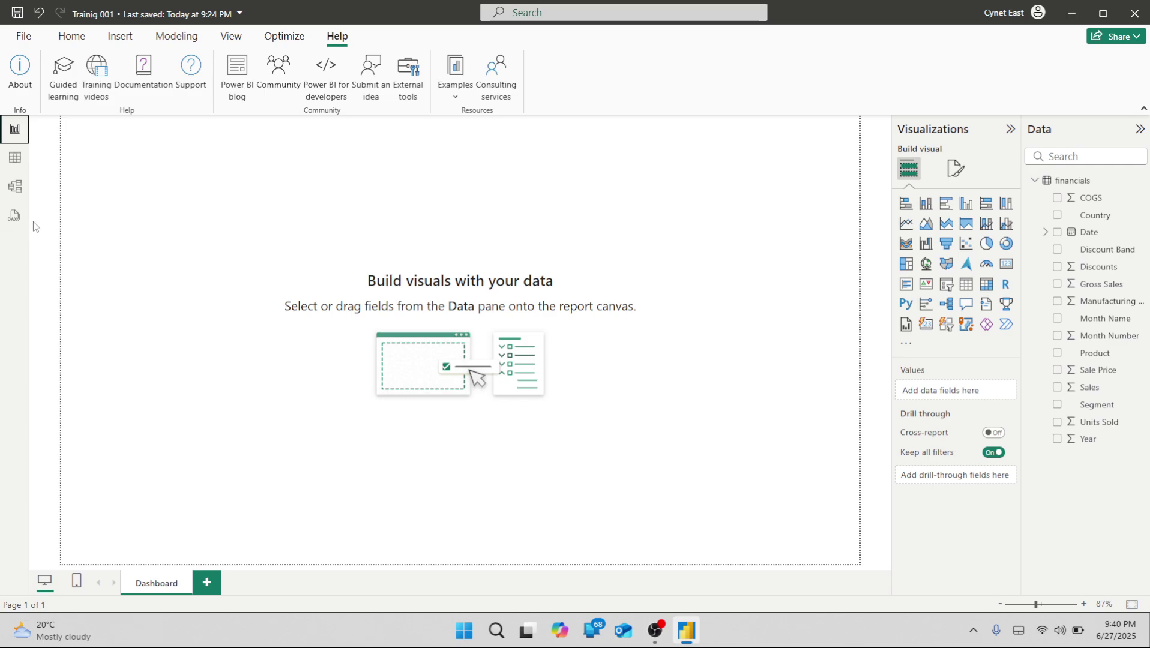
left_click(20, 72)
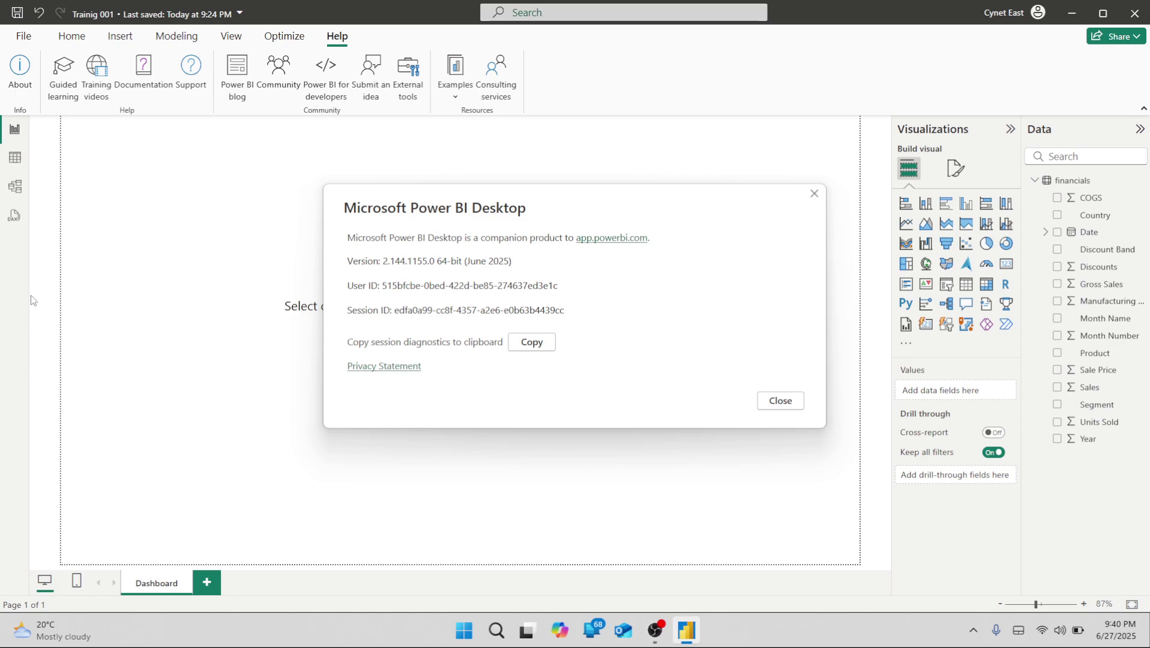
left_click(781, 401)
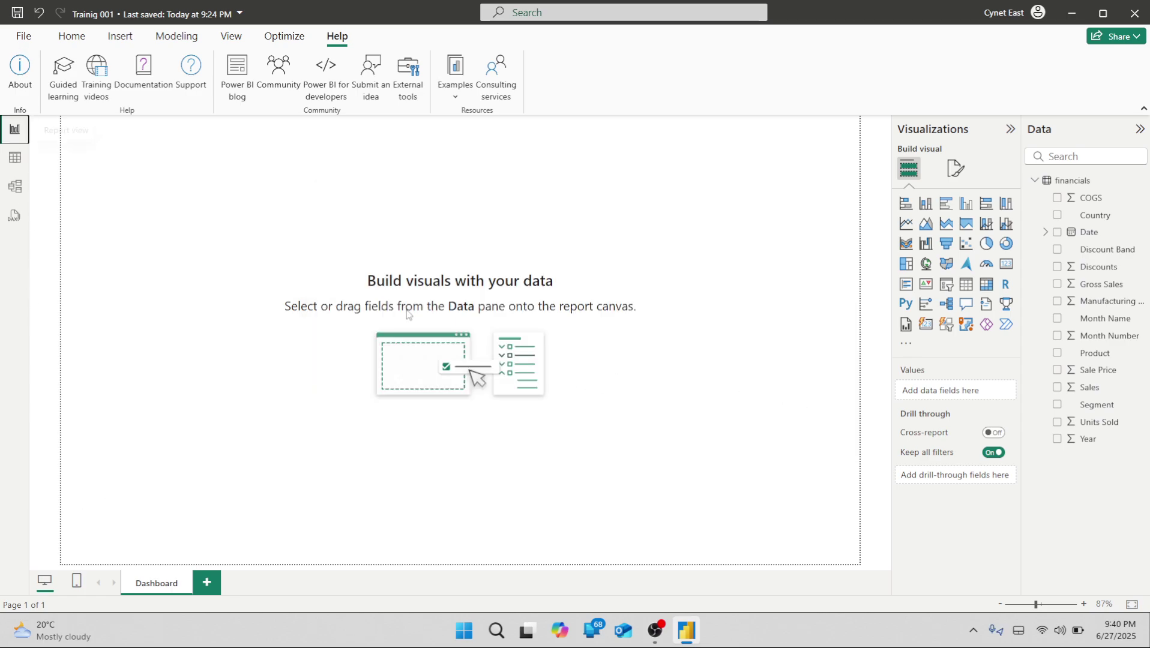
- Open Guided learning in the browser, look over the Power BI training page and collapse the Get started with Microsoft data analytics section
left_click(58, 73)
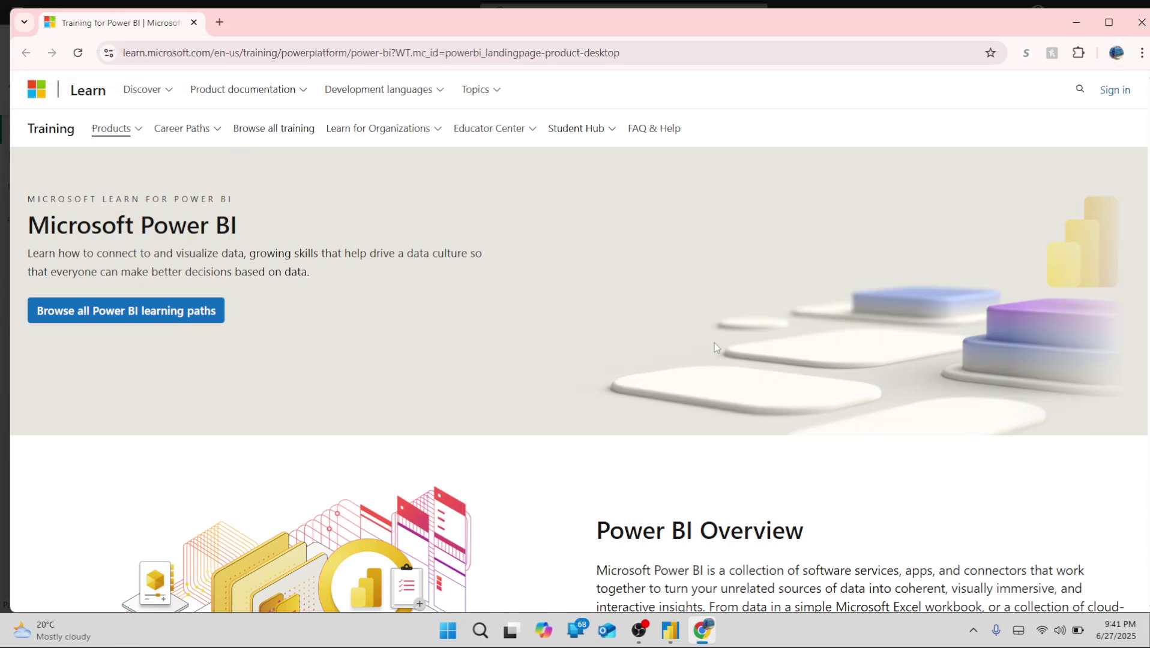
scroll(188, 289, "down", 13)
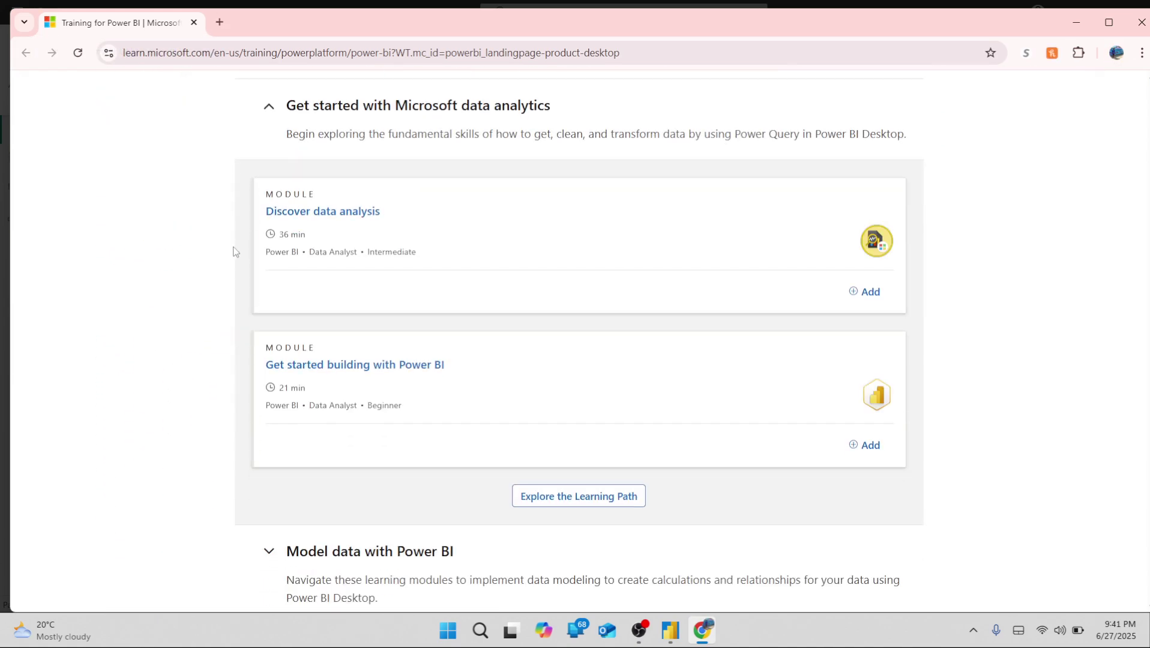
scroll(234, 252, "up", 1)
scroll(234, 252, "down", 5)
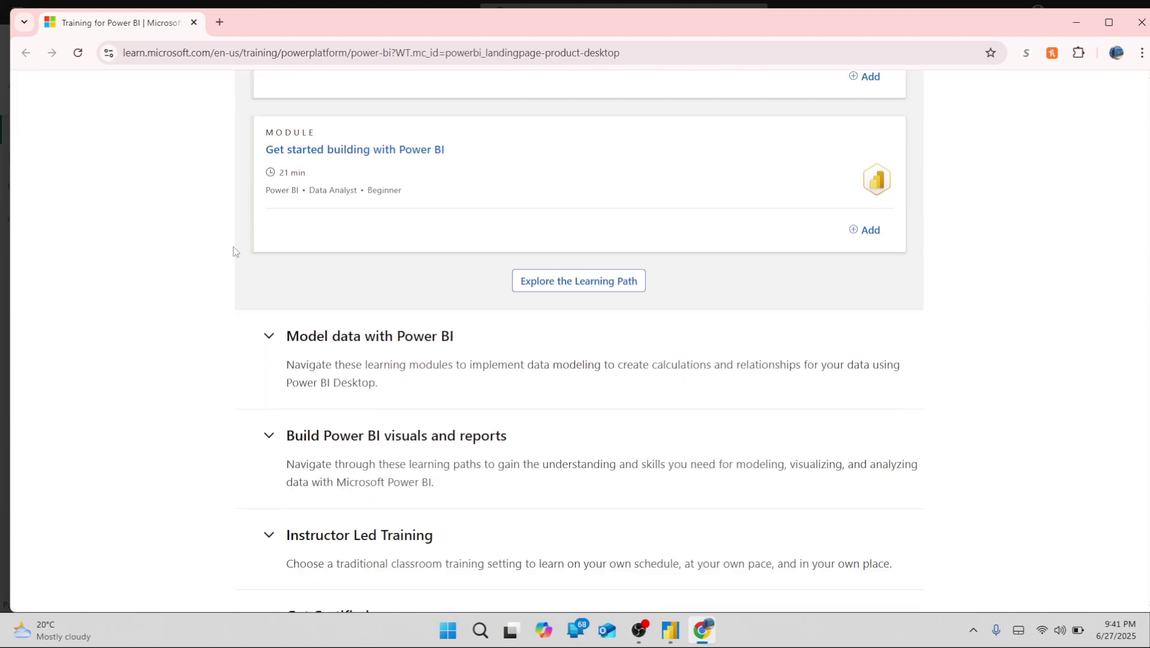
scroll(374, 224, "up", 5)
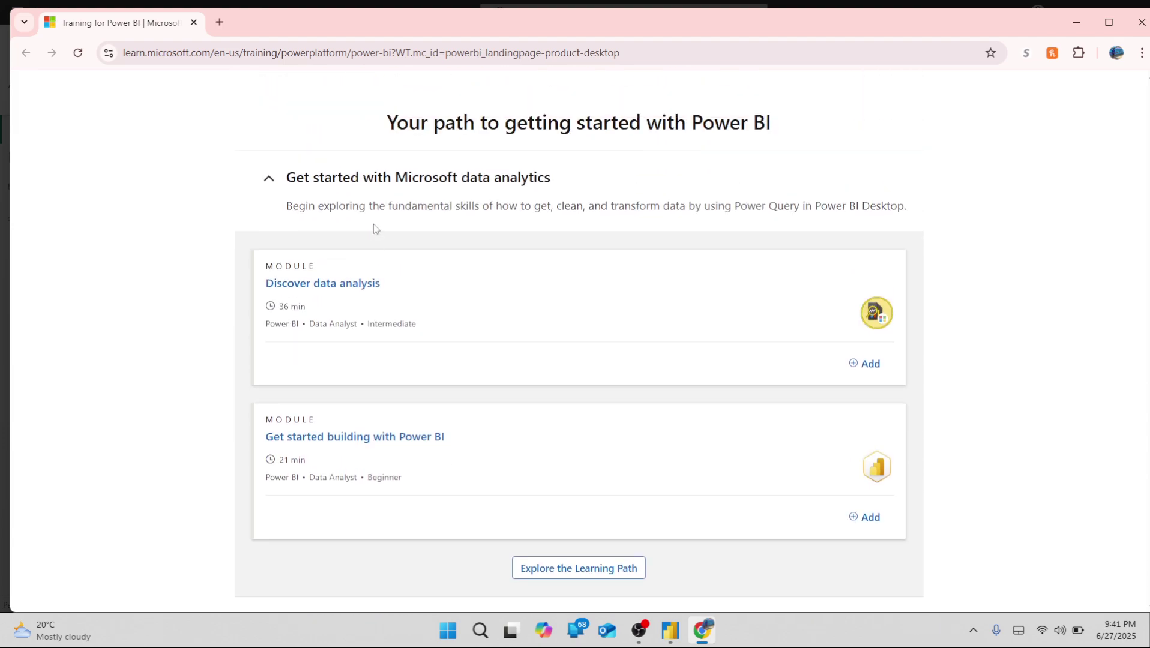
left_click(360, 196)
scroll(359, 196, "down", 7)
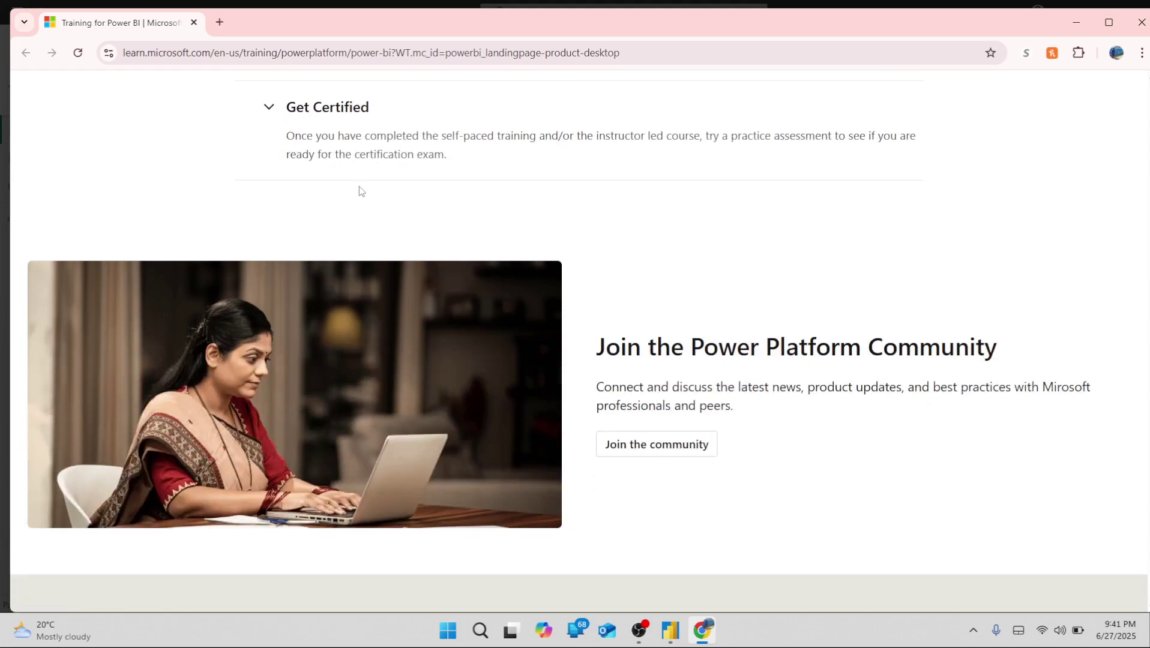
scroll(364, 183, "down", 1)
scroll(364, 183, "up", 9)
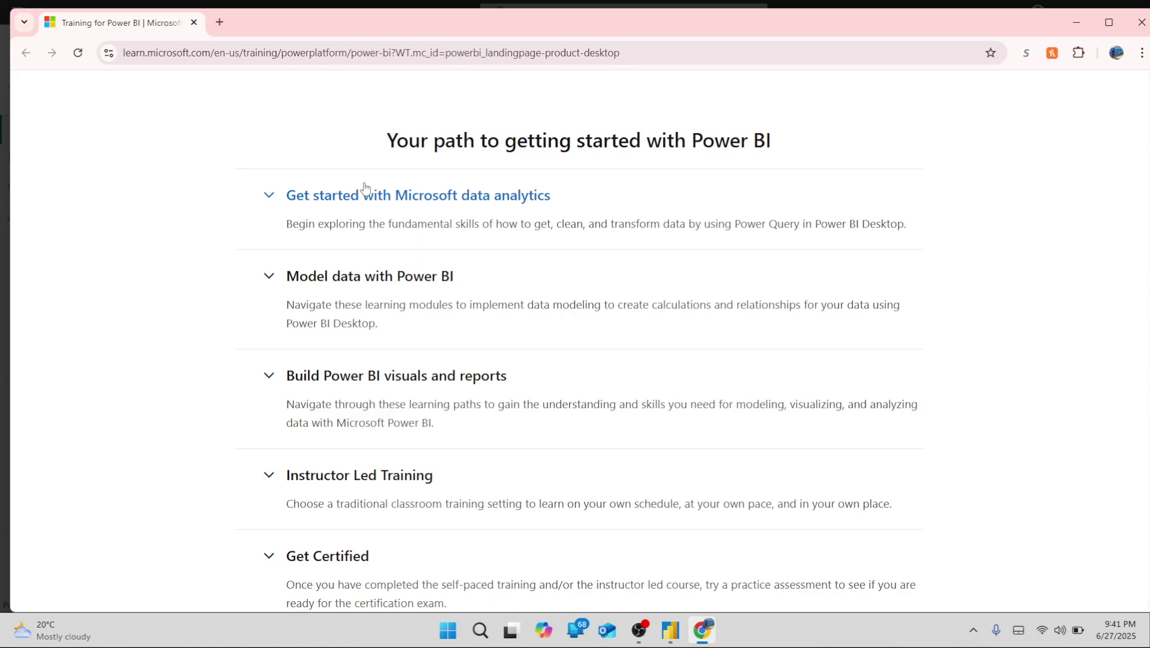
- Expand the Get started with Microsoft data analytics section and look through its modules and the other learning sections
left_click(304, 211)
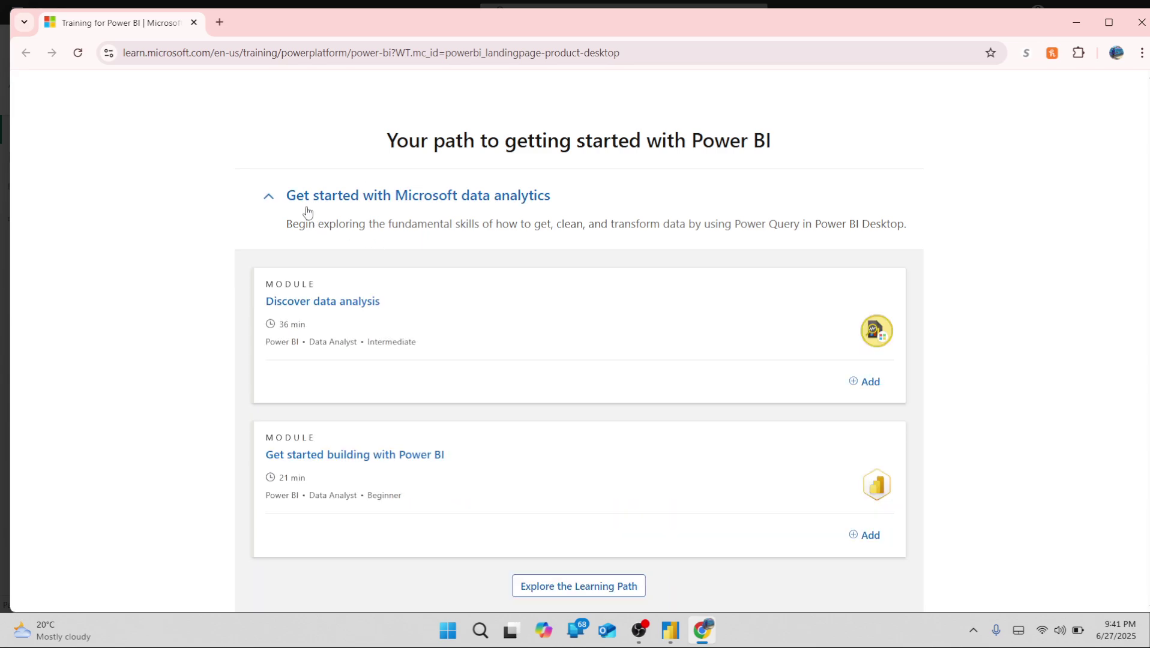
scroll(312, 222, "down", 5)
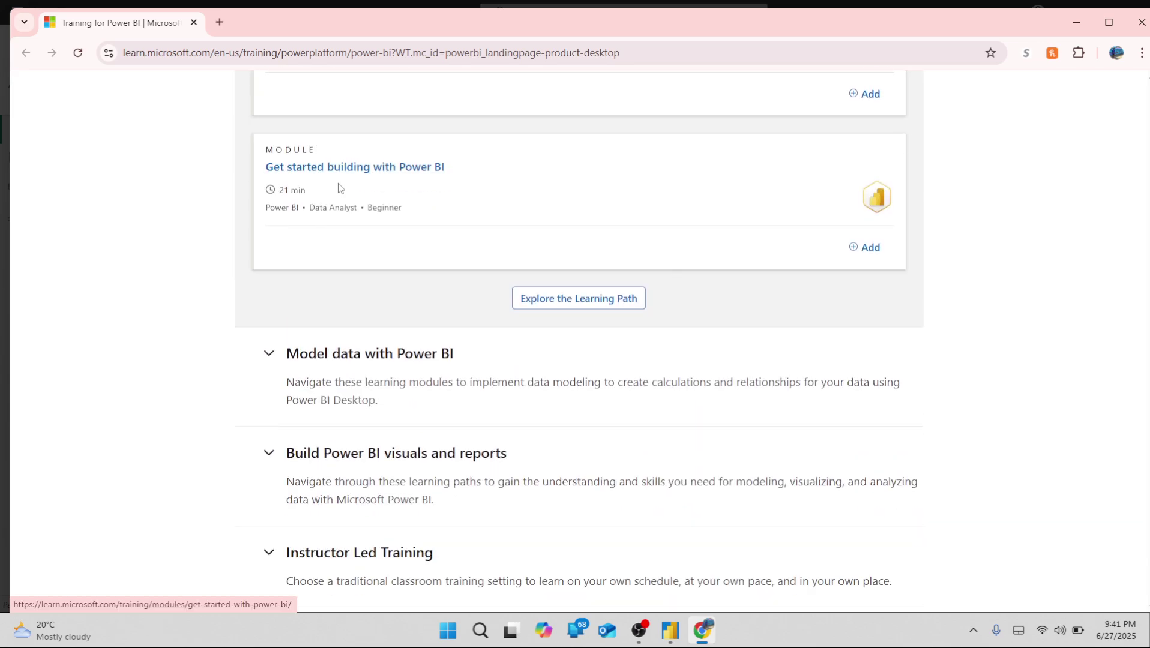
scroll(338, 183, "up", 1)
scroll(389, 250, "down", 2)
scroll(389, 250, "down", 6)
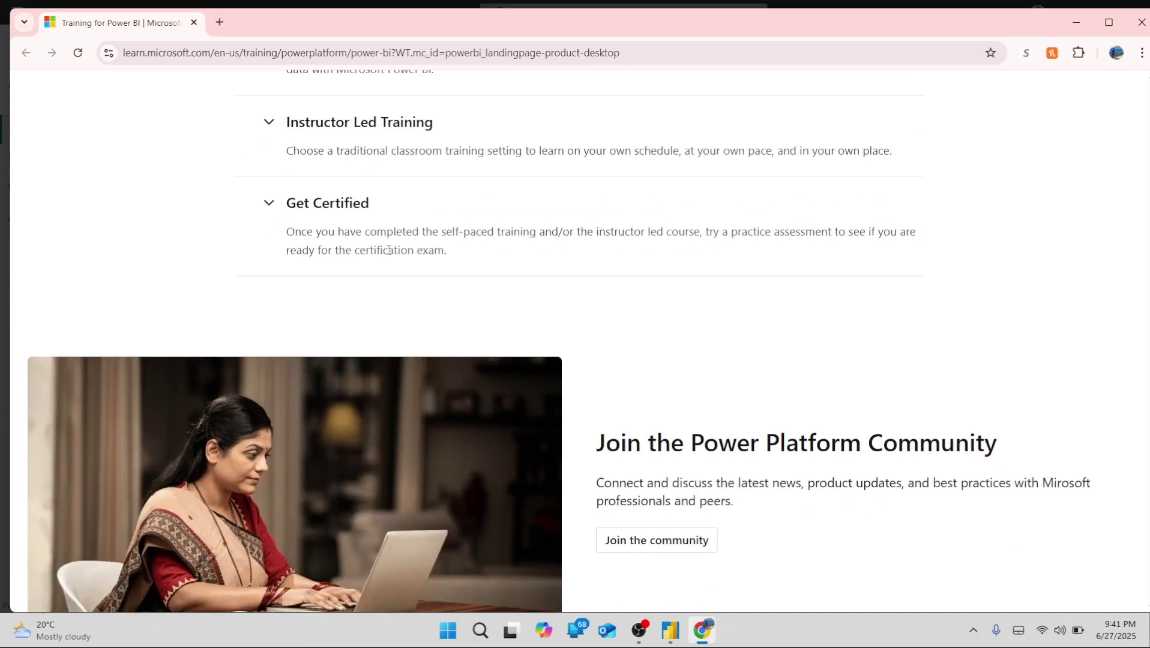
- Expand the Get Certified section and open the Power BI Data Analyst Associate certification page to view its overview
left_click(364, 203)
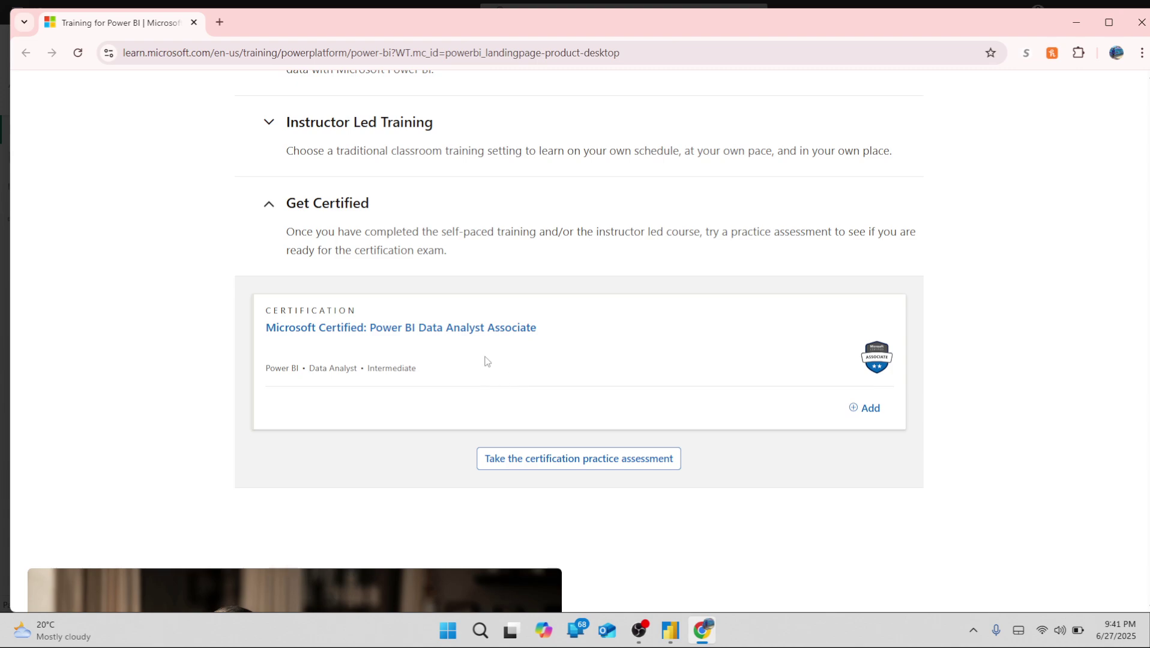
left_click(469, 334)
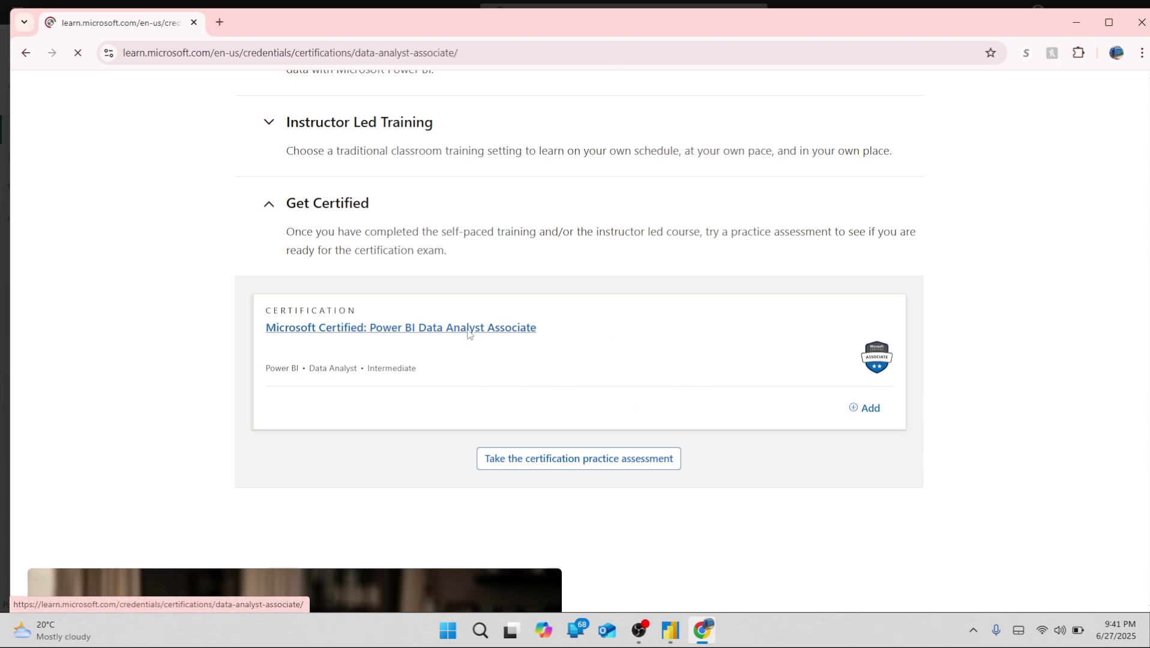
scroll(469, 333, "down", 4)
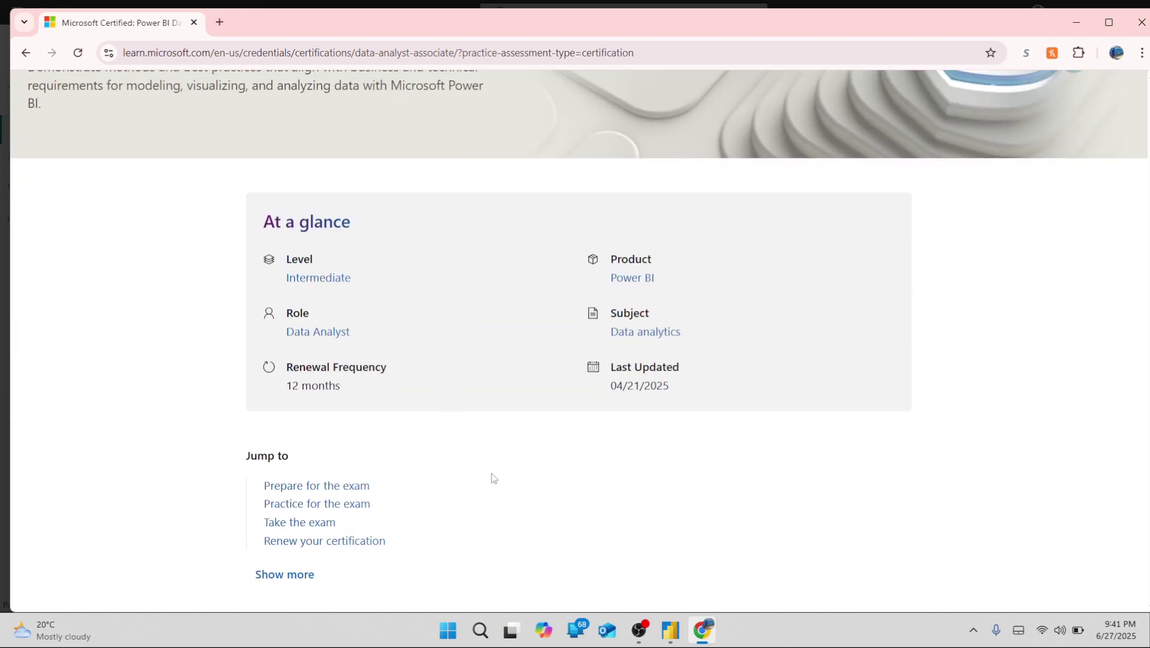
- Jump to the Take the exam section, review the exam policy, scheduling, renewal and certification resources, and return to the page overview
scroll(494, 478, "down", 2)
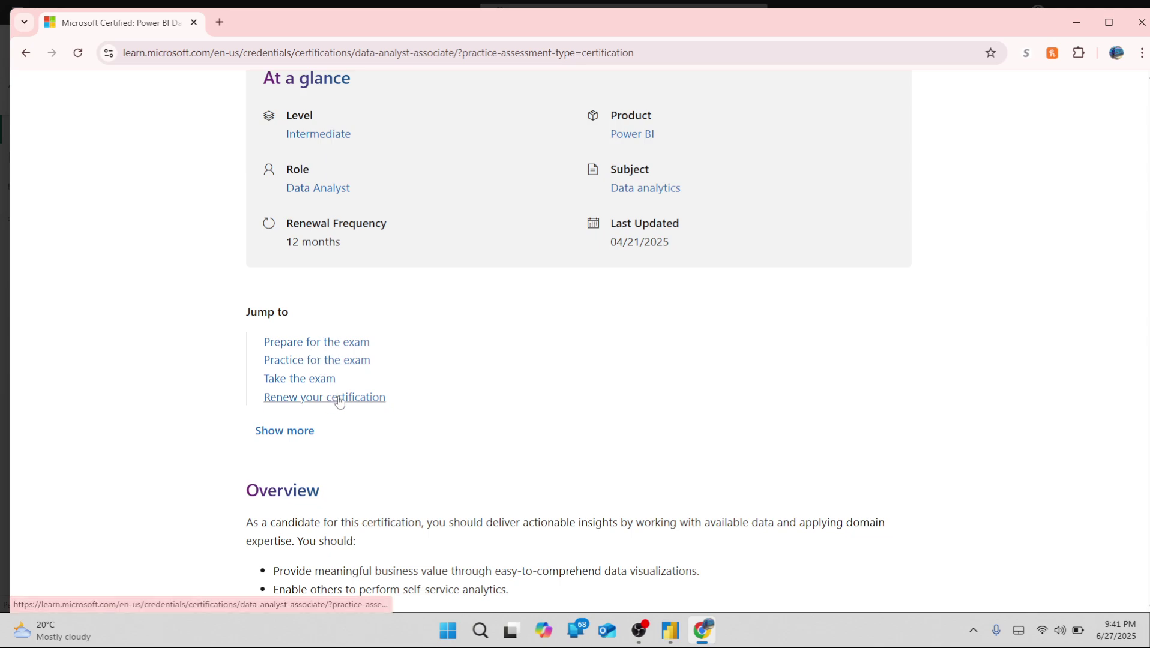
left_click(297, 380)
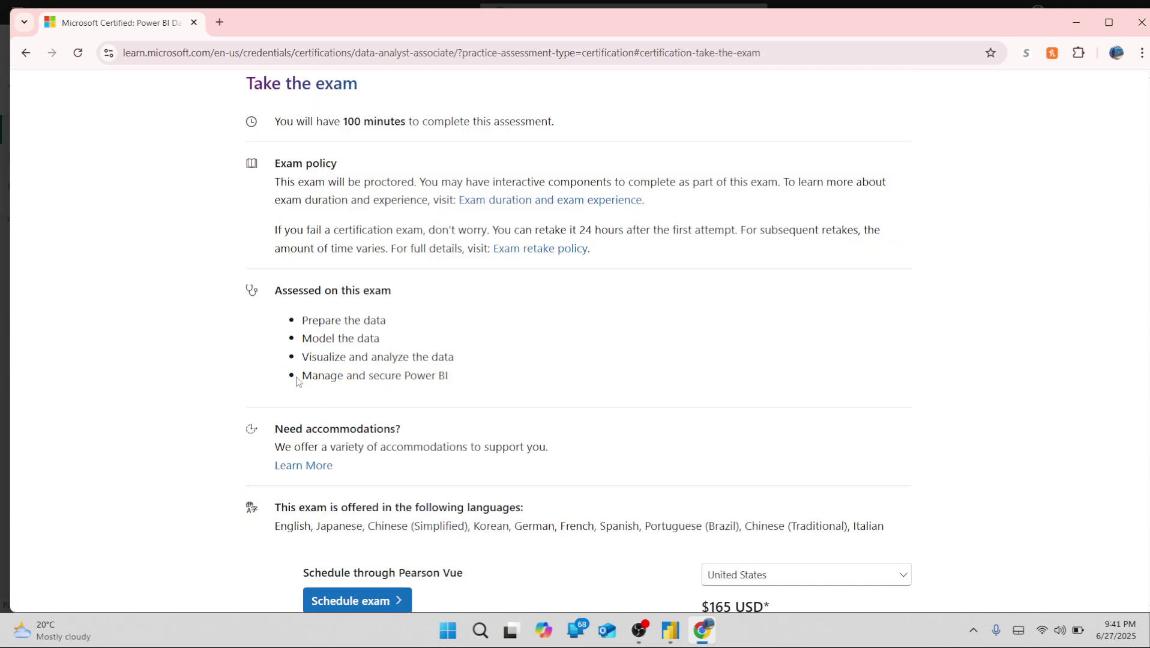
scroll(301, 382, "down", 2)
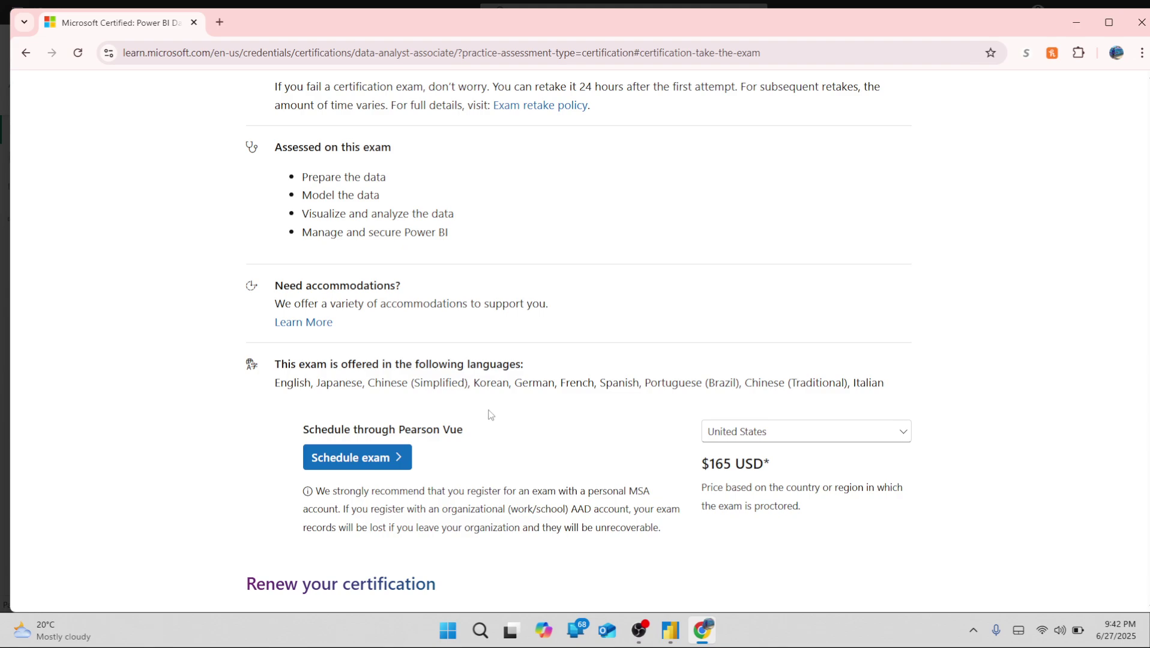
scroll(489, 414, "down", 1)
scroll(489, 413, "down", 1)
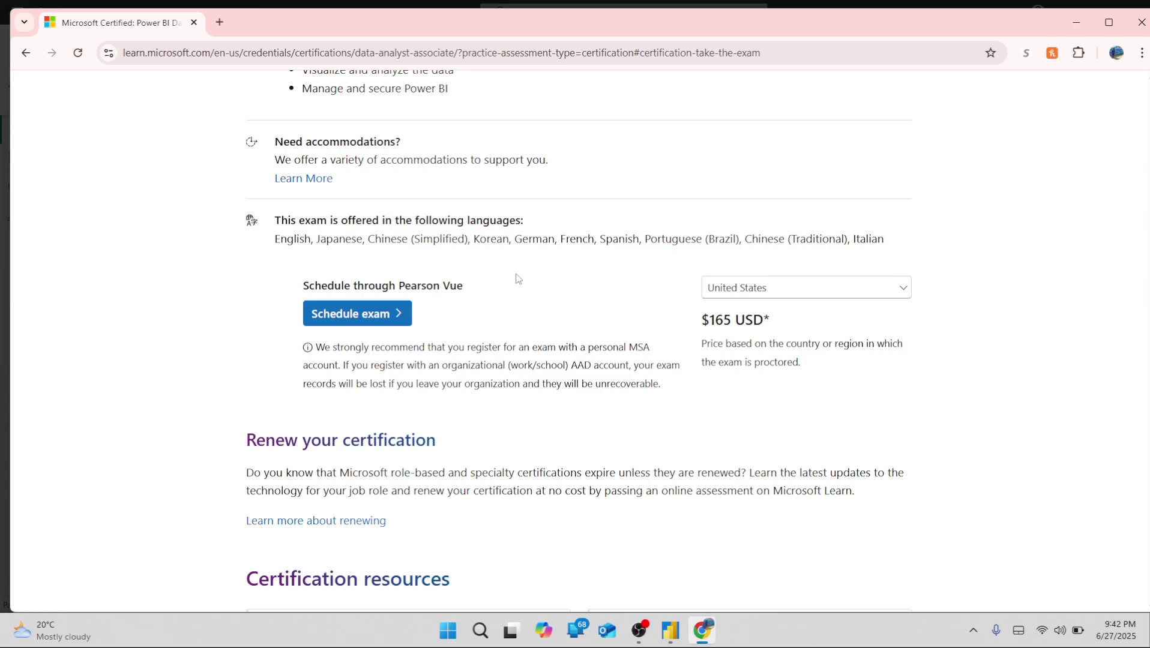
scroll(500, 307, "down", 3)
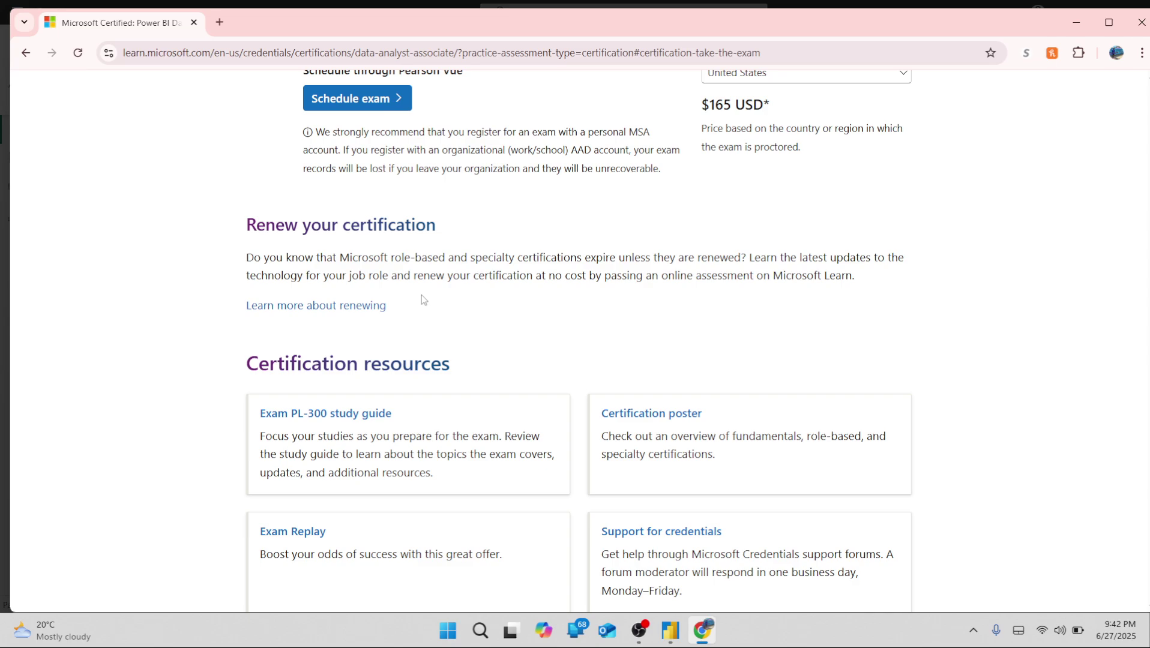
left_click(25, 54)
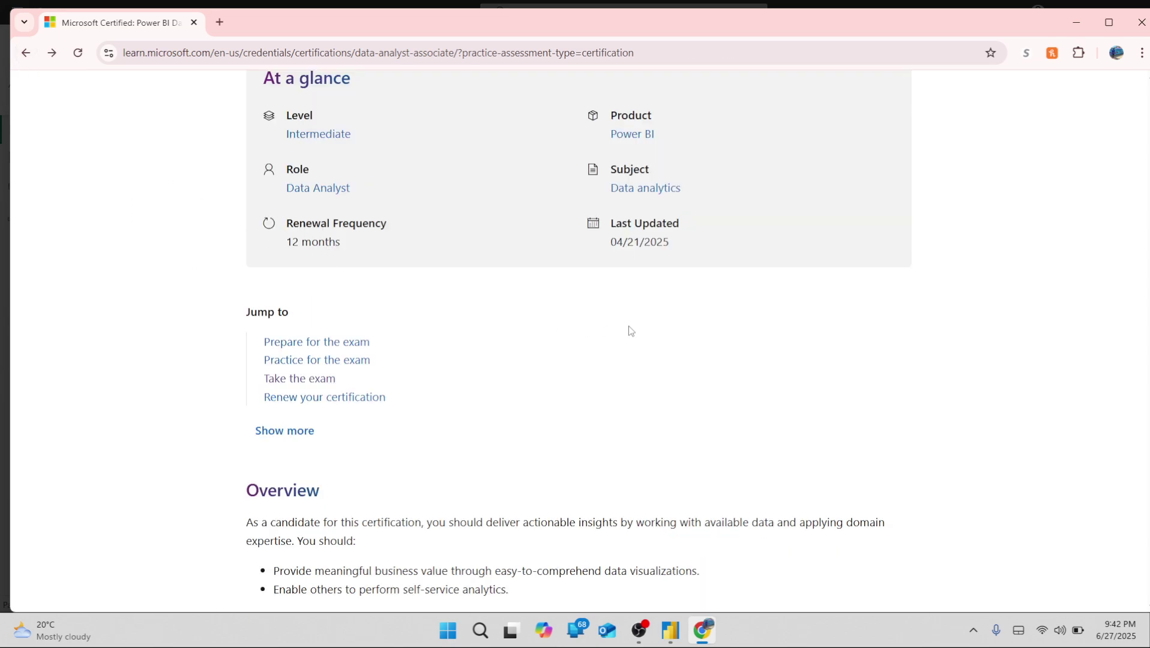
scroll(628, 326, "up", 5)
- Switch to Power BI Desktop, open Training videos in the browser, mute the featured video and look over the Microsoft Power BI channel home
key("alt+Tab")
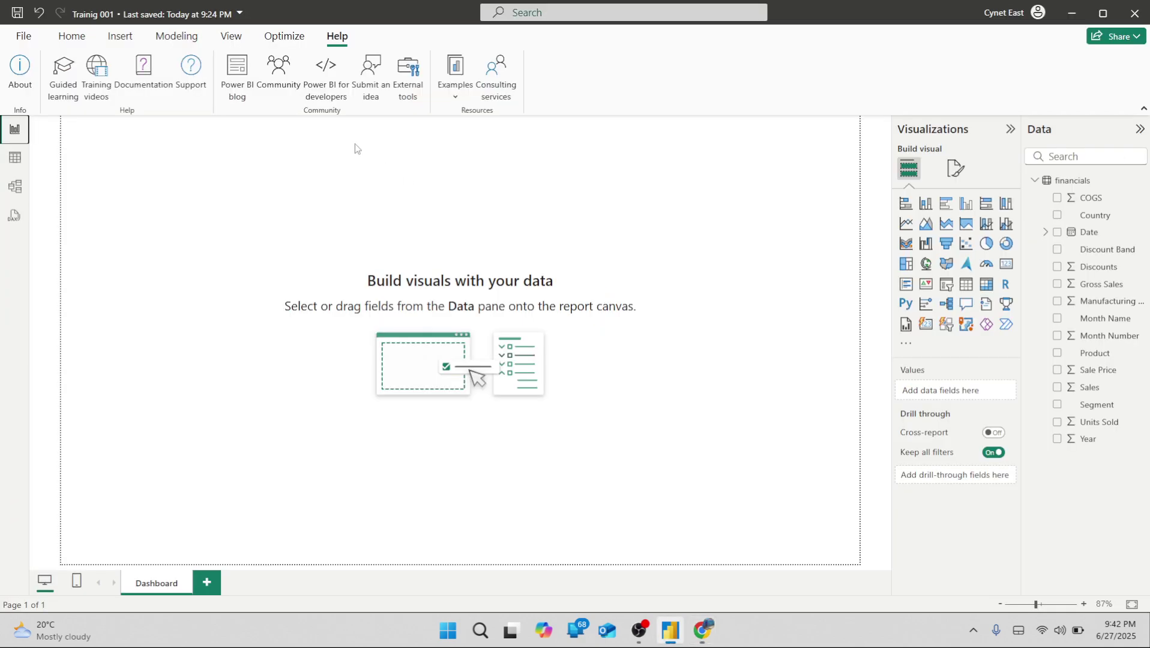
left_click(93, 77)
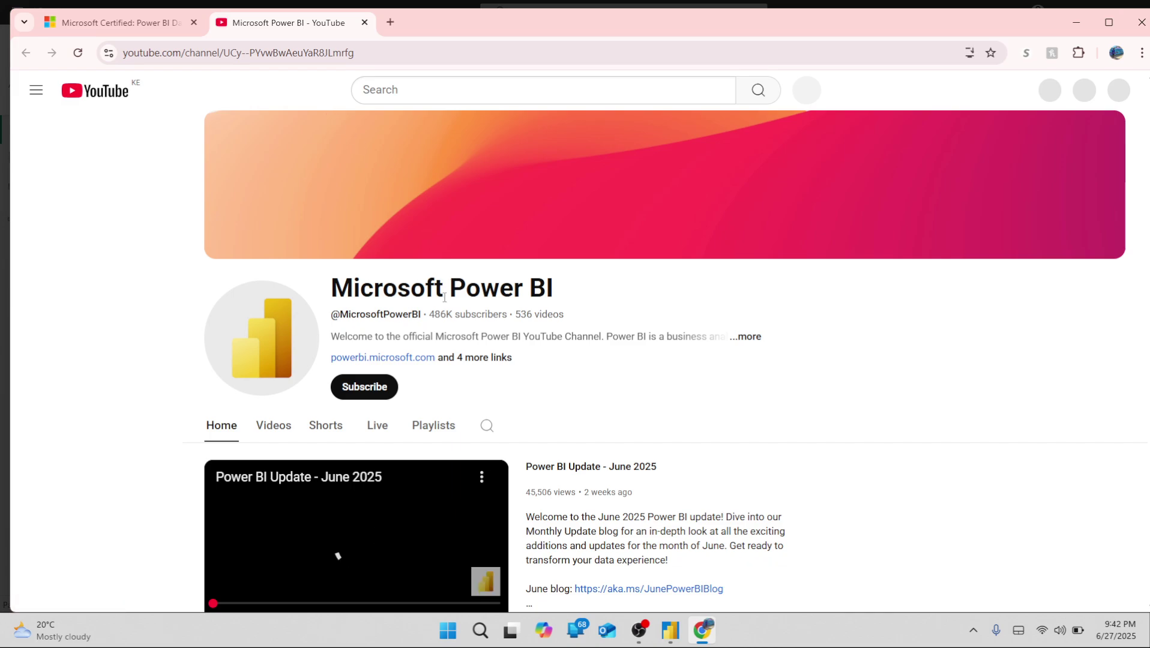
scroll(293, 500, "down", 2)
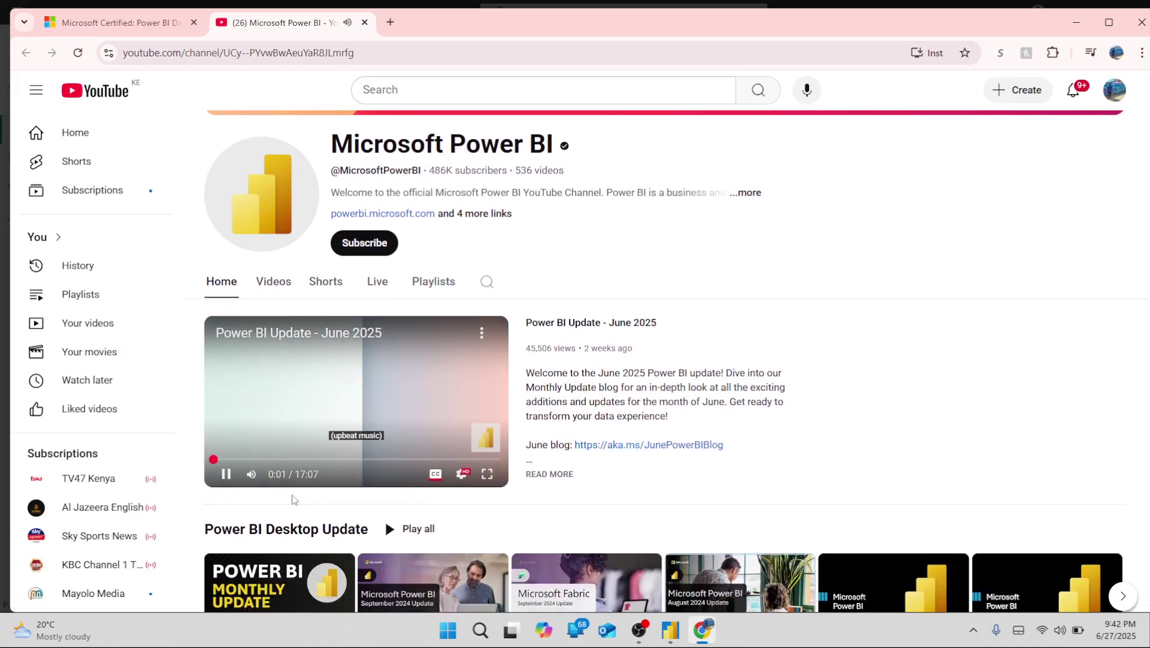
left_click(253, 475)
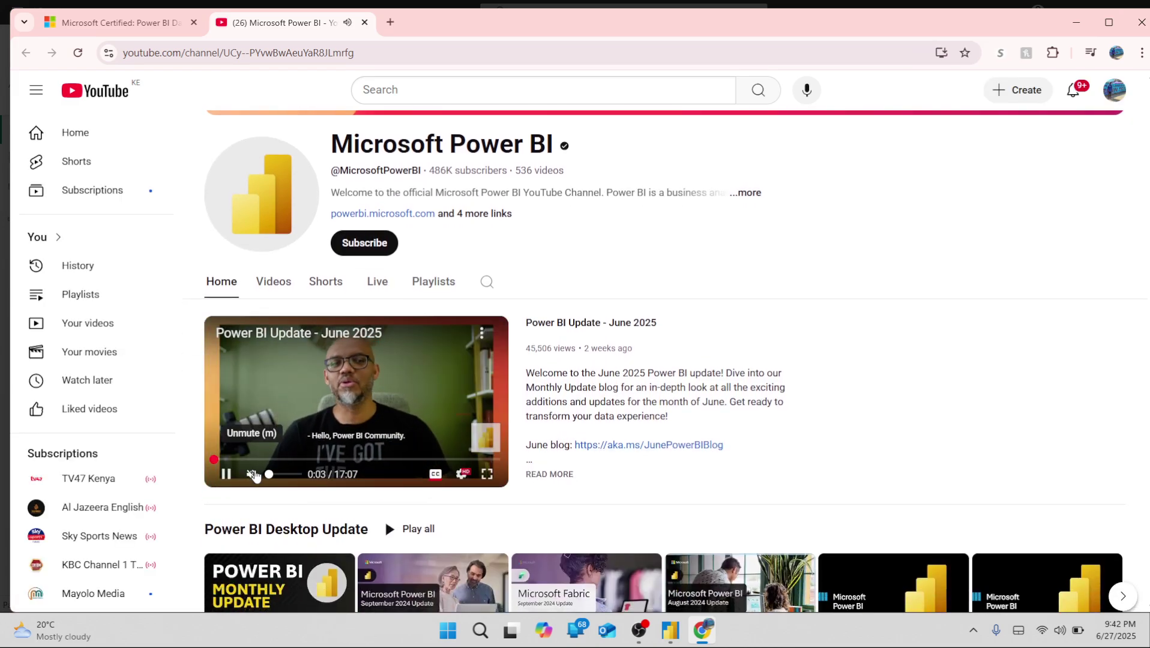
scroll(575, 272, "up", 1)
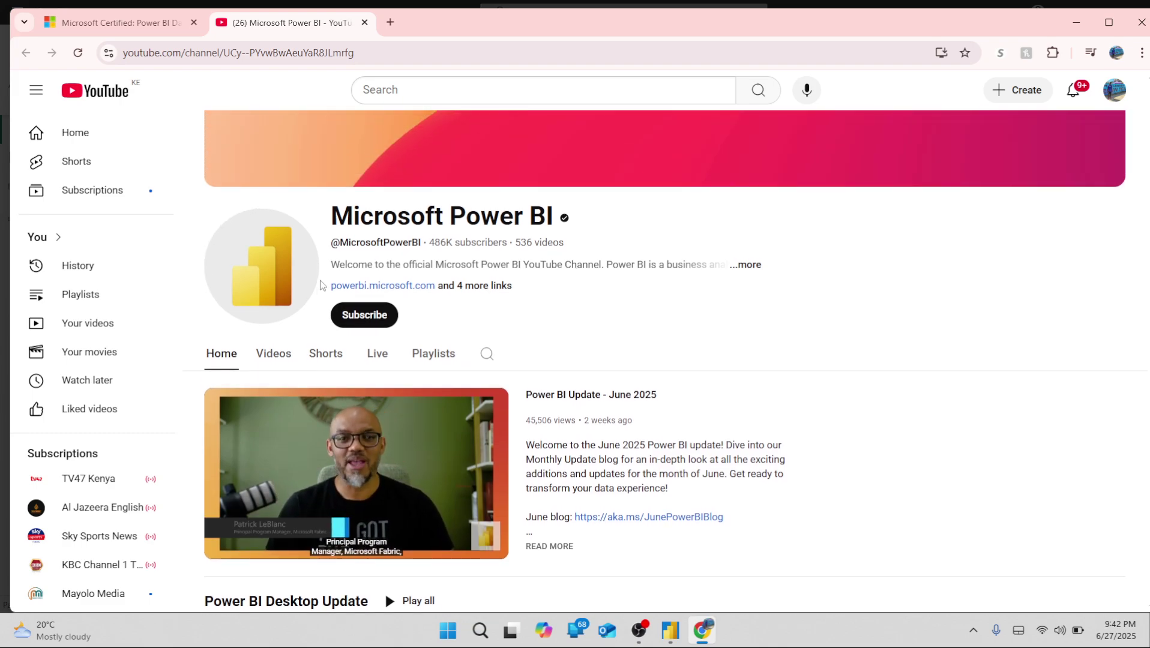
scroll(456, 289, "down", 2)
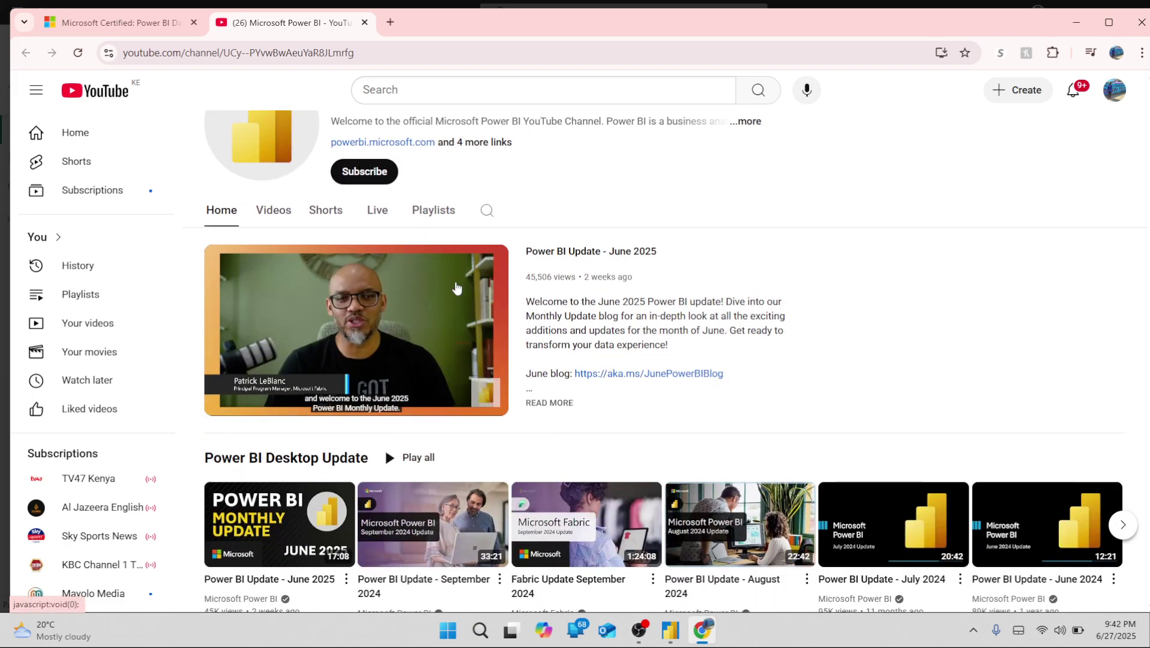
scroll(456, 289, "up", 1)
- Open the channel's Videos list and look through the latest 2025 updates and demos
left_click(275, 287)
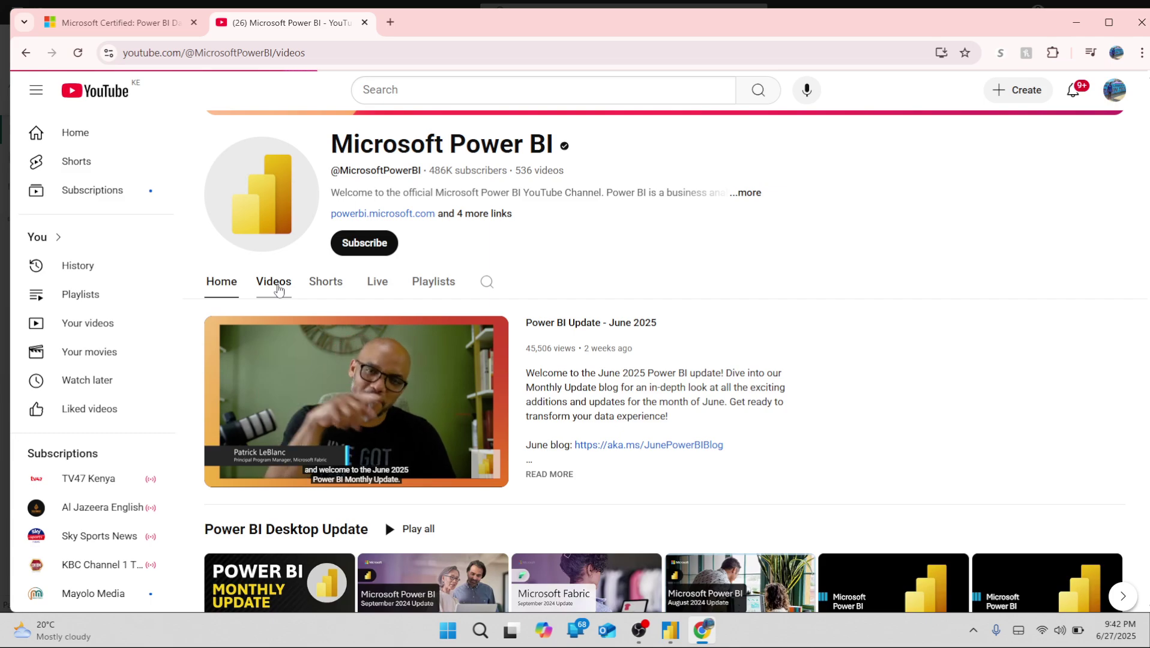
scroll(310, 301, "down", 1)
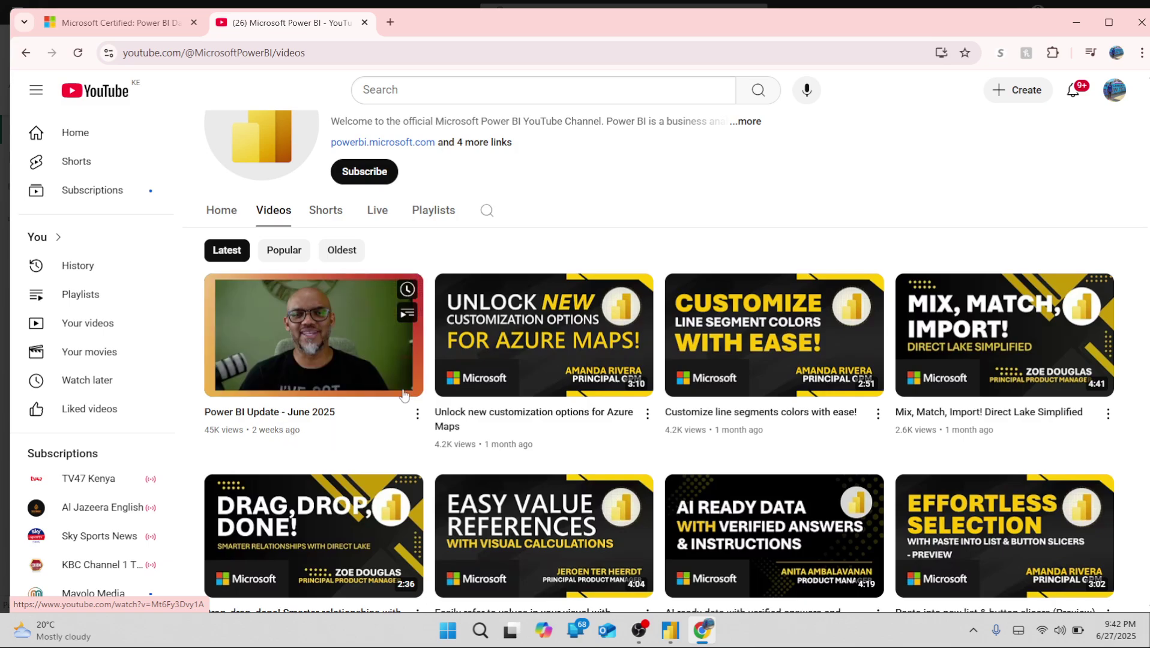
scroll(274, 336, "down", 1)
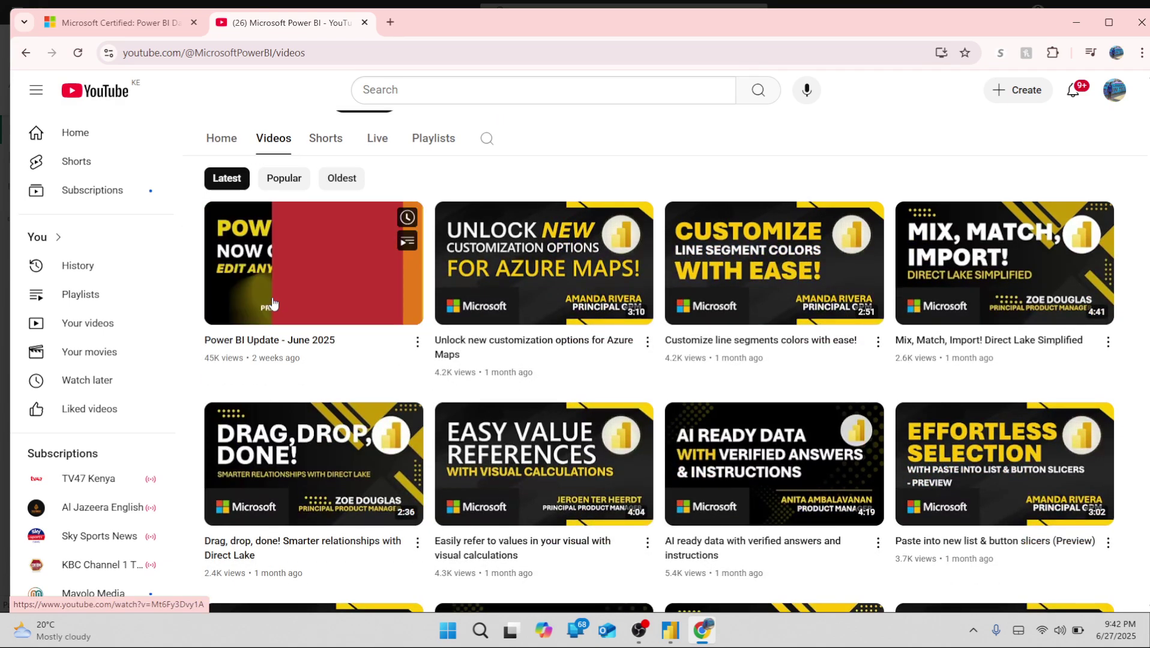
scroll(291, 324, "up", 1)
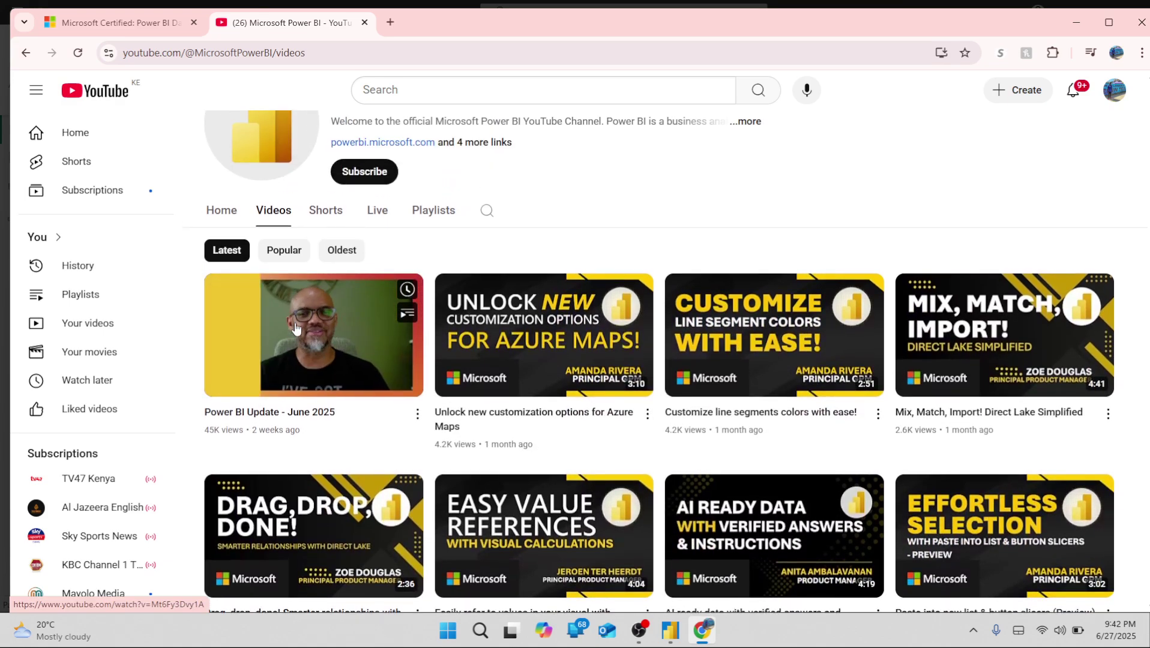
scroll(296, 467, "down", 1)
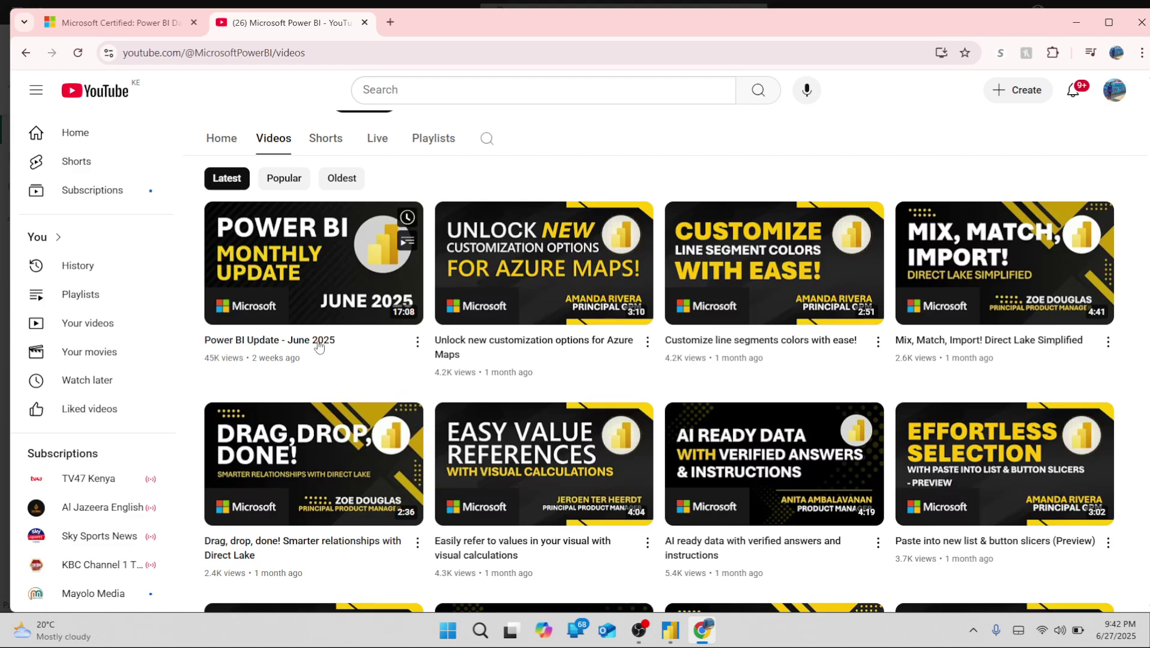
scroll(602, 362, "down", 2)
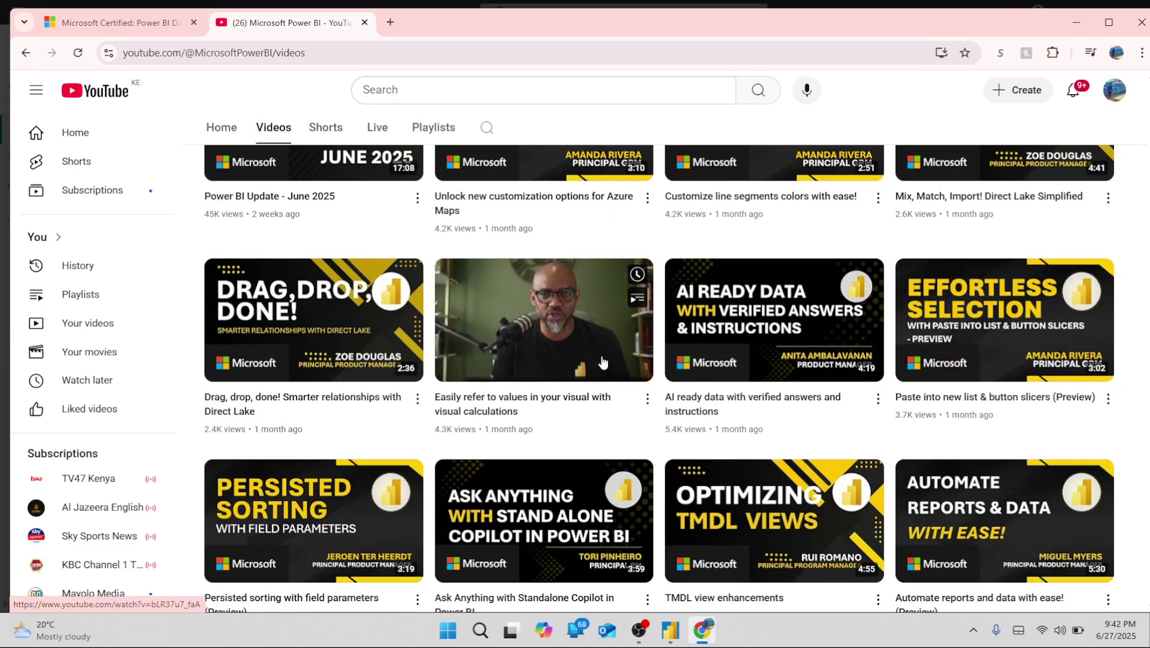
scroll(602, 362, "down", 1)
scroll(602, 362, "down", 4)
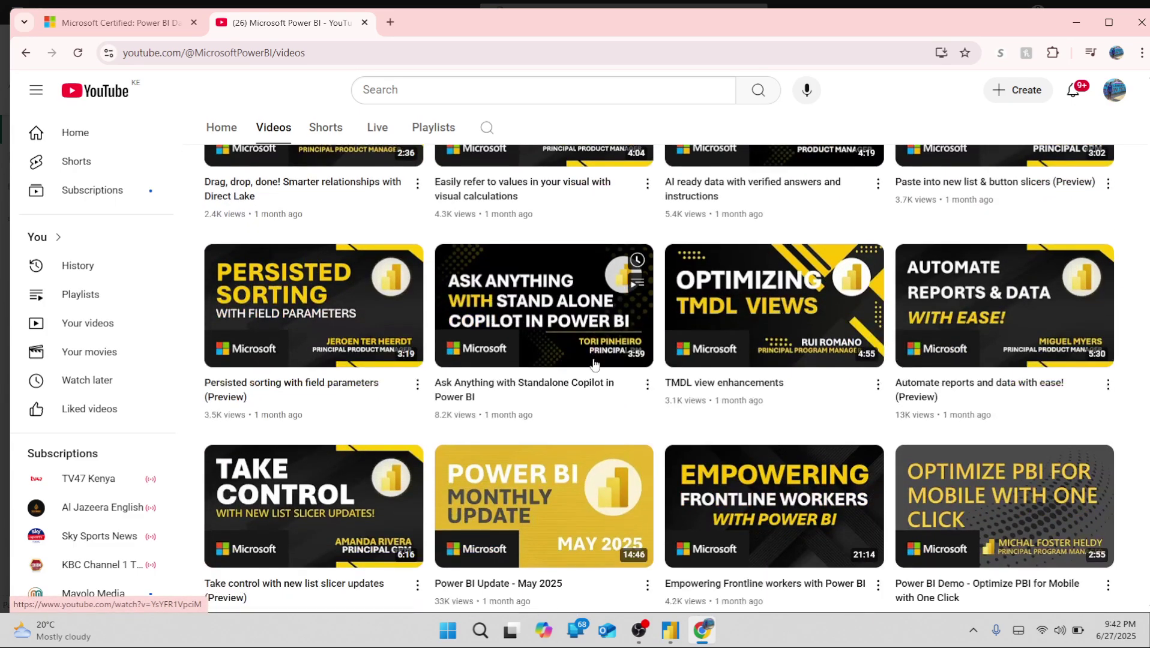
scroll(594, 359, "down", 2)
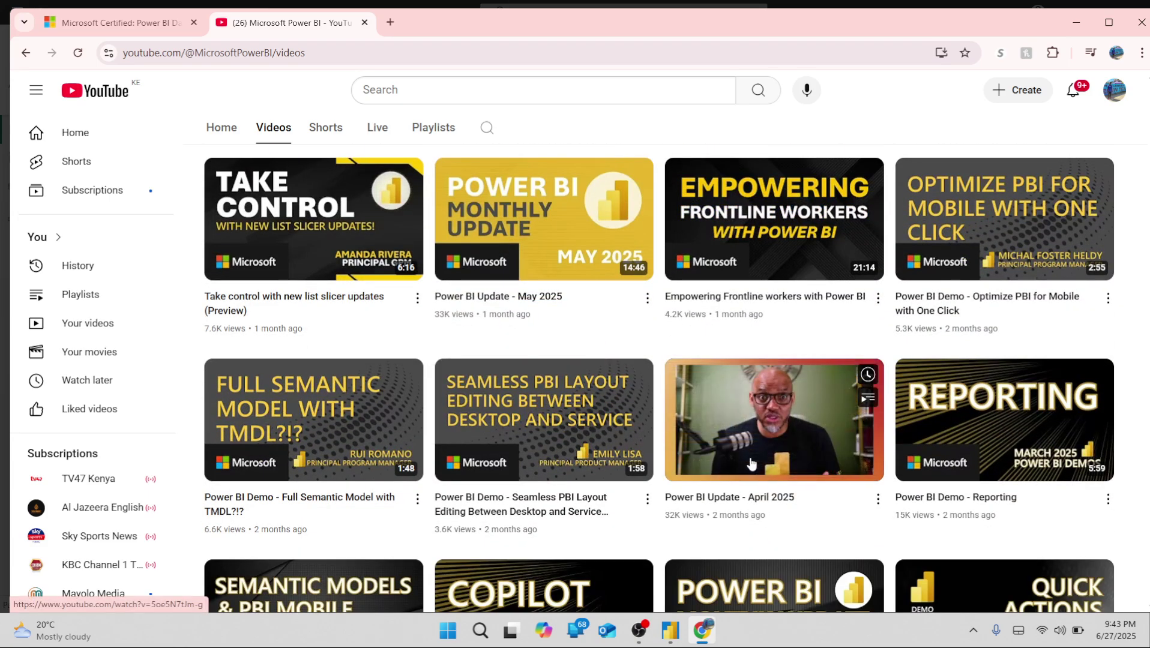
scroll(549, 261, "up", 4)
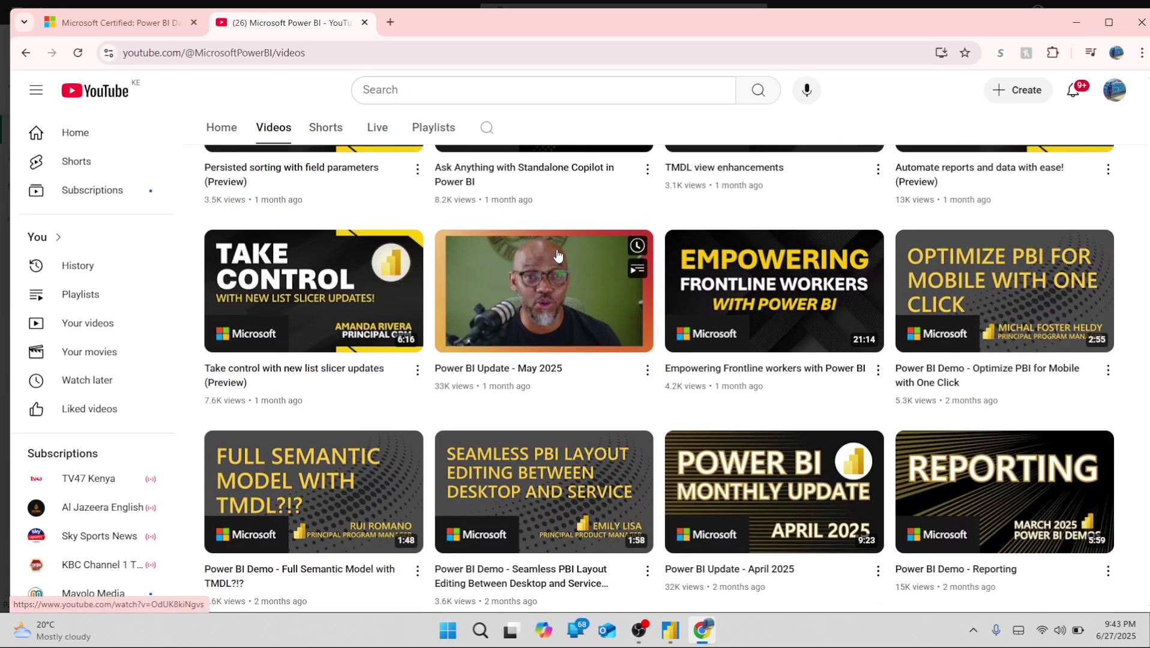
- Look through the older Power BI and Fabric monthly update videos back to 2023 and return to the latest ones
scroll(558, 256, "down", 8)
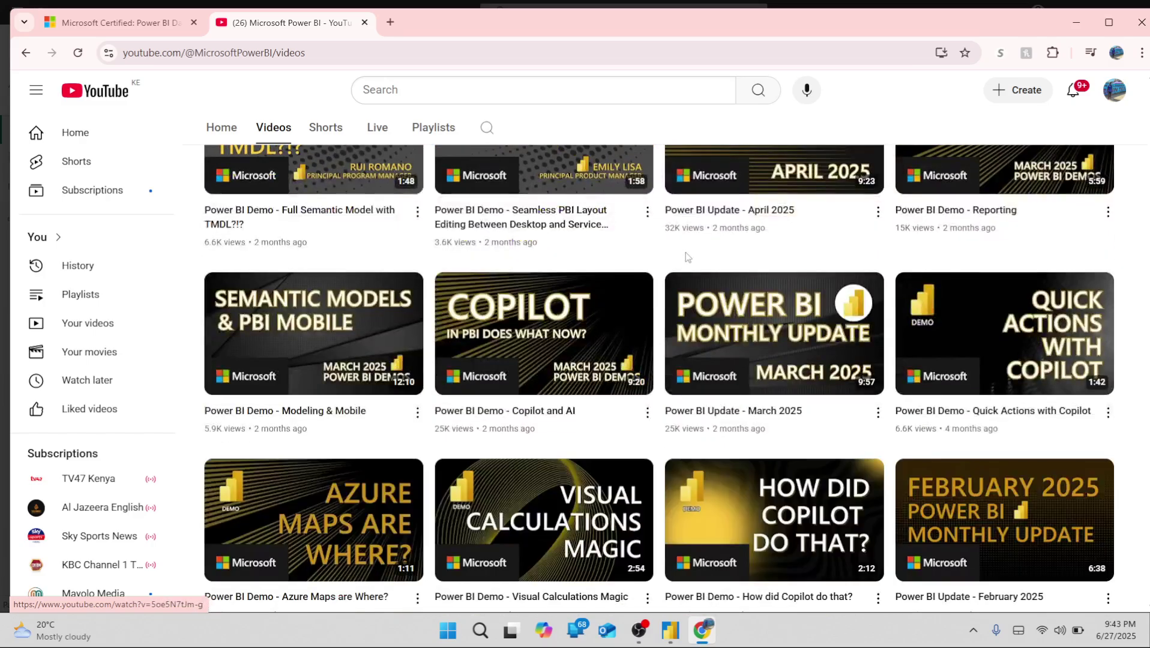
scroll(771, 347, "up", 1)
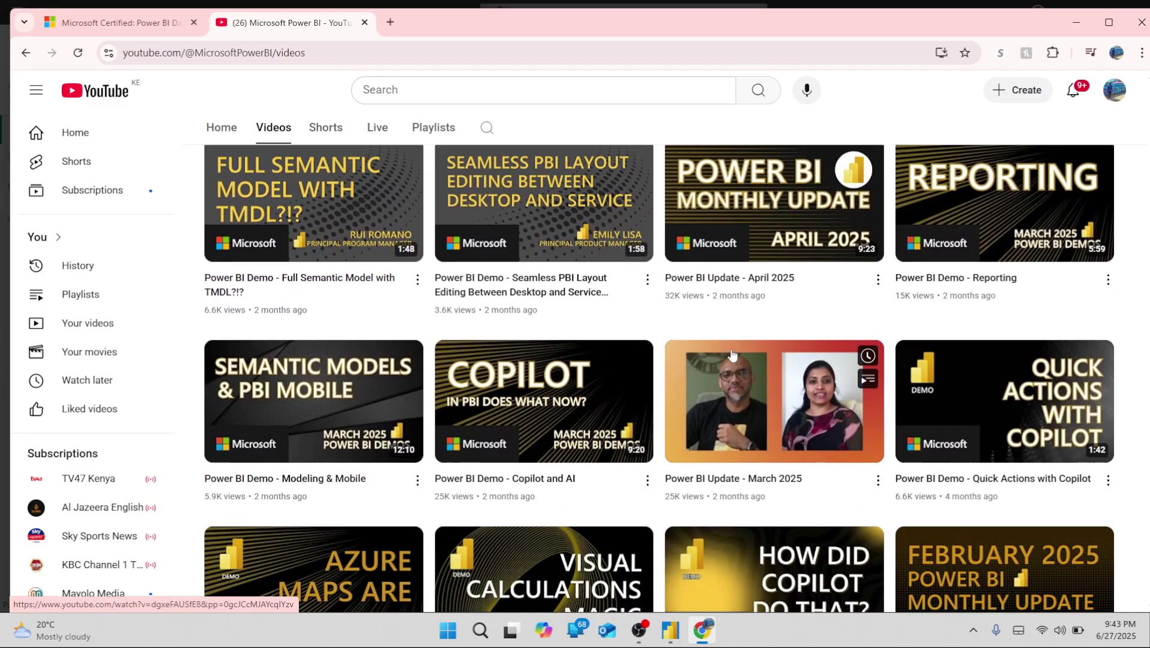
scroll(774, 300, "down", 2)
scroll(814, 343, "down", 4)
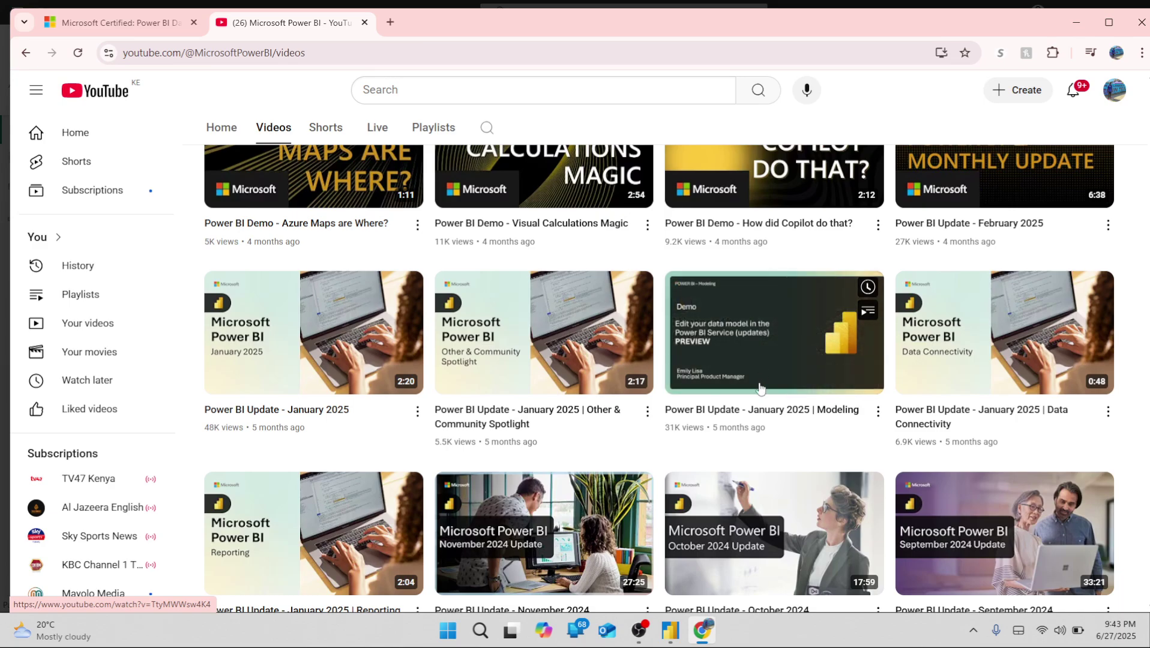
scroll(774, 480, "down", 4)
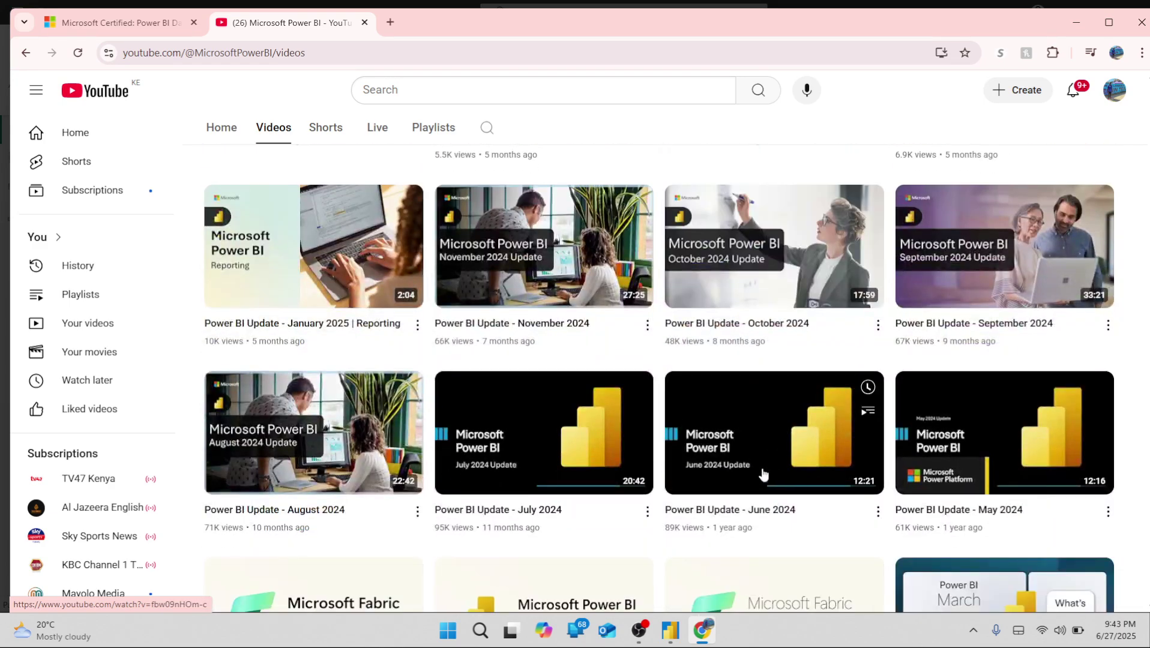
scroll(581, 549, "down", 2)
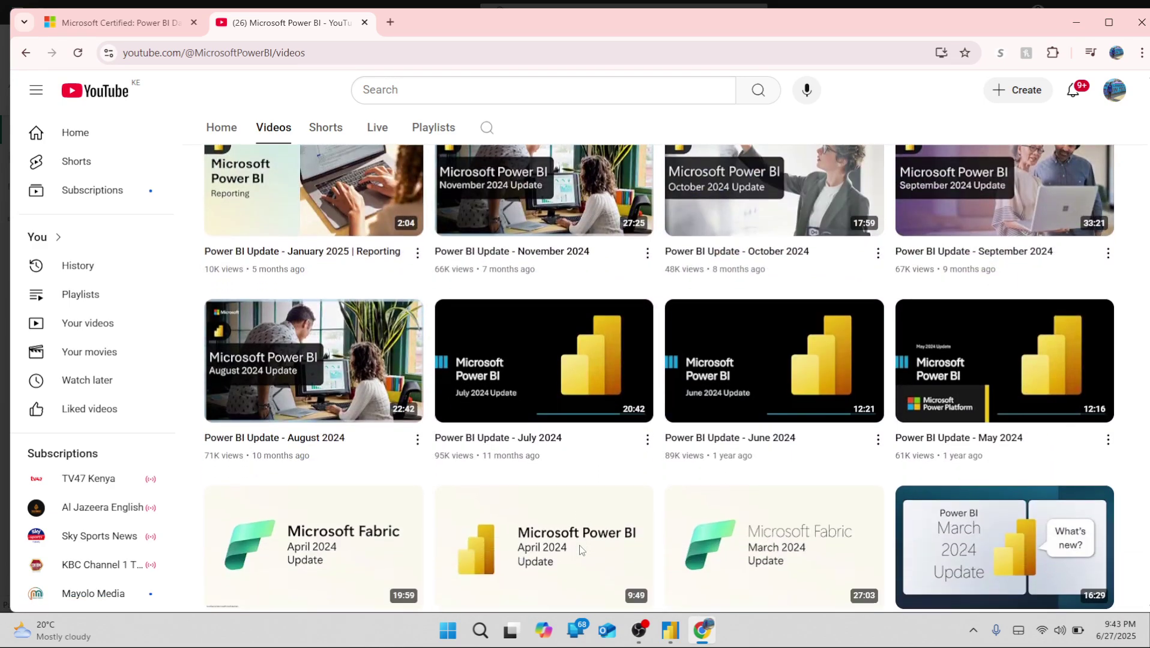
scroll(922, 506, "down", 4)
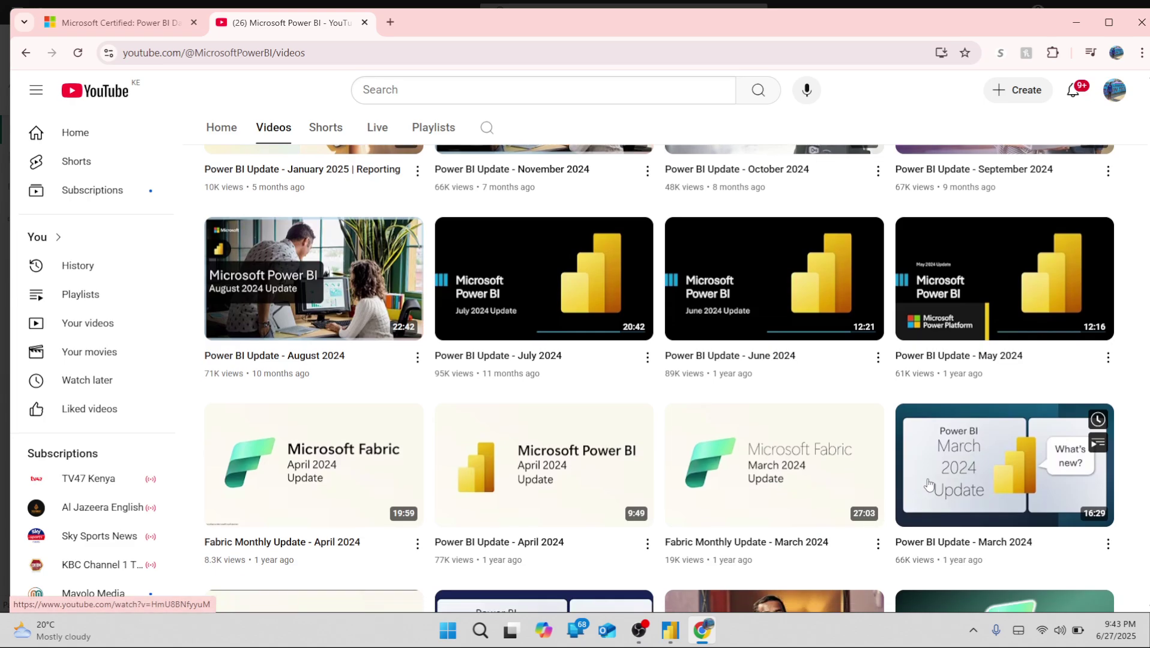
scroll(575, 418, "down", 3)
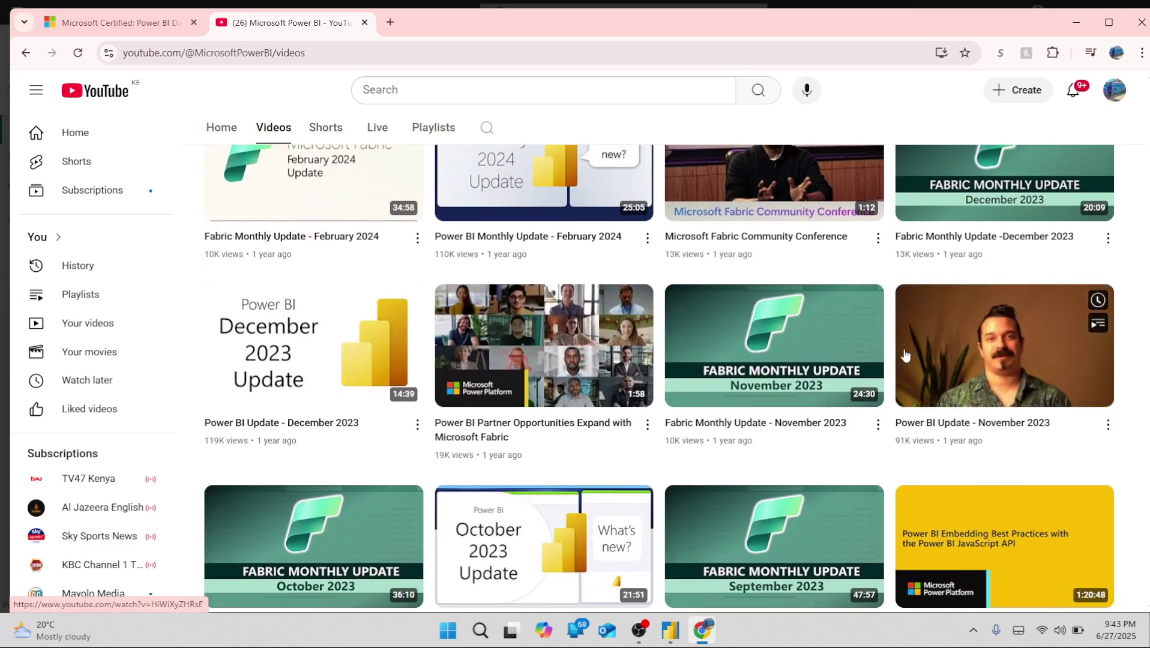
scroll(591, 291, "up", 20)
scroll(591, 291, "up", 10)
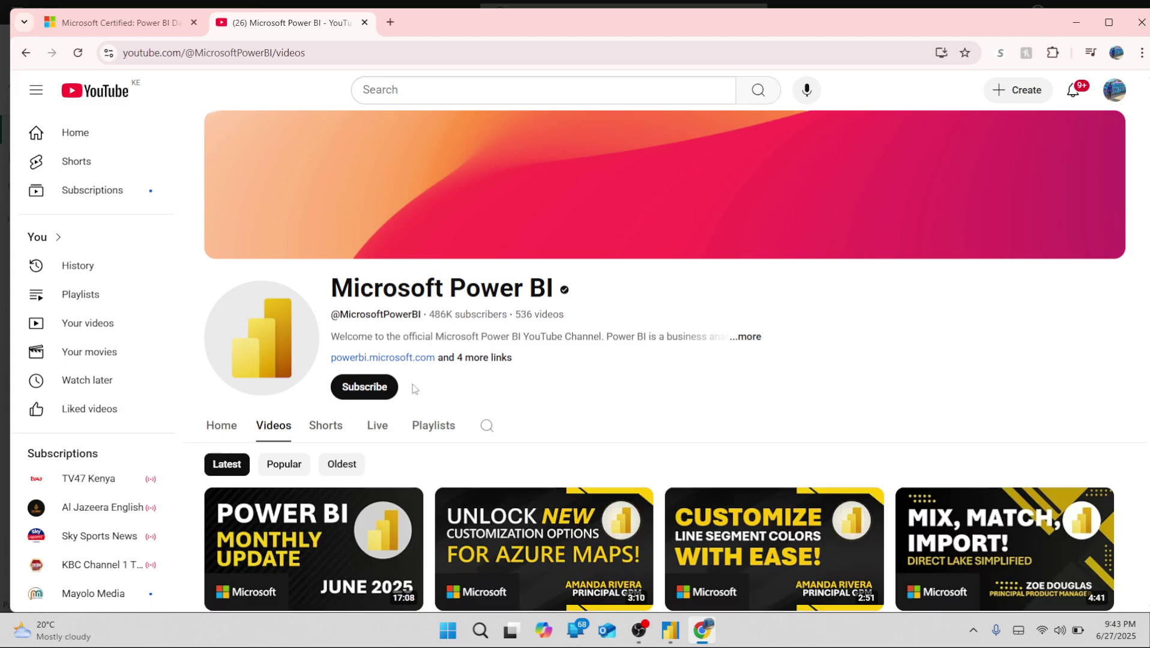
scroll(412, 385, "down", 3)
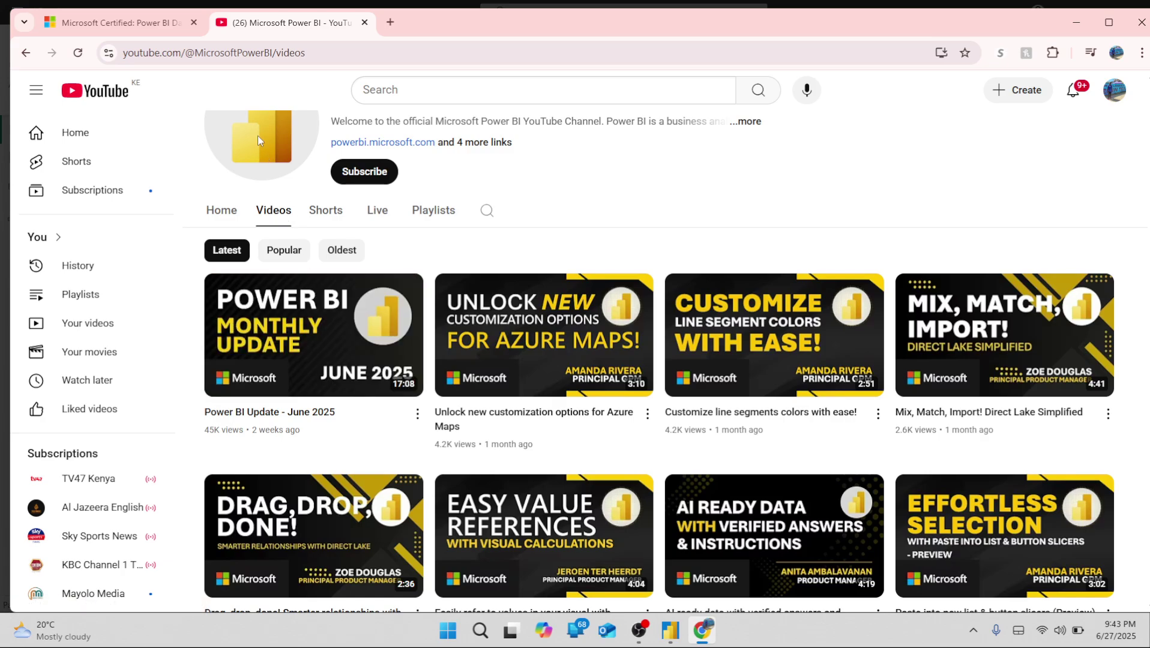
- Switch to Power BI Desktop, open the Documentation in the browser and look through the getting-started article down to its Shape data section
key("alt+Tab")
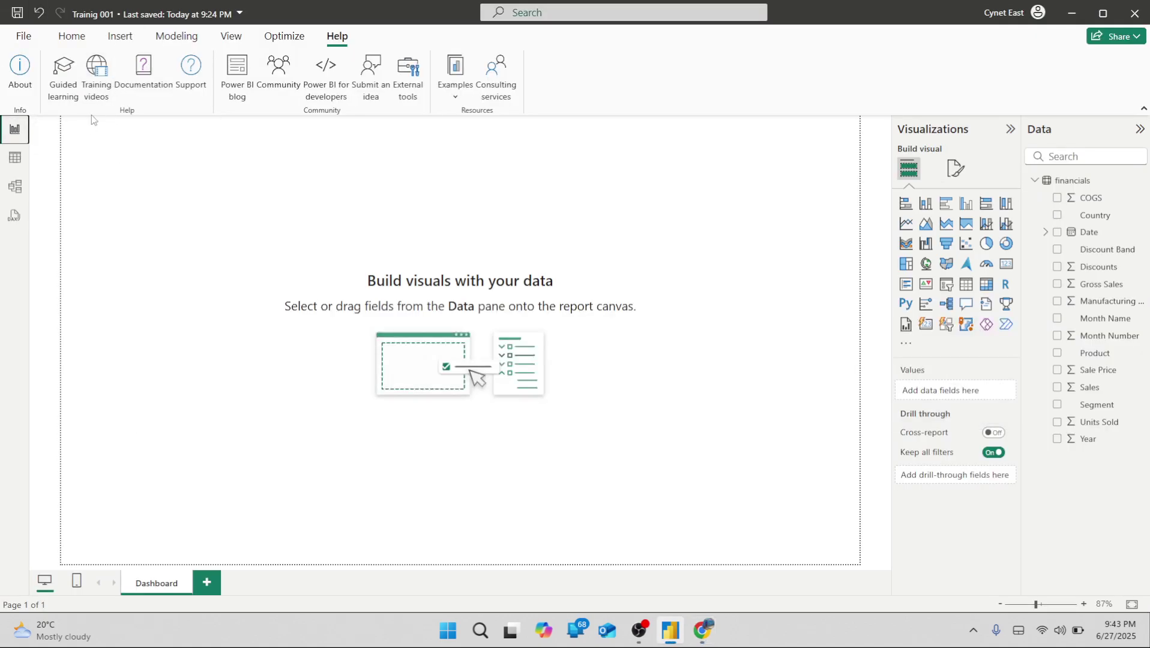
left_click(145, 79)
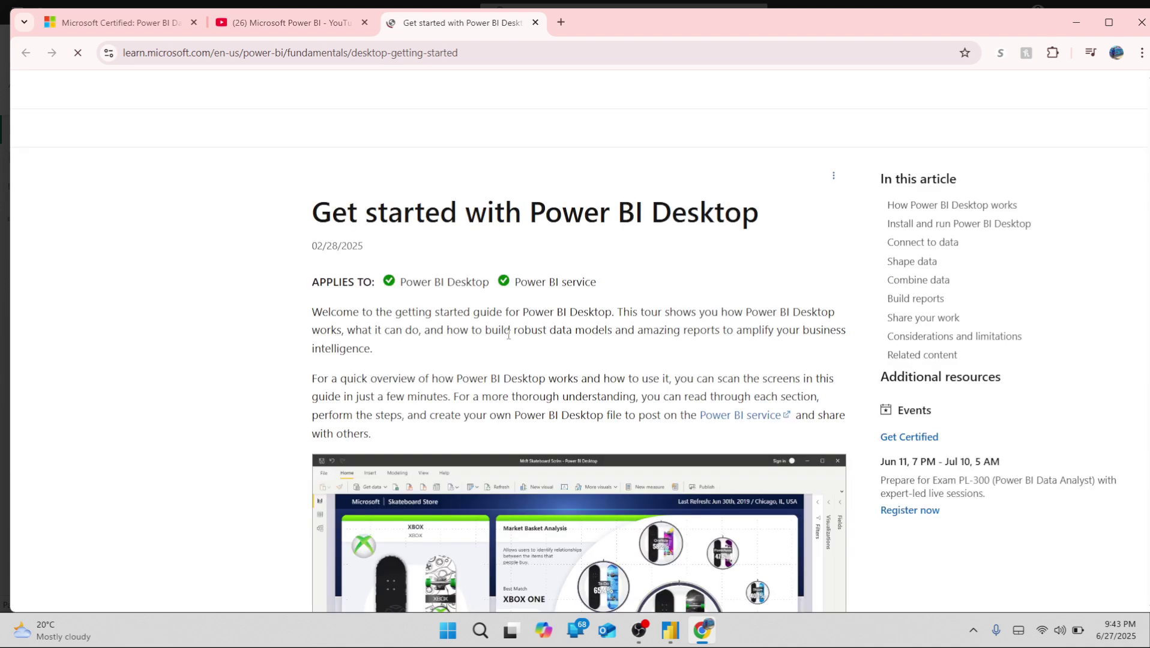
scroll(500, 367, "down", 20)
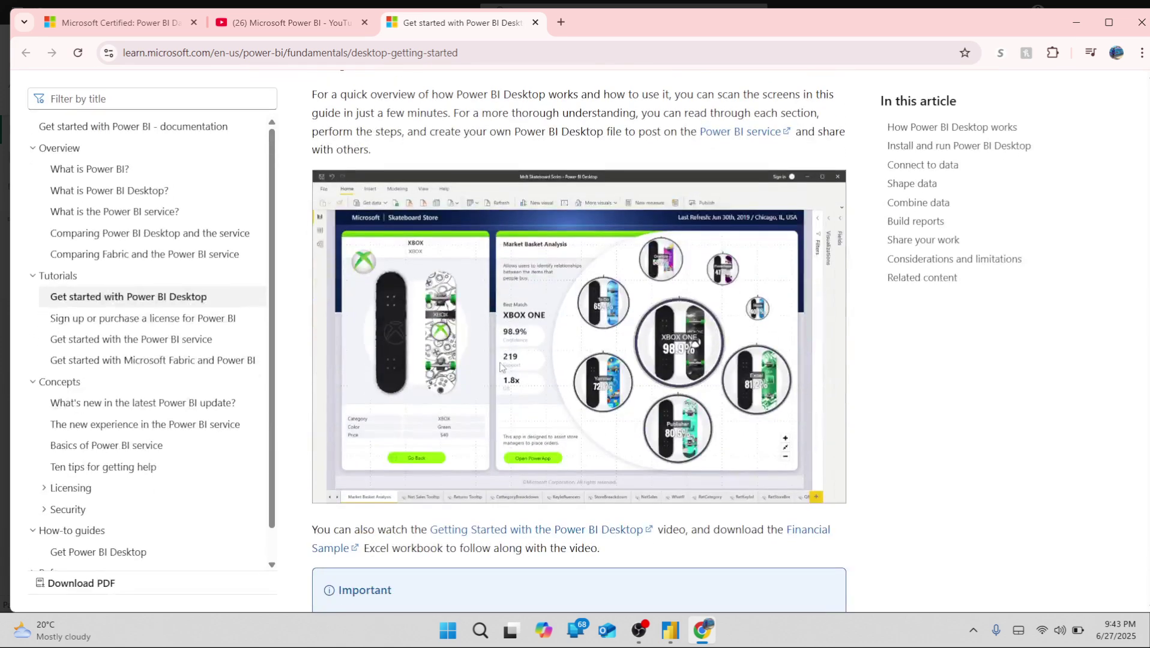
scroll(501, 367, "down", 20)
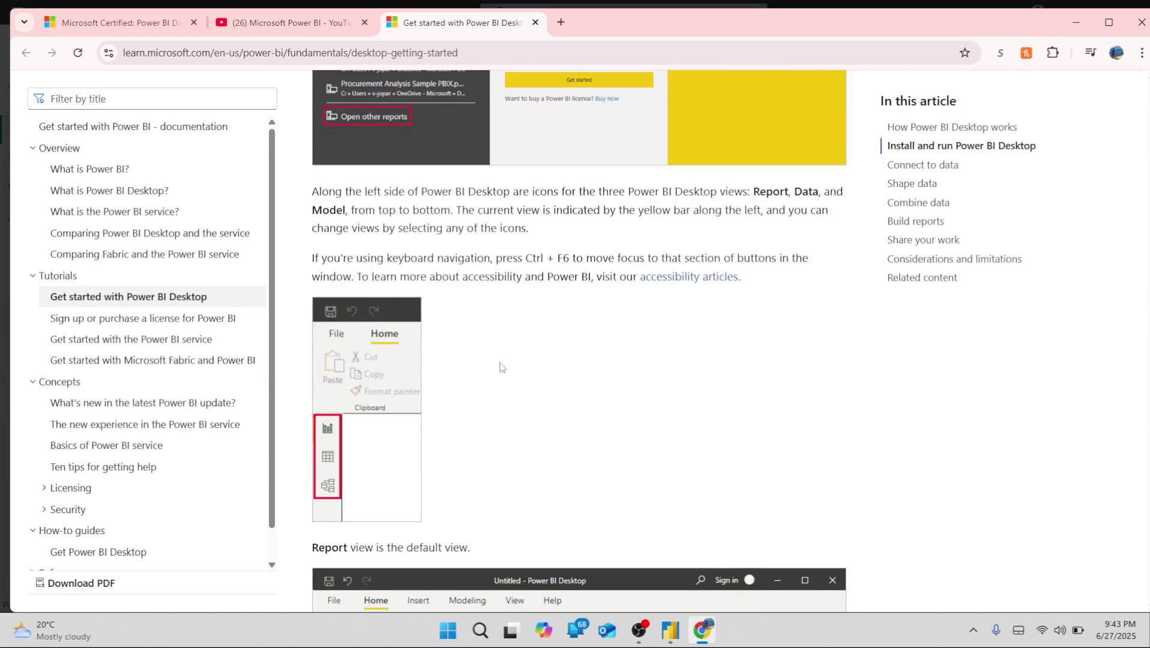
scroll(500, 367, "down", 20)
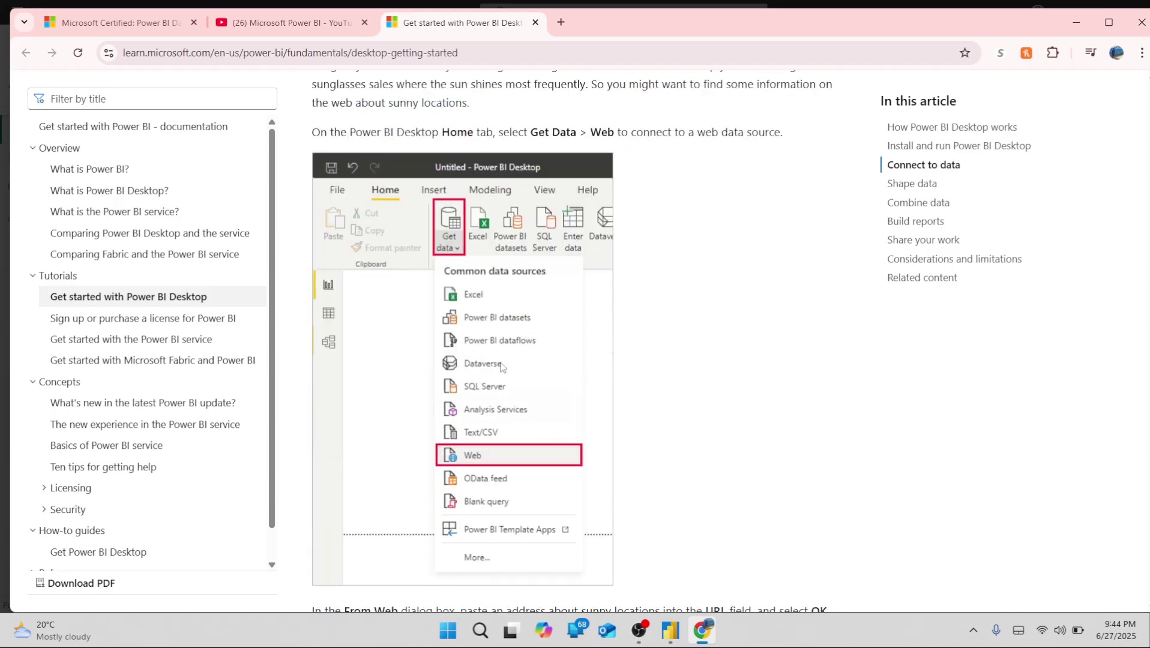
scroll(501, 367, "down", 20)
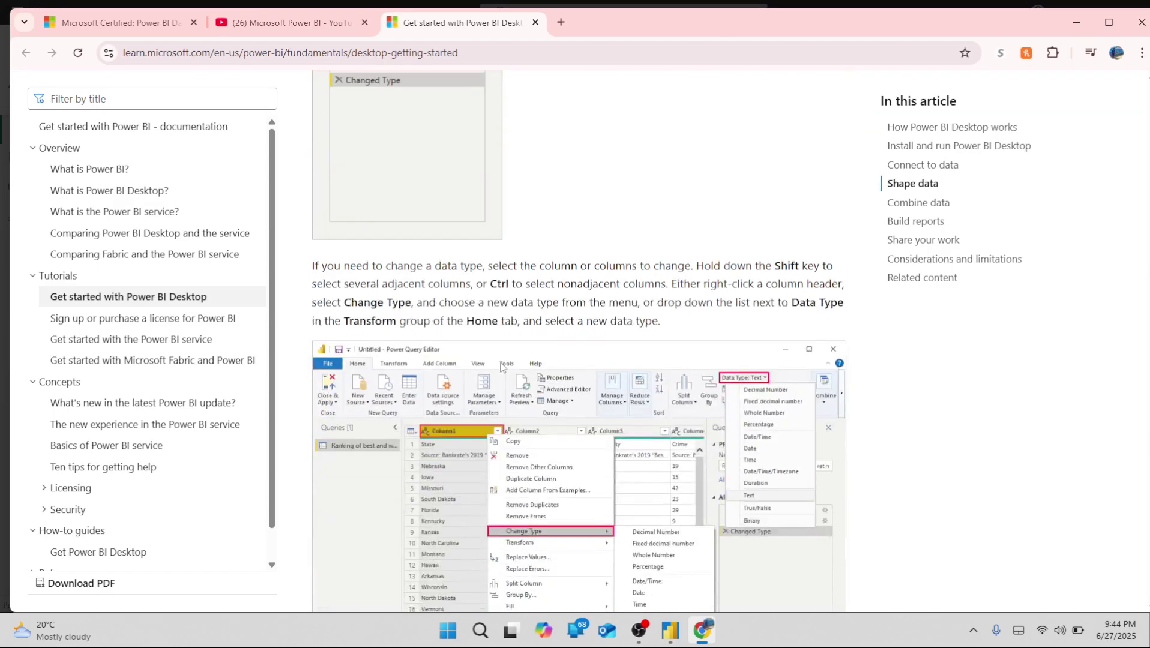
scroll(503, 360, "down", 20)
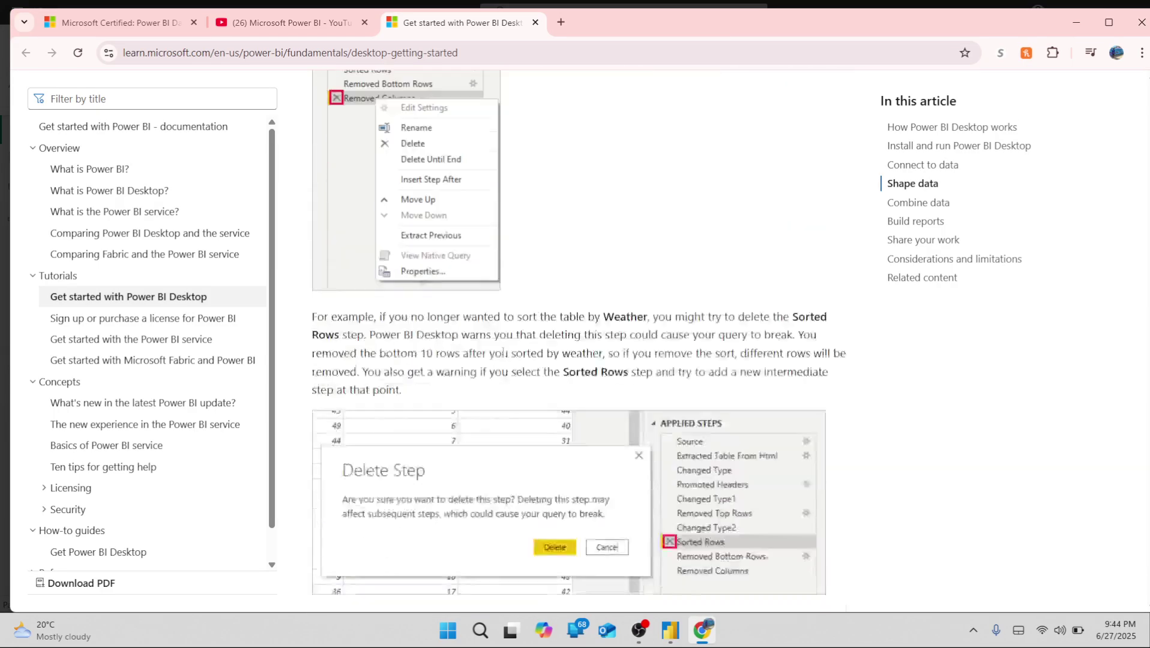
- Look through the article's Combine data, Build reports and Related content sections, and return to Considerations and limitations
scroll(505, 358, "down", 20)
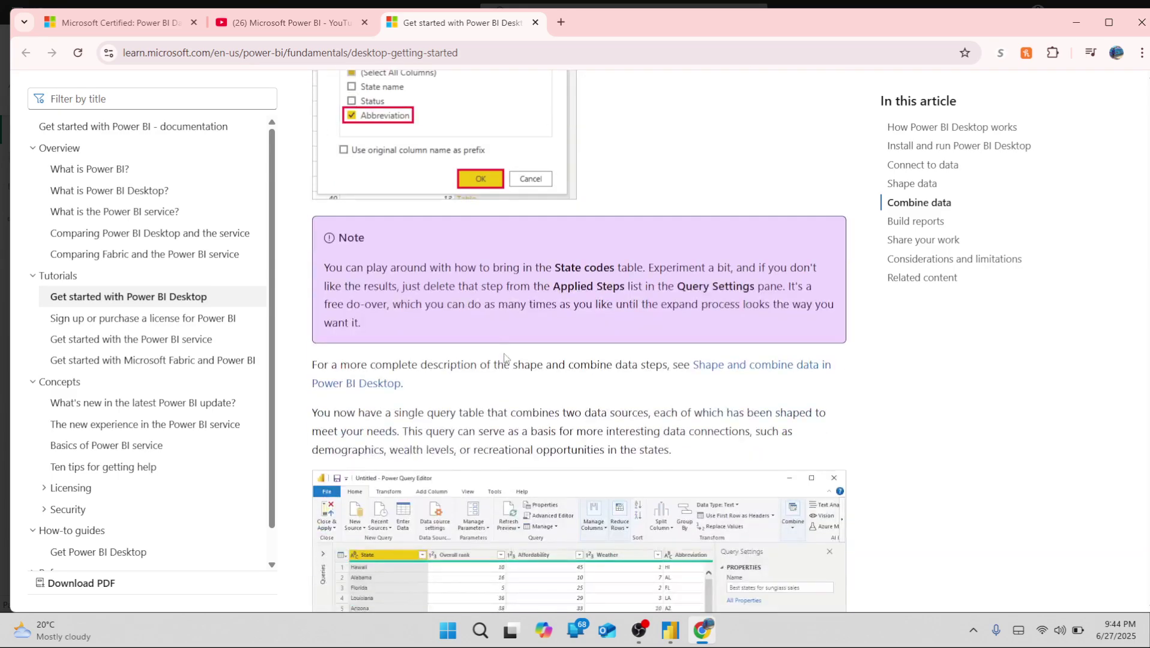
scroll(504, 358, "down", 10)
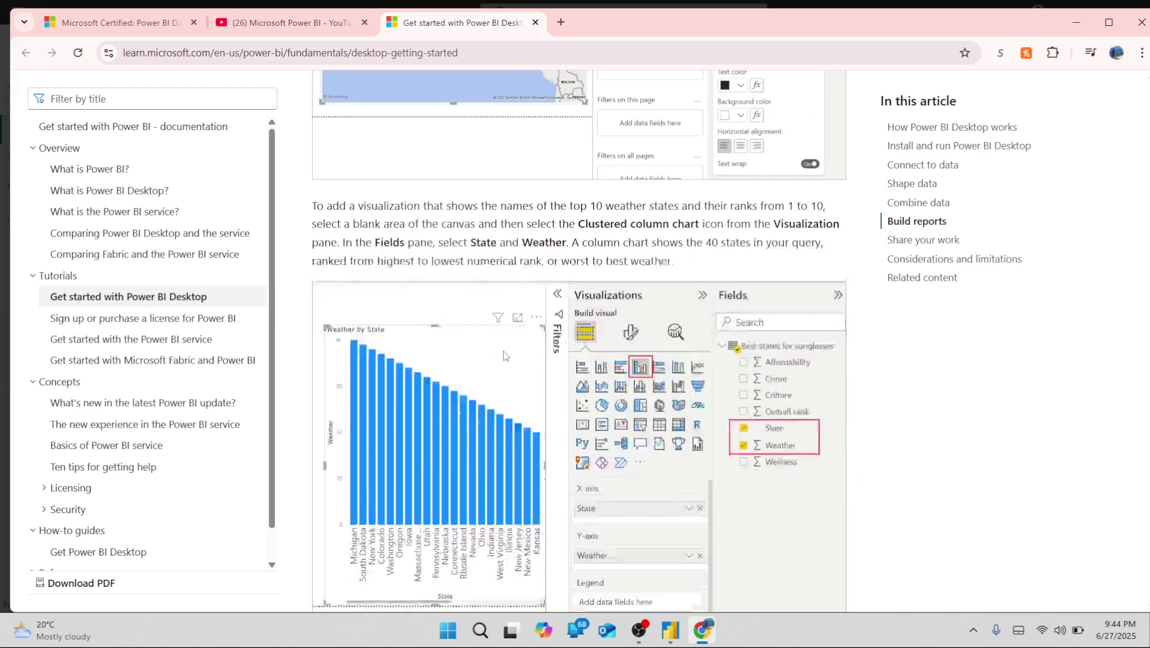
scroll(504, 356, "down", 20)
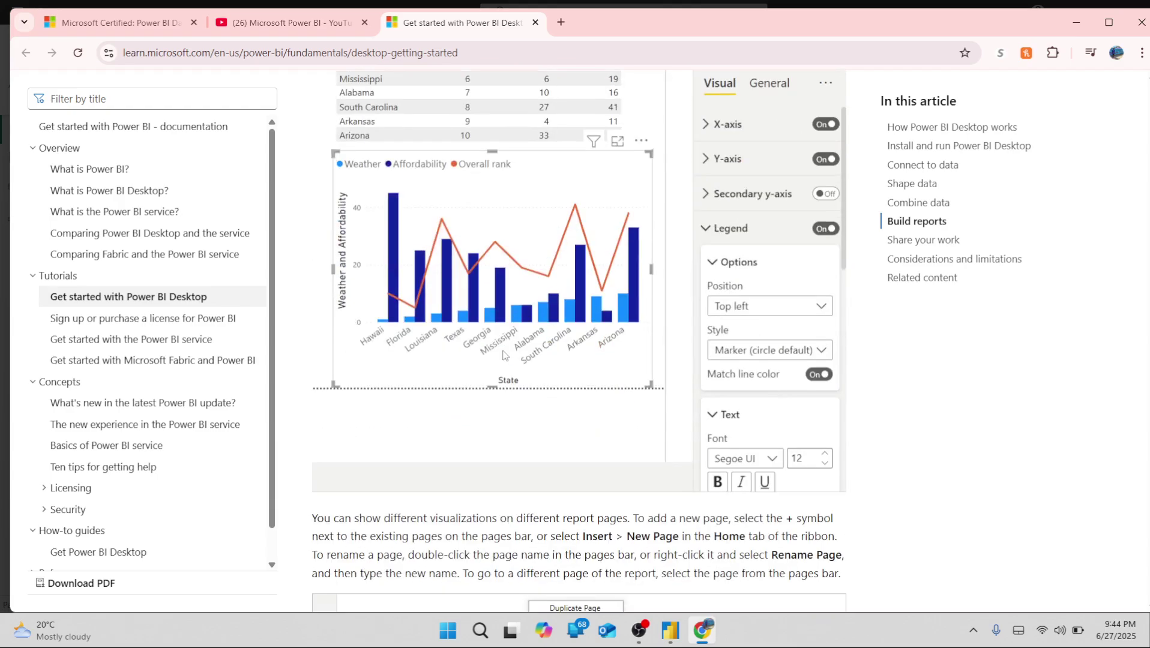
scroll(503, 356, "down", 15)
scroll(503, 355, "down", 18)
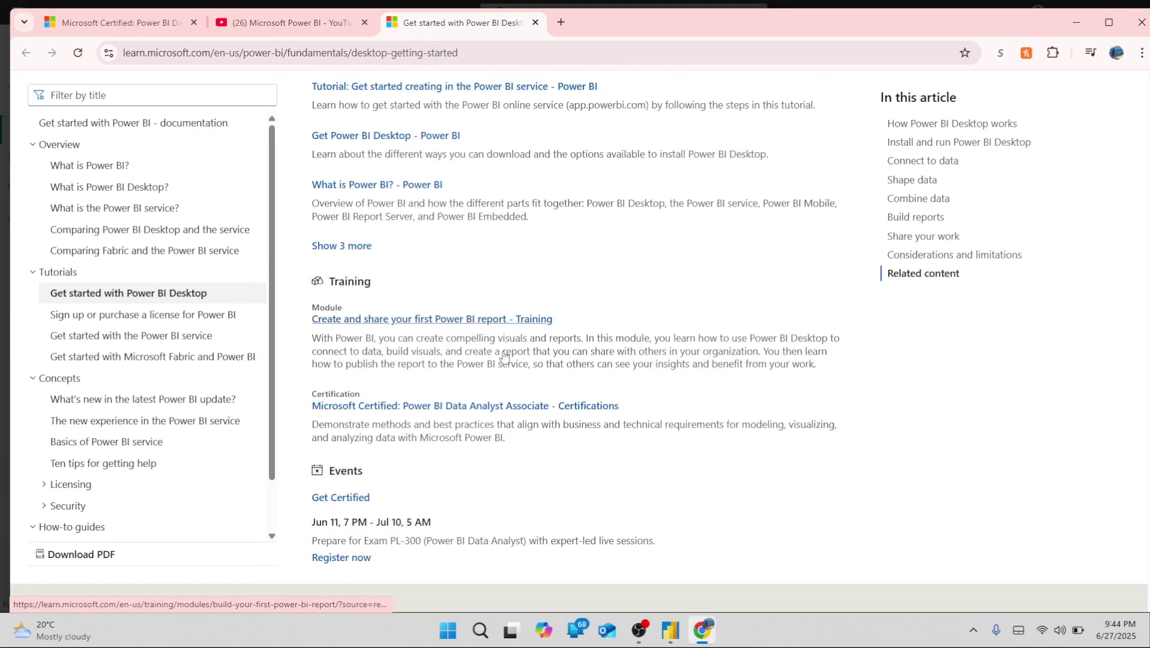
scroll(504, 356, "down", 1)
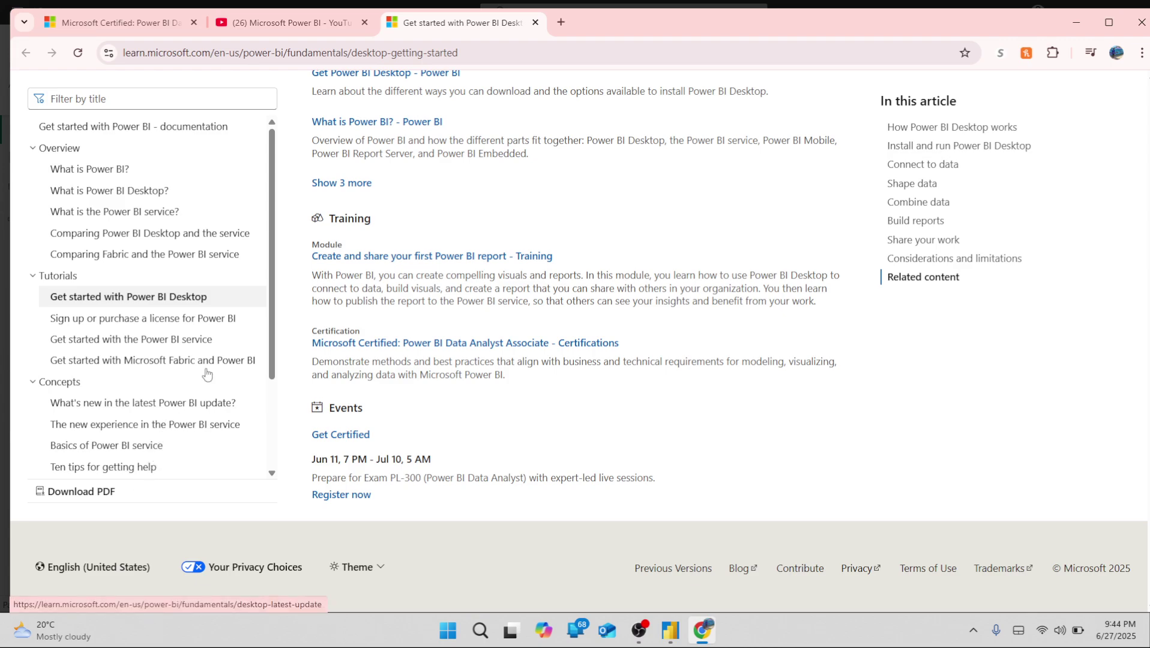
scroll(406, 276, "up", 5)
scroll(406, 277, "up", 5)
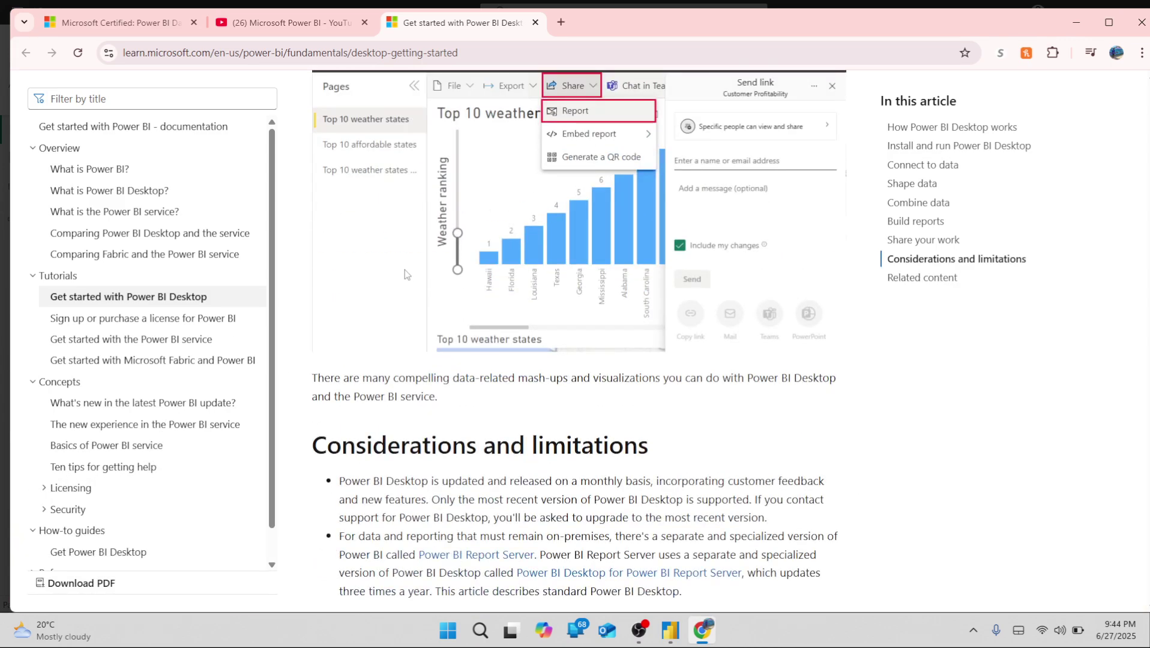
- Switch to Power BI Desktop, open the Power BI blog in the browser and look over its most recent articles
key("alt+Tab")
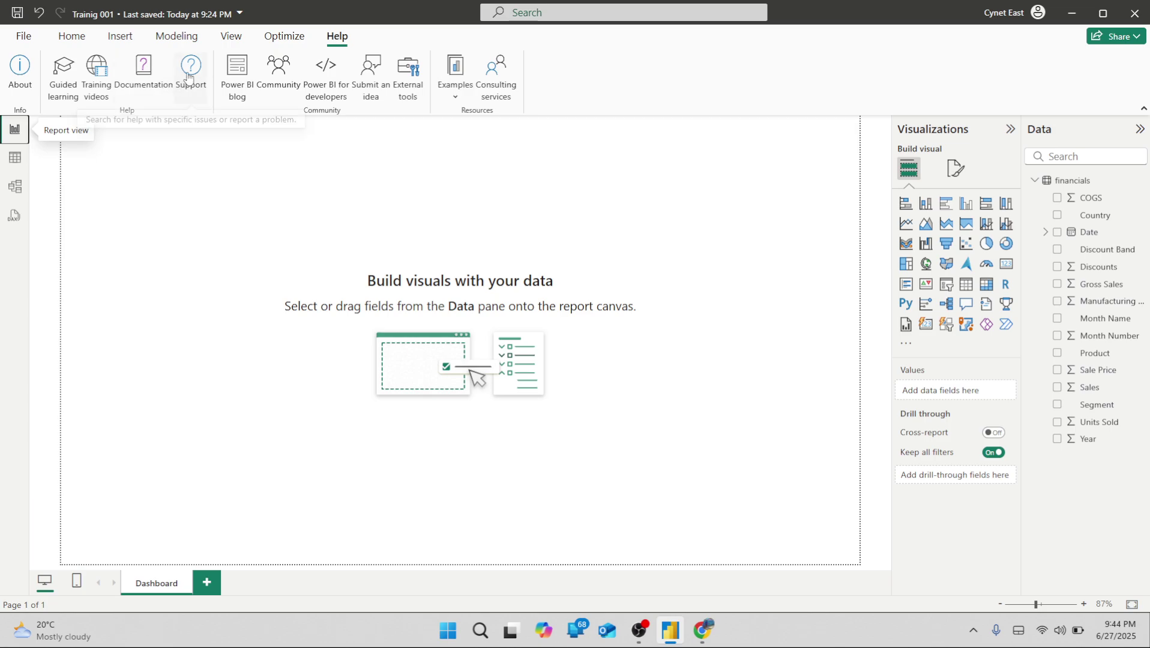
left_click(239, 75)
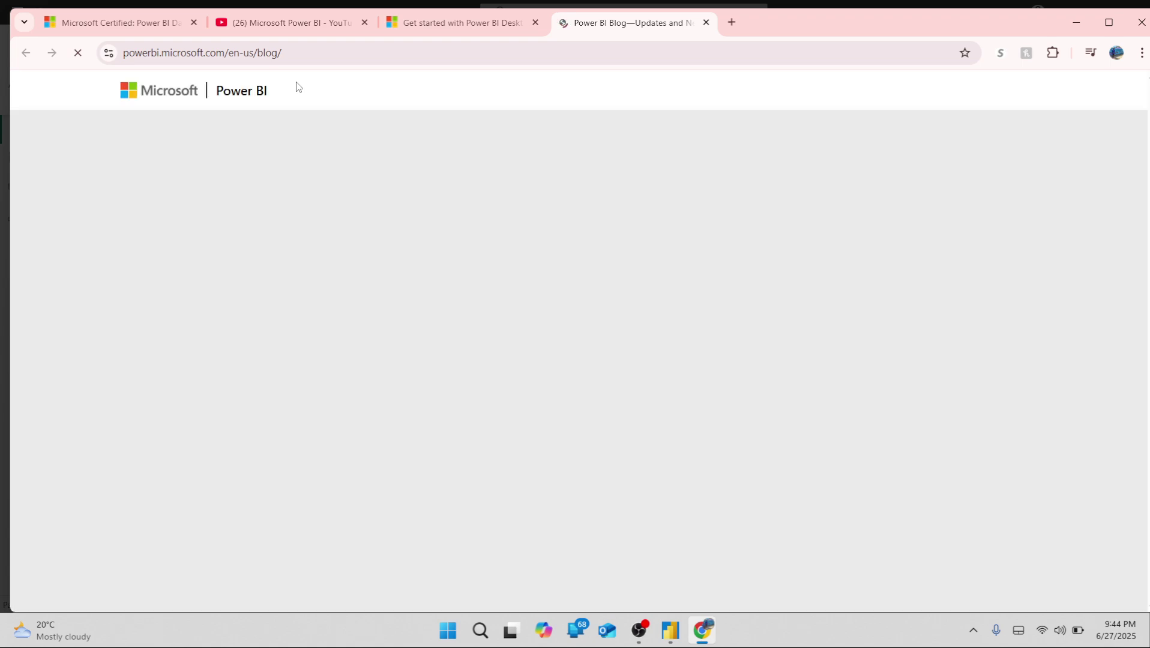
scroll(271, 343, "down", 10)
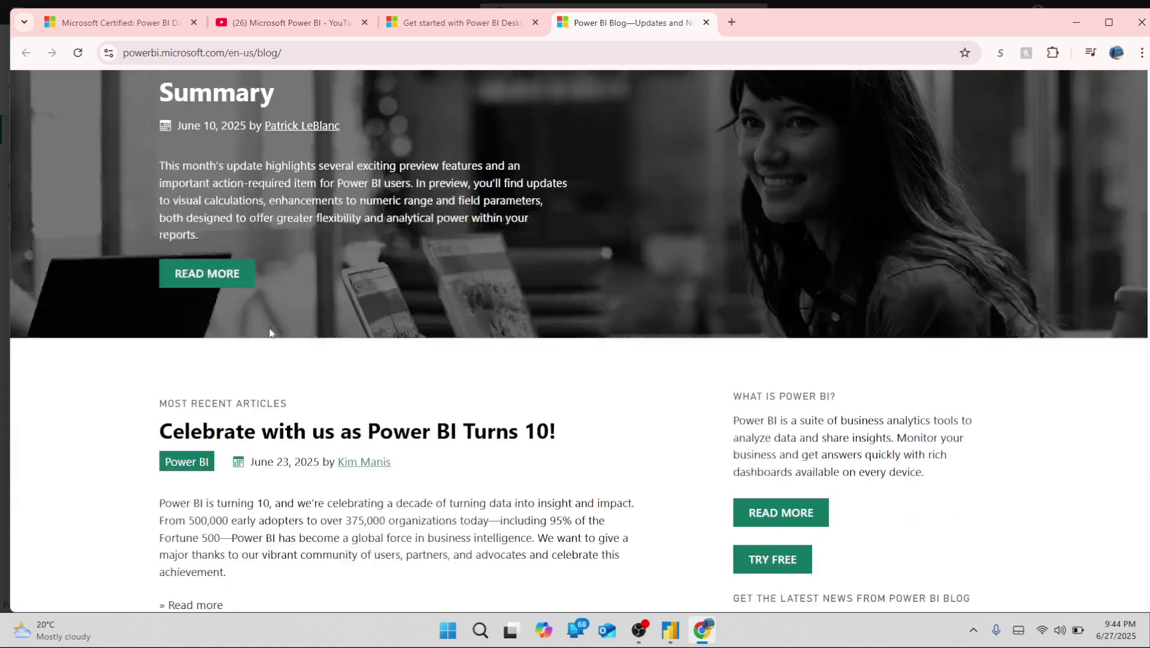
scroll(271, 333, "up", 3)
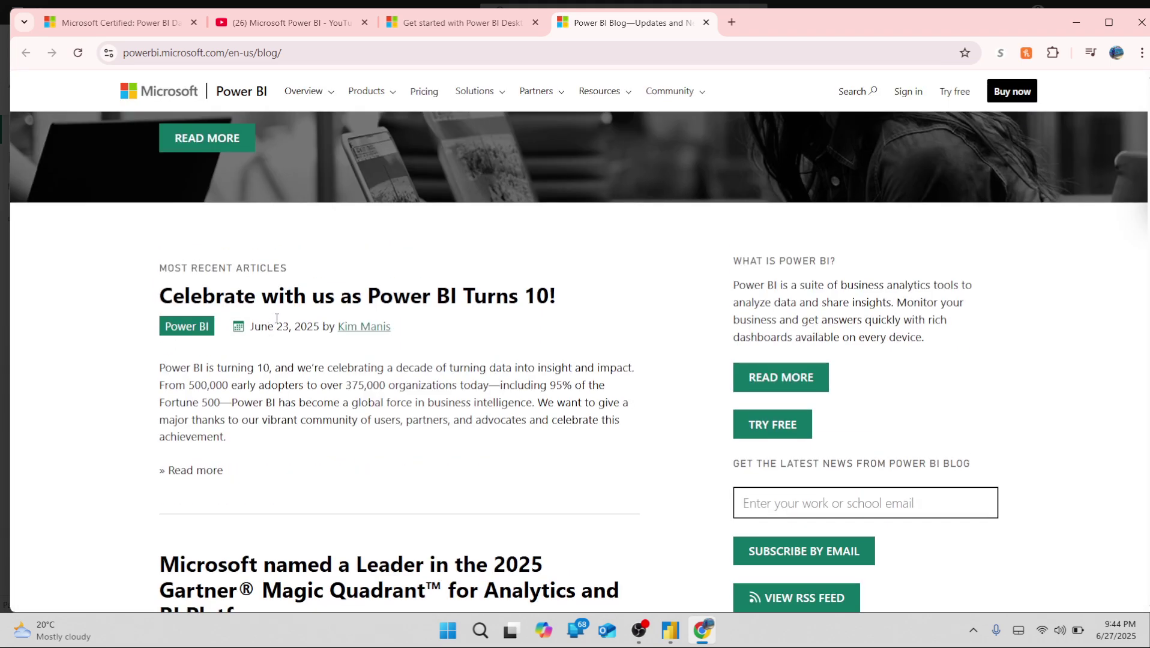
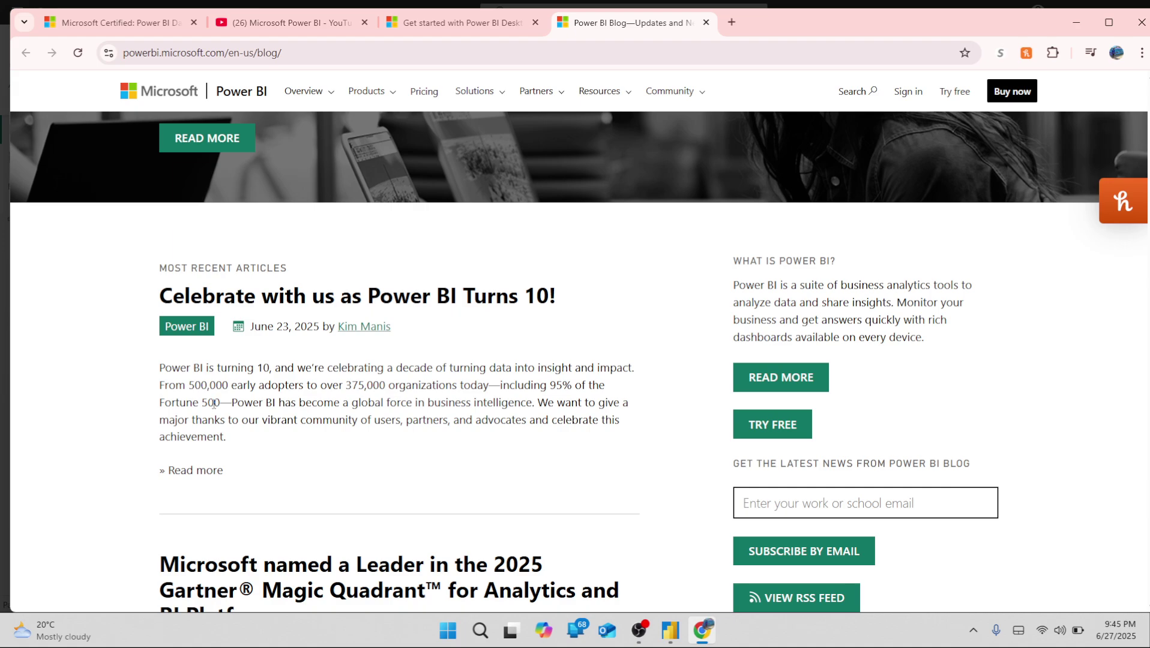
scroll(219, 458, "down", 4)
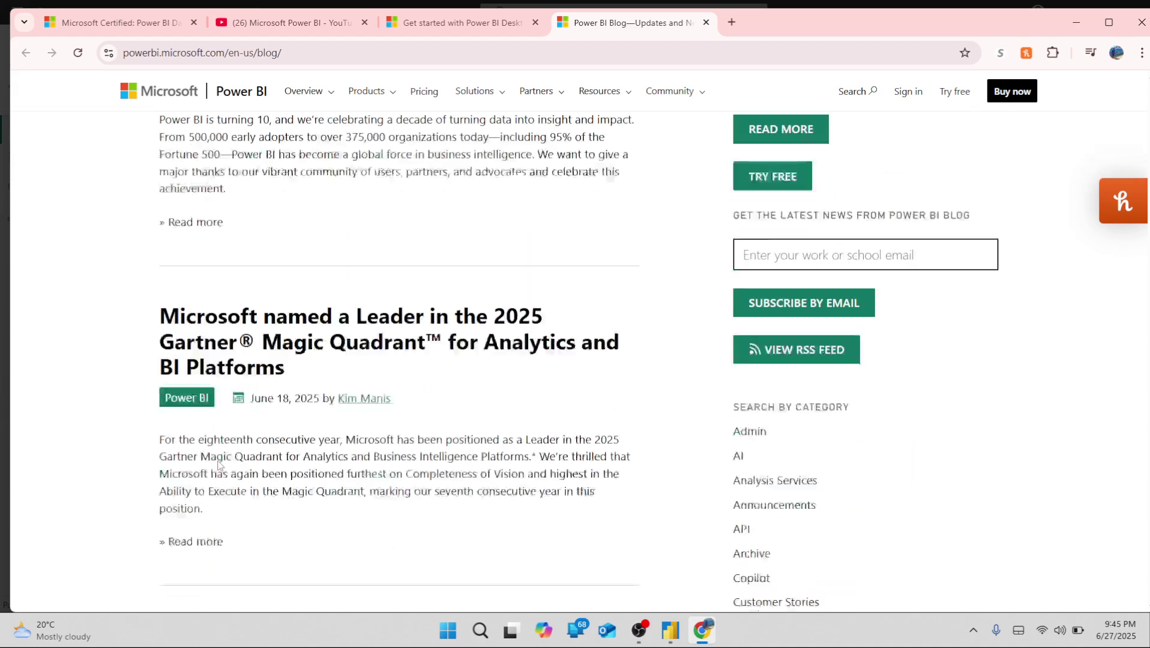
scroll(266, 380, "up", 3)
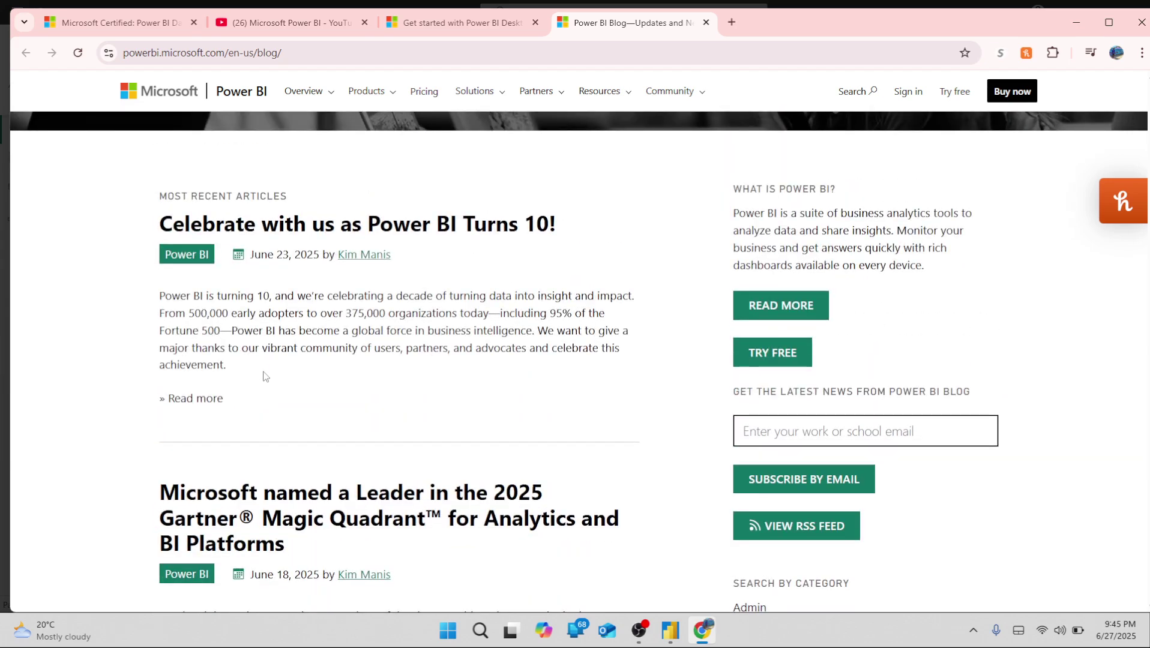
- Switch to Power BI Desktop, open the Community forums in the browser and look over the Get Help with Power BI boards
key("alt+Tab")
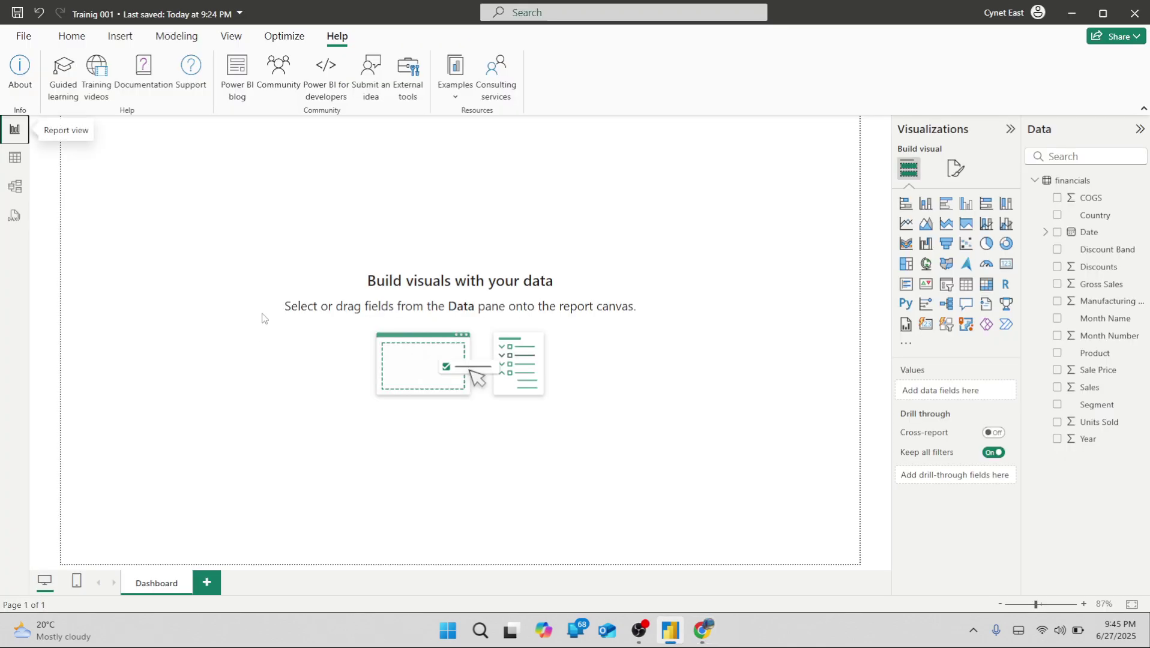
left_click(279, 75)
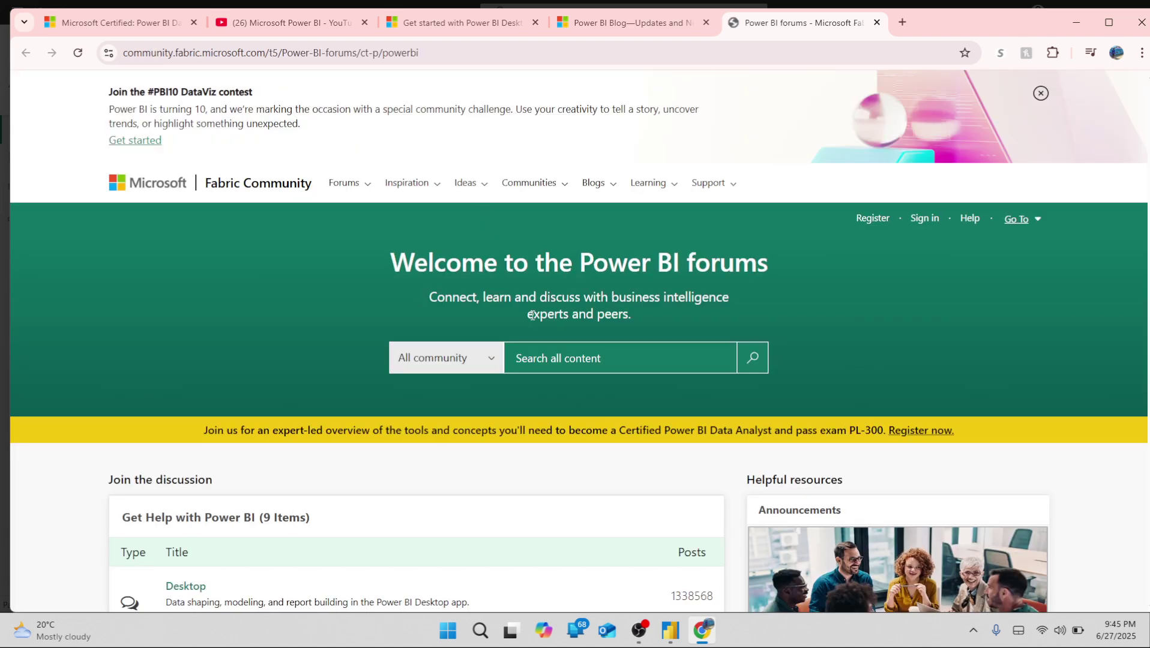
left_click(489, 360)
left_click(323, 364)
scroll(323, 361, "down", 6)
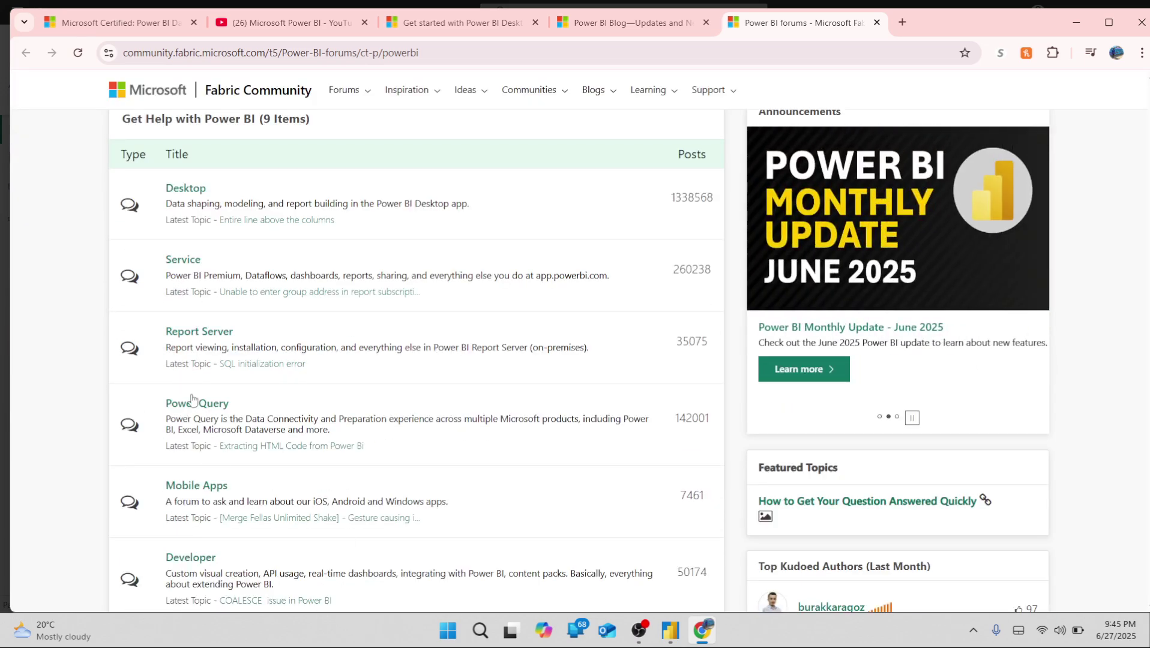
- Switch to Power BI Desktop, open the Submit an idea page, look over the Fabric Ideas list and start suggesting an idea
key("alt+Tab")
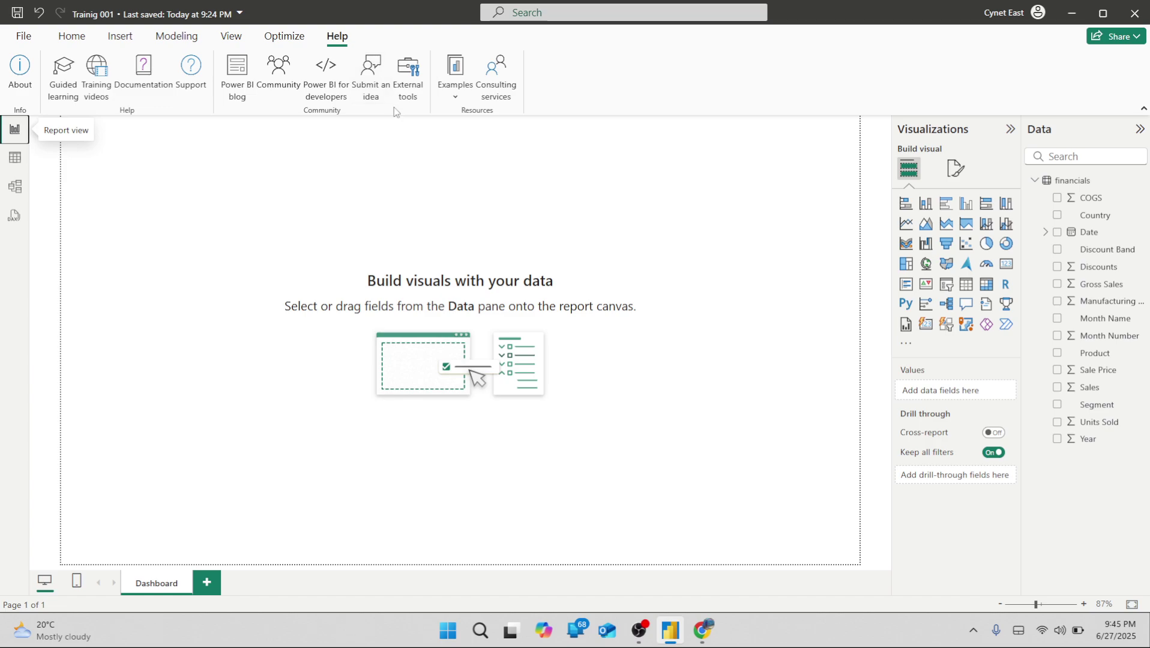
left_click(379, 76)
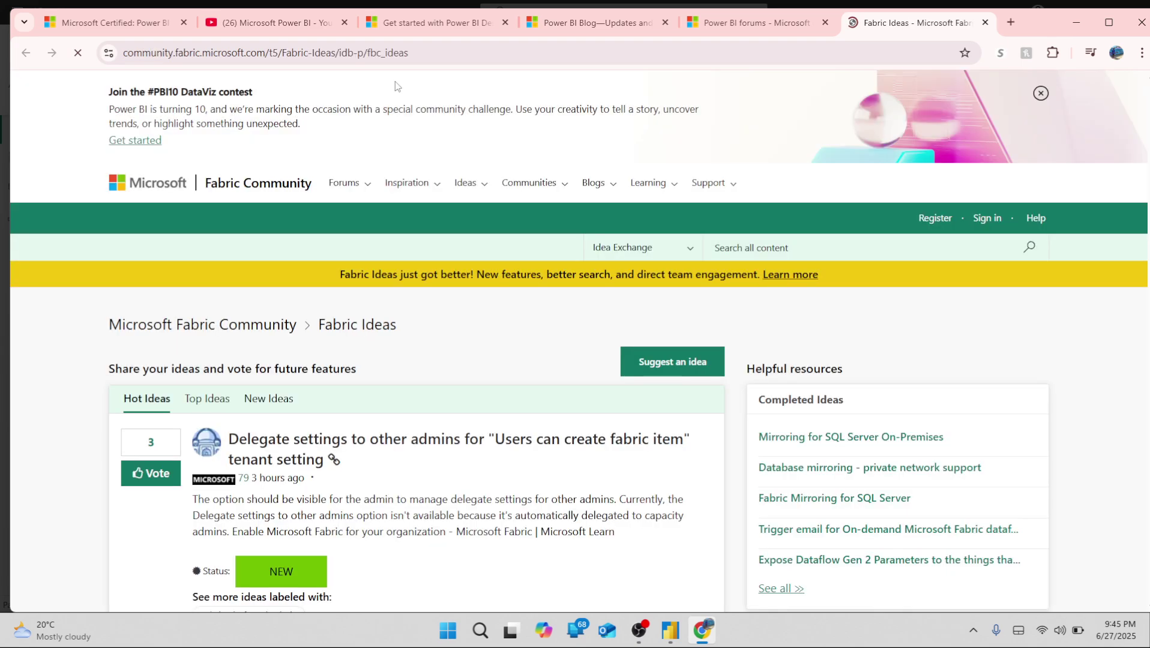
scroll(395, 86, "down", 4)
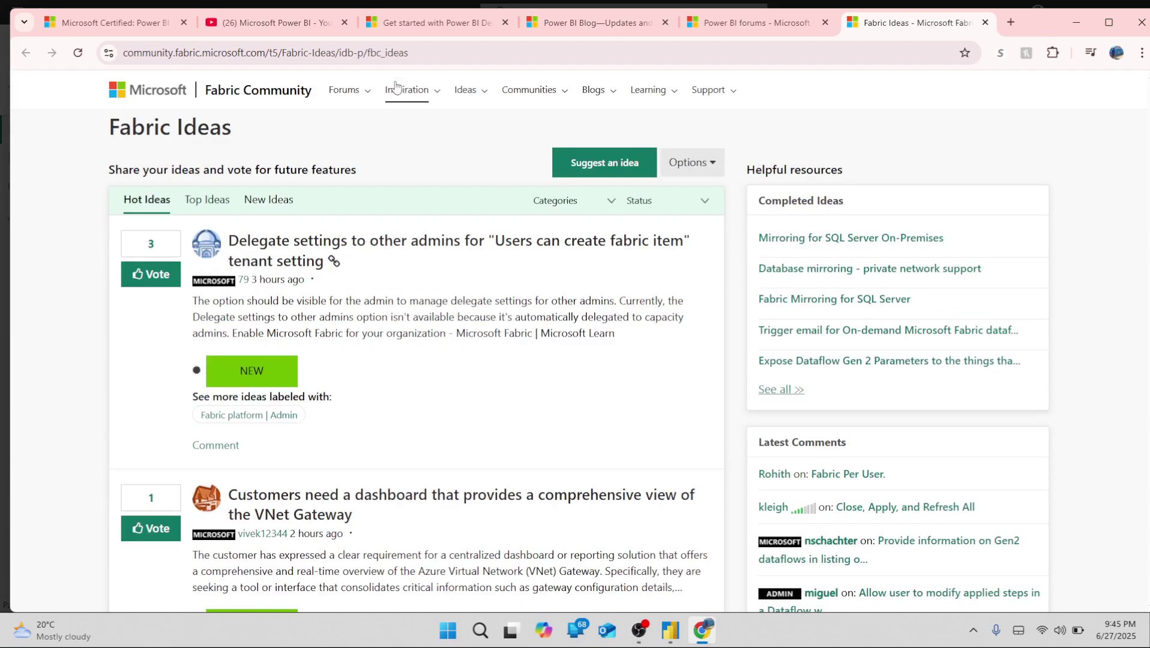
scroll(423, 198, "up", 3)
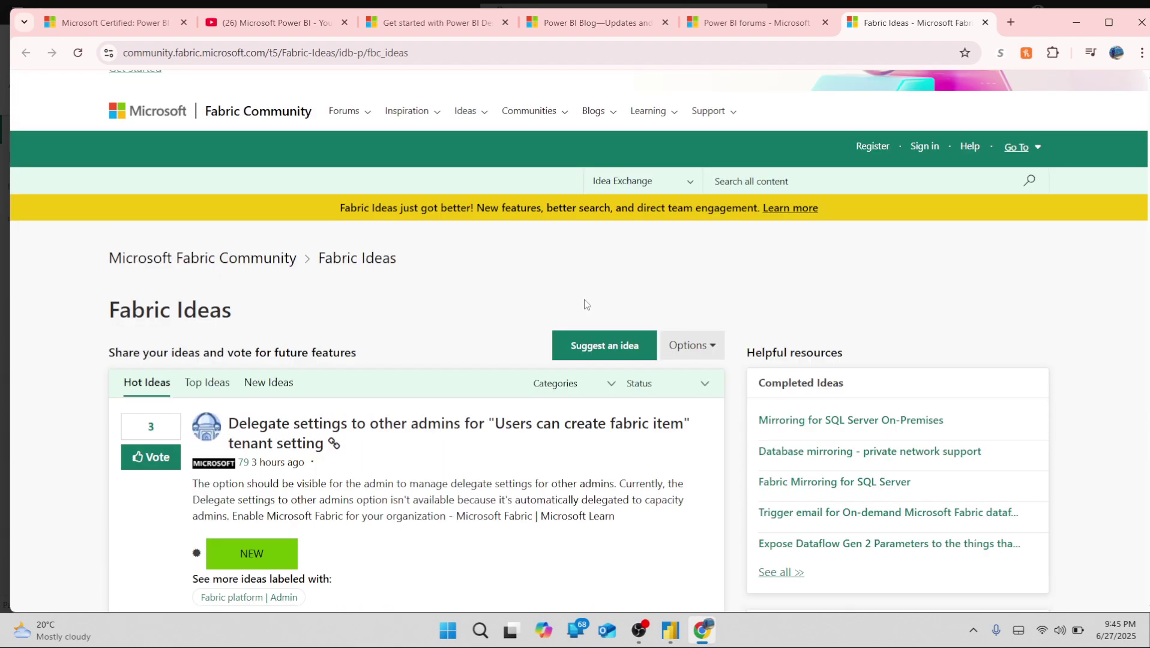
left_click(607, 346)
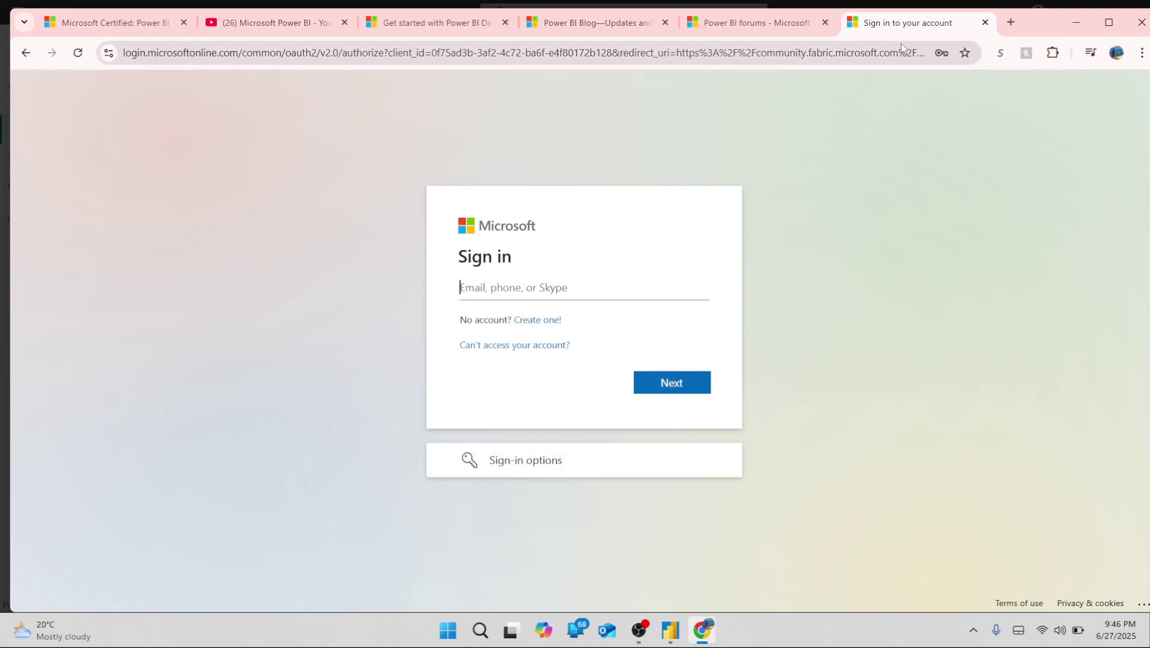
- Switch to Power BI Desktop, open the Community galleries from the Examples resources and go to the Data Stories Gallery
key("alt+Tab")
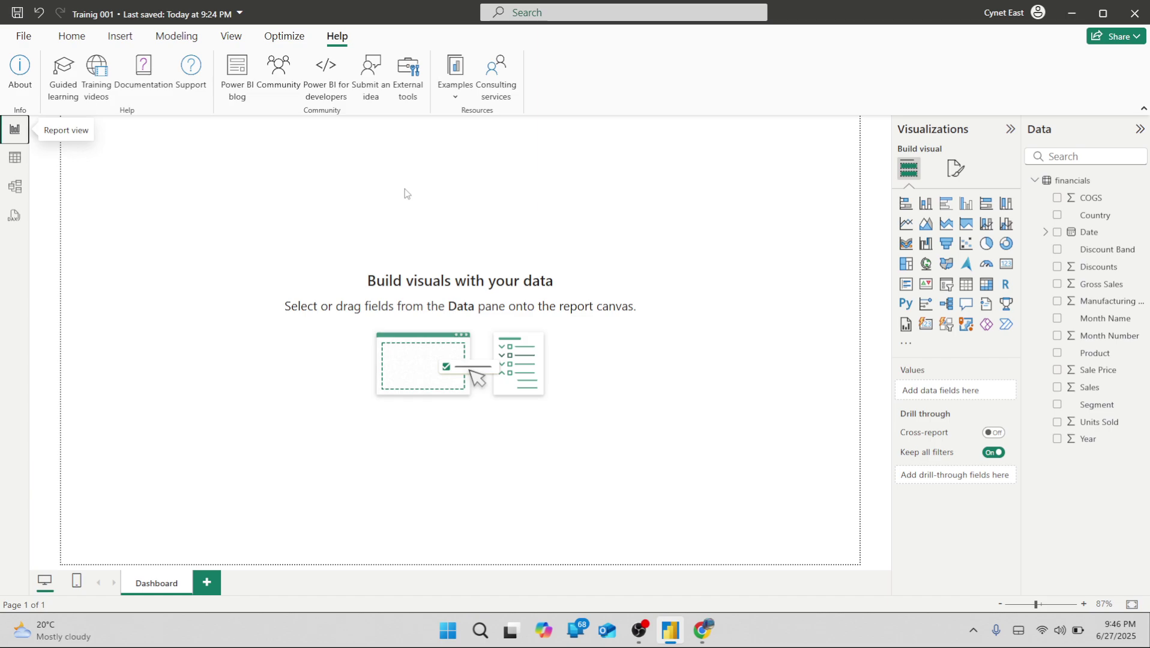
left_click(460, 100)
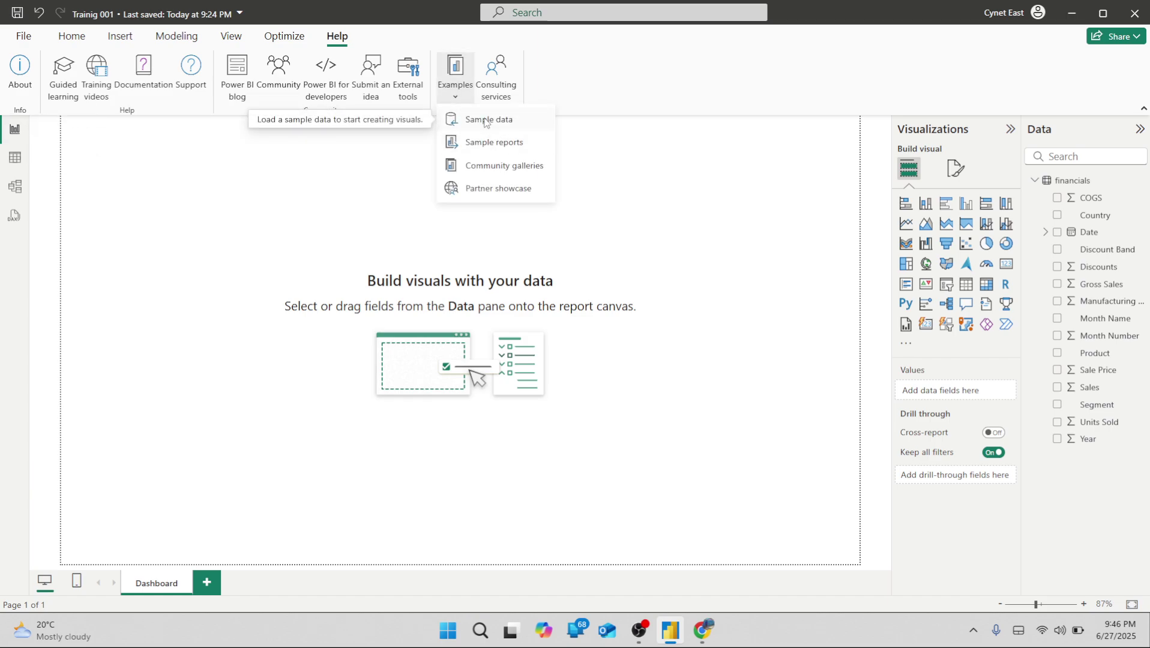
left_click(503, 168)
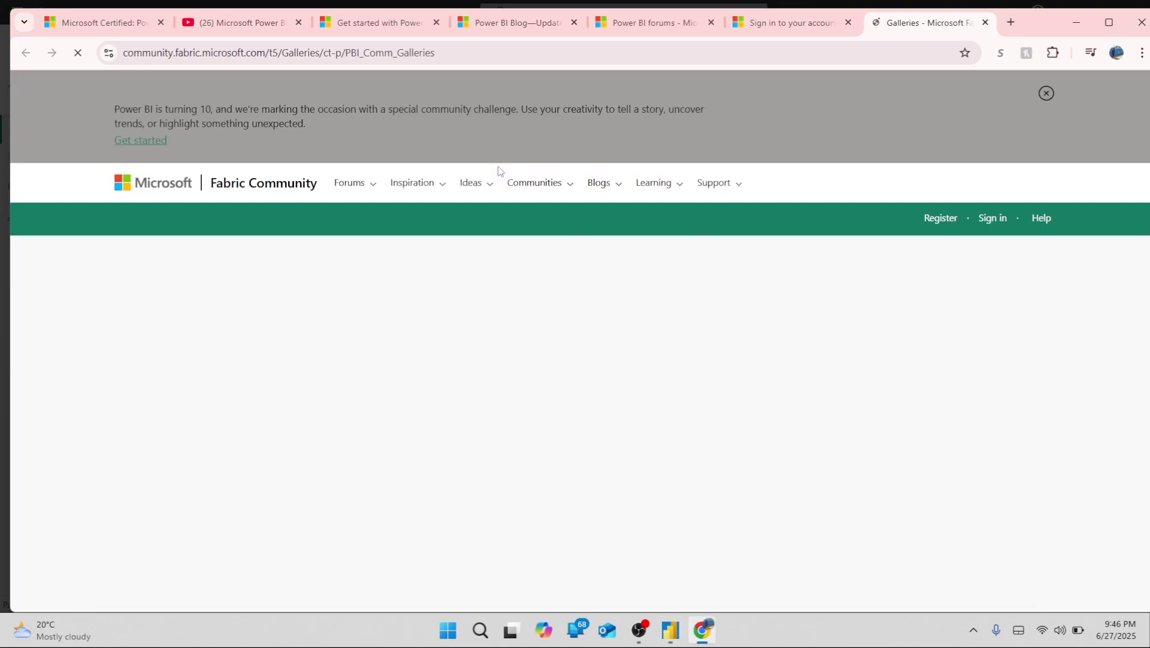
left_click(638, 638)
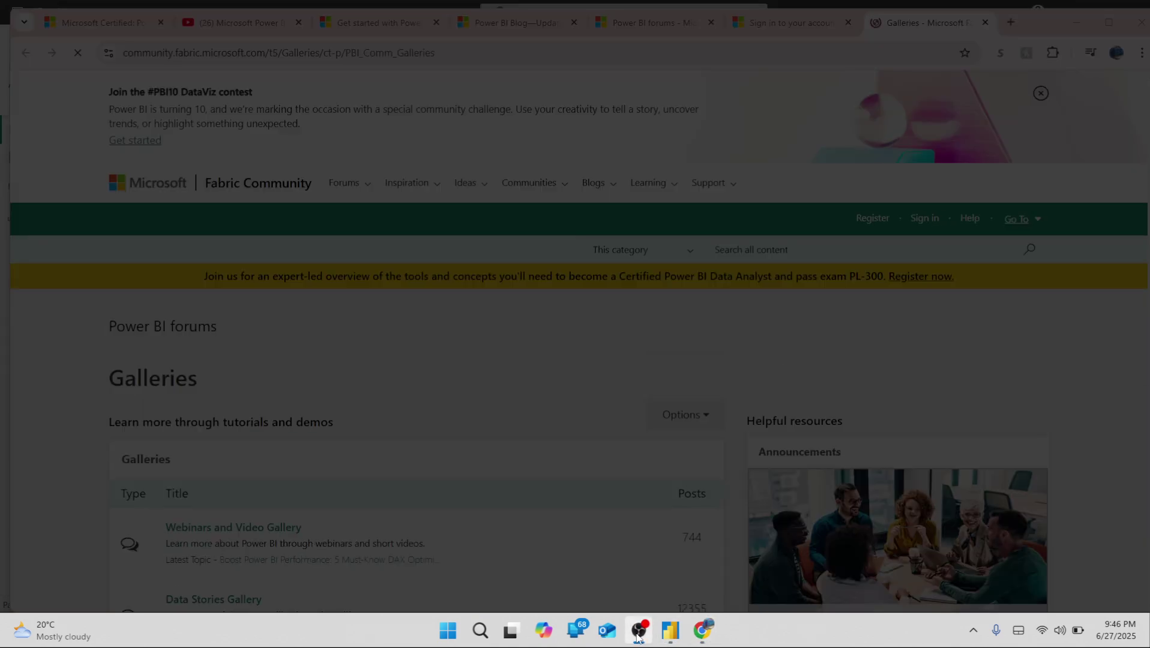
left_click(637, 638)
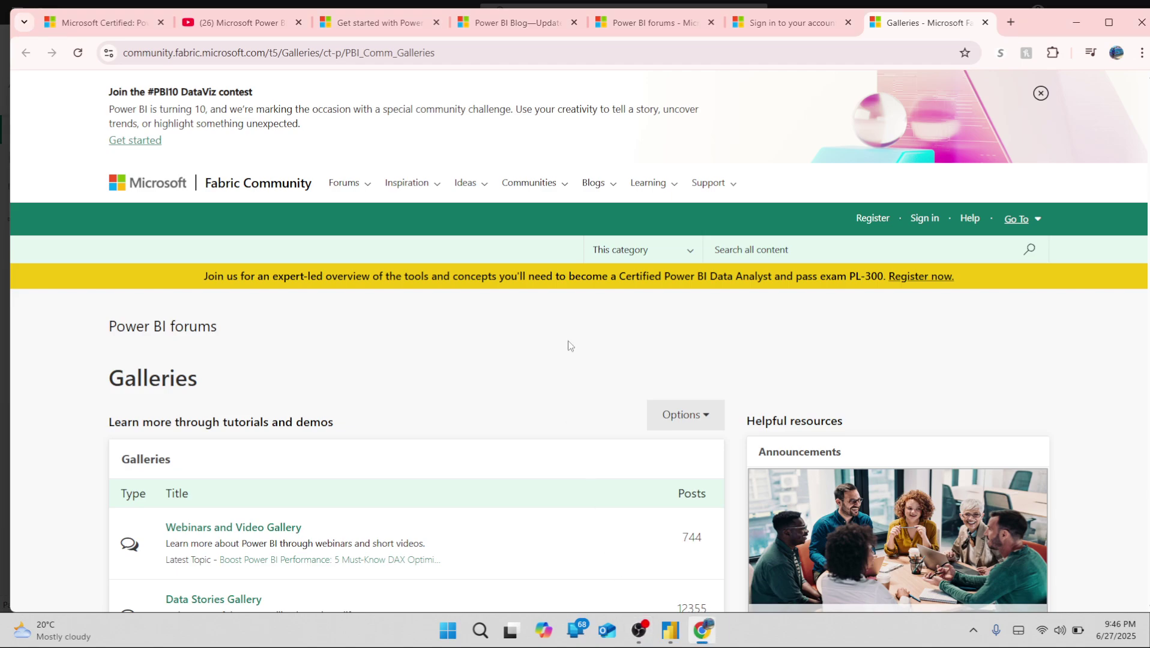
scroll(599, 313, "down", 3)
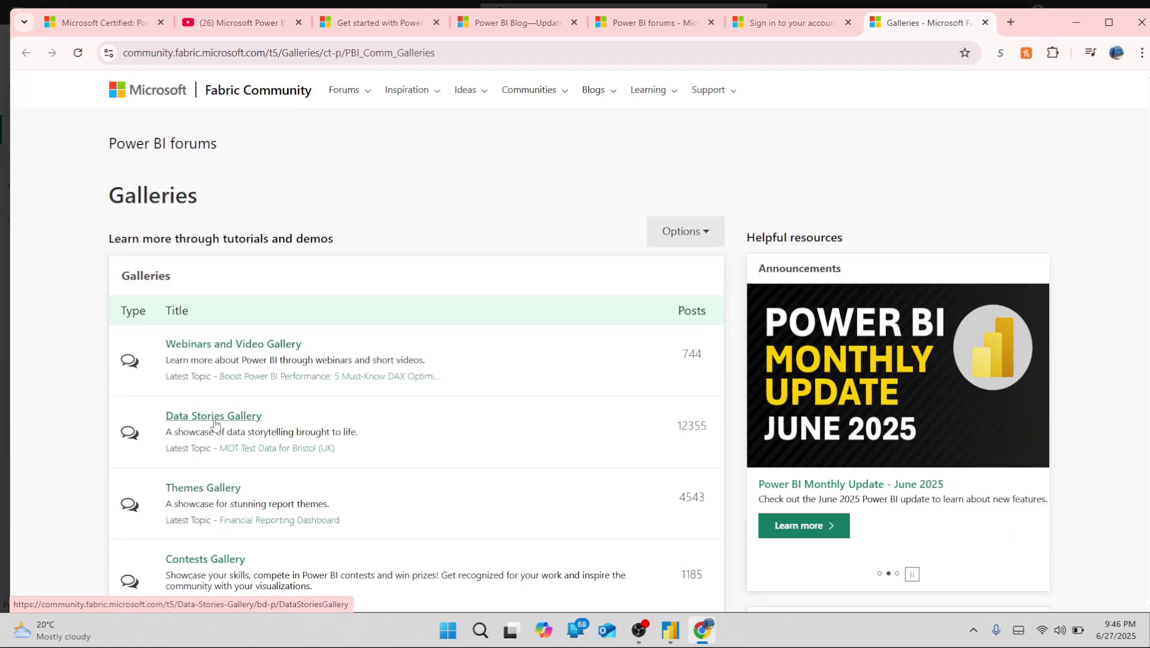
left_click(216, 424)
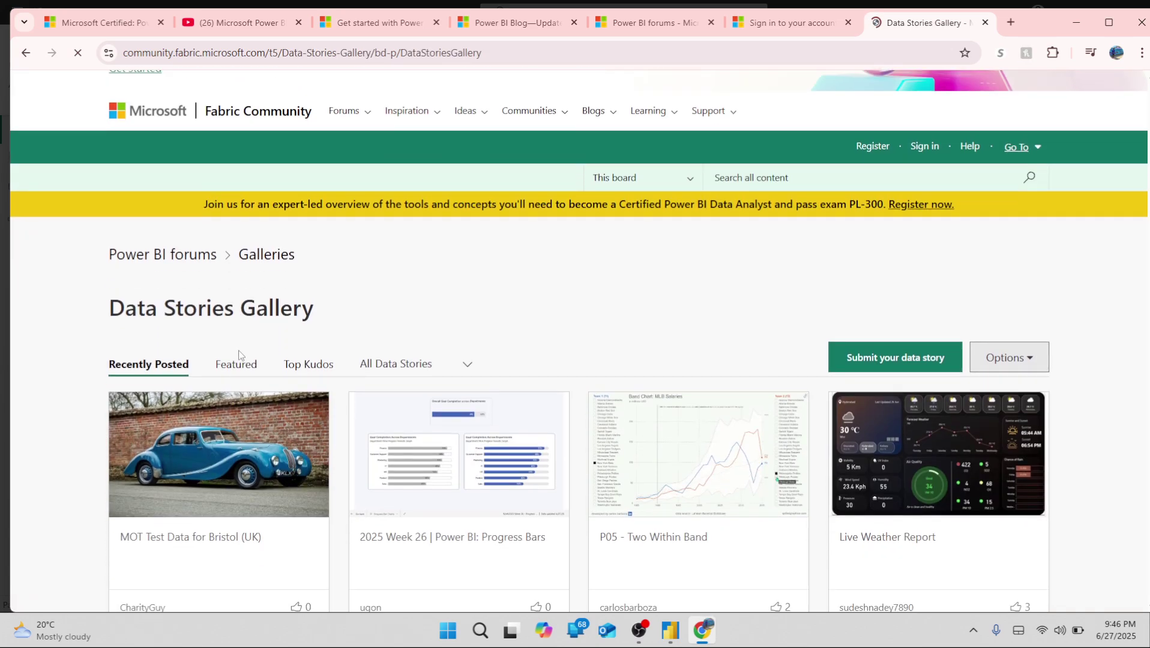
- Open the Live Weather Report from the Data Stories Gallery and examine its dashboard visuals and description
scroll(239, 360, "down", 5)
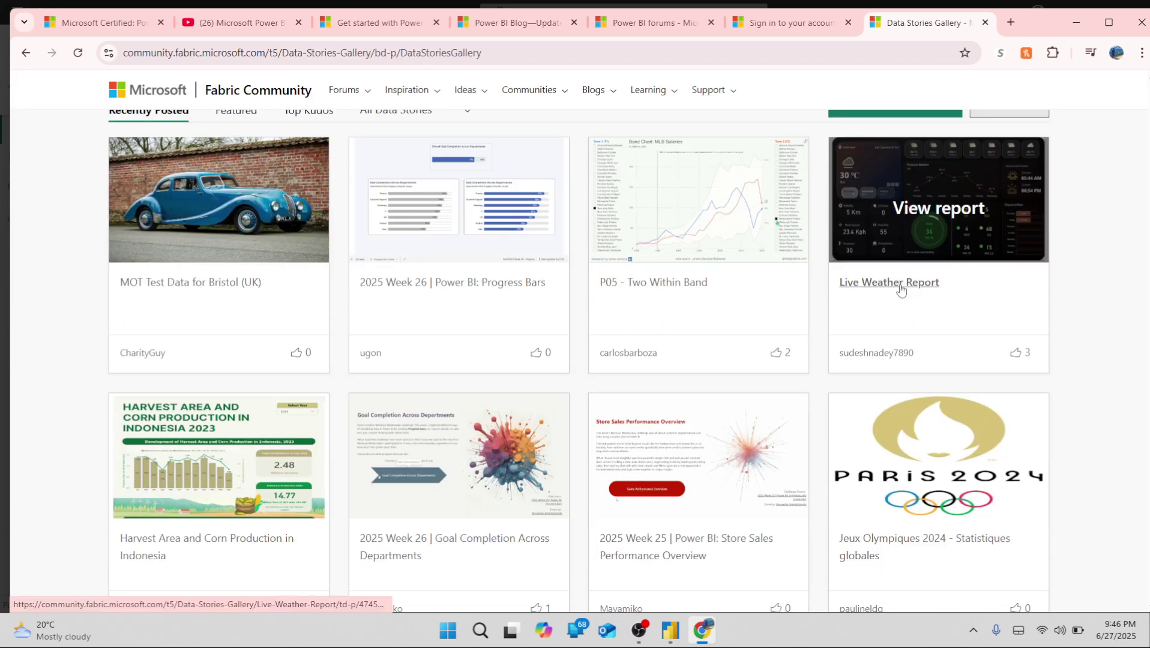
left_click(898, 288)
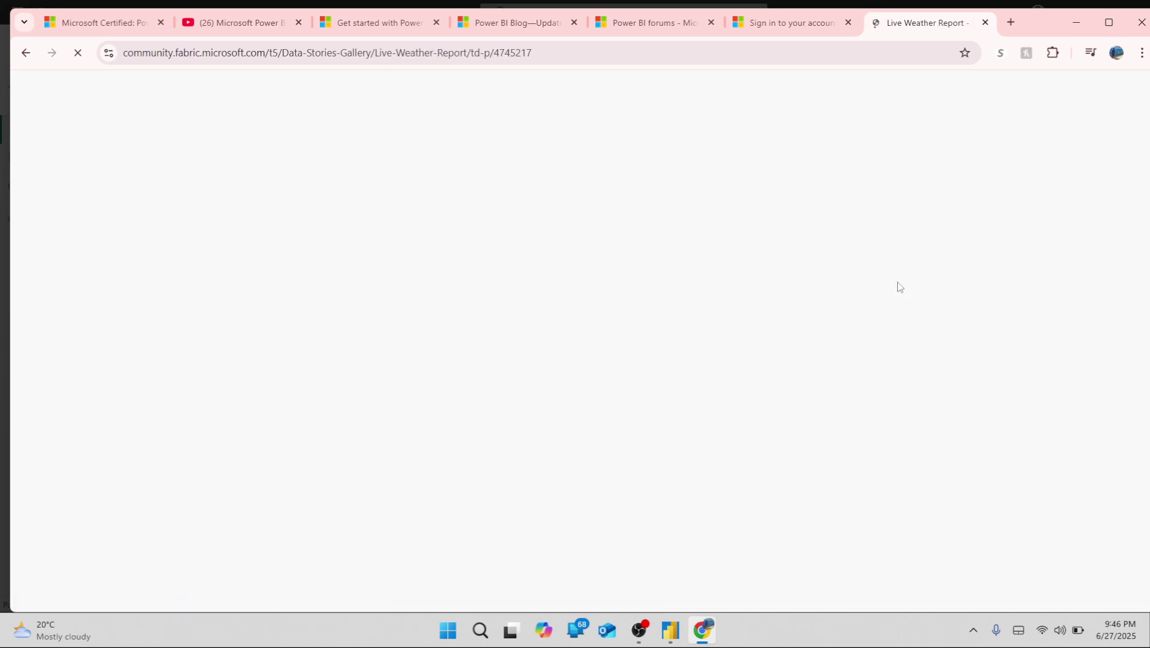
scroll(385, 352, "down", 6)
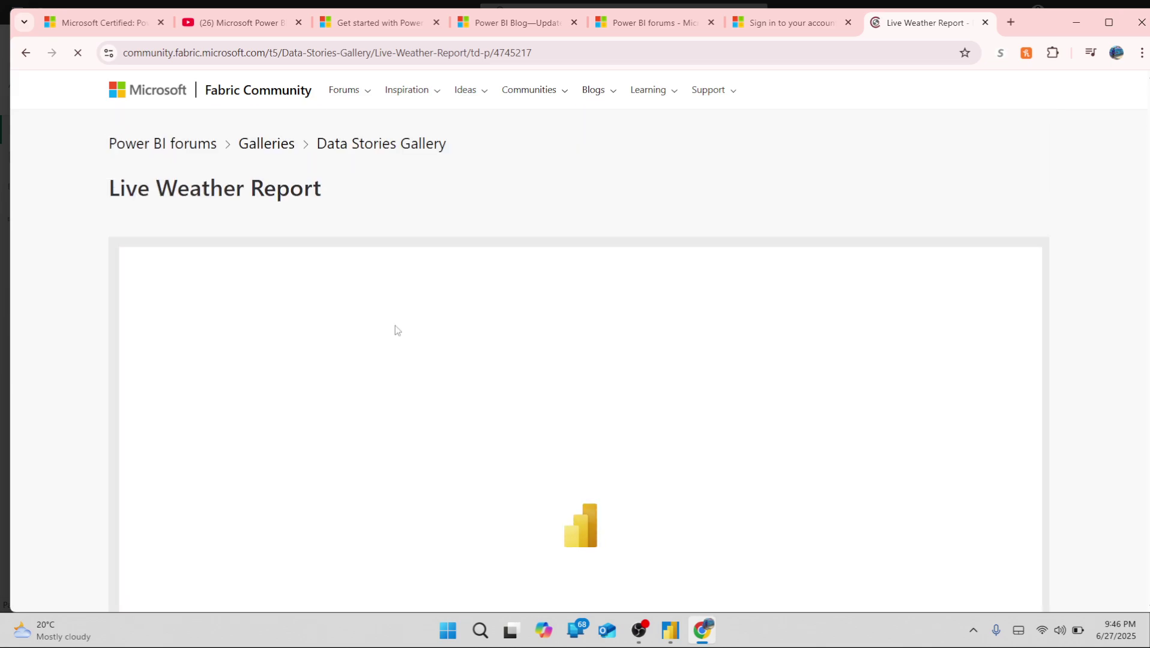
scroll(396, 326, "down", 3)
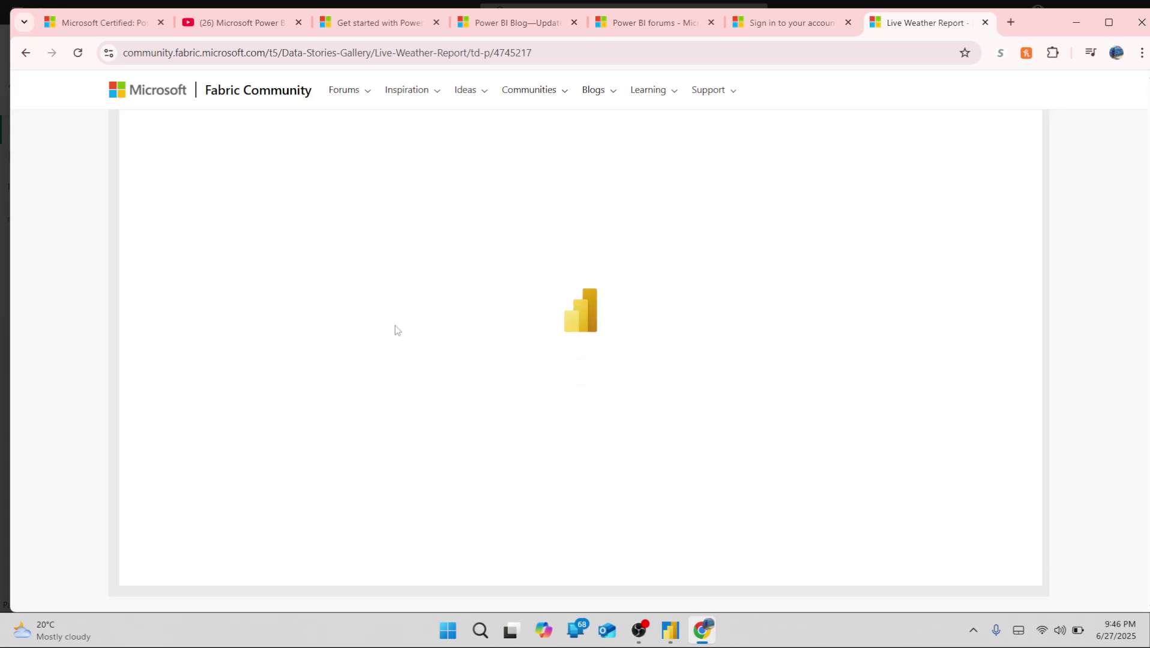
scroll(396, 325, "down", 10)
scroll(396, 325, "up", 12)
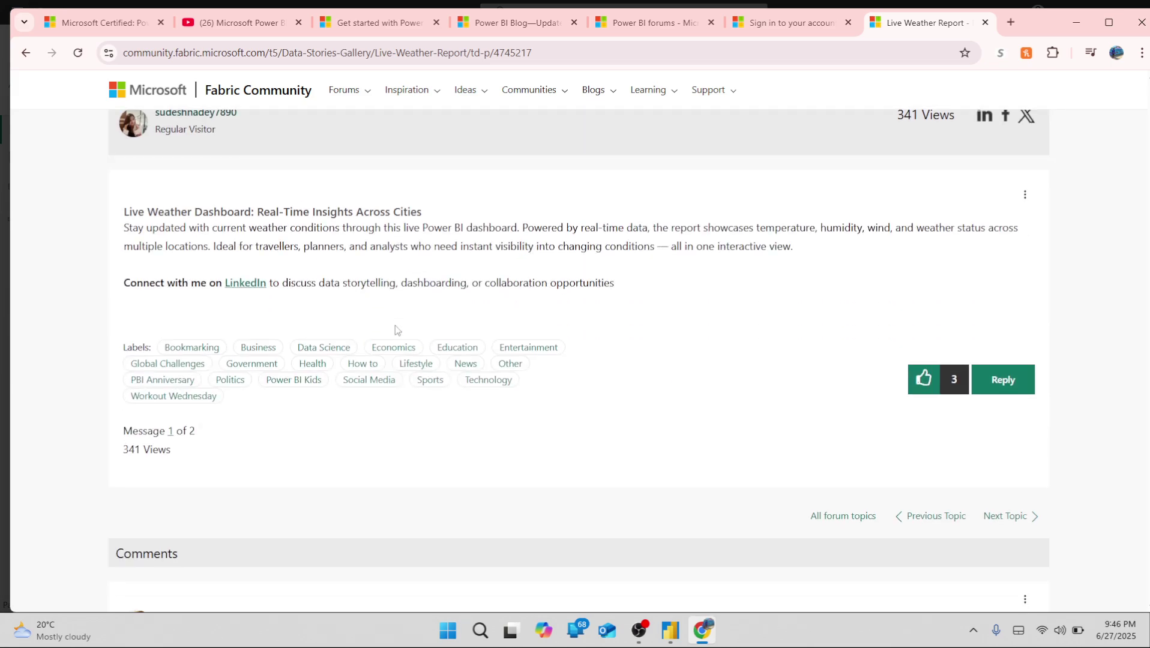
scroll(398, 329, "down", 4)
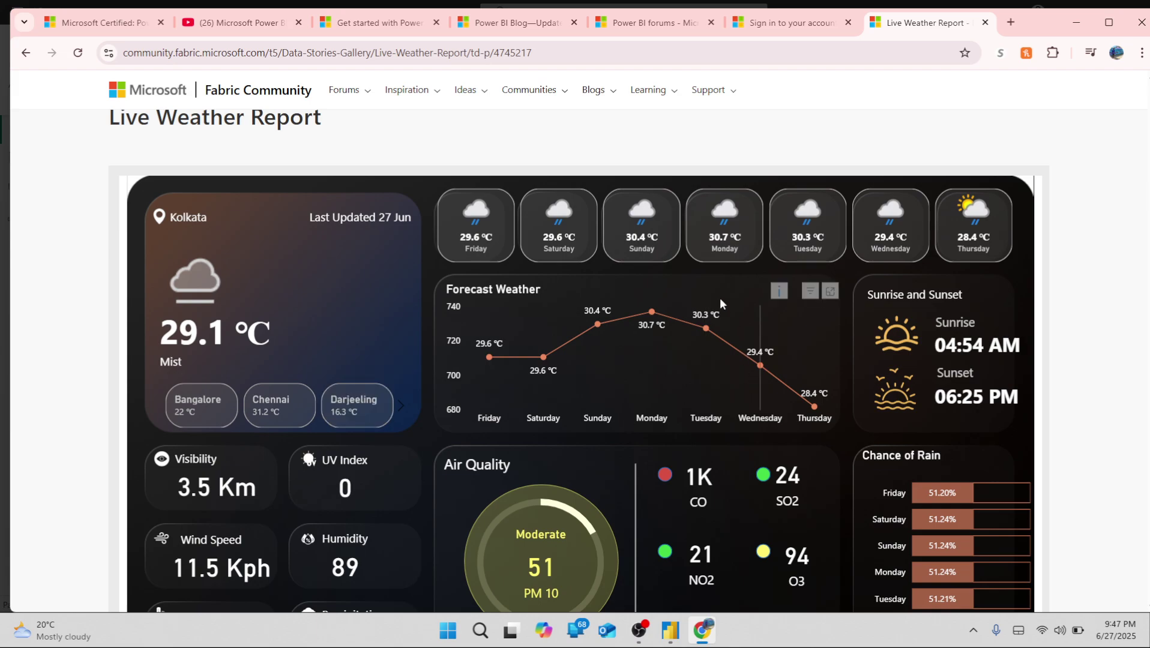
scroll(751, 414, "down", 5)
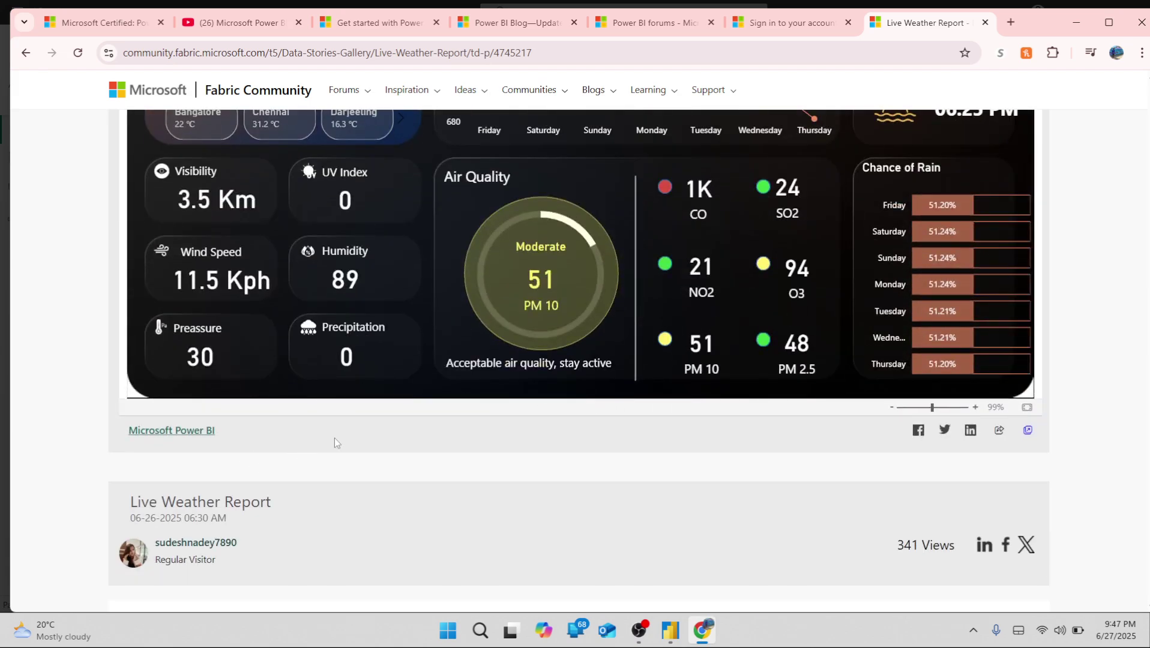
scroll(183, 438, "up", 4)
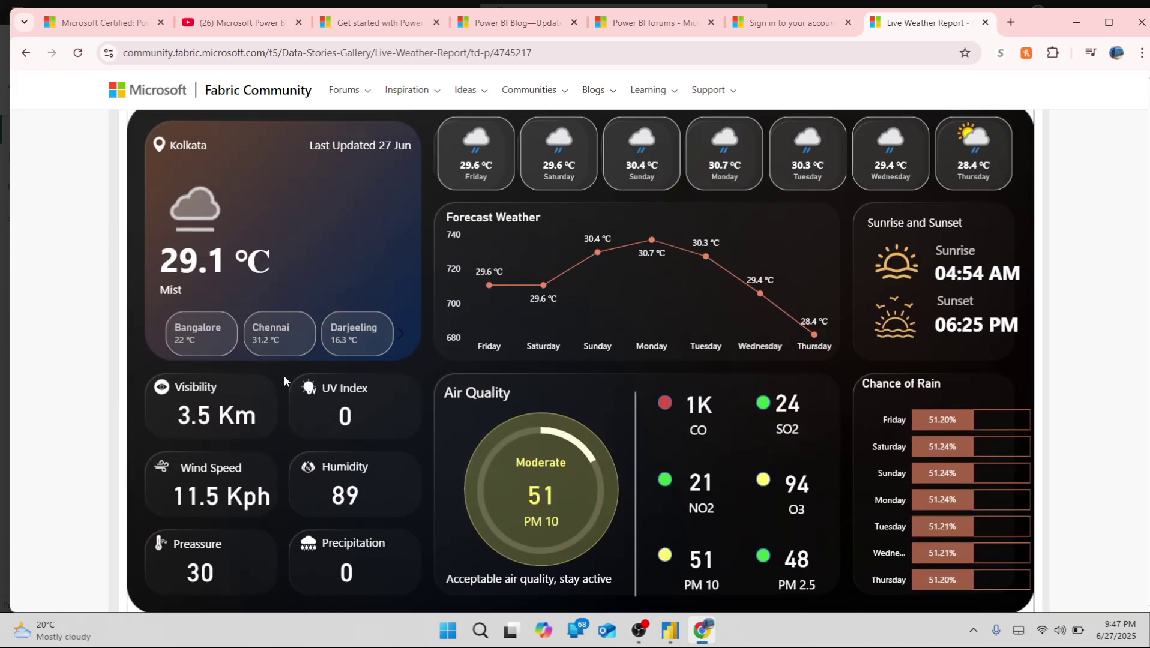
scroll(284, 375, "up", 3)
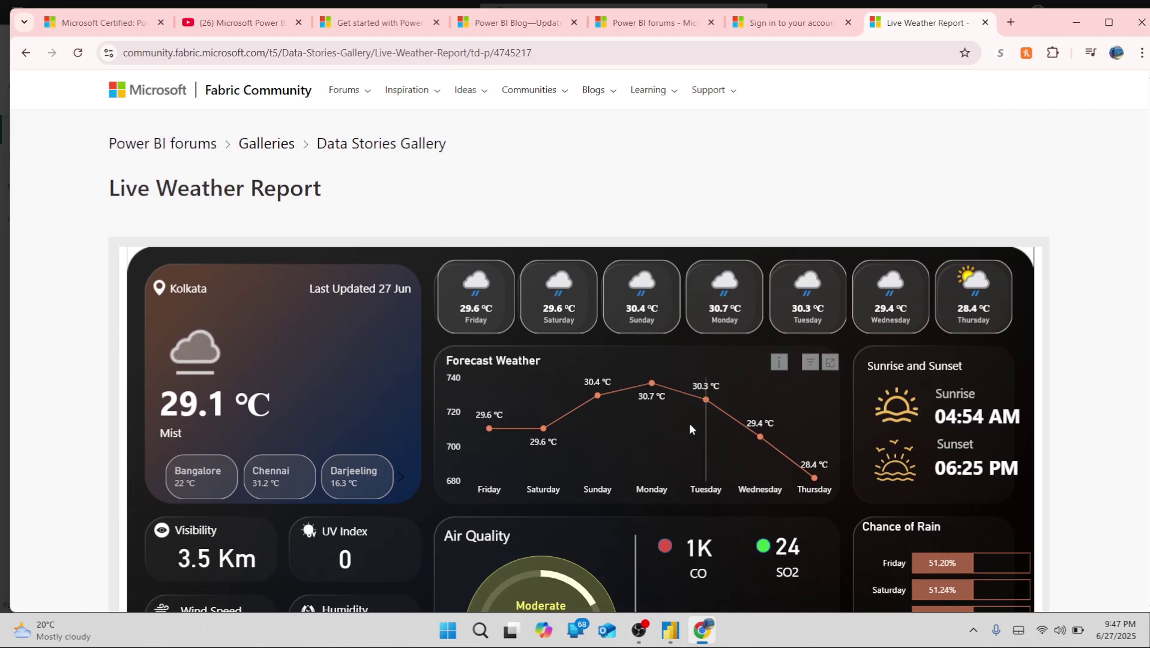
- Switch to Power BI Desktop and open the Consulting services resource in the browser
key("super+shift+s")
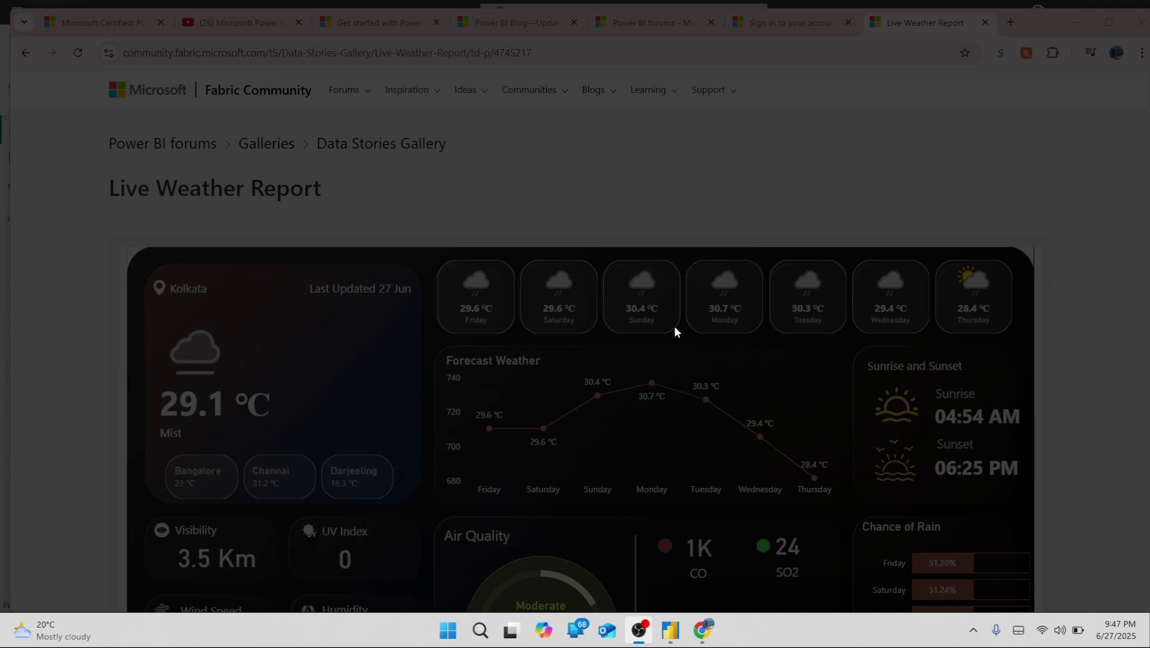
key("alt+Tab")
key("alt+Tab")
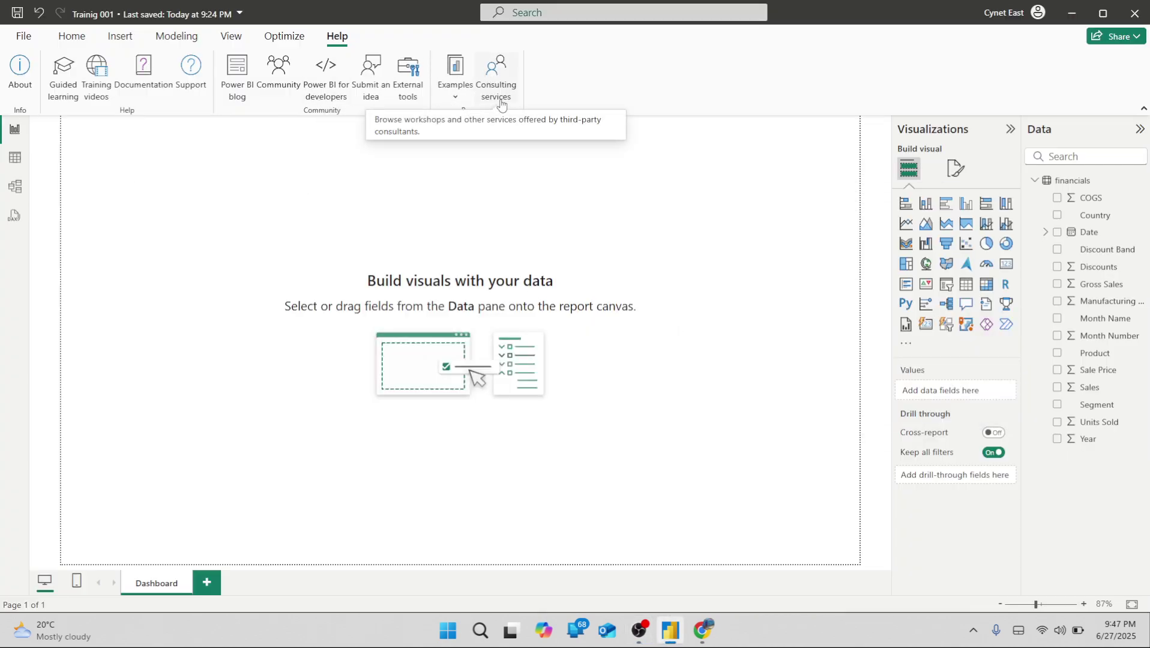
key("alt+Tab")
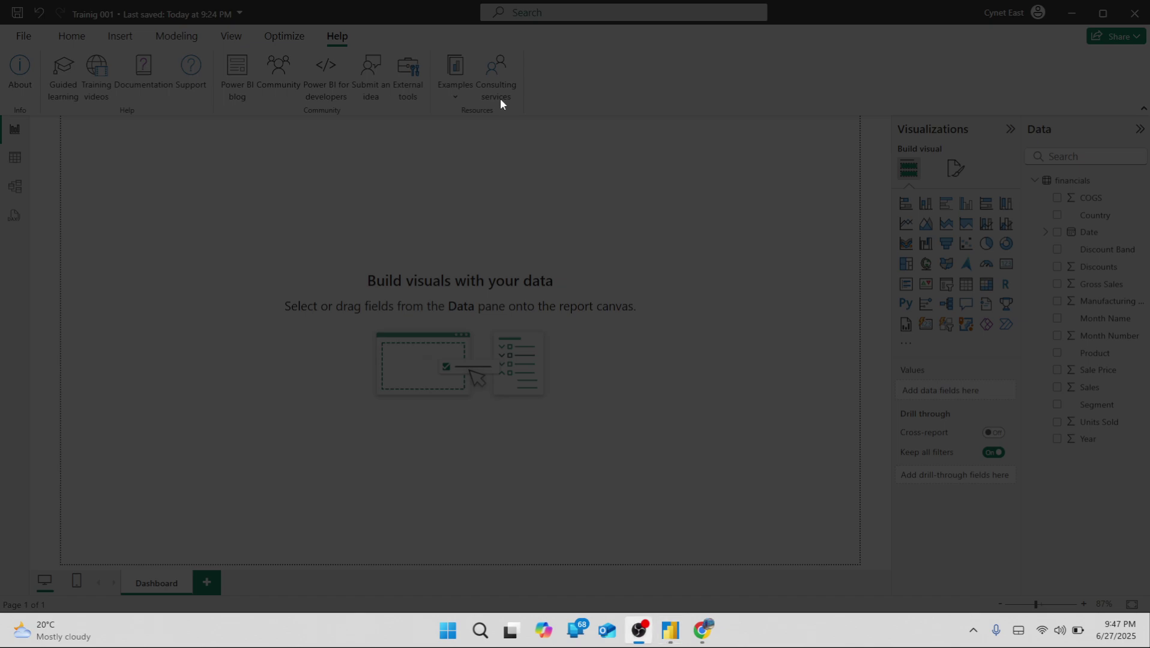
left_click(500, 98)
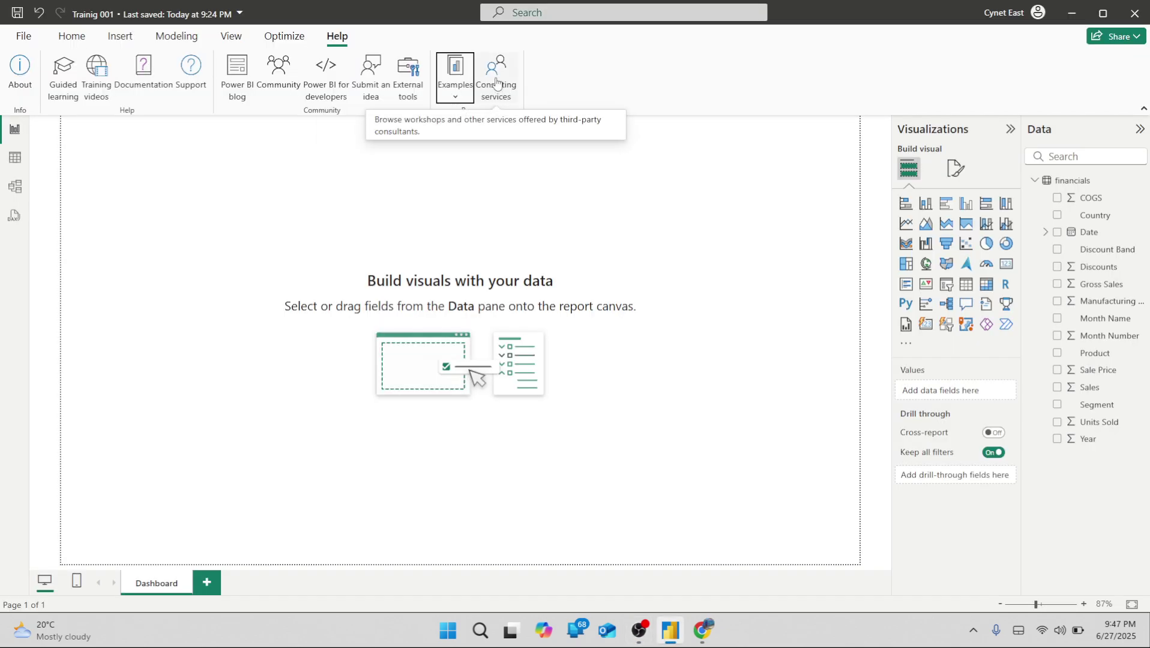
left_click(496, 70)
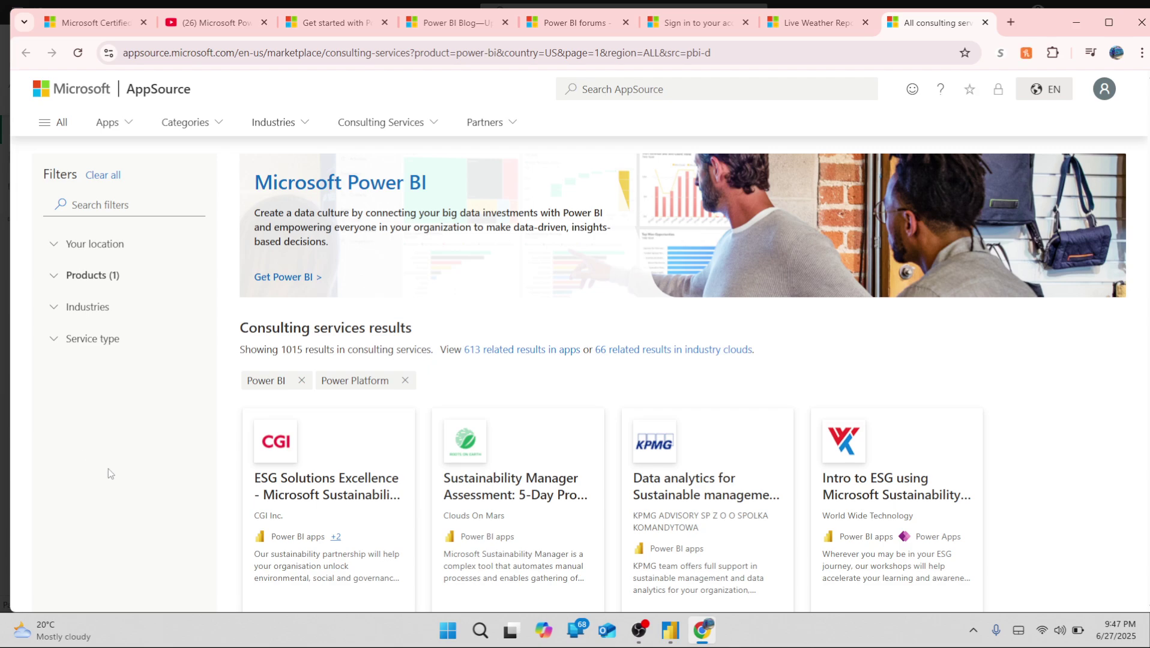
- Look over the first Power BI consulting offers on AppSource, including their providers, descriptions and prices
scroll(415, 404, "down", 2)
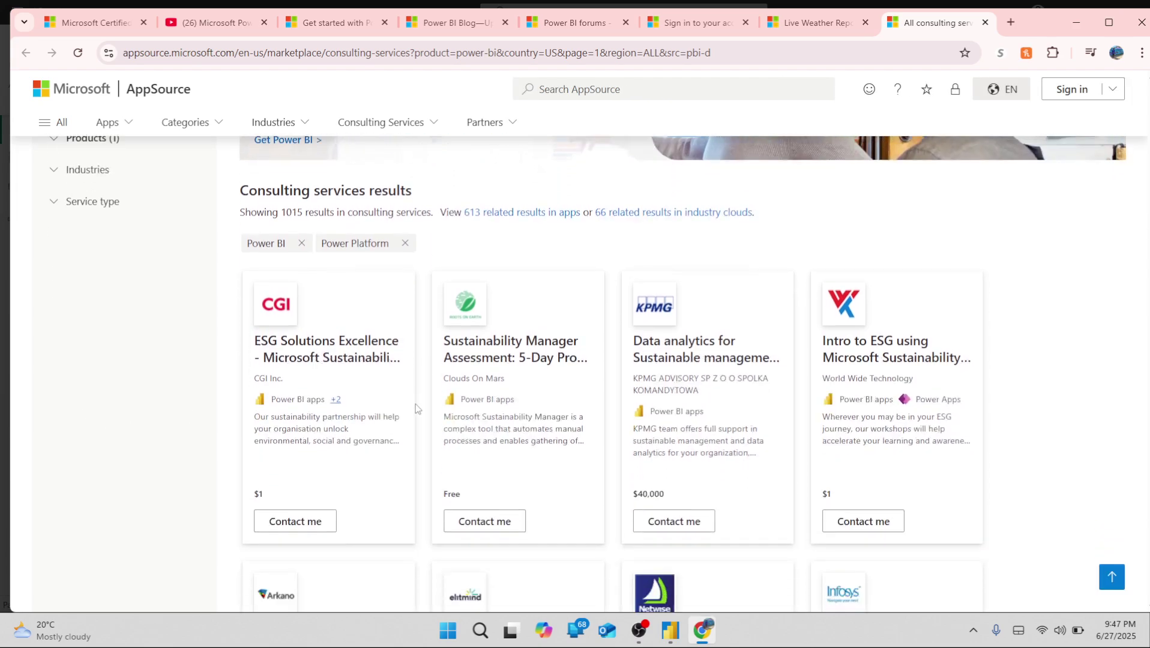
scroll(416, 405, "down", 1)
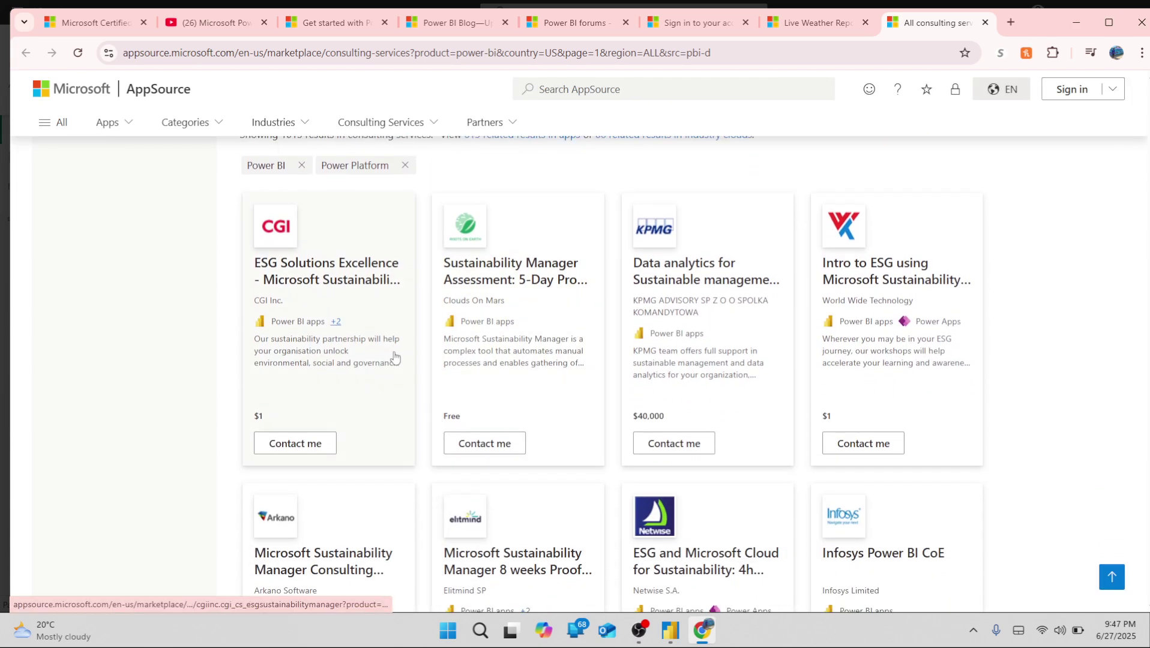
left_click(260, 435)
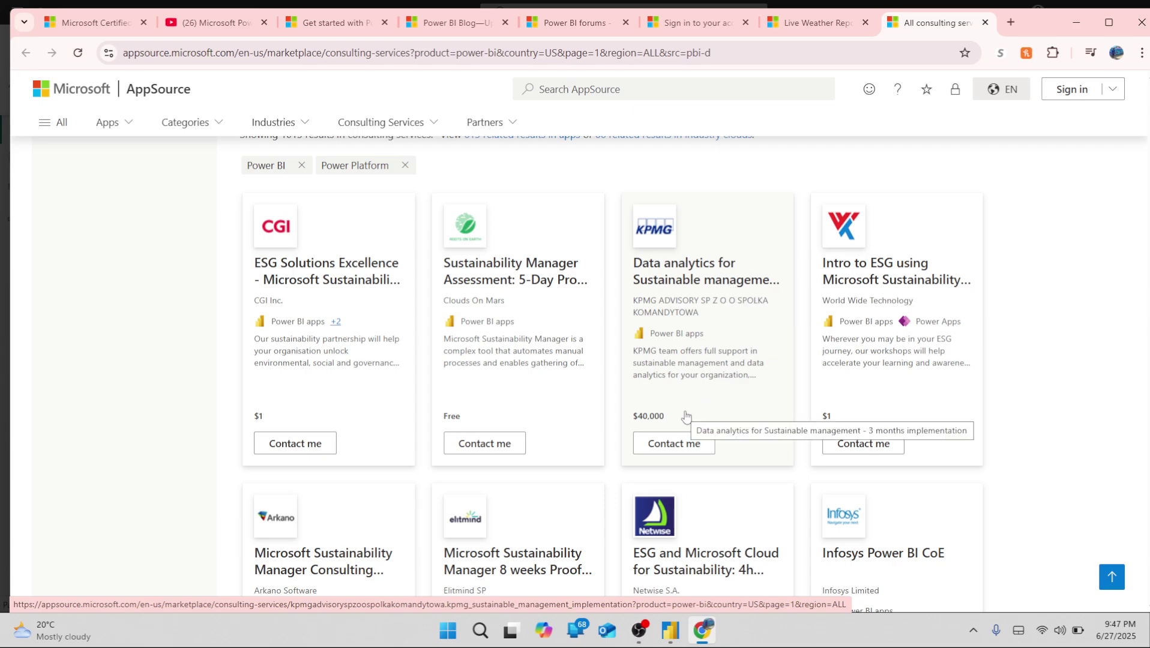
scroll(686, 416, "down", 3)
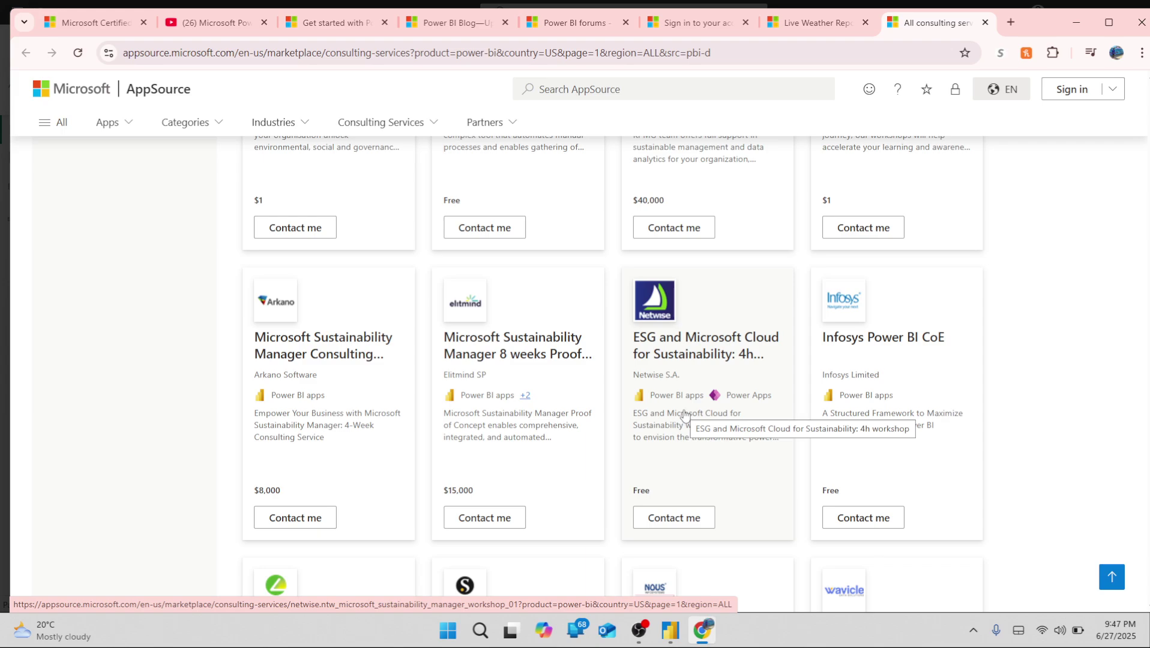
scroll(716, 475, "down", 2)
scroll(715, 475, "up", 8)
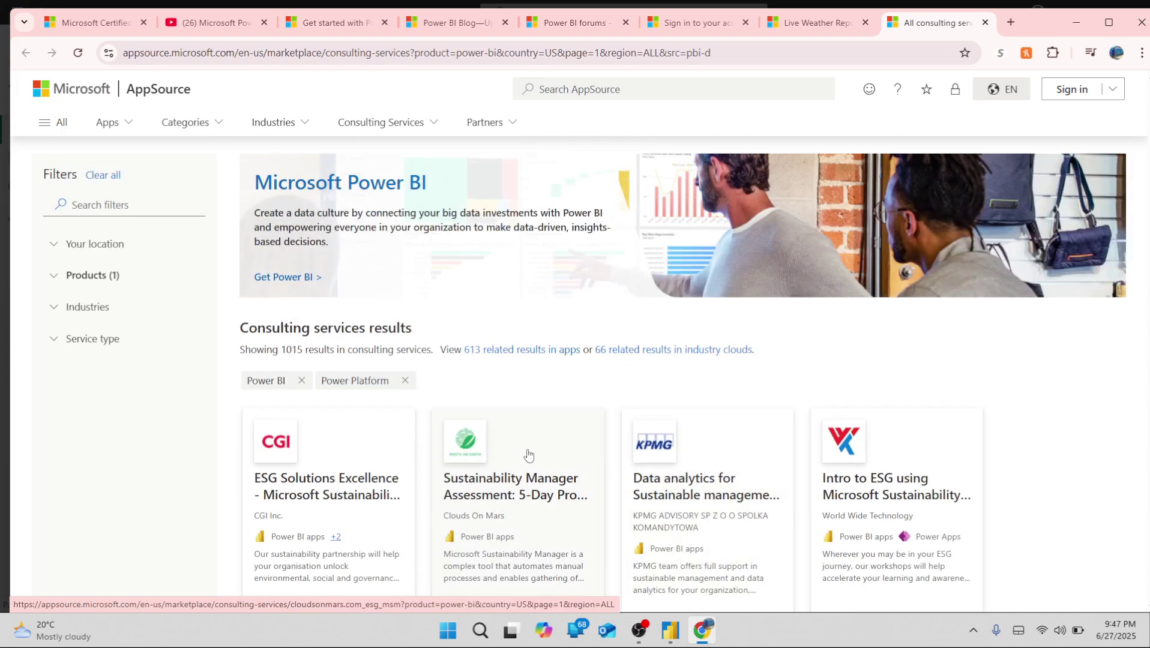
- Browse further down the AppSource consulting services results, examining the migration, workshop, training and dashboard offers and their prices
scroll(529, 455, "down", 15)
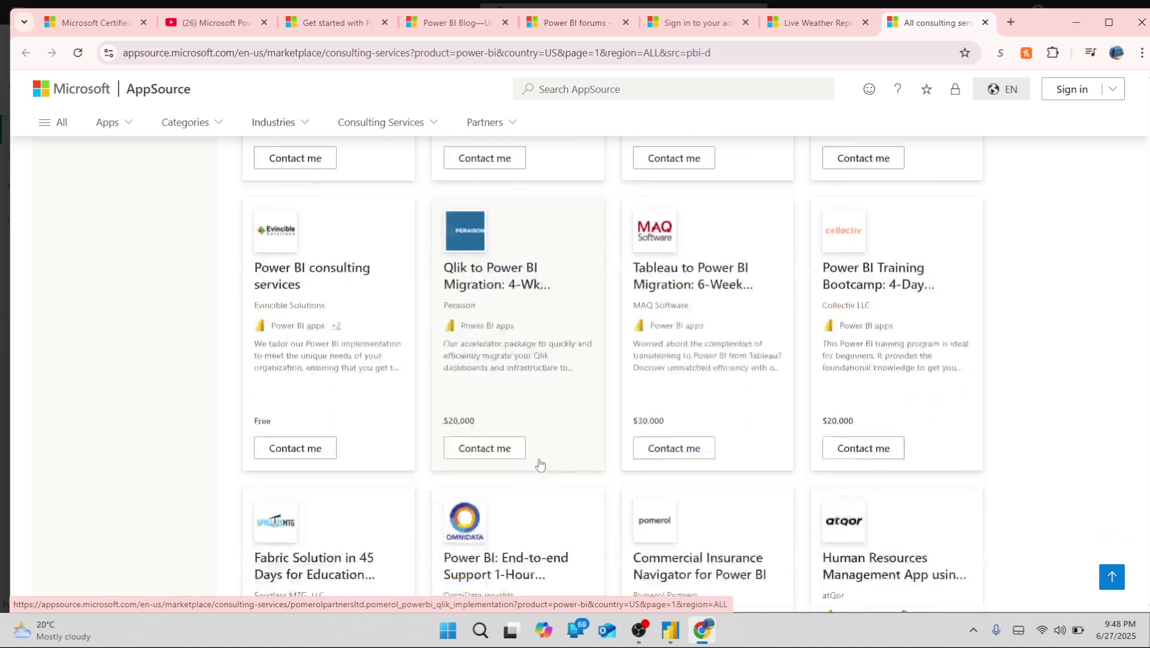
scroll(540, 464, "down", 2)
scroll(541, 464, "down", 1)
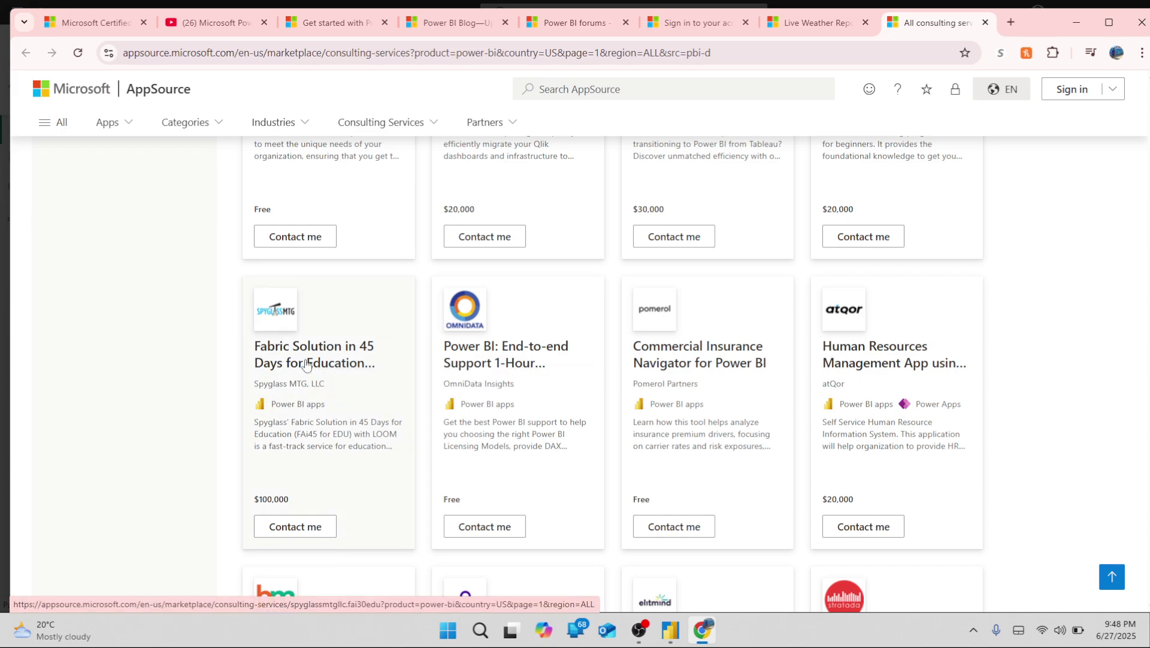
scroll(306, 363, "down", 3)
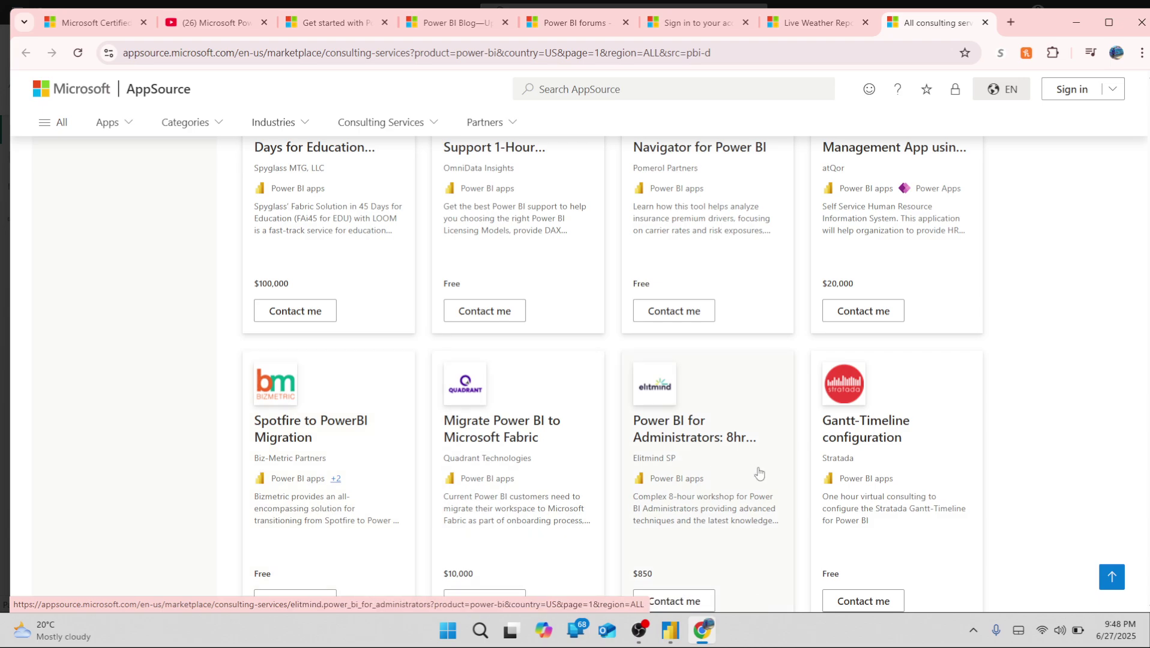
scroll(770, 473, "down", 1)
scroll(771, 473, "up", 1)
scroll(771, 474, "up", 1)
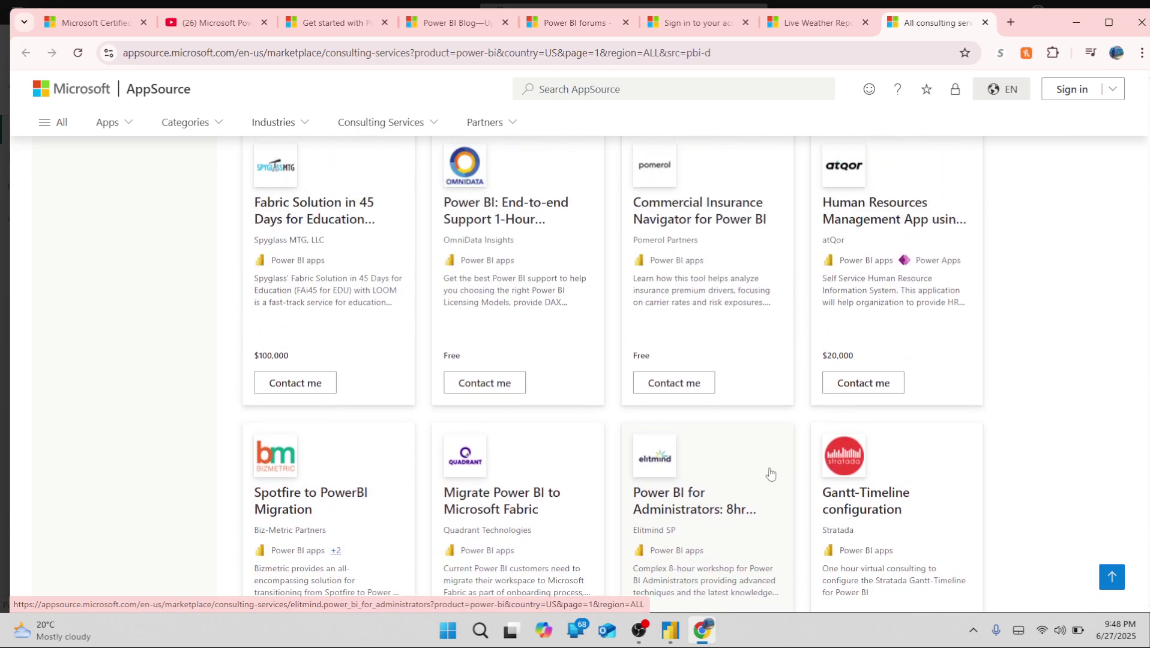
scroll(771, 474, "down", 5)
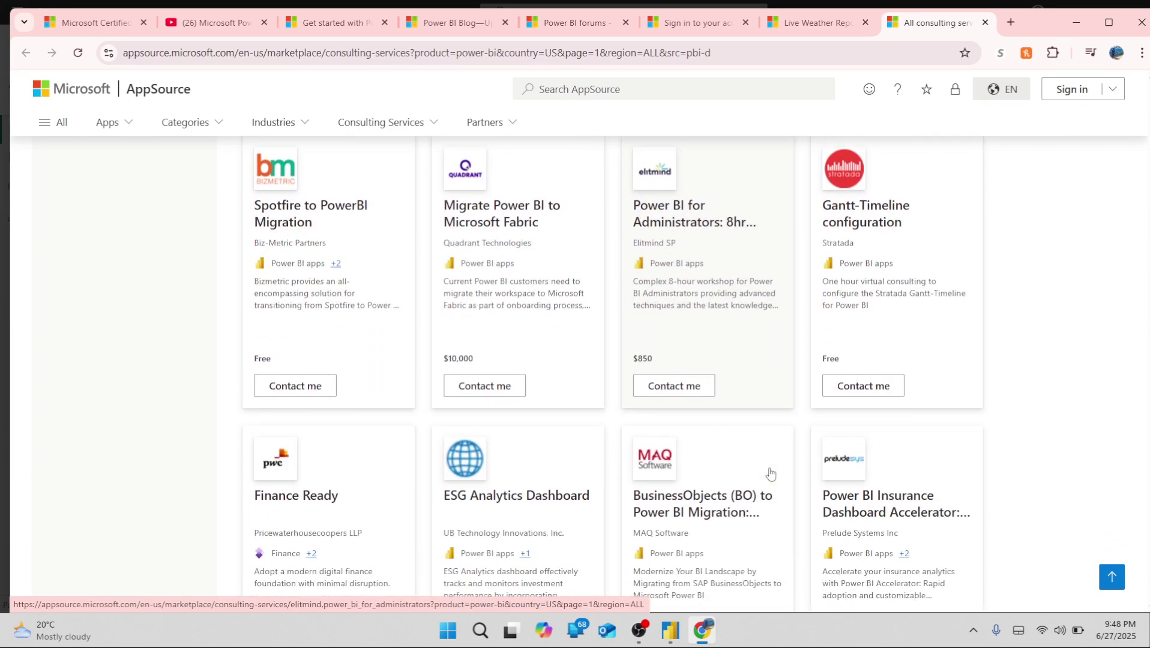
scroll(771, 474, "down", 2)
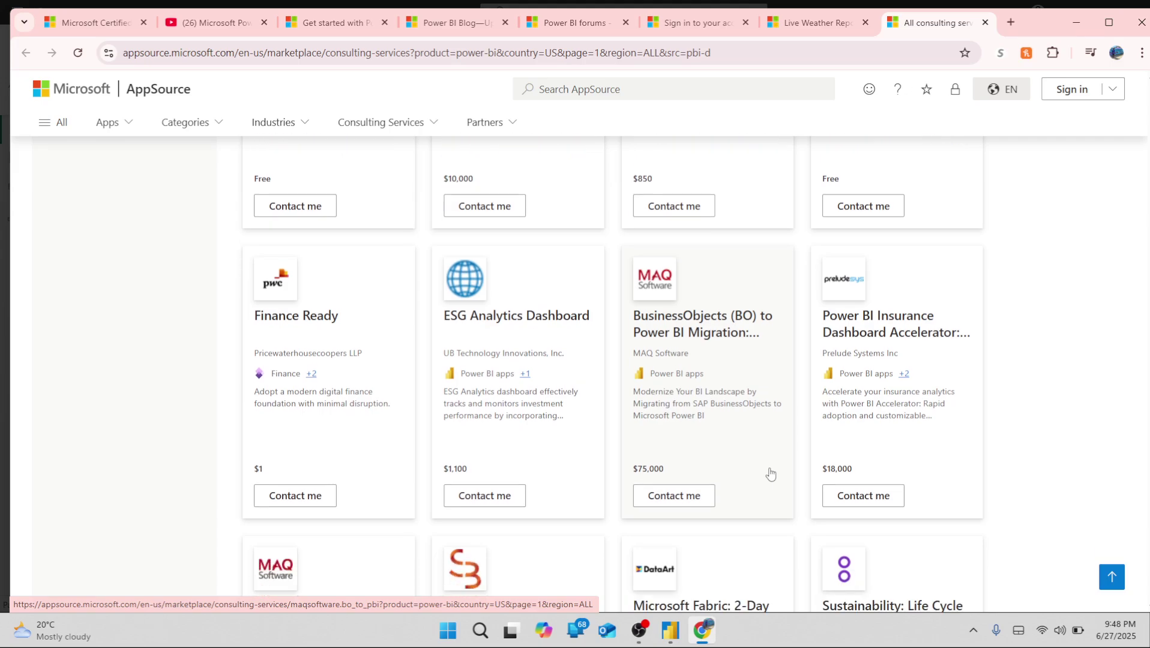
scroll(771, 474, "down", 2)
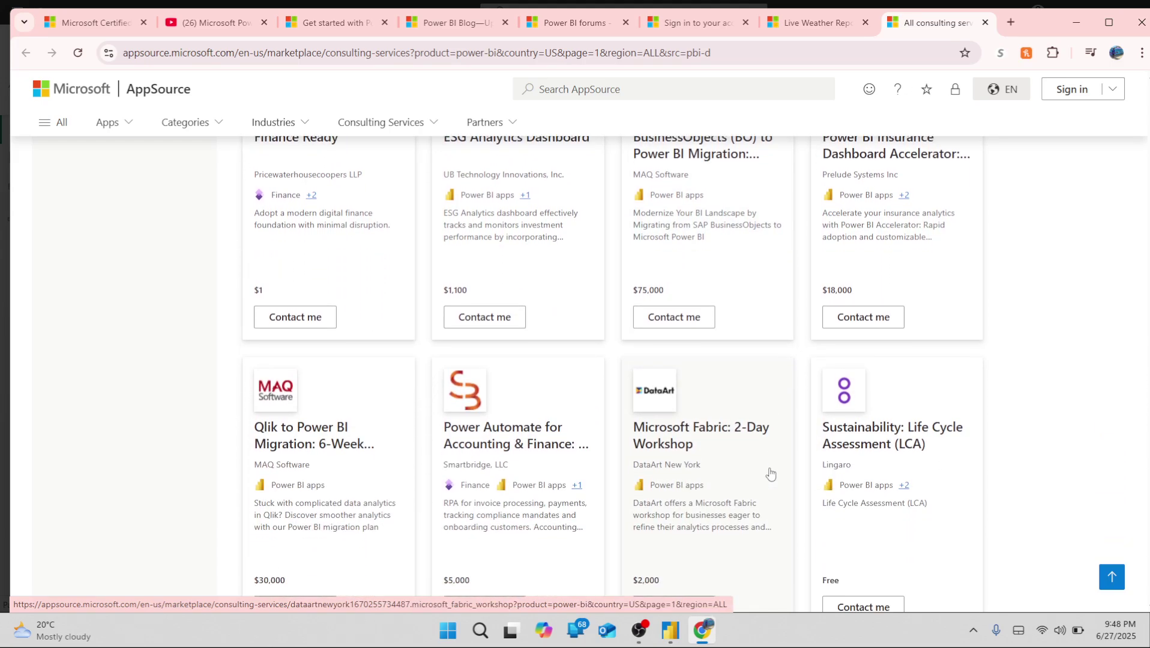
scroll(771, 473, "down", 2)
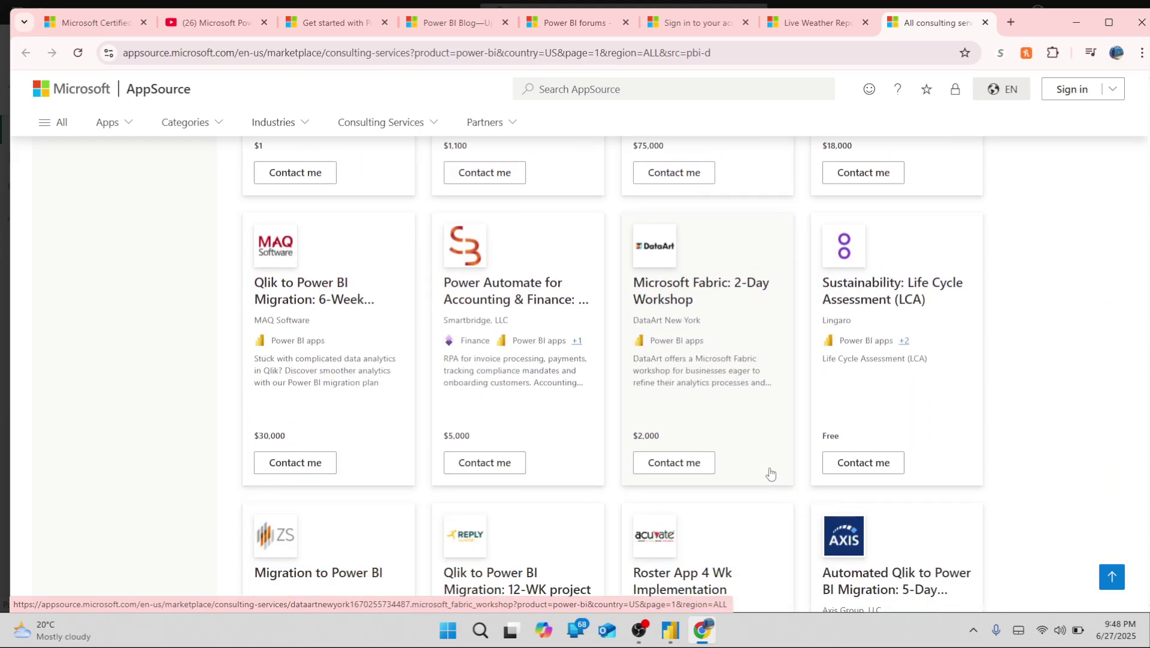
scroll(771, 474, "down", 2)
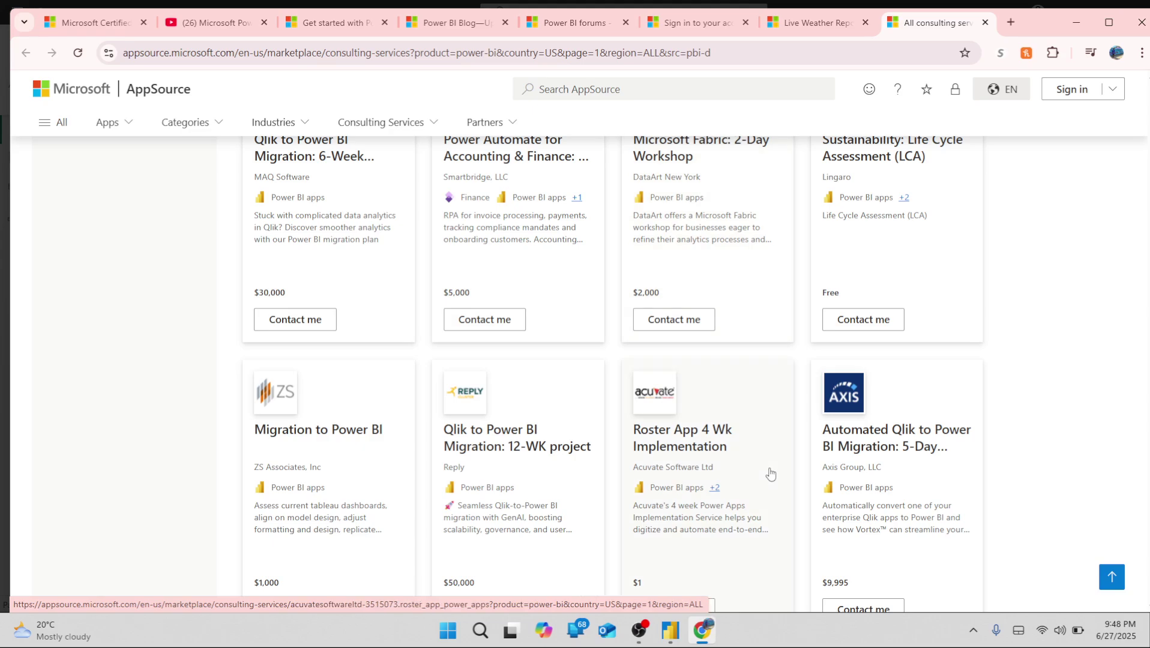
scroll(771, 474, "down", 1)
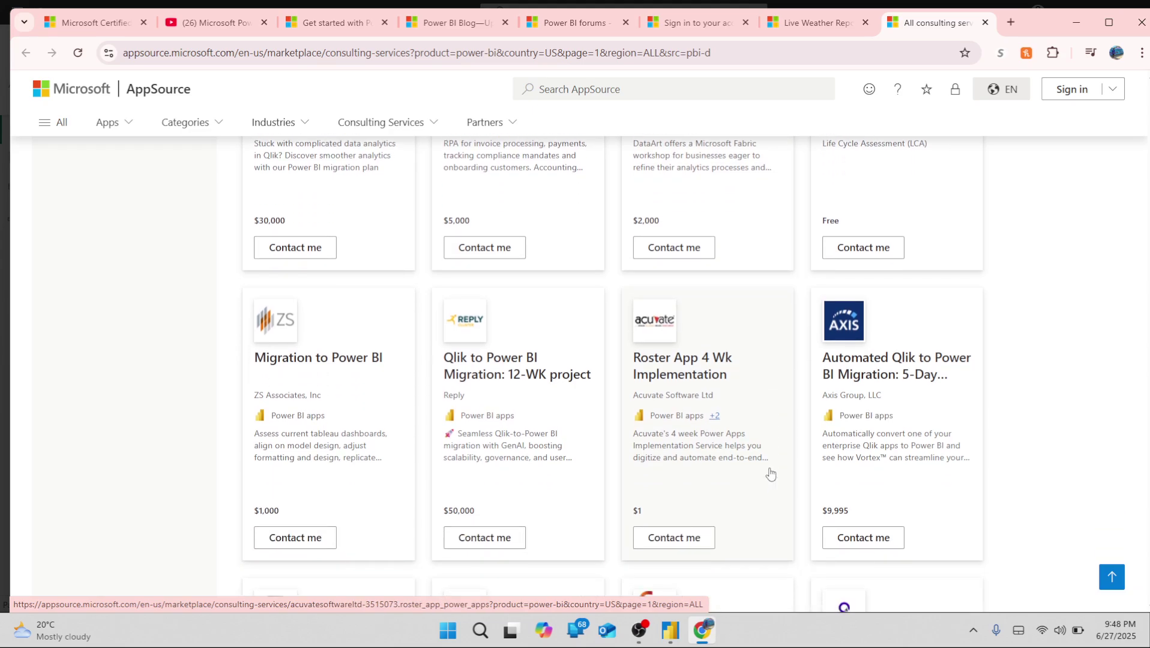
scroll(770, 474, "down", 1)
scroll(771, 474, "down", 2)
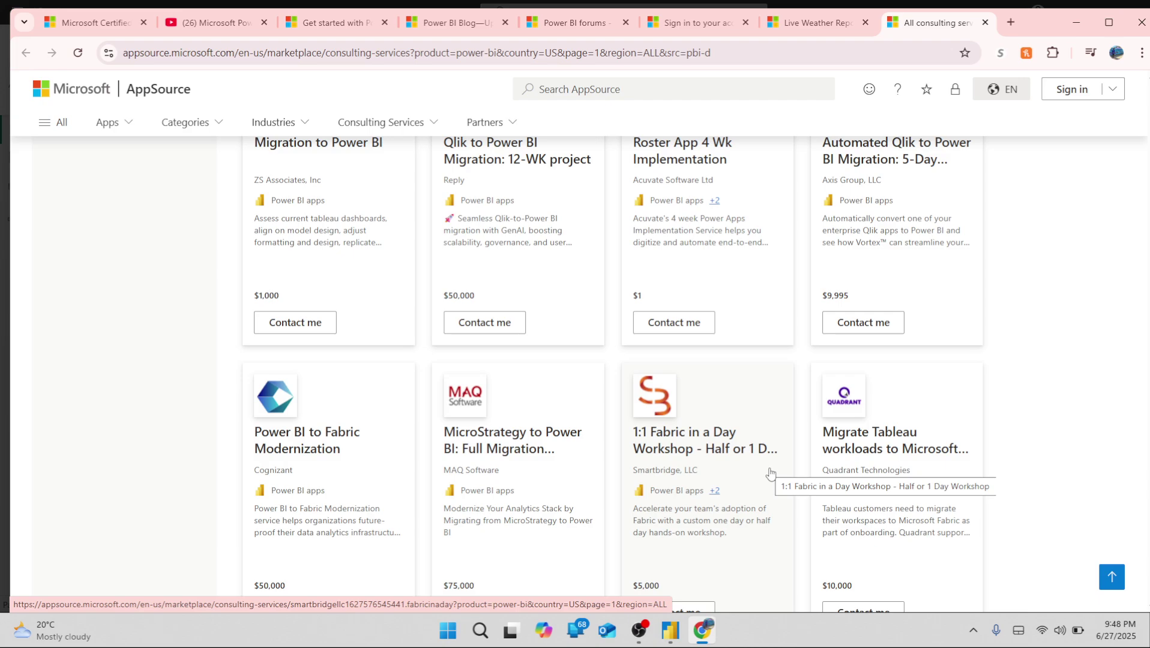
scroll(771, 475, "up", 1)
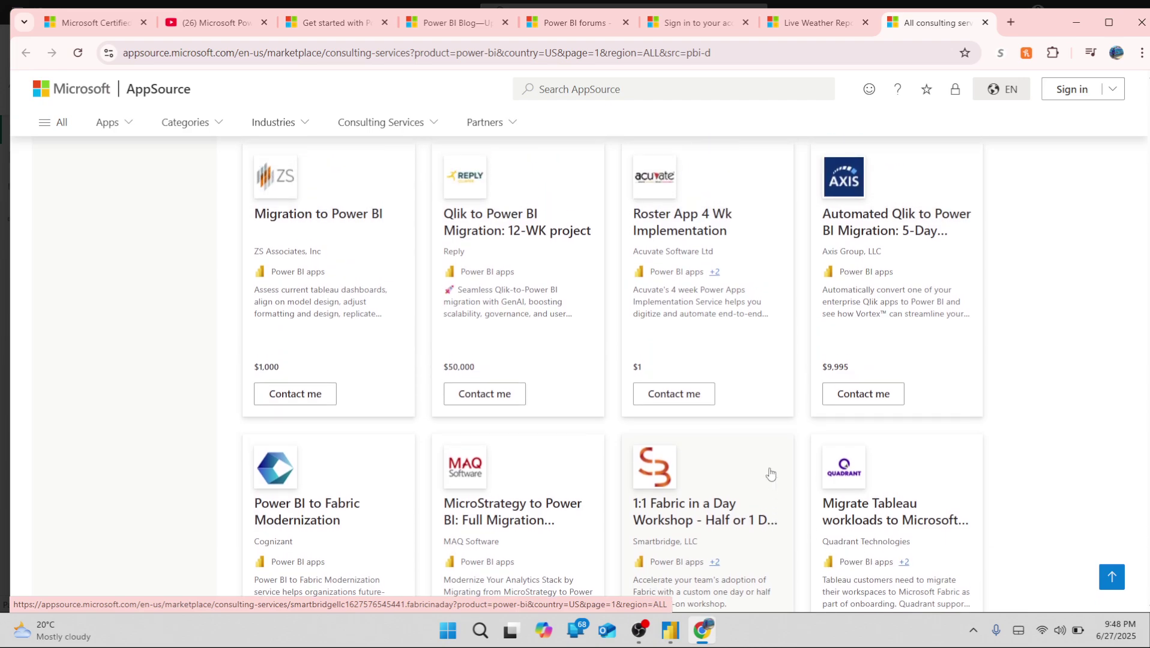
scroll(768, 472, "down", 2)
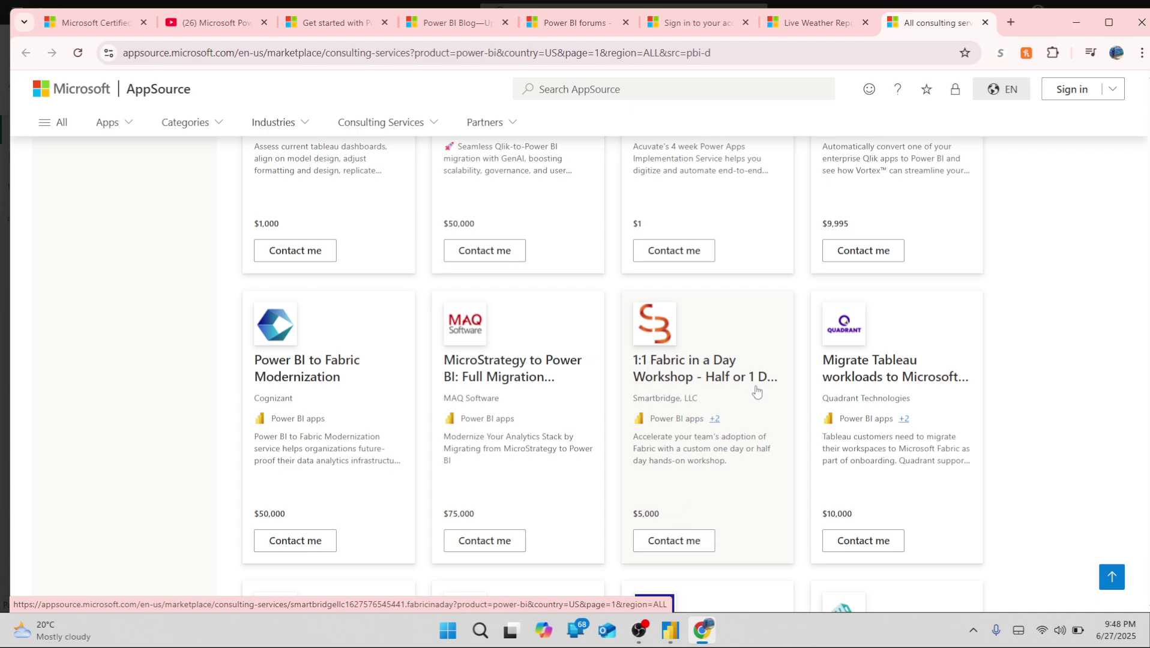
scroll(757, 392, "up", 2)
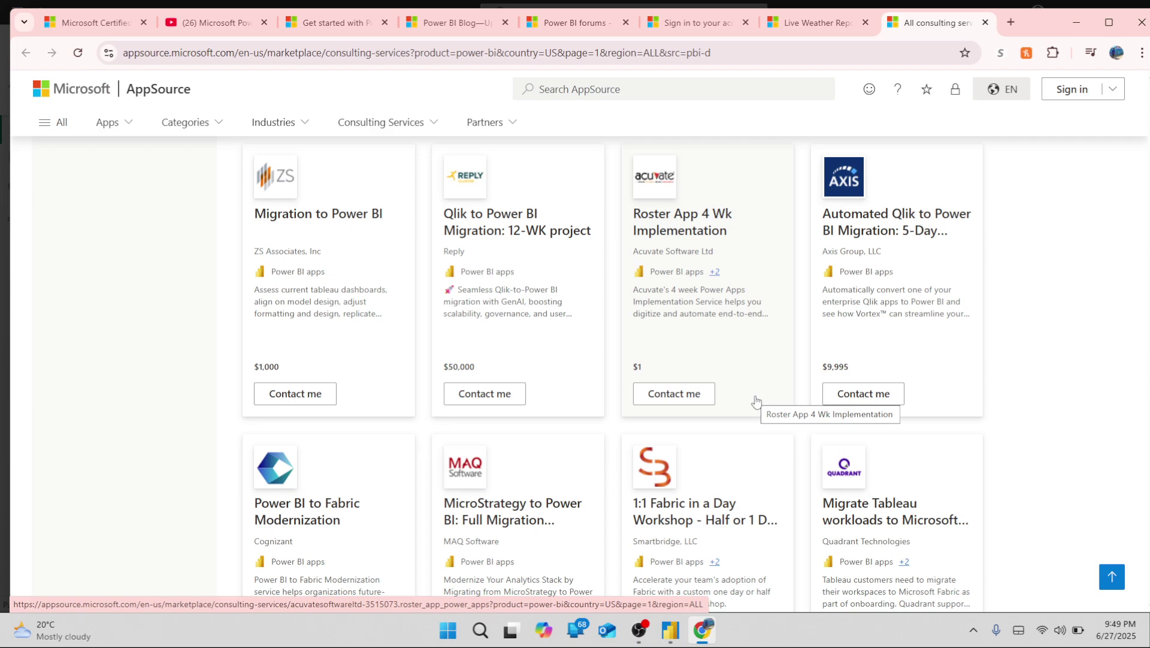
scroll(757, 401, "down", 7)
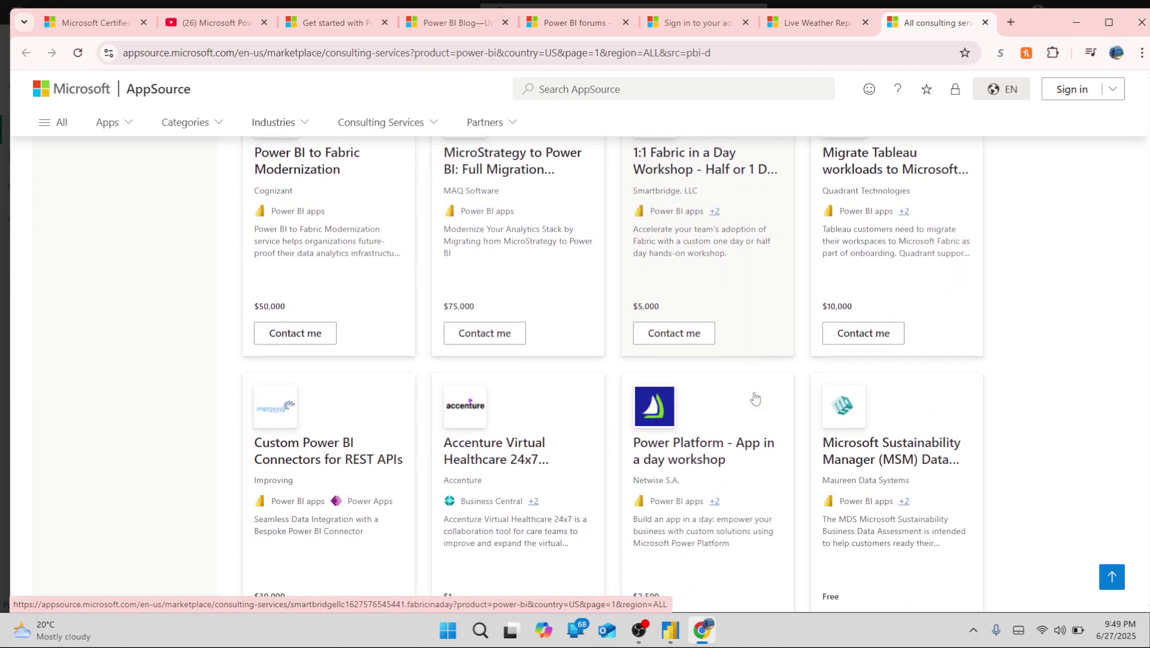
scroll(756, 398, "down", 1)
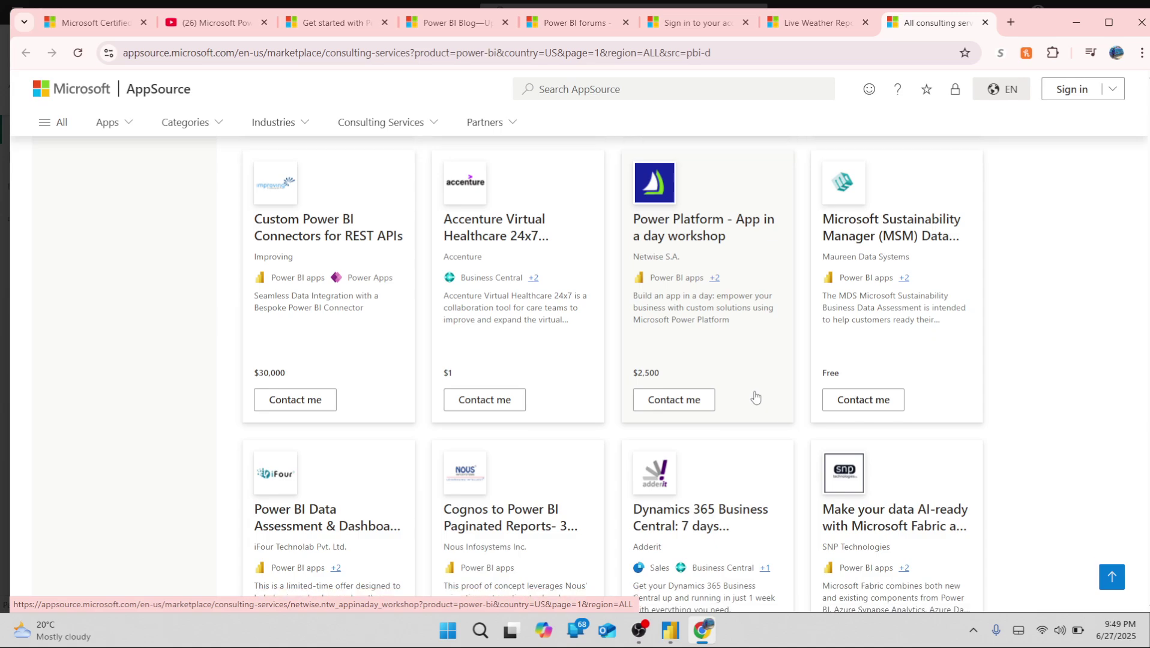
- Examine the remaining consulting offers through the end of the first AppSource results page, including the Power BI Hackathon workshop
scroll(755, 397, "down", 2)
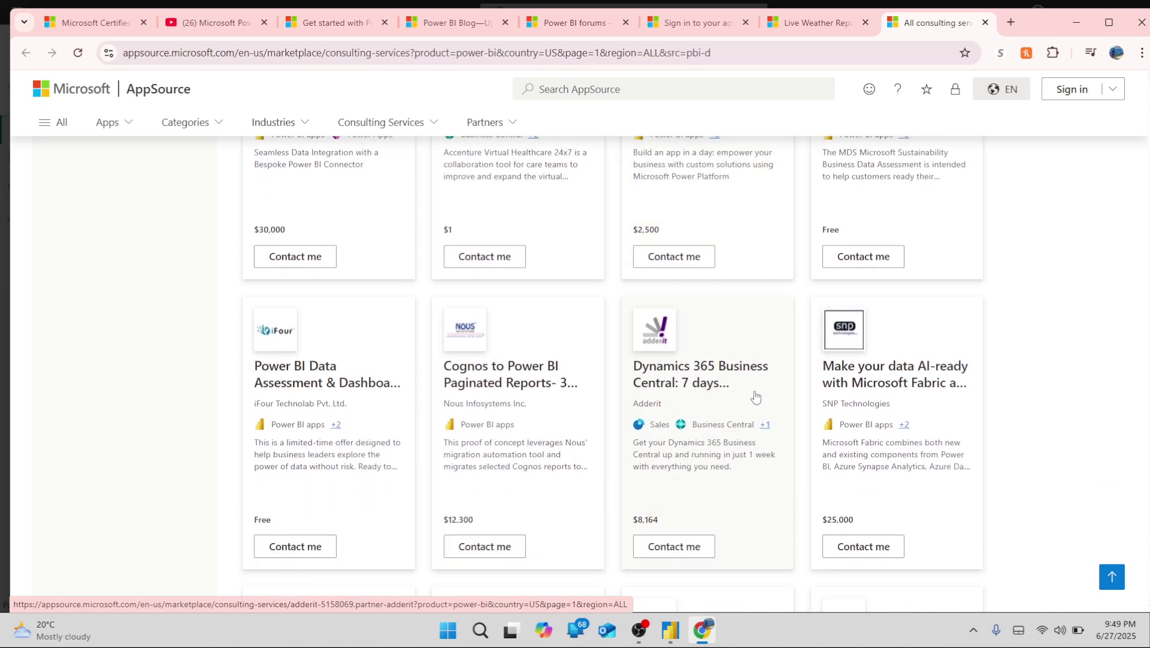
scroll(755, 397, "down", 3)
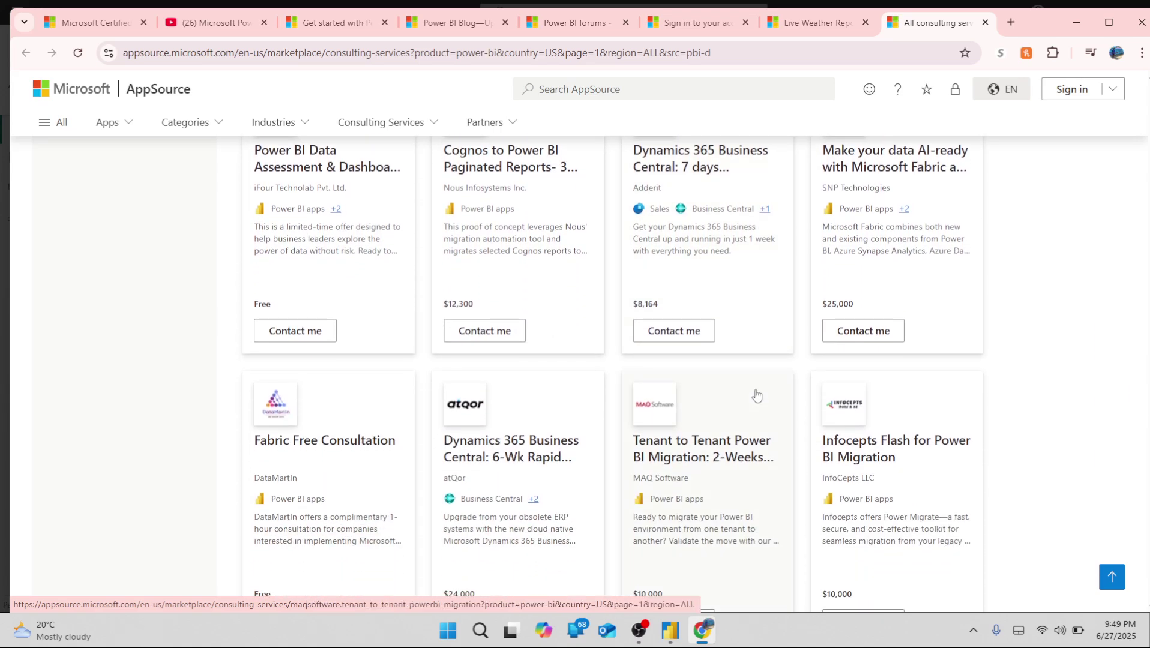
scroll(756, 394, "down", 1)
scroll(756, 394, "down", 1)
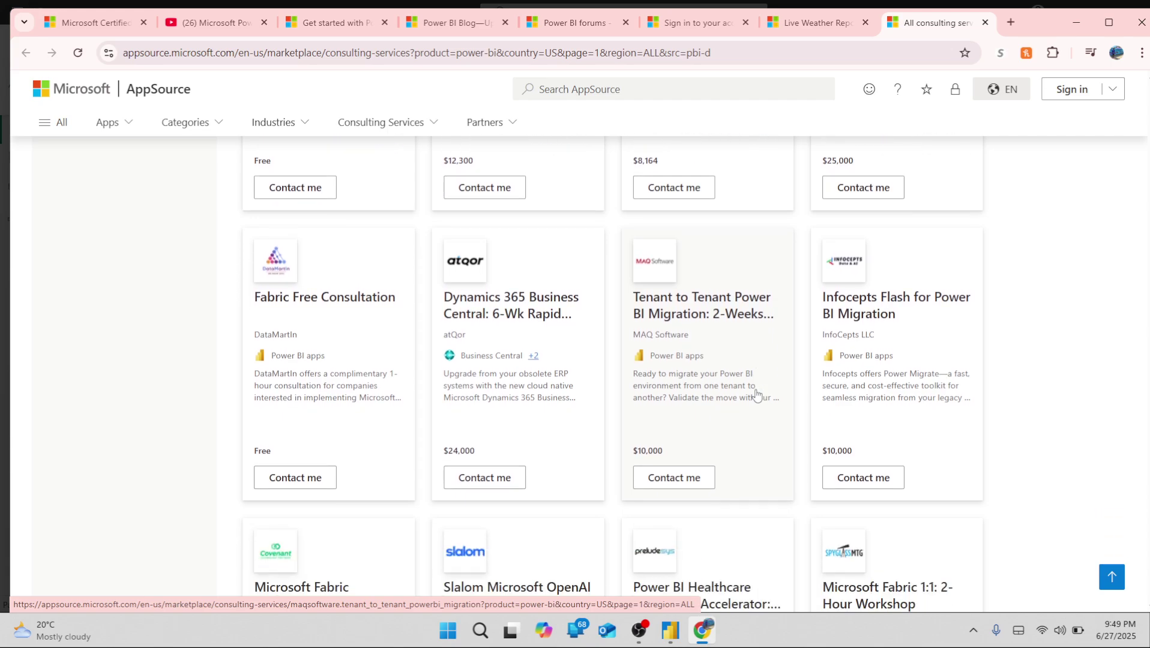
scroll(756, 394, "down", 4)
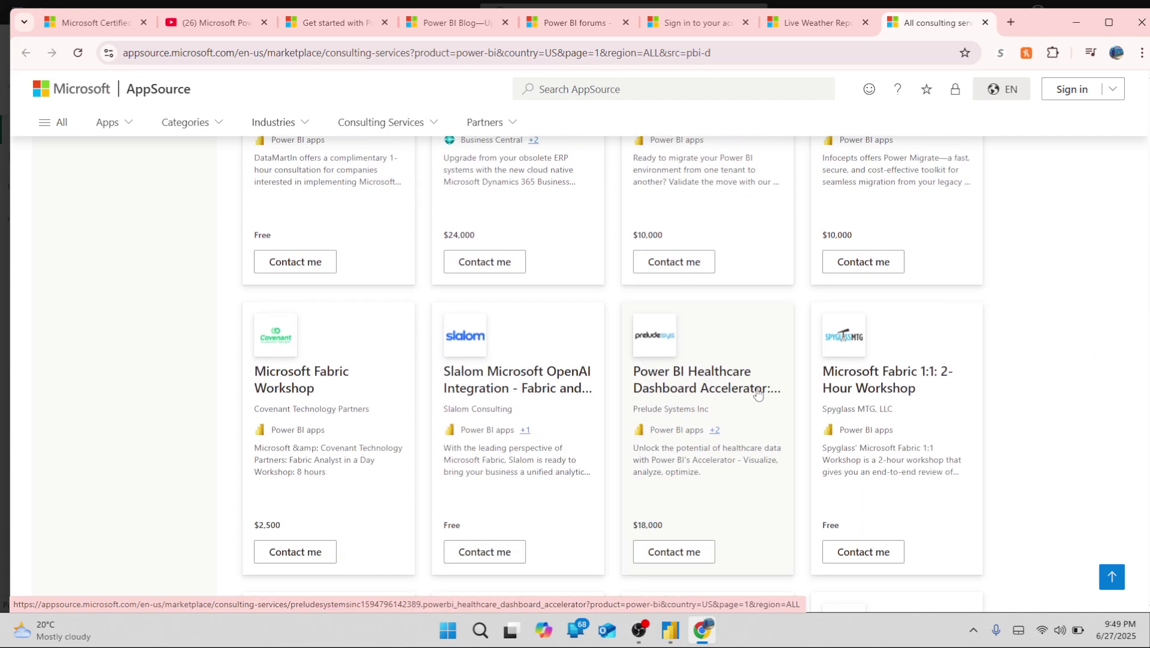
scroll(761, 390, "up", 2)
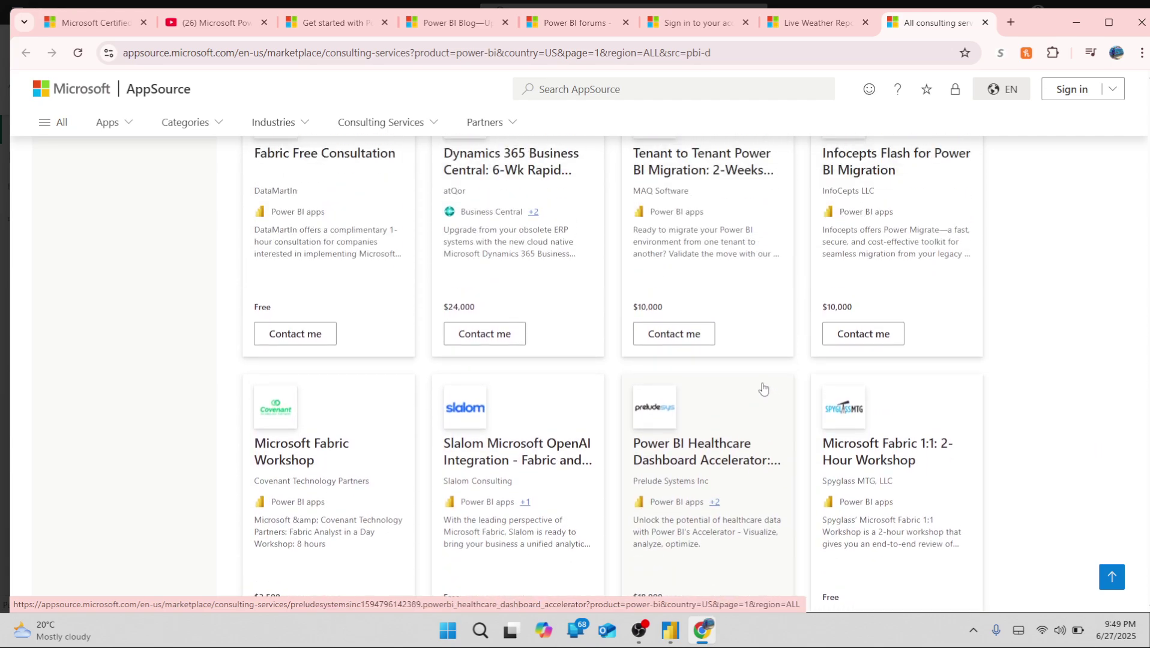
scroll(763, 389, "down", 2)
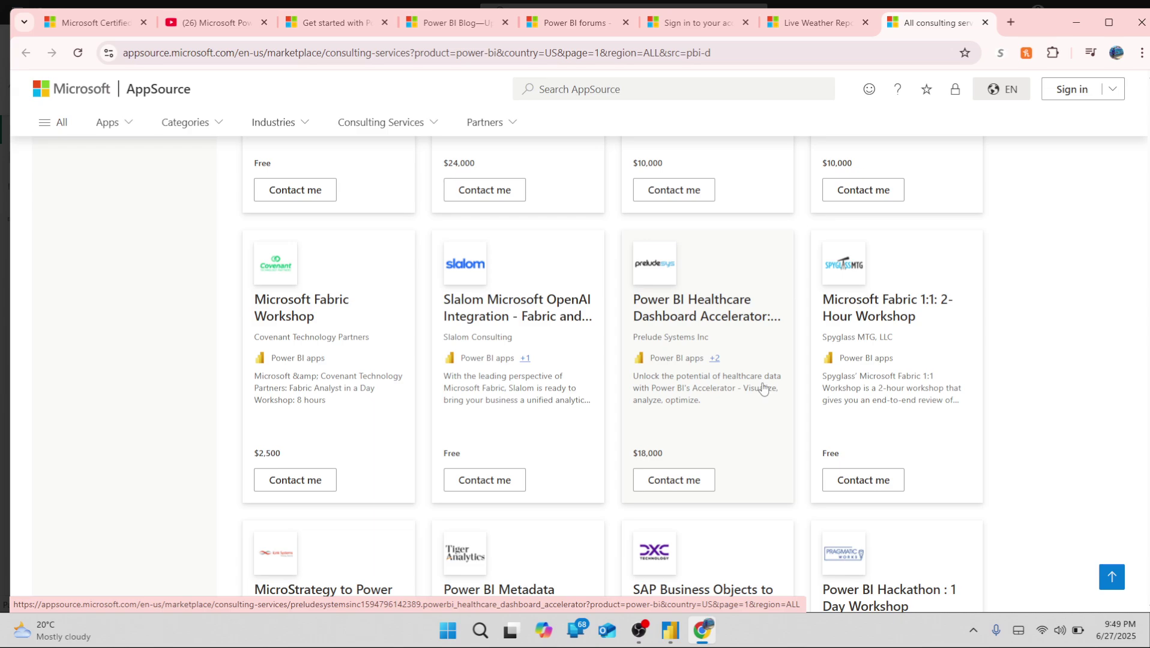
scroll(763, 389, "down", 3)
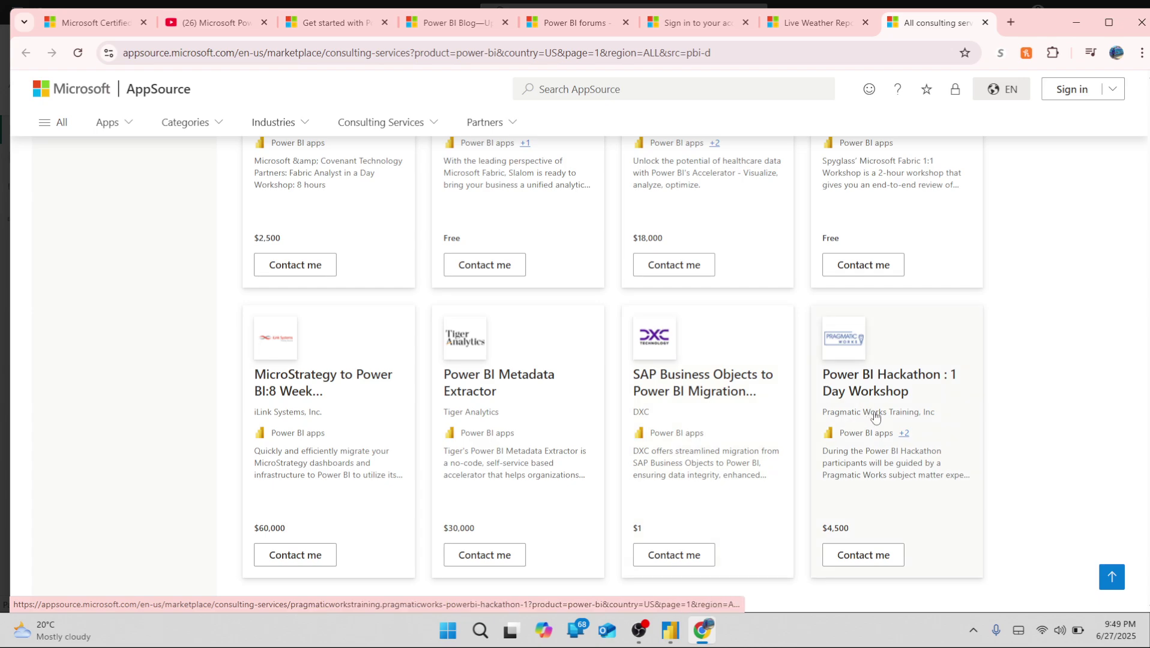
mouse_move(866, 431)
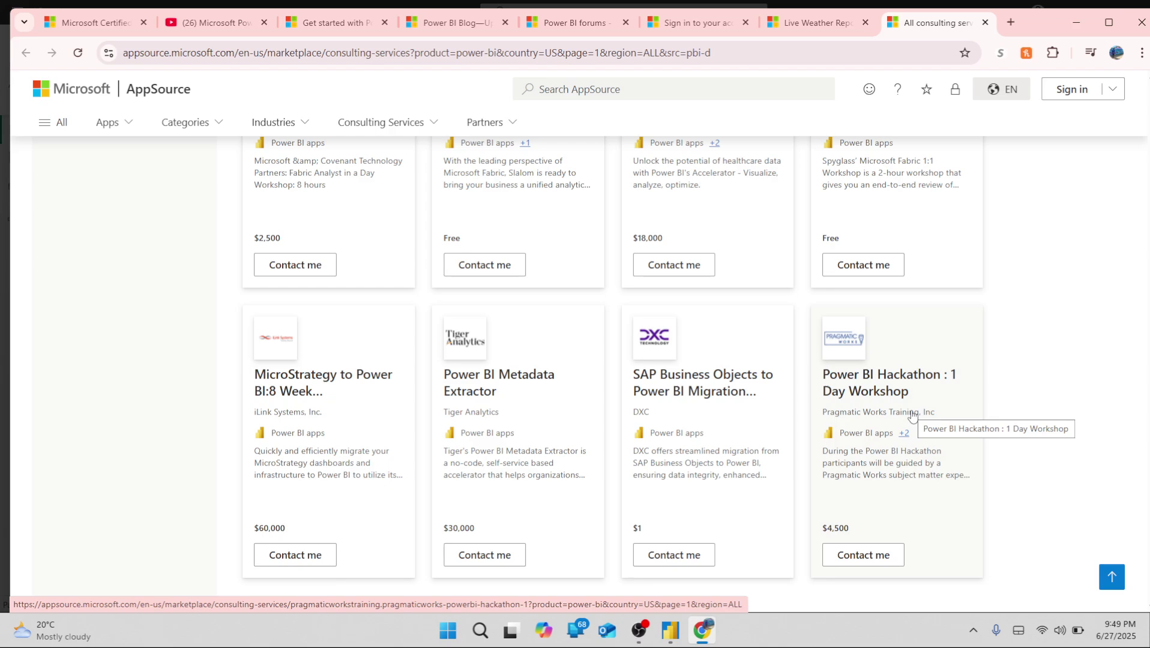
scroll(913, 440, "down", 2)
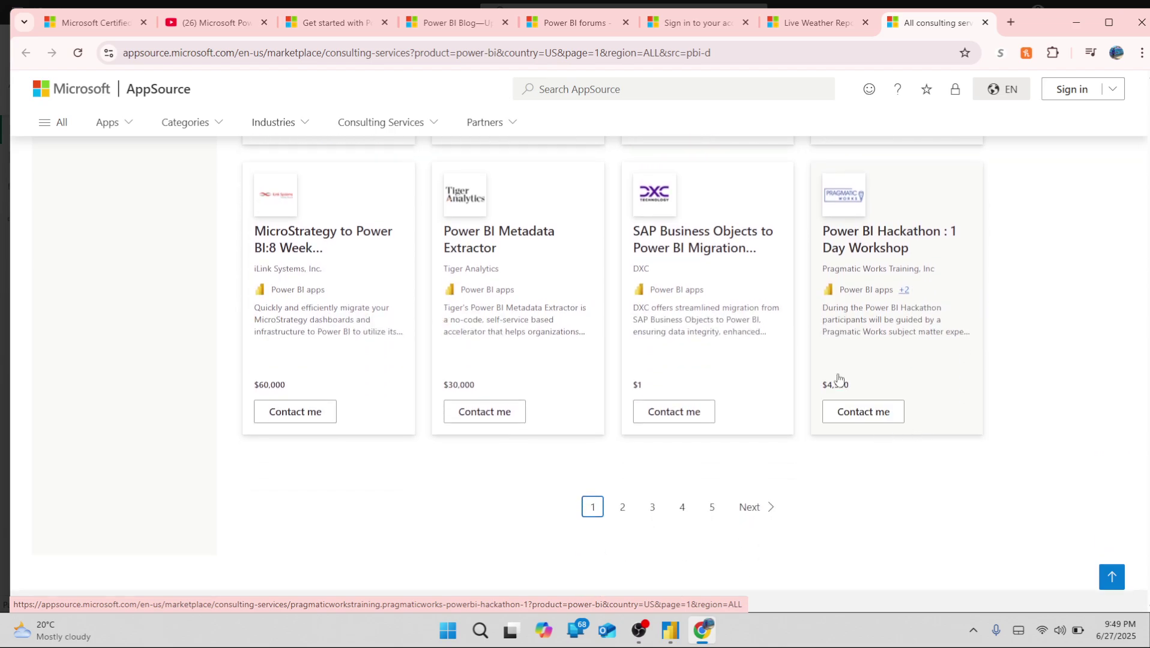
scroll(913, 440, "up", 1)
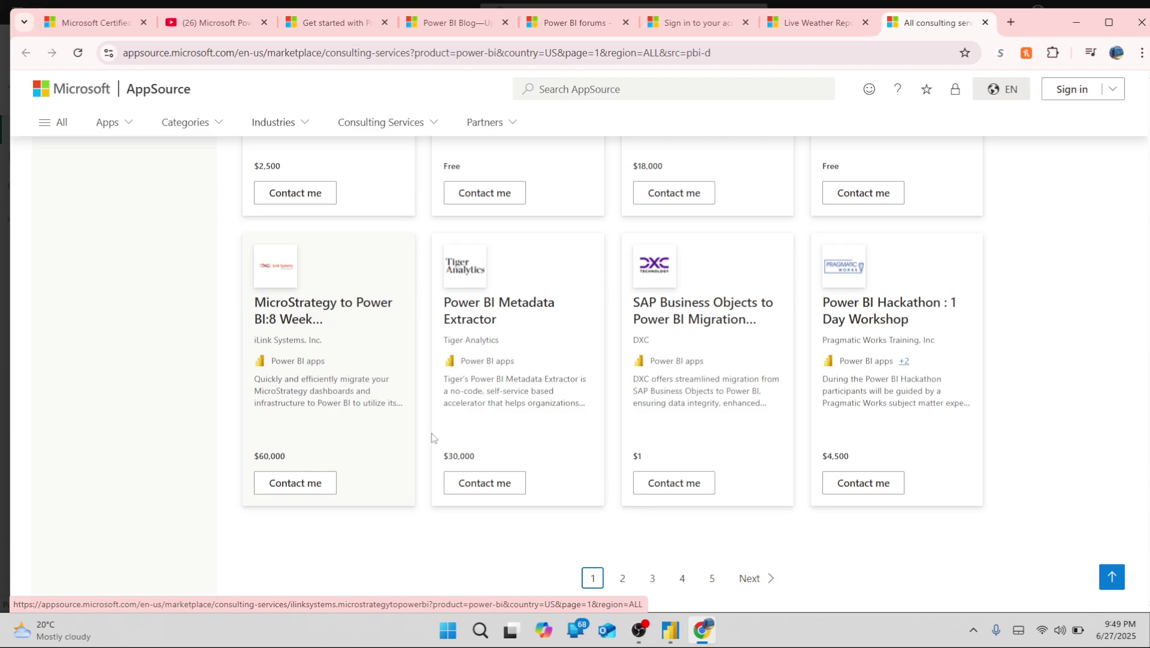
- Return to the start of the consulting services results and review the results summary, applied product filters and first sustainability offers
scroll(713, 303, "up", 5)
scroll(713, 303, "up", 15)
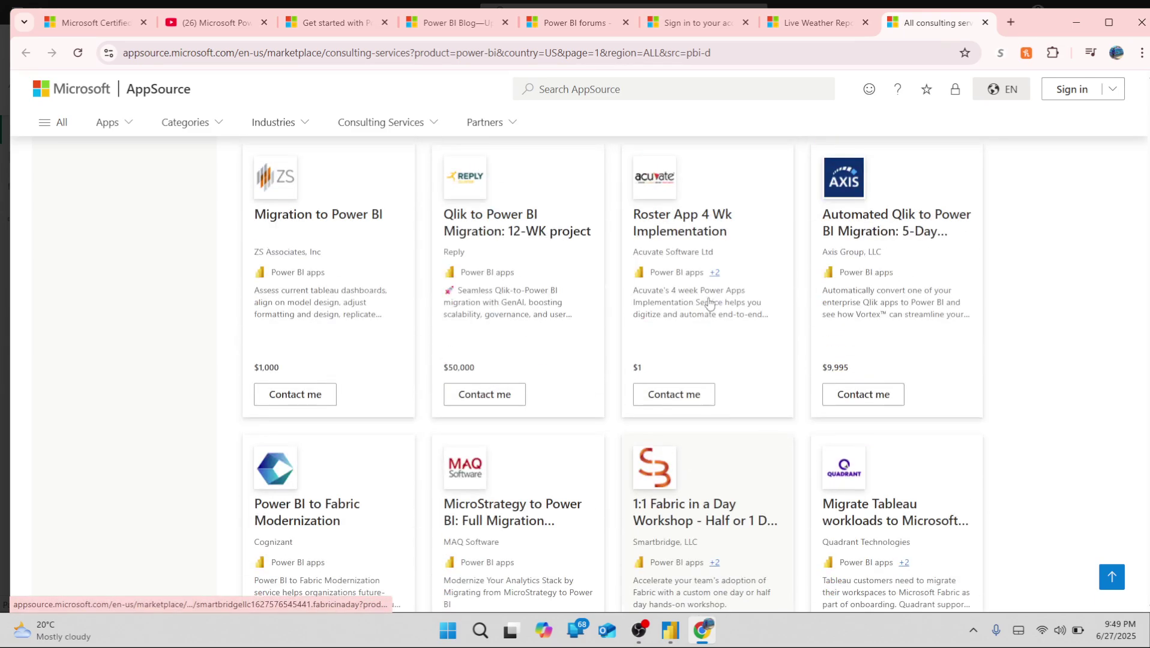
scroll(711, 303, "up", 15)
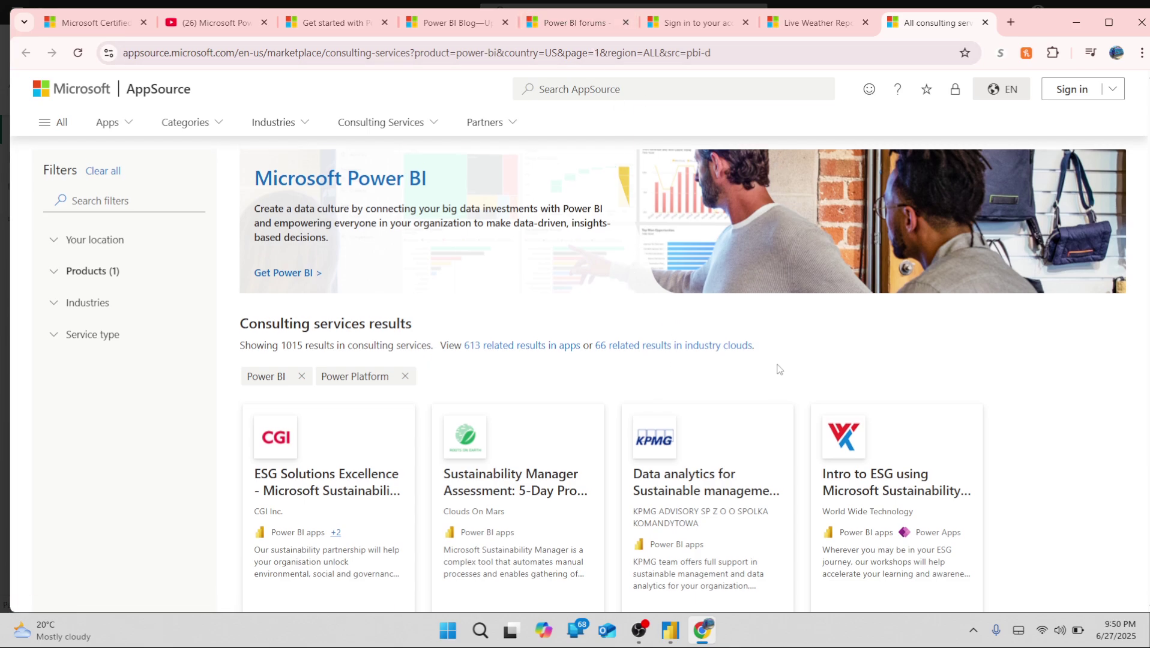
scroll(779, 369, "down", 1)
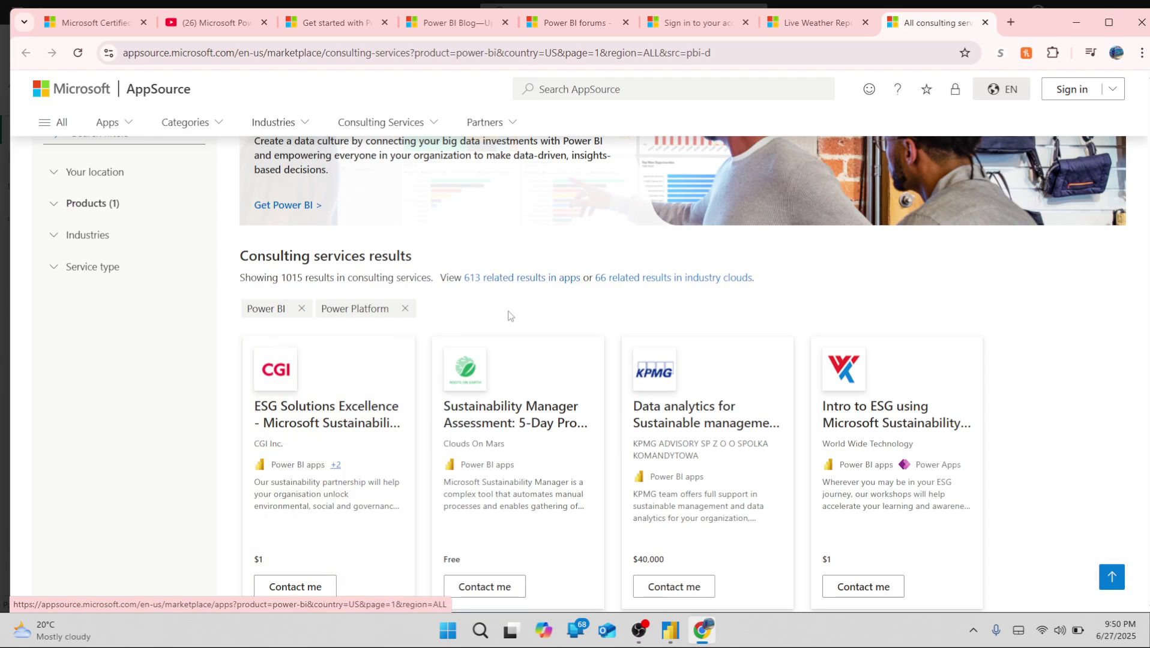
scroll(509, 317, "down", 2)
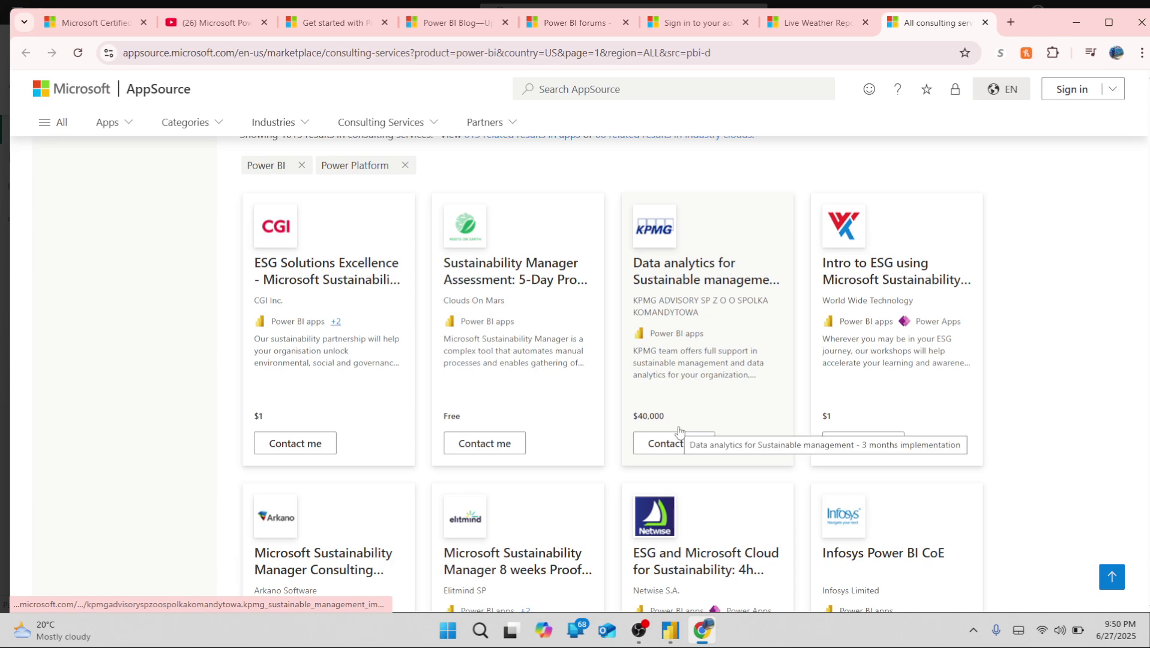
scroll(680, 431, "up", 3)
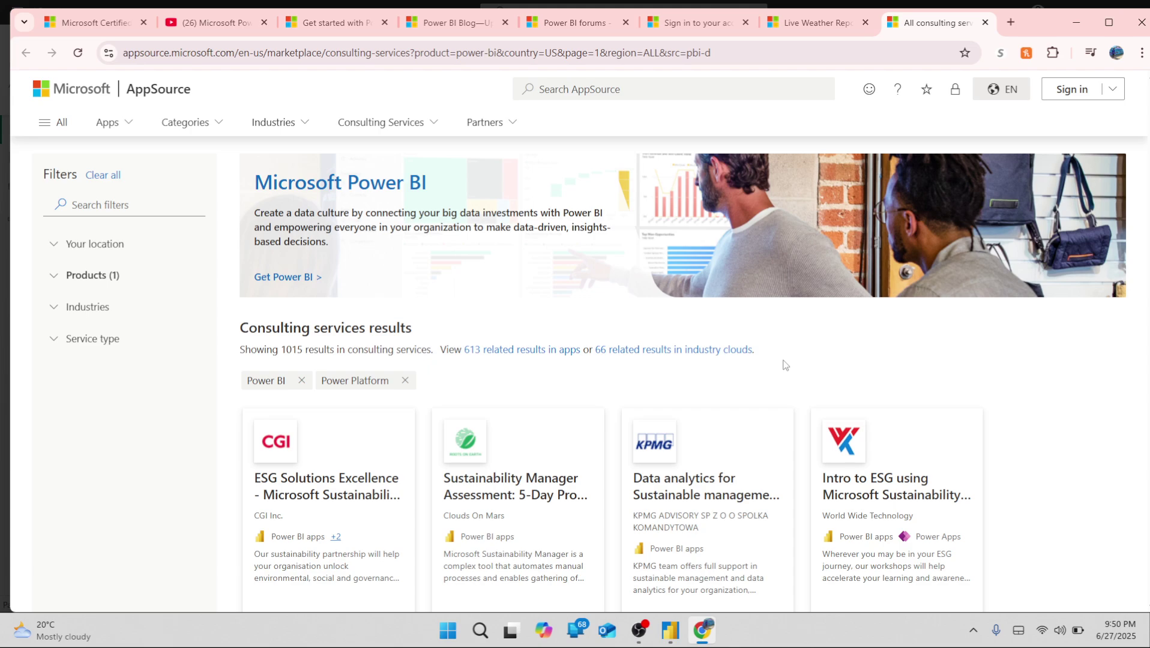
- Switch to Power BI Desktop, review the Home and Help commands, and display the common data sources available for import
key("alt+Tab")
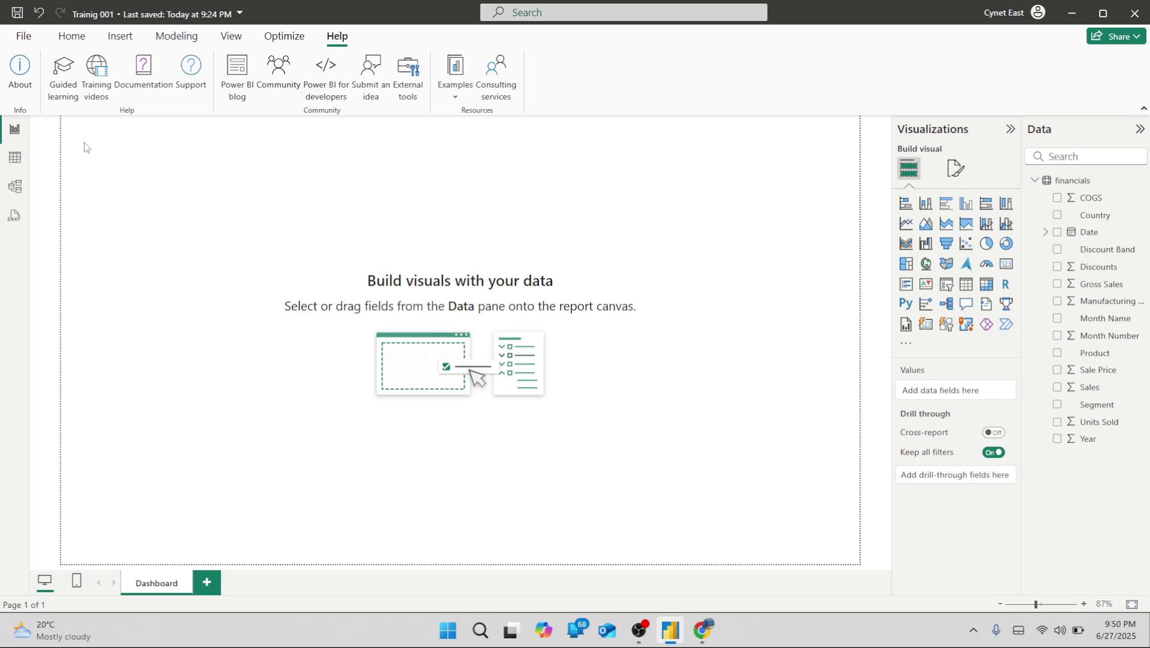
left_click(72, 37)
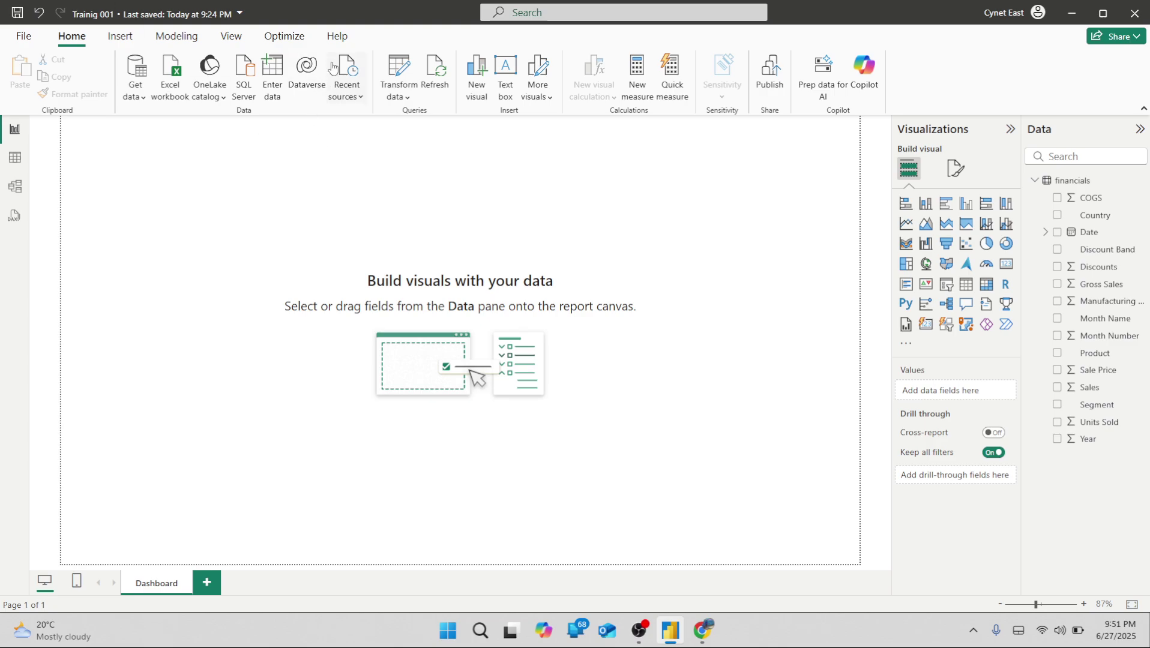
left_click(338, 38)
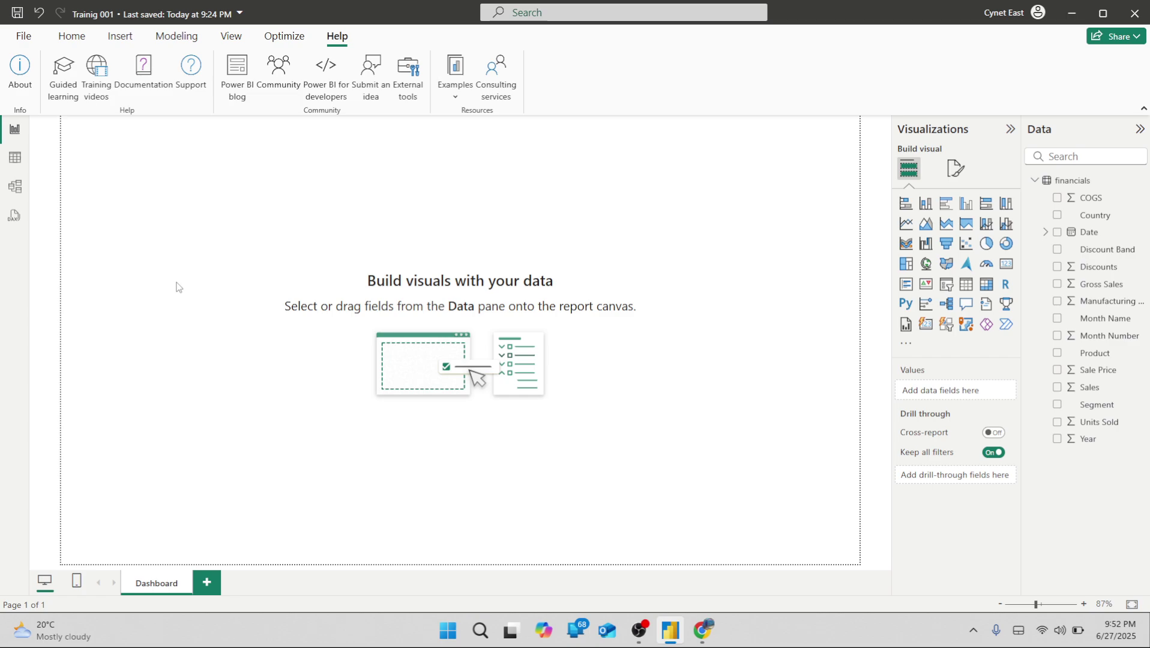
left_click(66, 37)
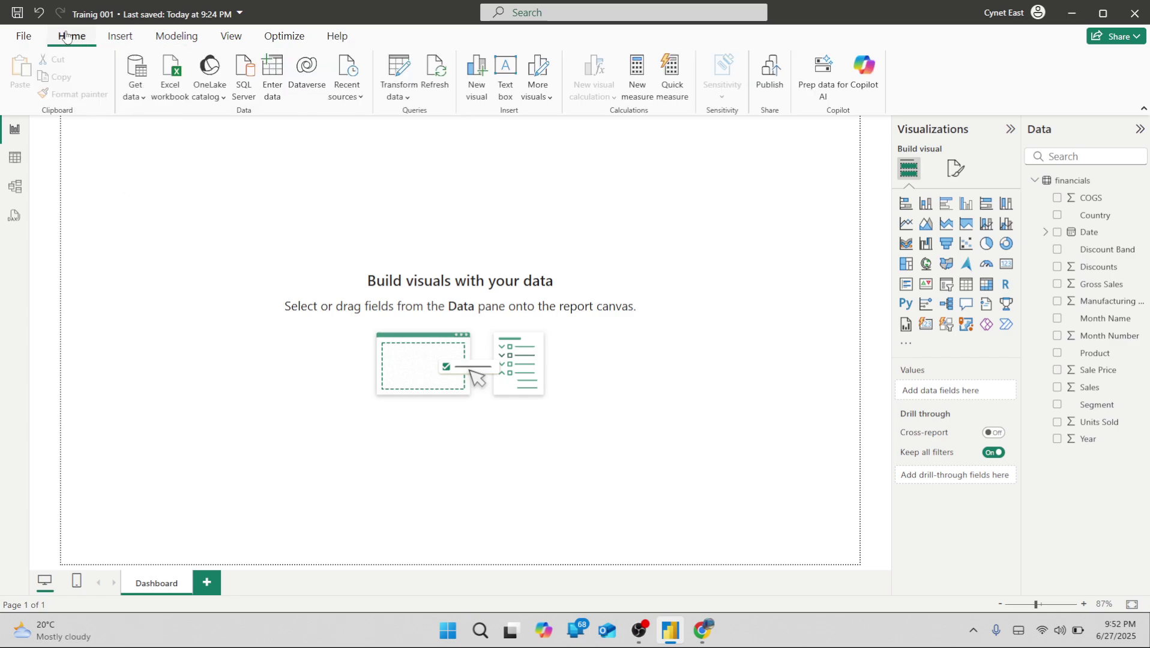
left_click(138, 106)
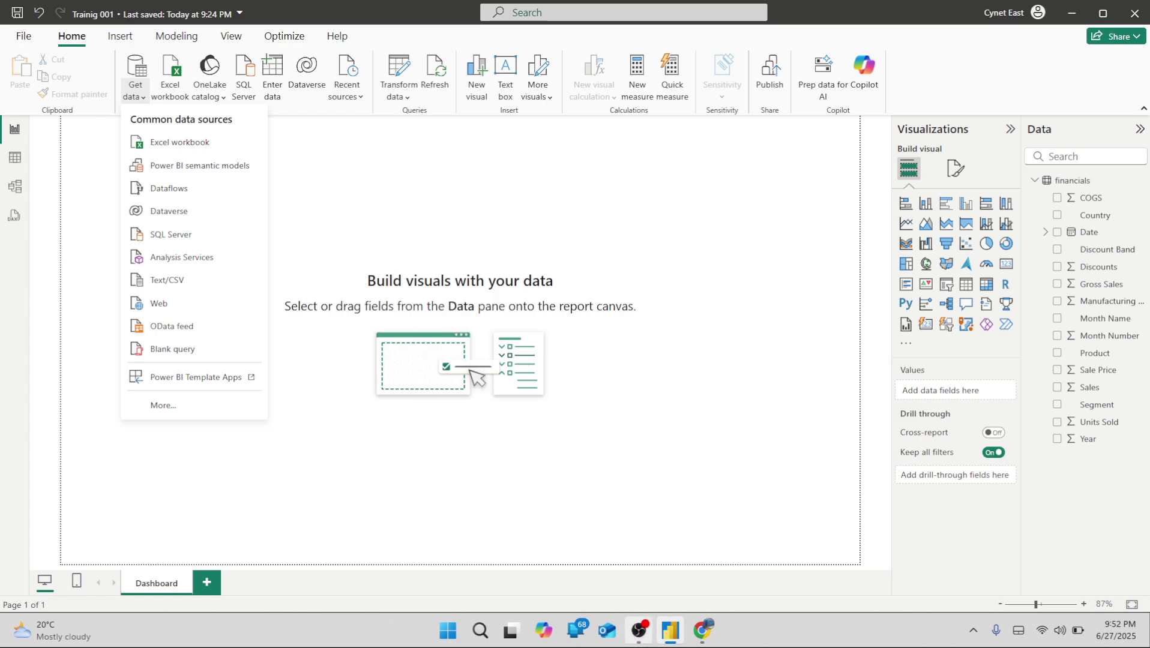
left_click(639, 630)
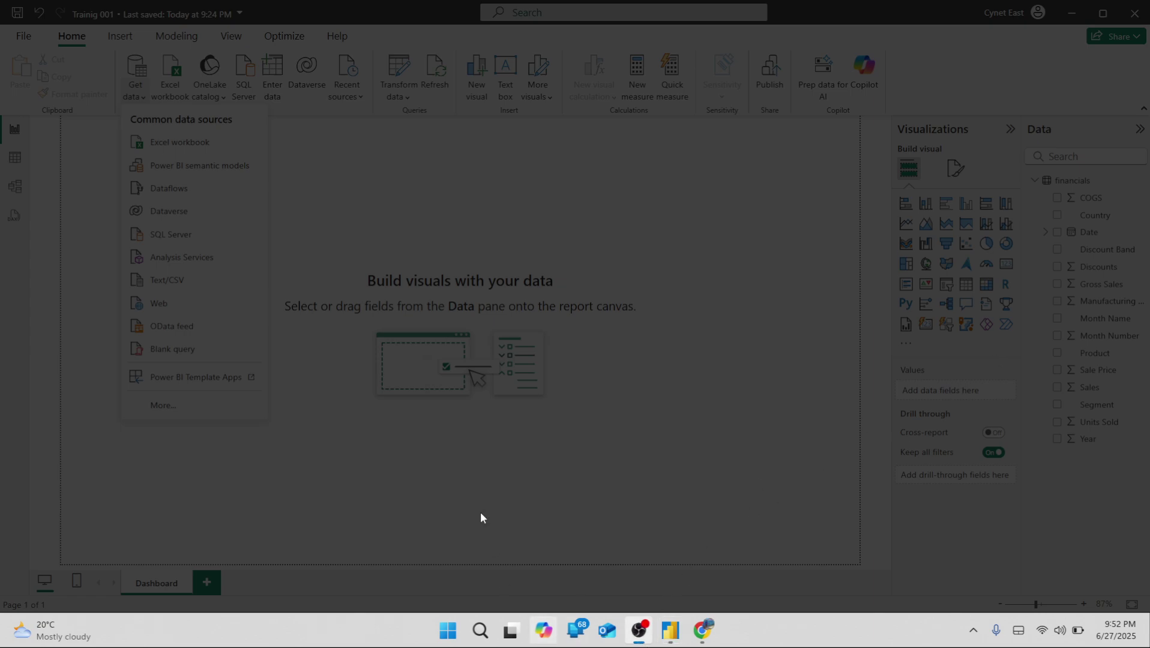